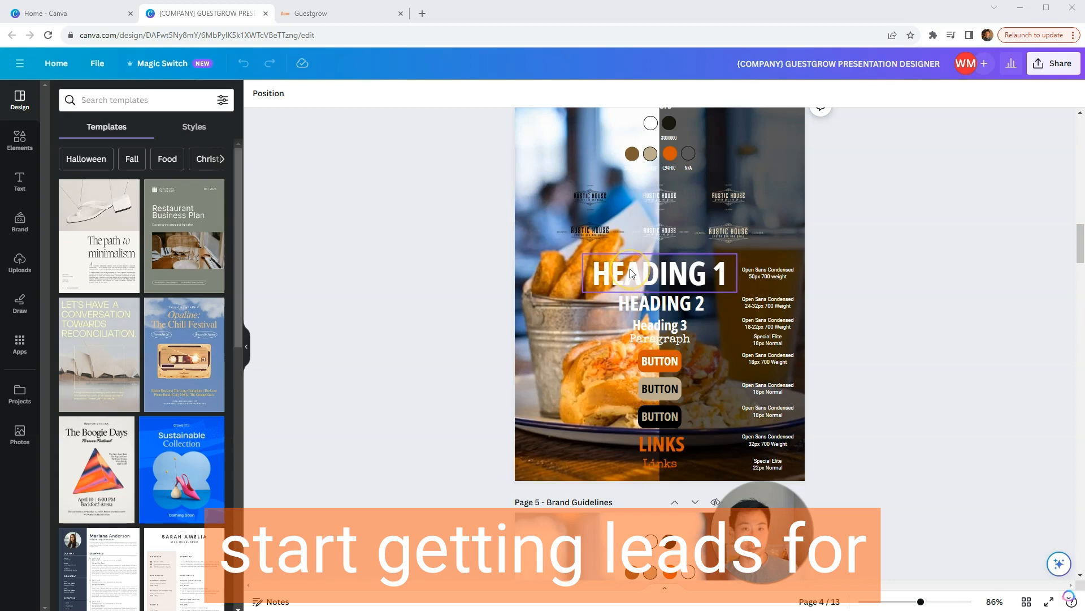
Step: Switch to Guestgrow, enter the Rustic House Oyster sub-account and show its list of site funnels
click(328, 13)
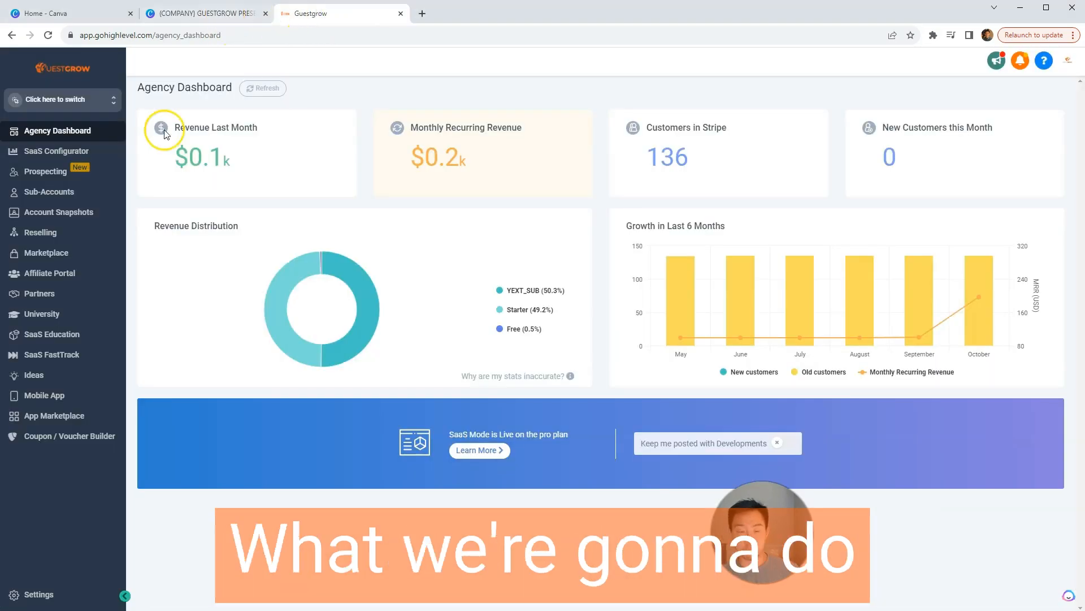
click(85, 98)
click(209, 169)
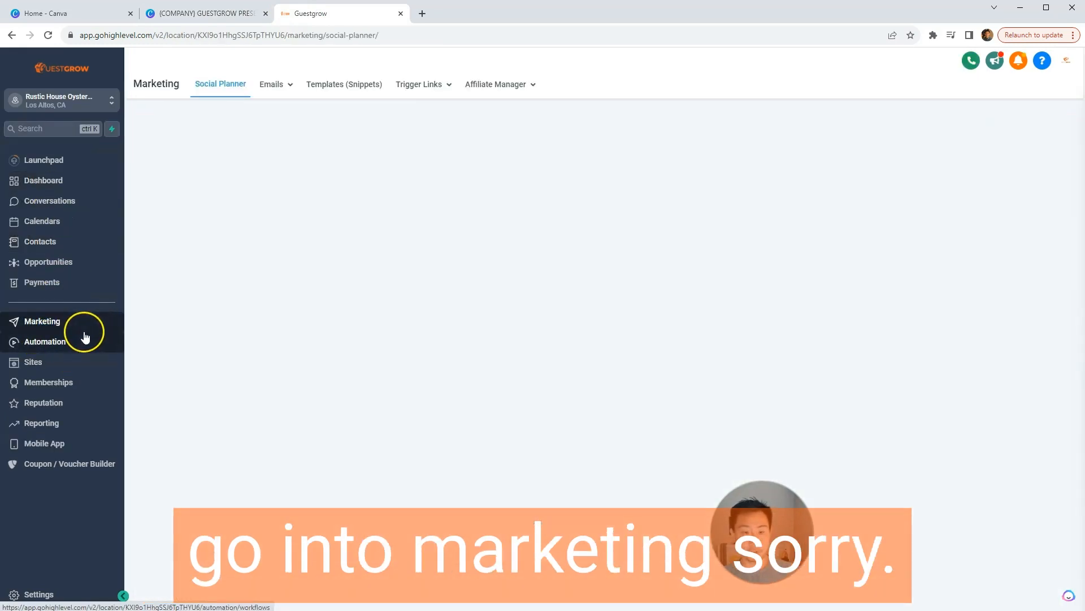
click(42, 363)
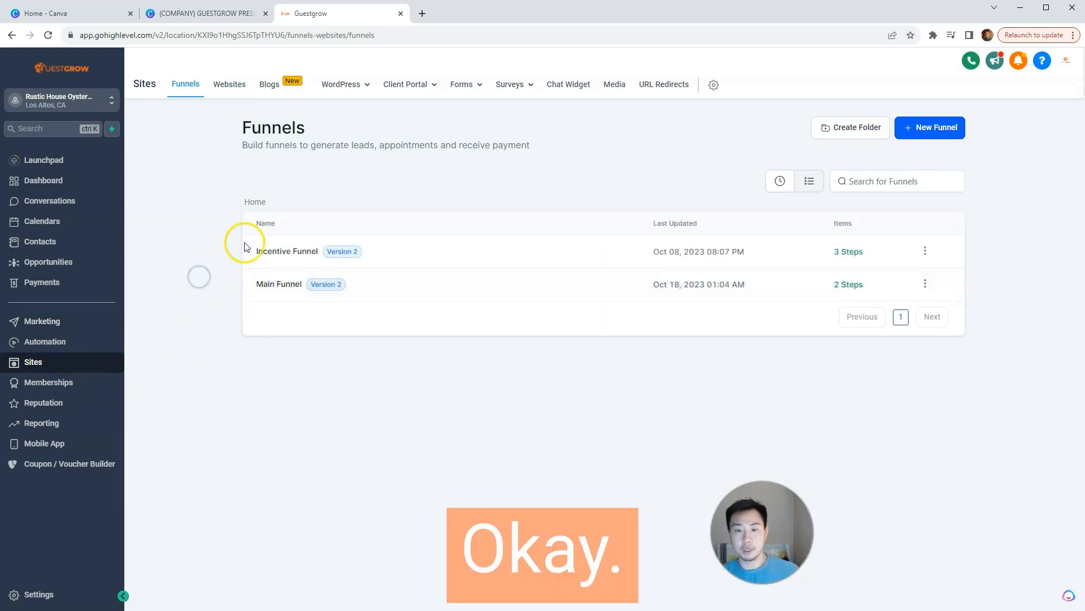
Step: Create a new funnel from blank named "Default Funnel"
click(947, 131)
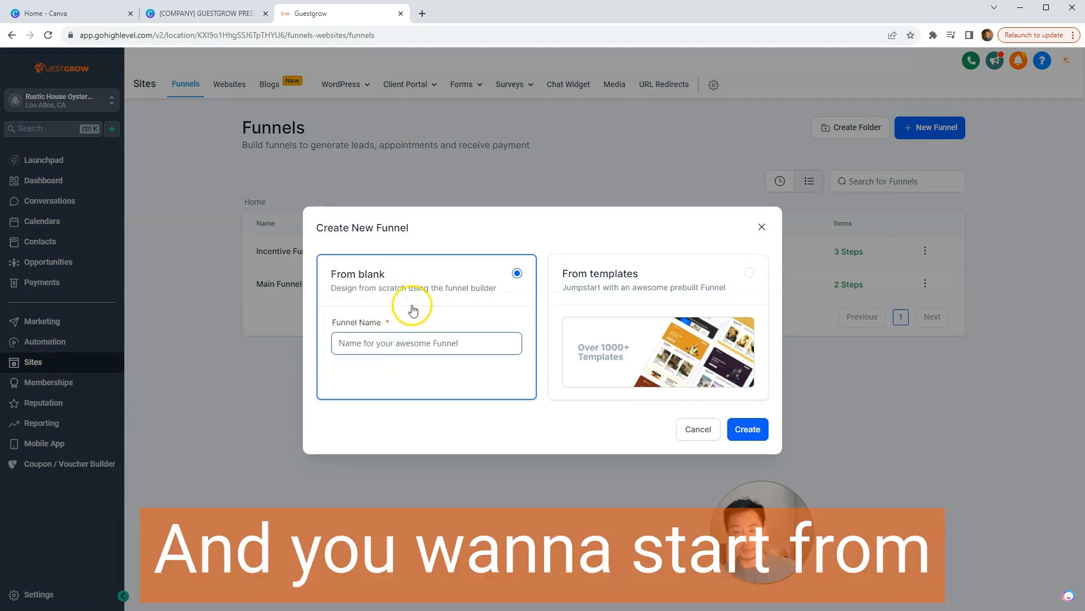
click(204, 13)
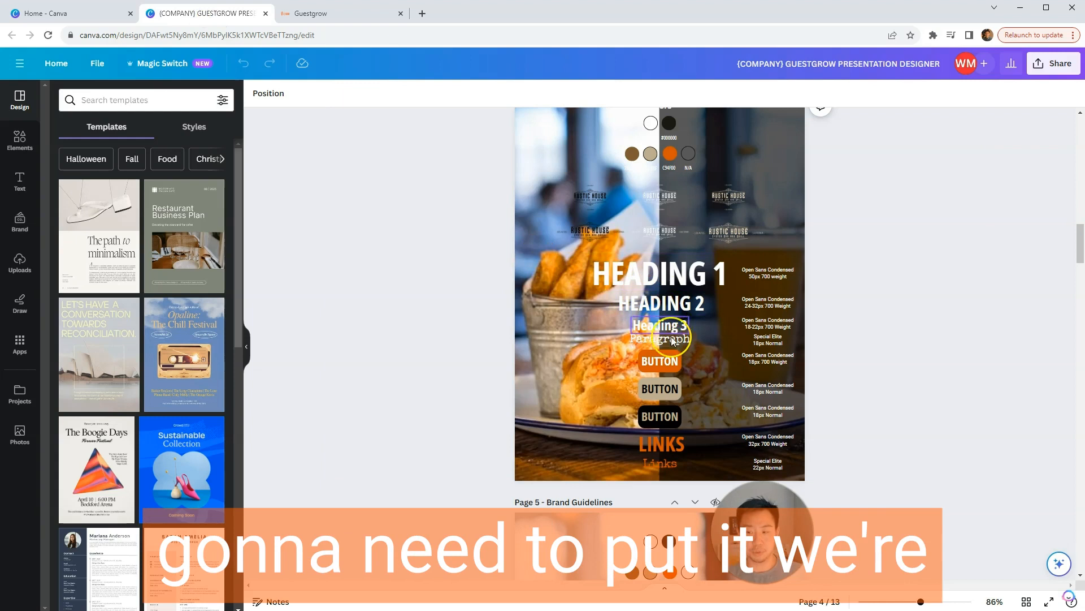
click(368, 15)
click(411, 342)
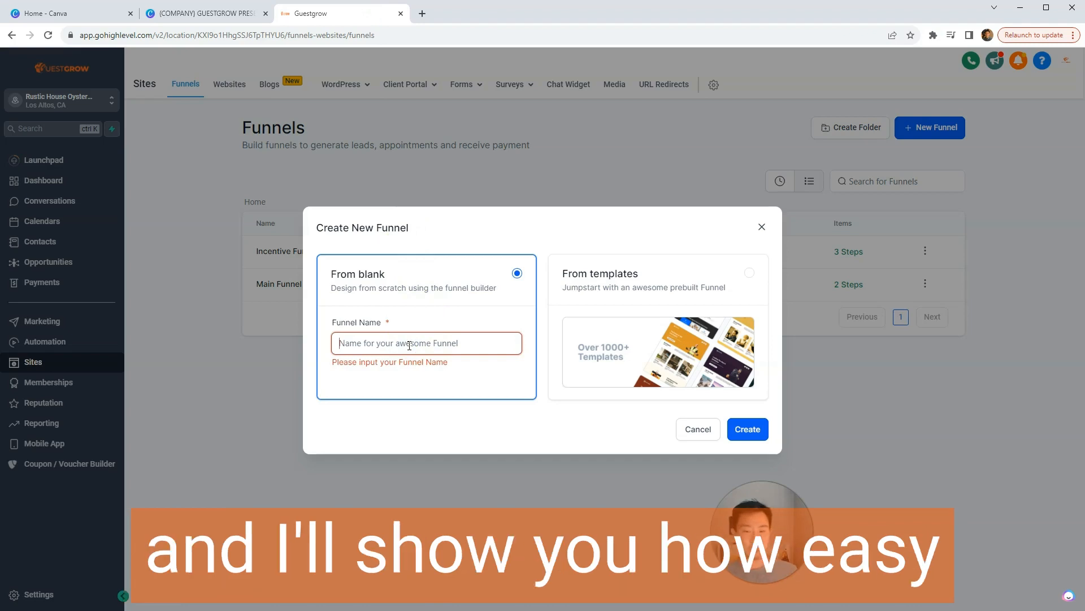
click(239, 22)
click(333, 16)
click(388, 351)
text(Defa)
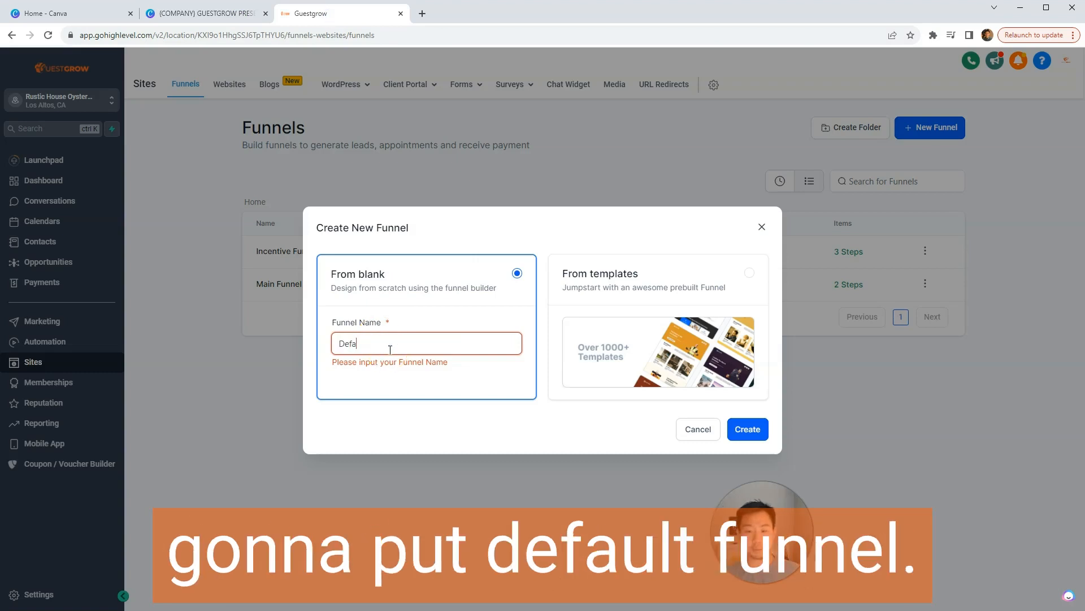
text(ult Funnel)
click(744, 431)
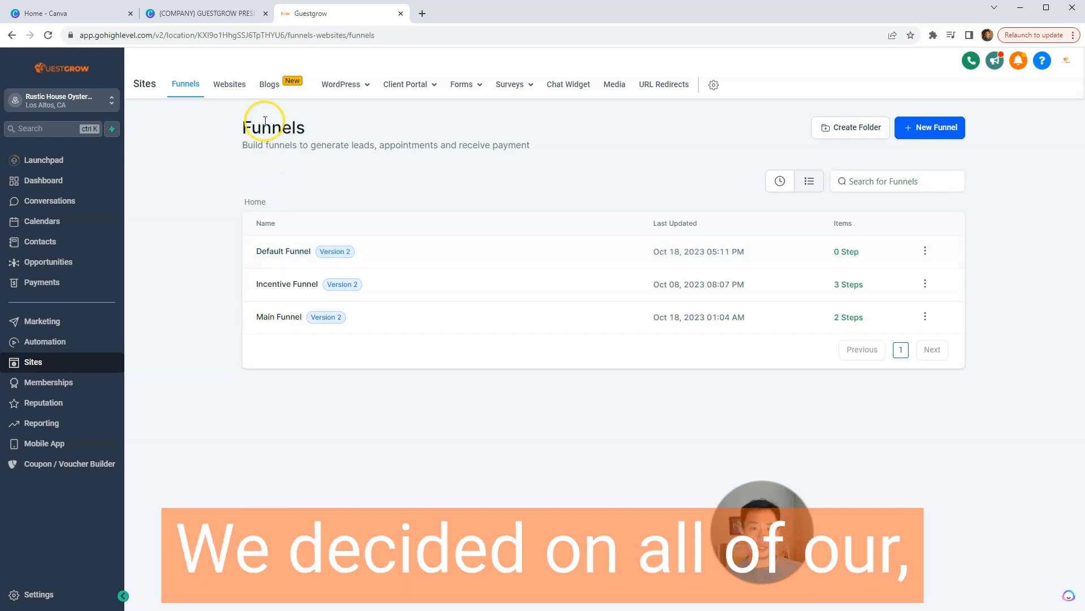
Step: Switch to Canva and review the Heading 1 and Heading 2 styles on the brand guidelines page
click(243, 16)
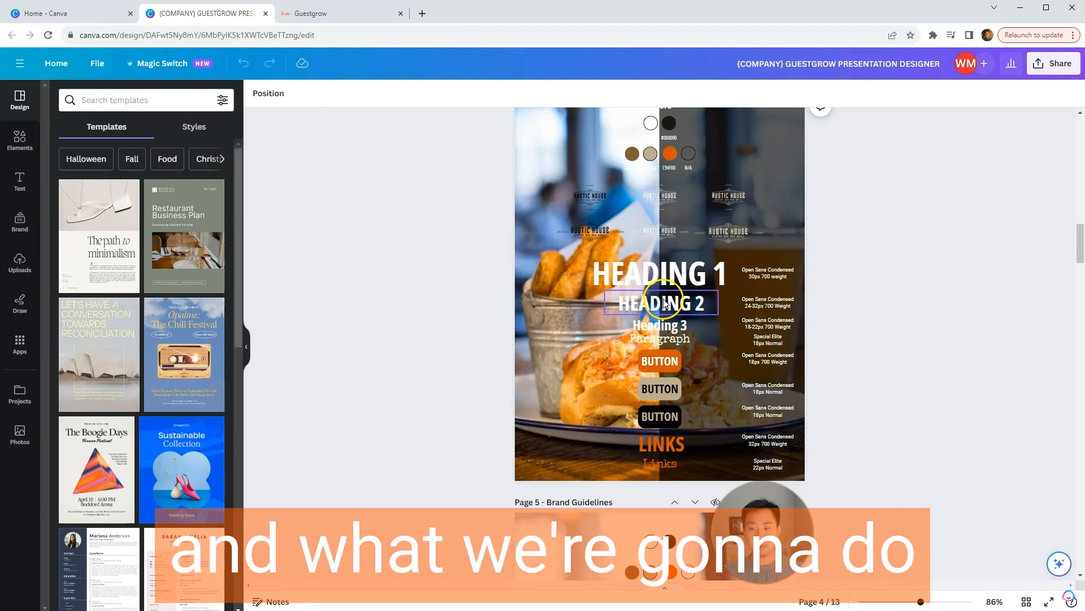
click(666, 284)
click(671, 306)
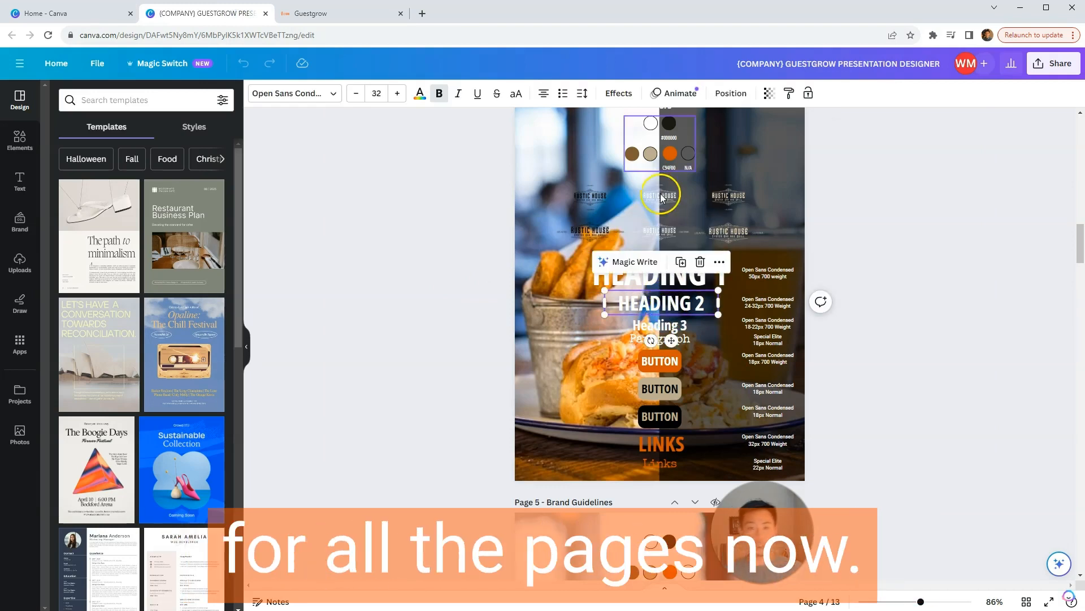
Step: Back in Guestgrow, add a step named optin with path optin to Default Funnel and create its page from blank
click(382, 14)
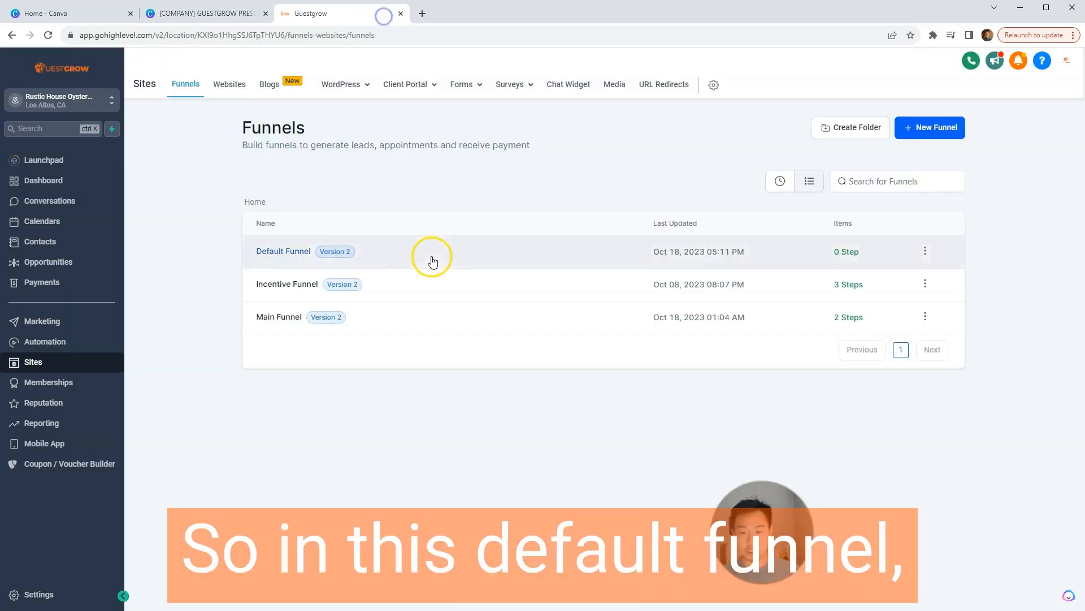
click(275, 251)
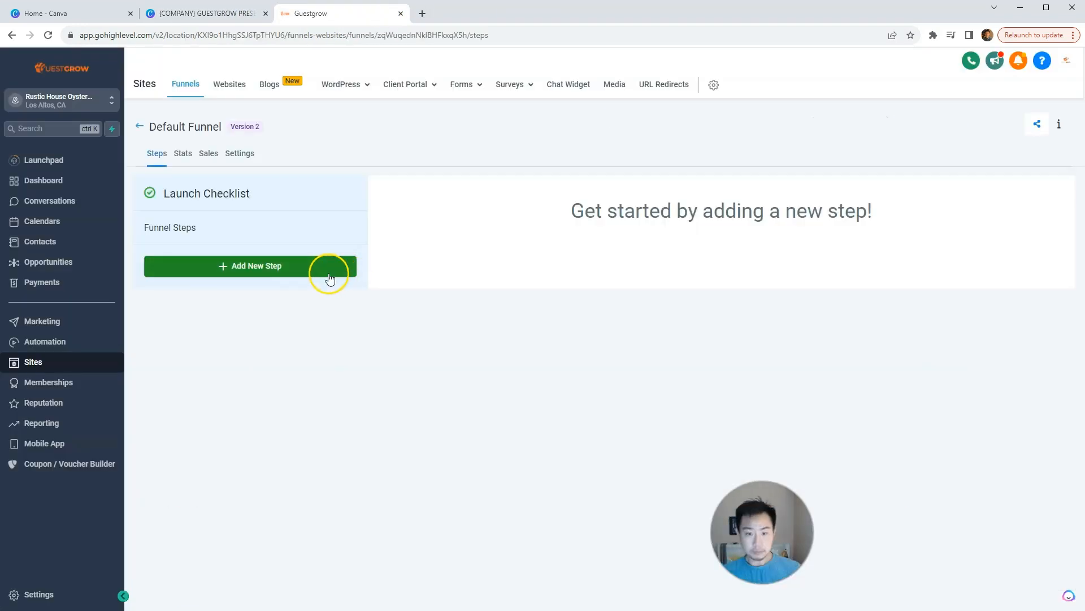
click(330, 277)
click(416, 151)
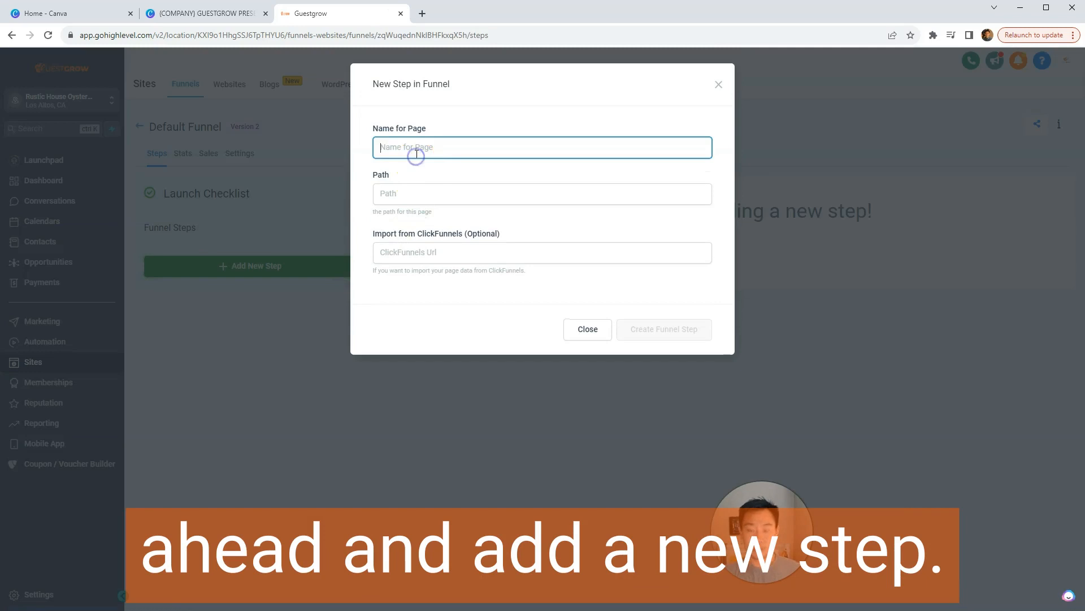
text(optin)
key(Tab)
text(o)
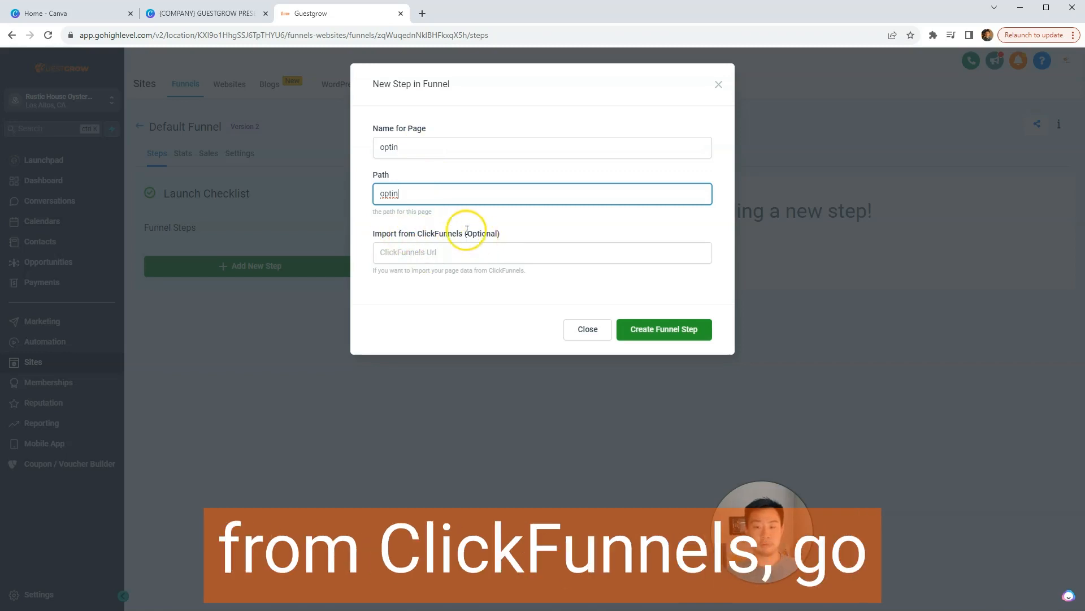
click(644, 332)
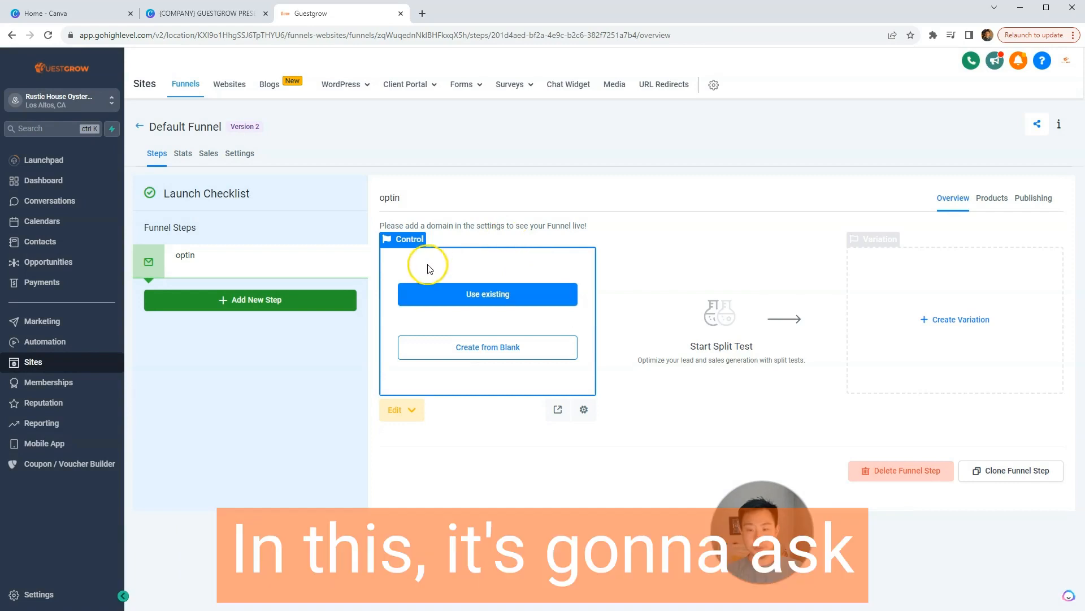
click(479, 346)
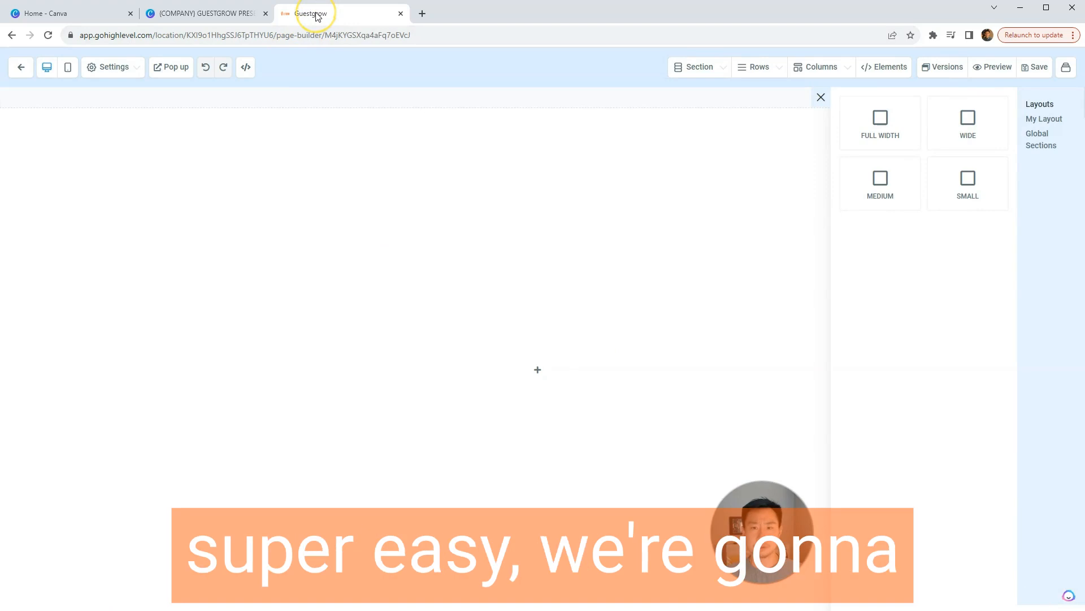
Step: Place the page builder in its own window side by side with Canva, and collapse Canva's templates panel
drag(316, 19, 440, 45)
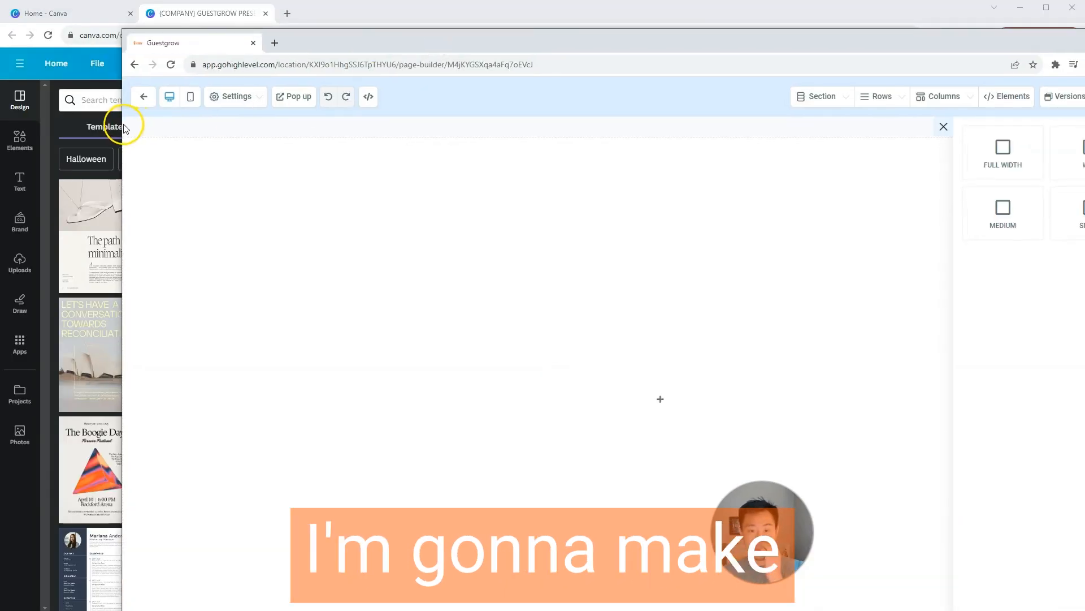
drag(124, 127, 610, 105)
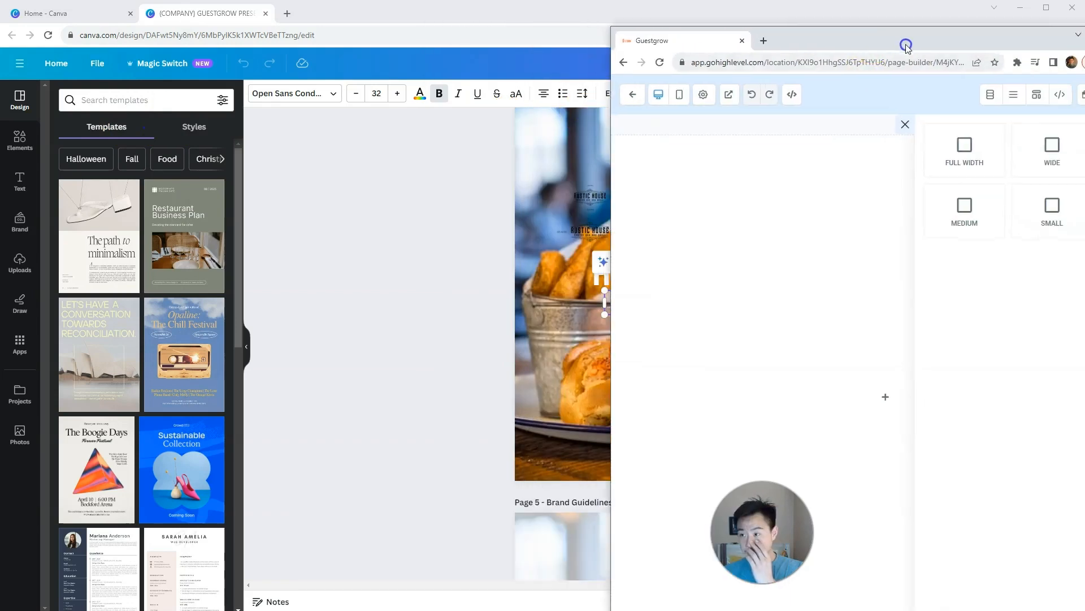
drag(906, 46, 775, 22)
click(376, 165)
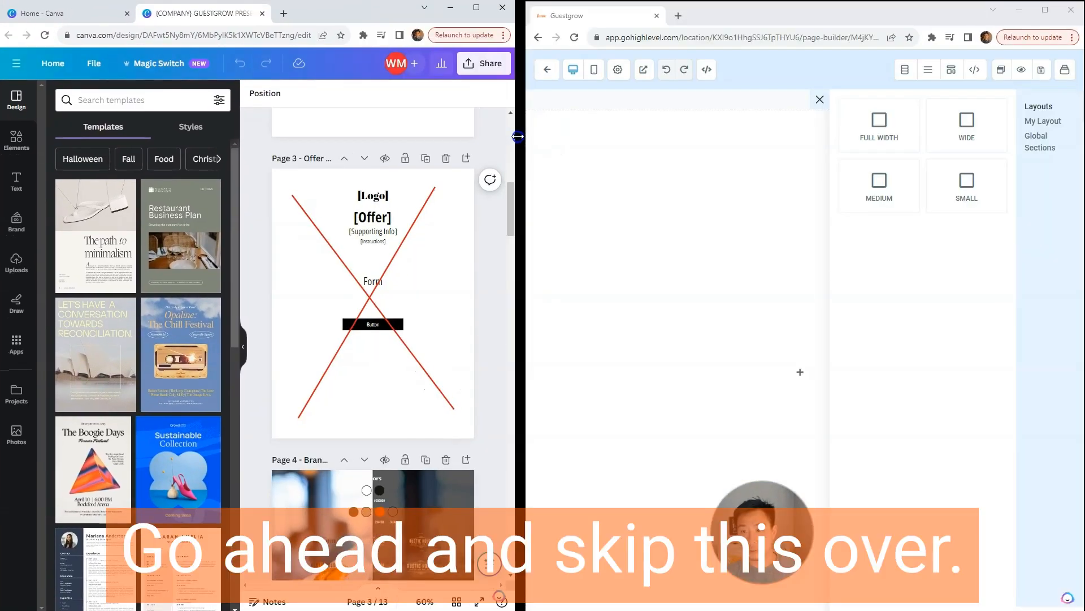
click(243, 346)
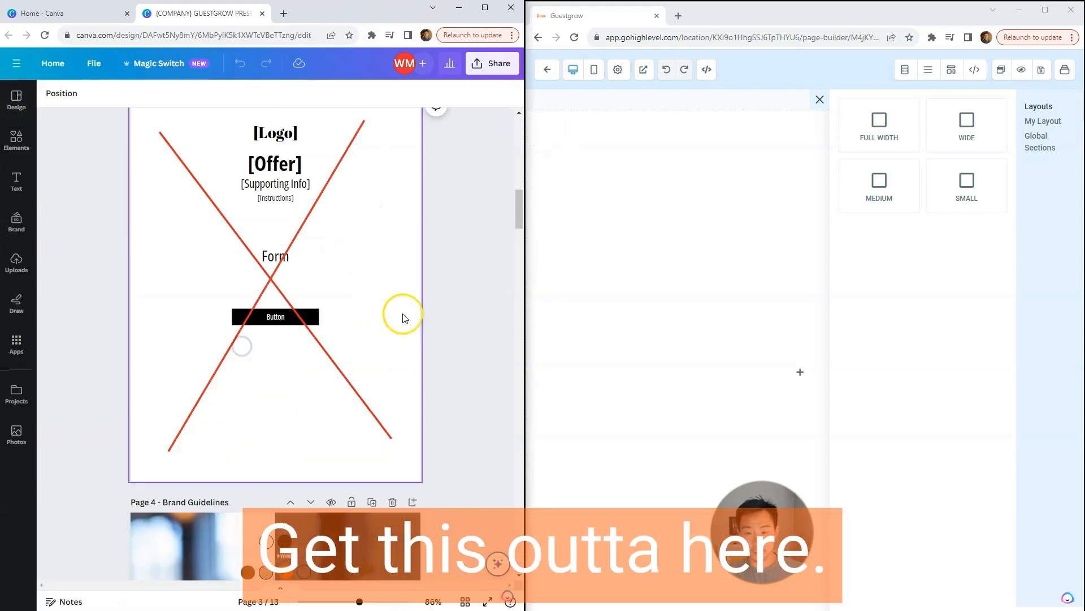
Step: Examine the Page 4 brand guidelines in Canva: colors, logos, headings, paragraph, buttons, links, background photo and dark overlay
scroll(455, 340, down, 7)
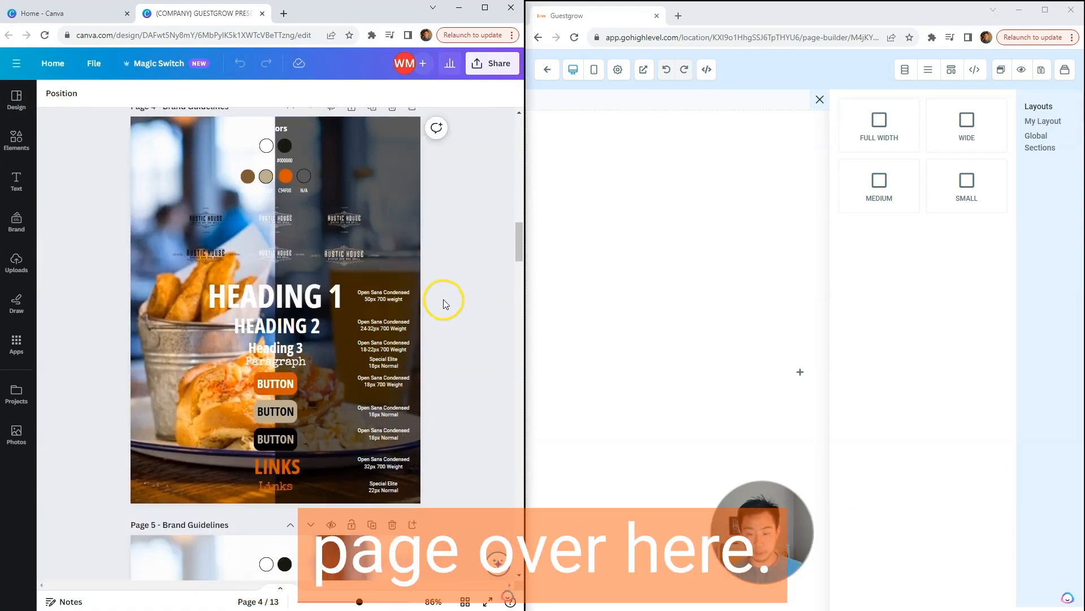
scroll(444, 303, up, 1)
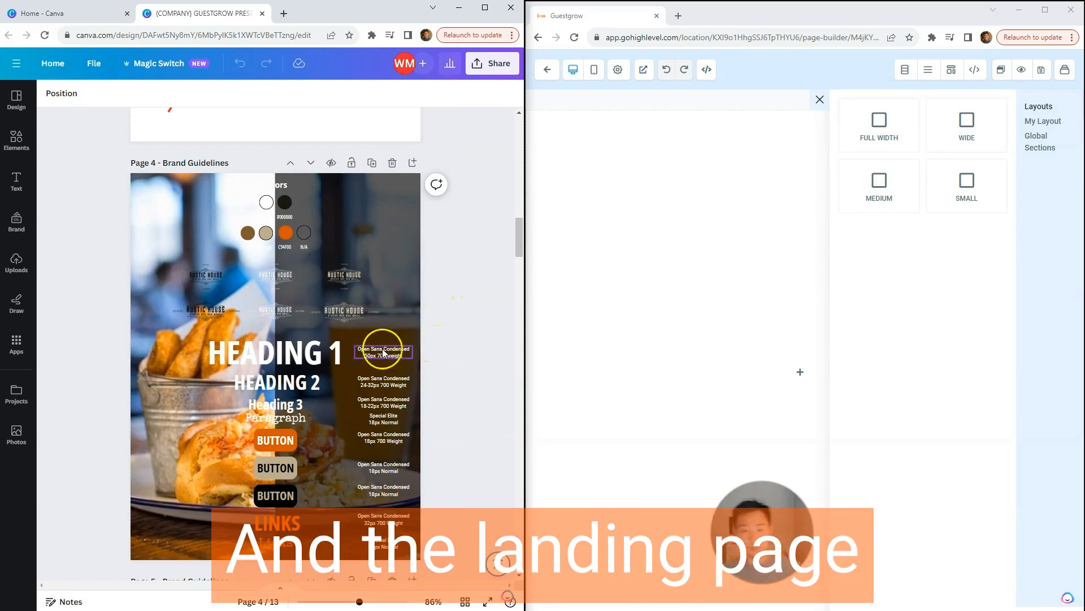
drag(94, 331, 337, 495)
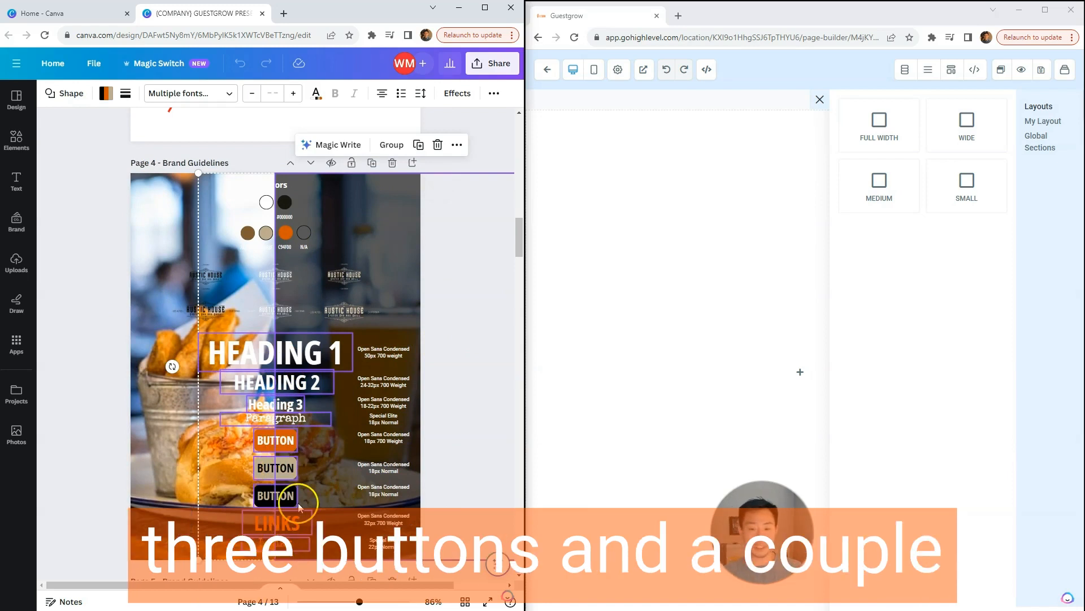
click(452, 317)
click(175, 230)
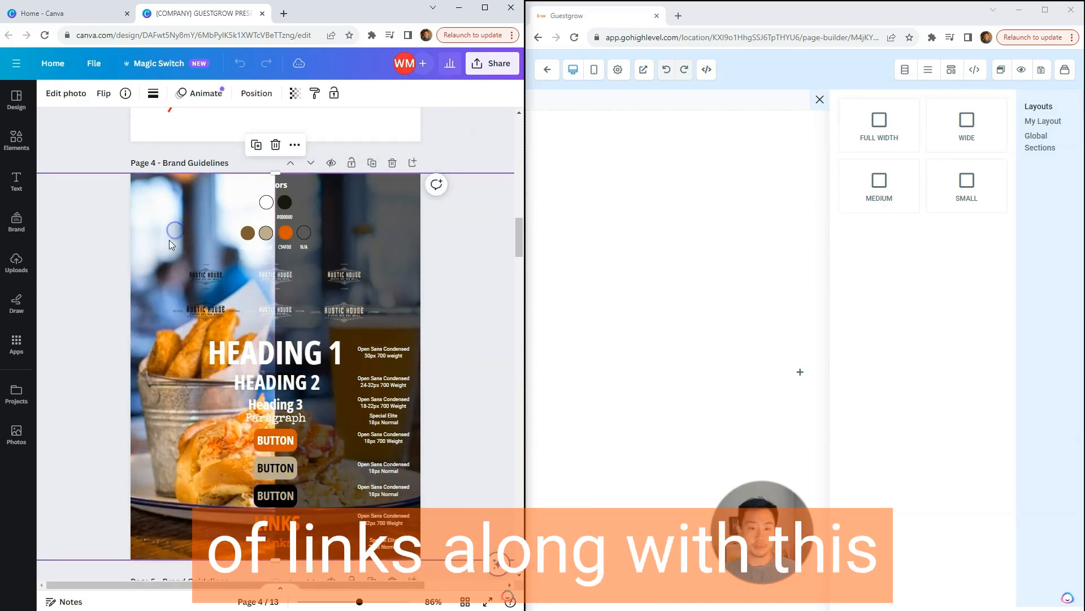
click(369, 229)
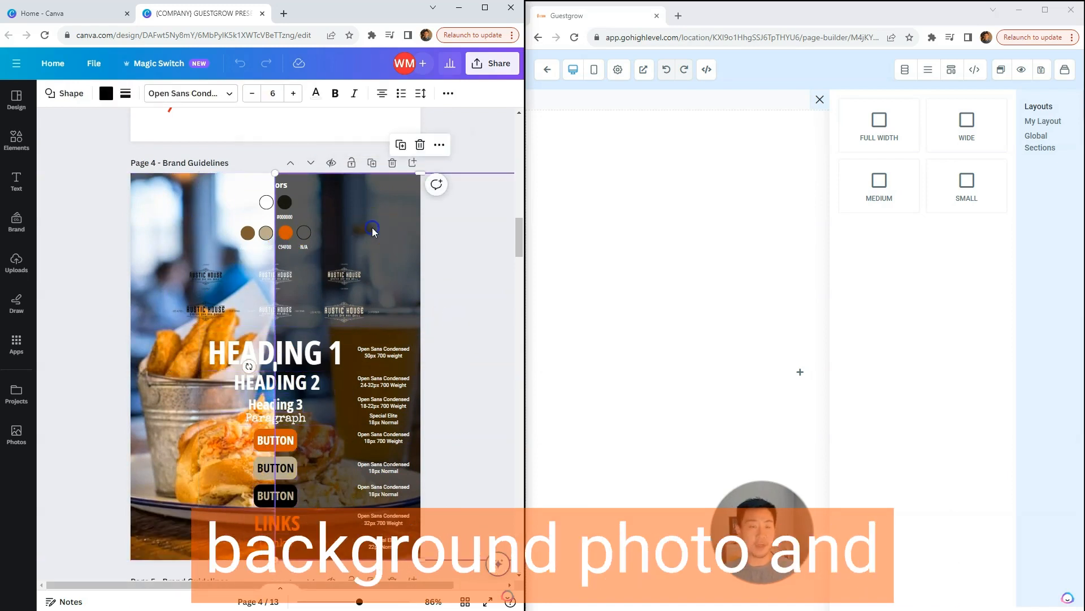
click(452, 228)
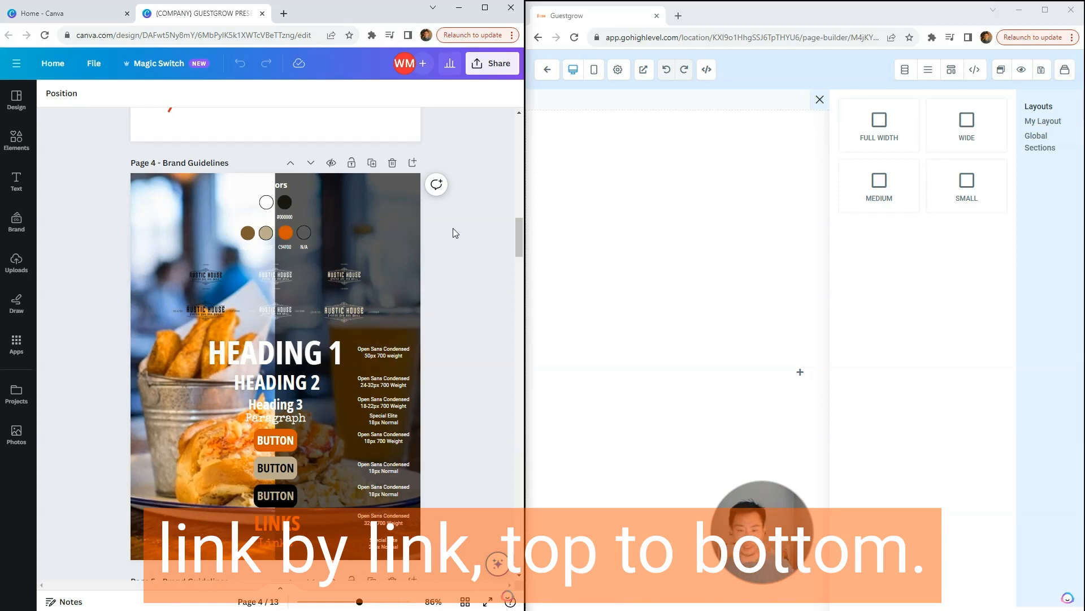
click(281, 204)
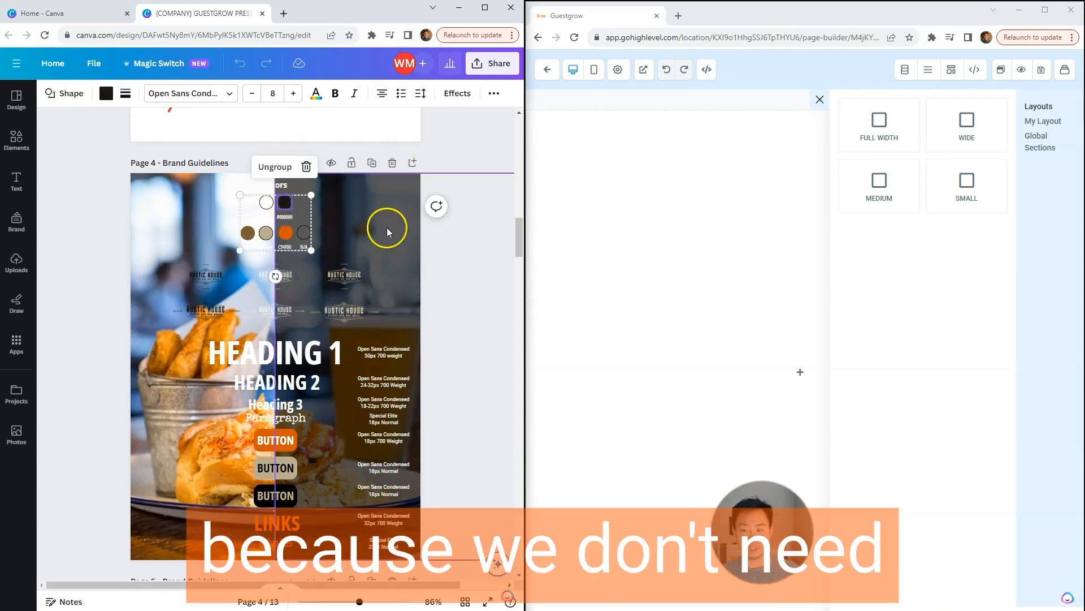
click(446, 268)
click(358, 280)
click(354, 276)
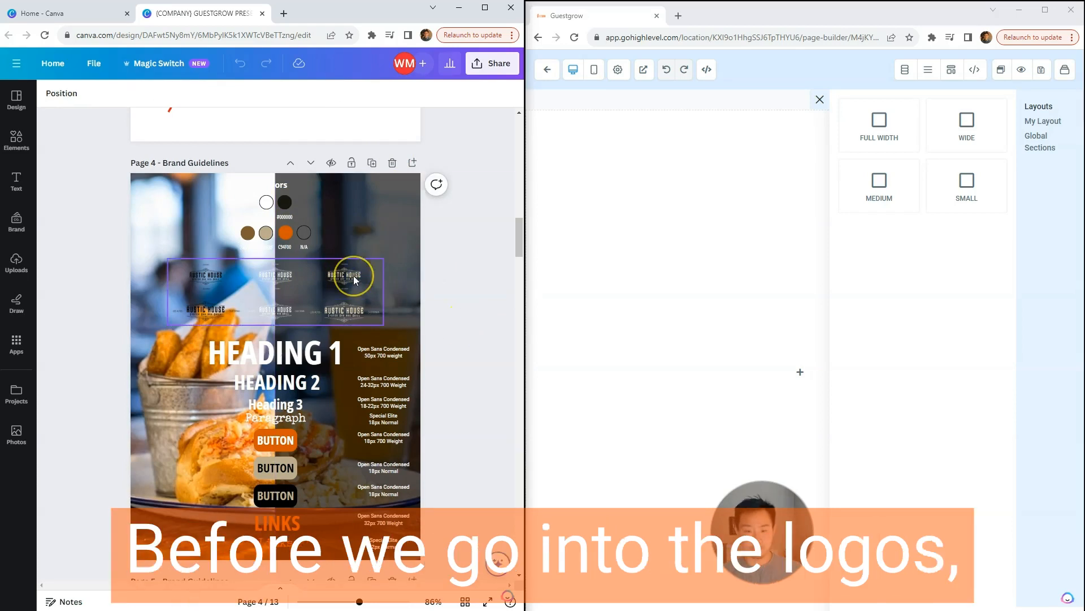
click(355, 239)
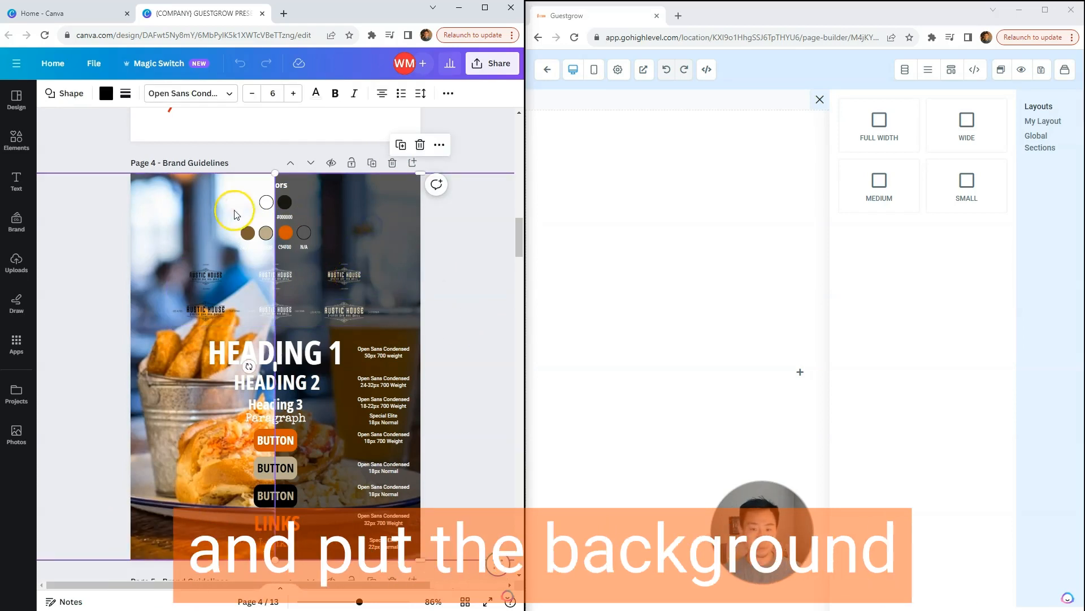
Step: Open the opt-in page's background settings and bring up the media library for its BG image
click(594, 209)
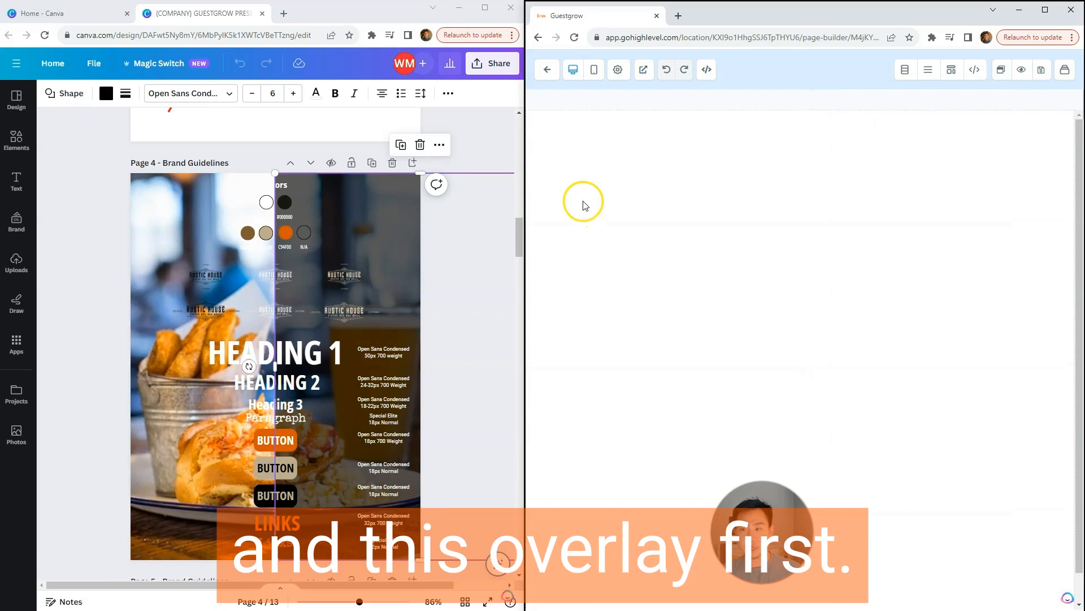
click(618, 81)
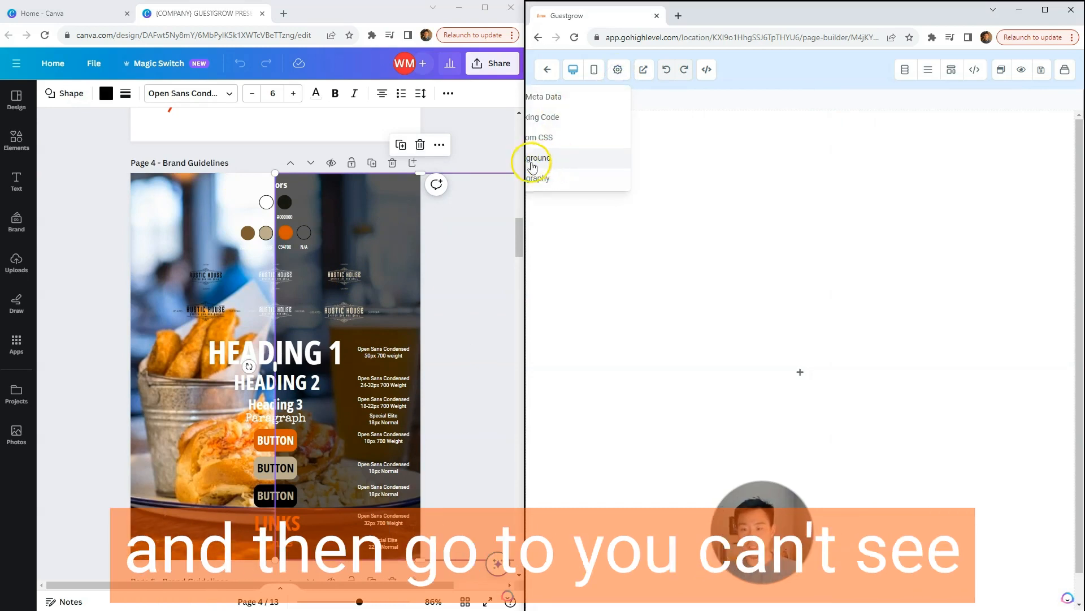
click(541, 160)
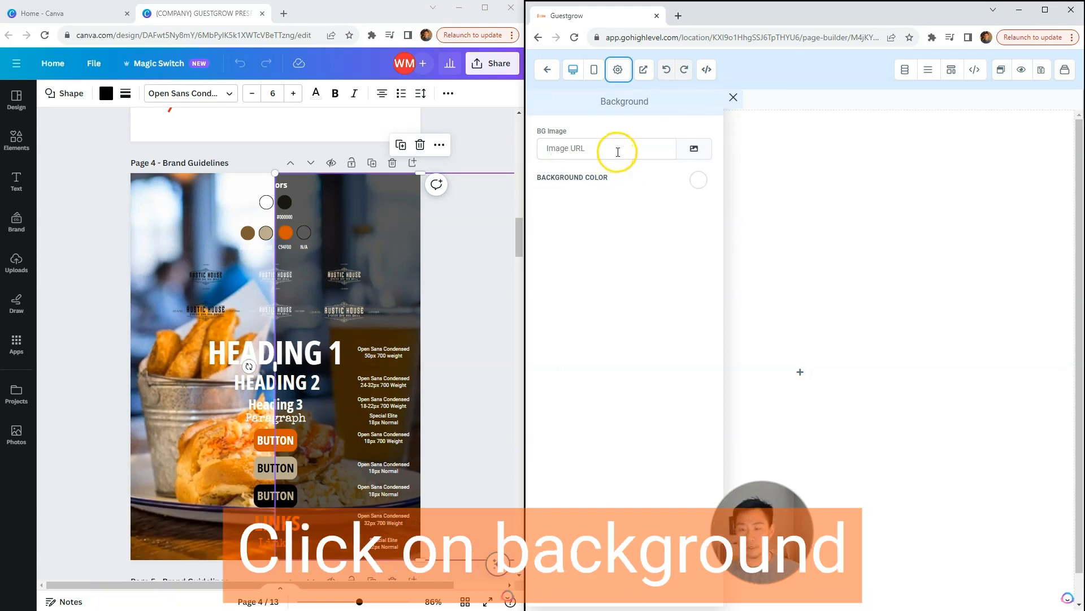
click(694, 148)
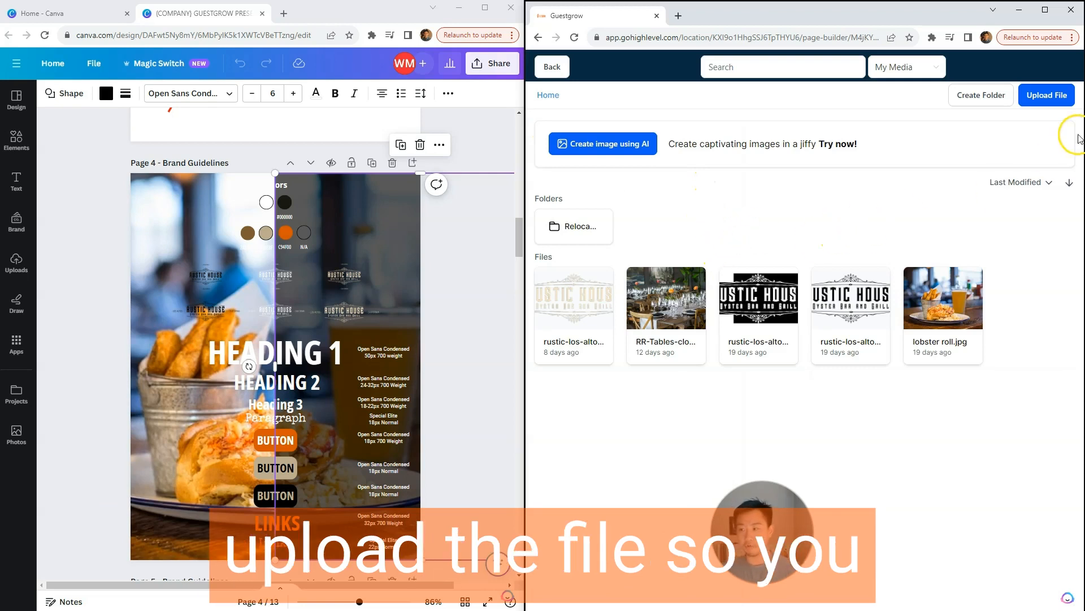
Step: Browse for an upload in Clients, Rustic House Los Altos - Marketing, Content Management, and choose the lobster roll picture
click(1044, 97)
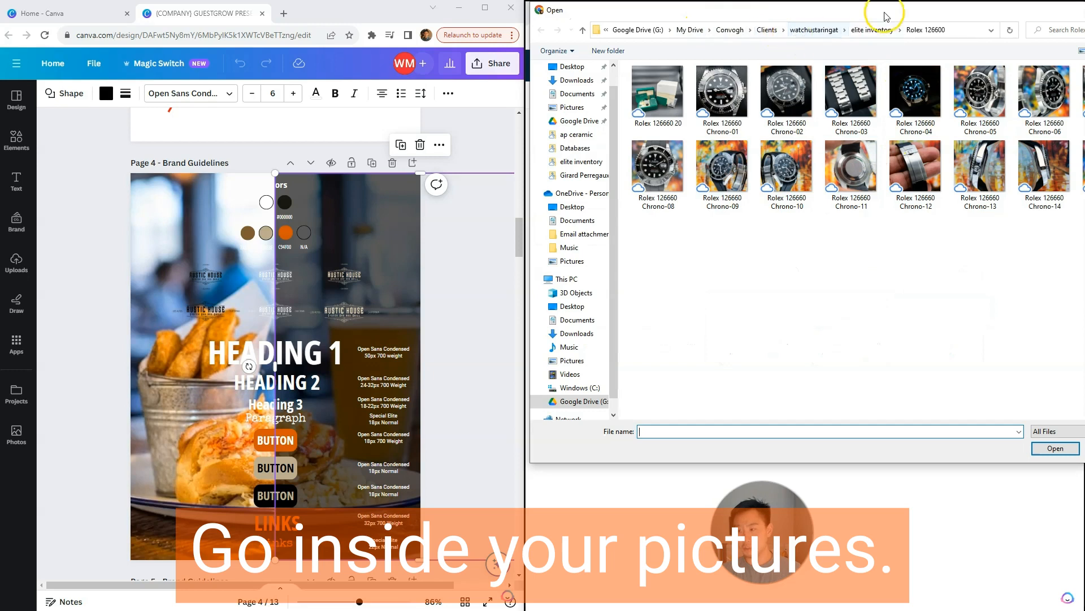
drag(886, 11, 769, 42)
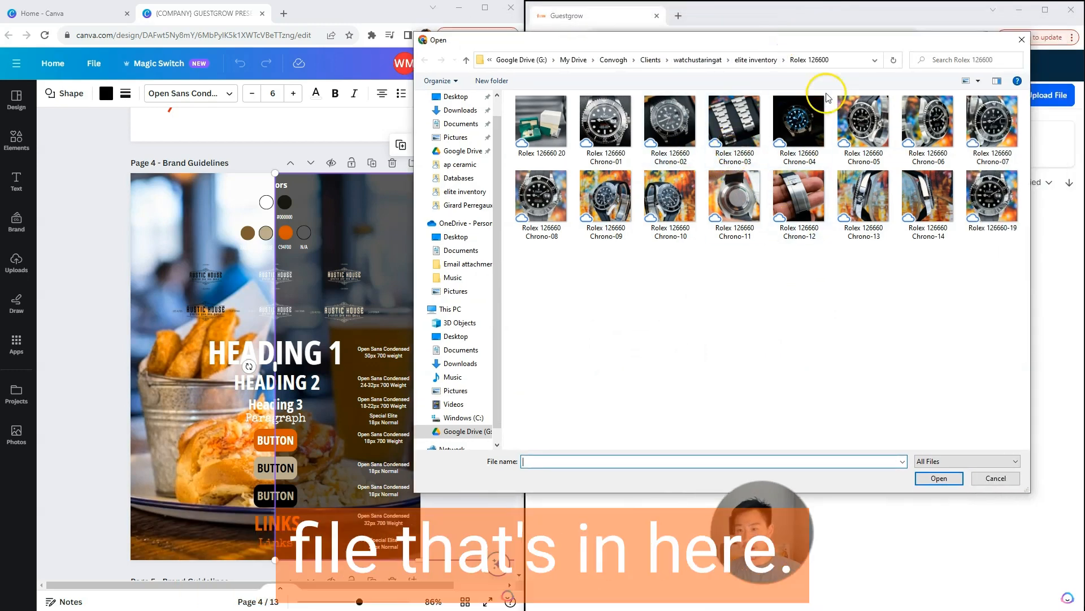
click(651, 60)
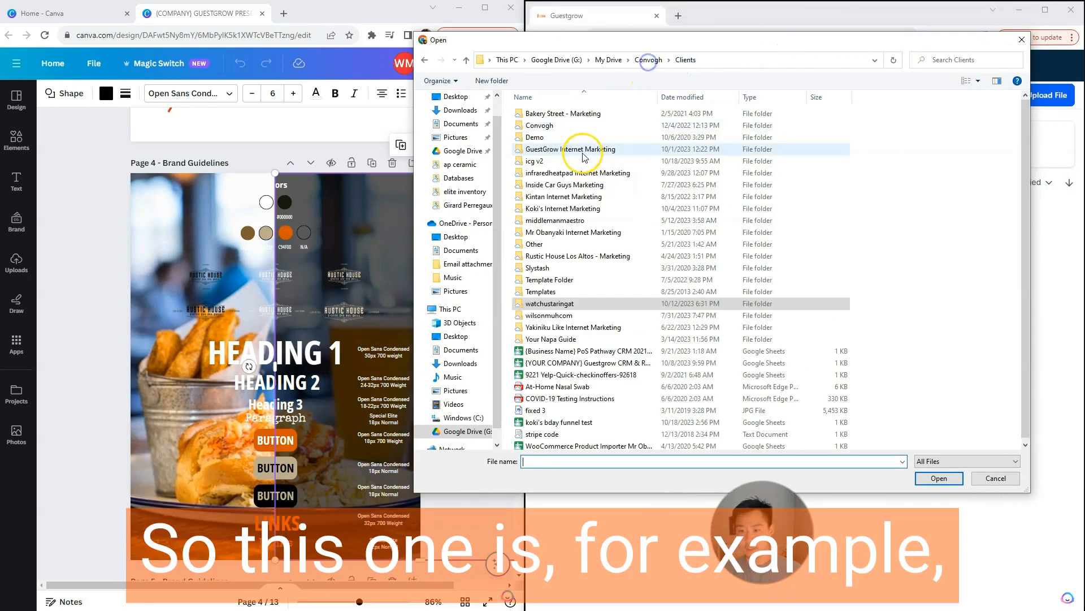
double_click(564, 256)
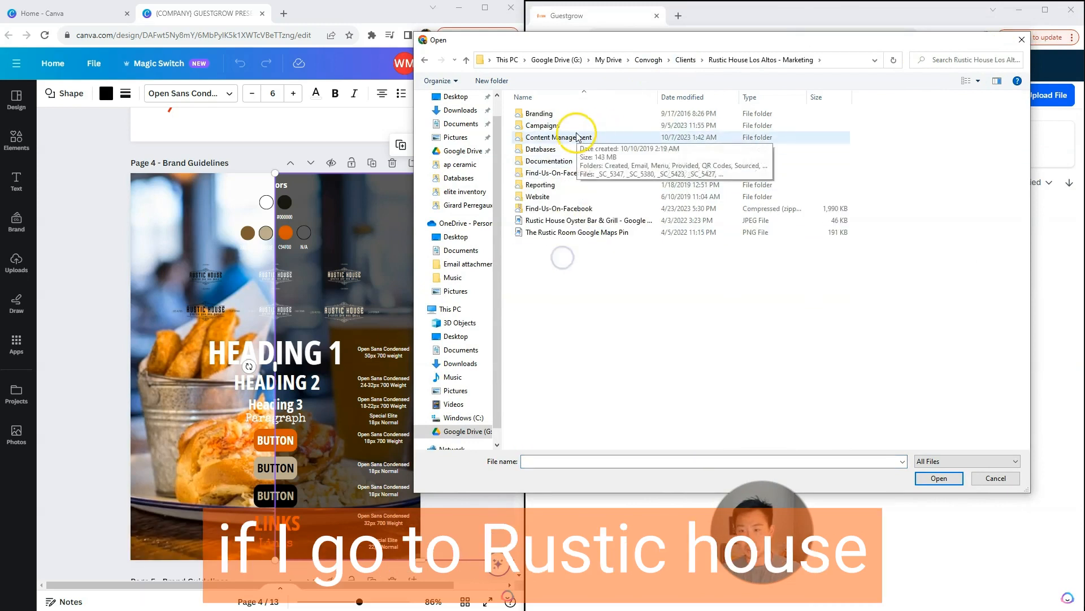
double_click(616, 137)
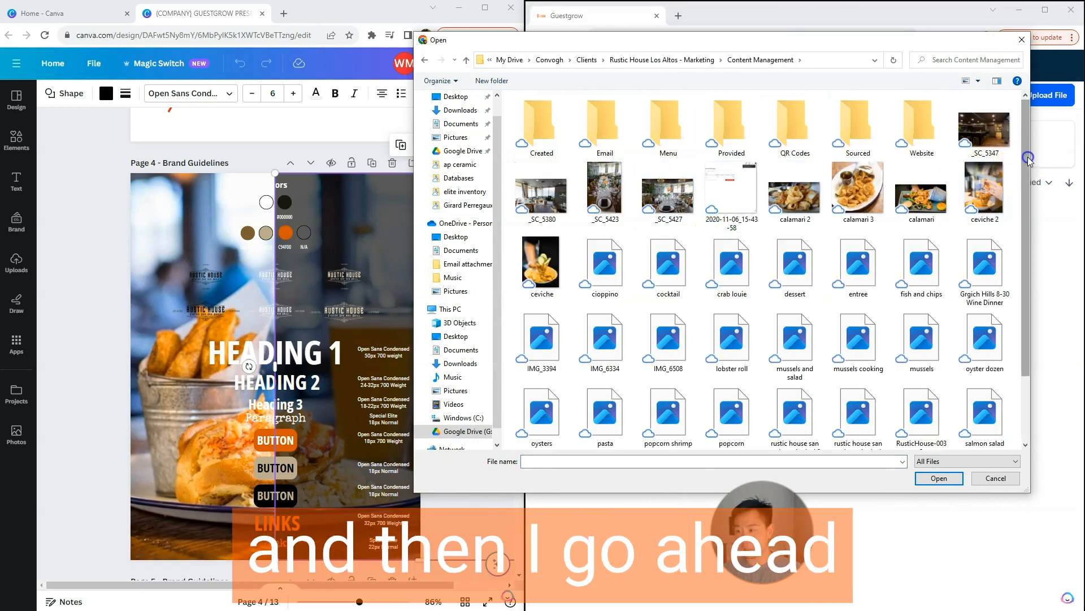
drag(1025, 162, 1022, 293)
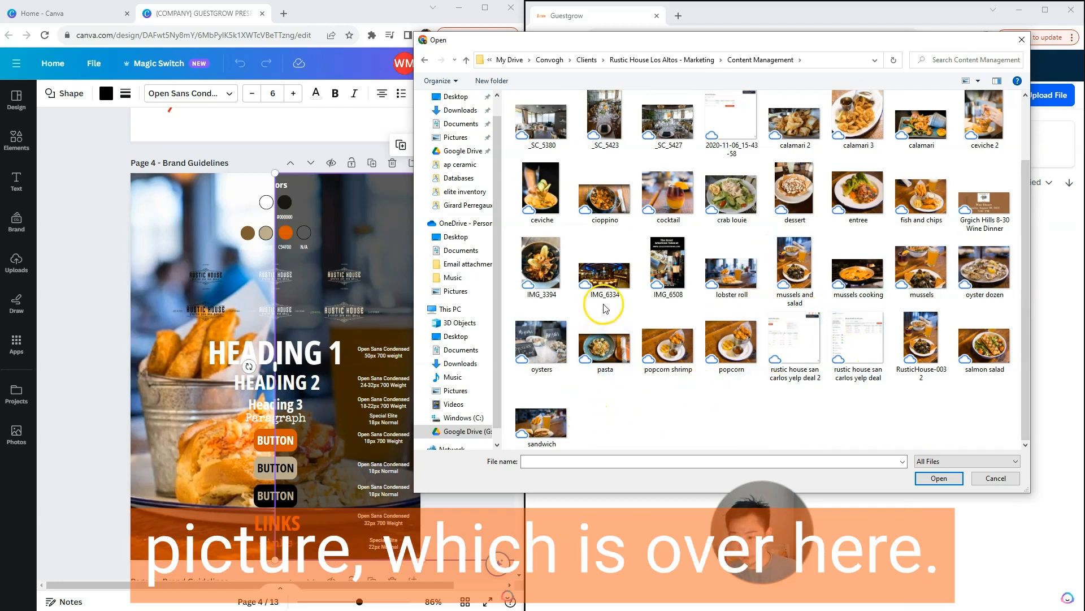
click(731, 276)
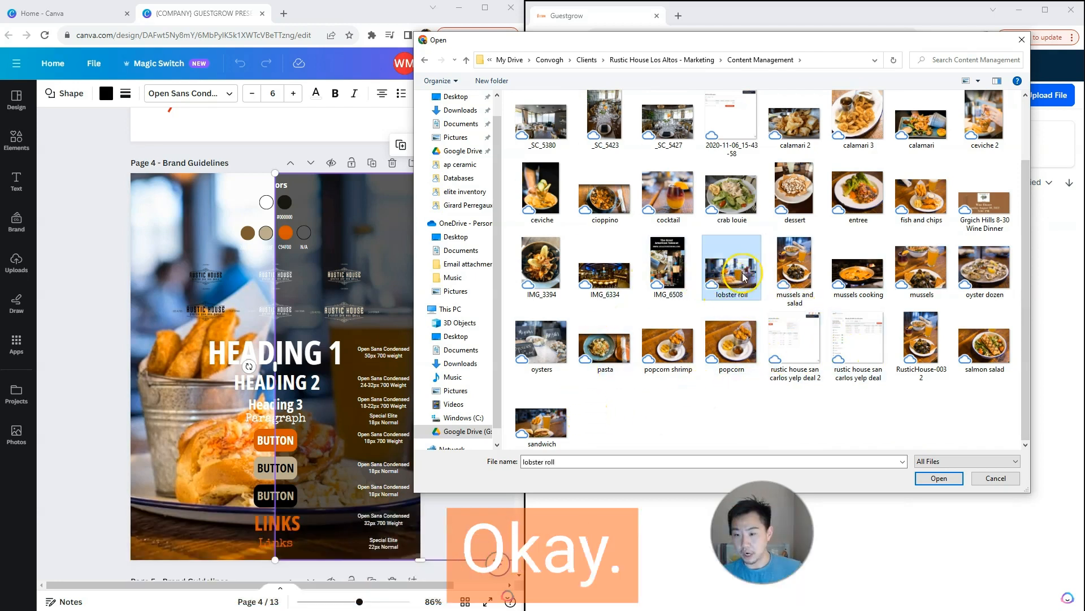
click(956, 478)
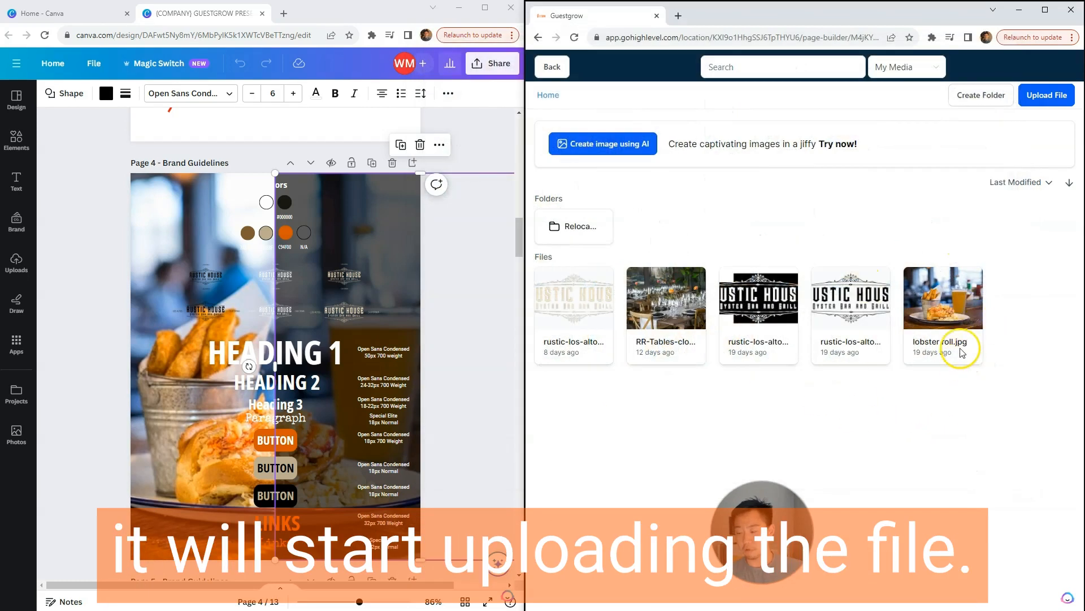
Step: Use lobster roll.jpg from the media library as the page background and set its image option to Fill 100% Width
click(942, 346)
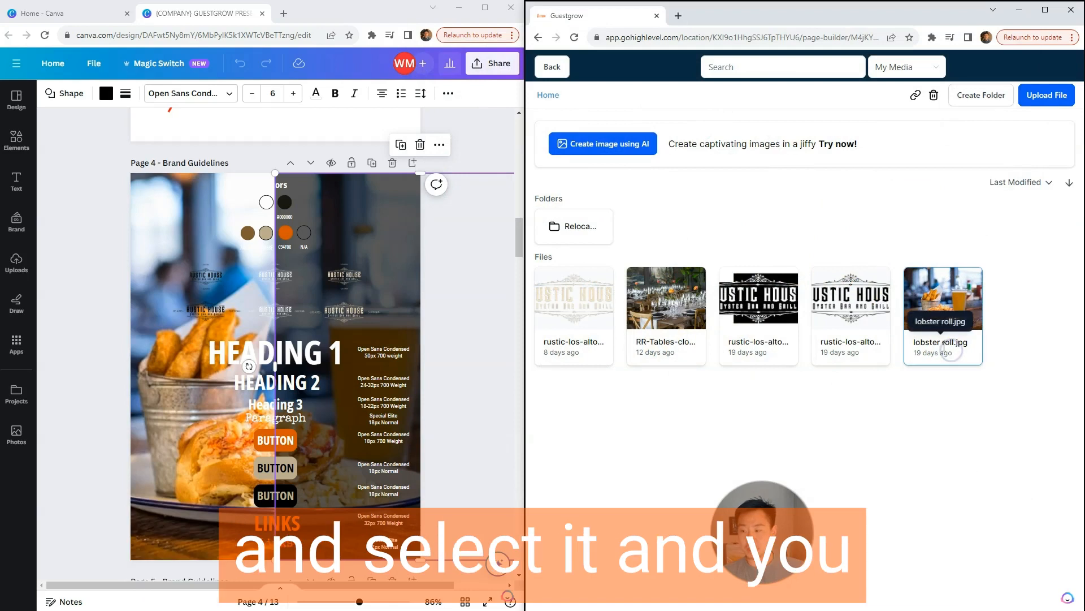
double_click(944, 344)
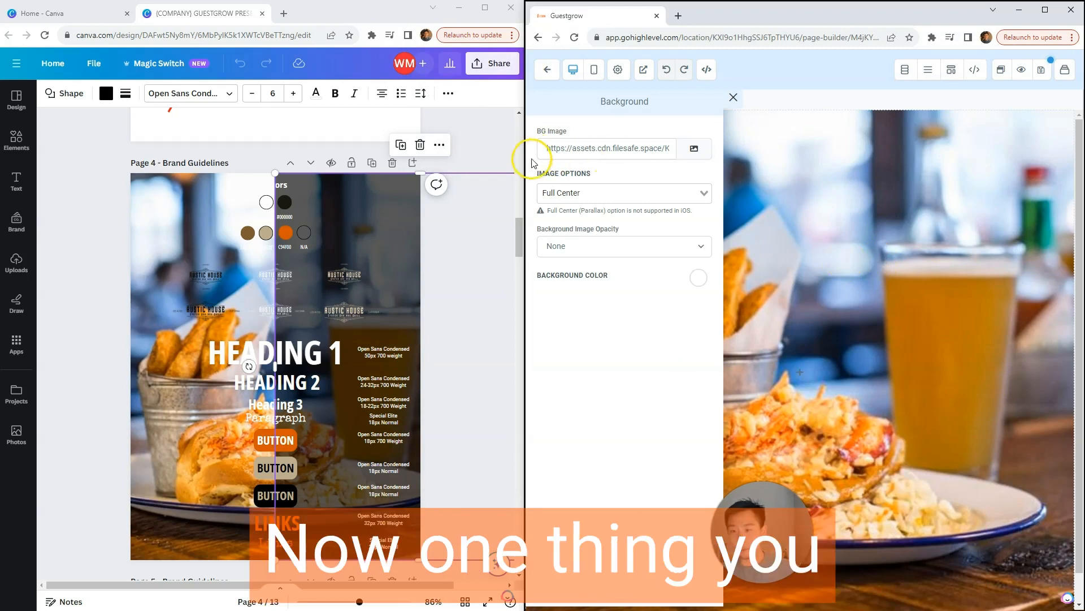
drag(525, 155, 106, 150)
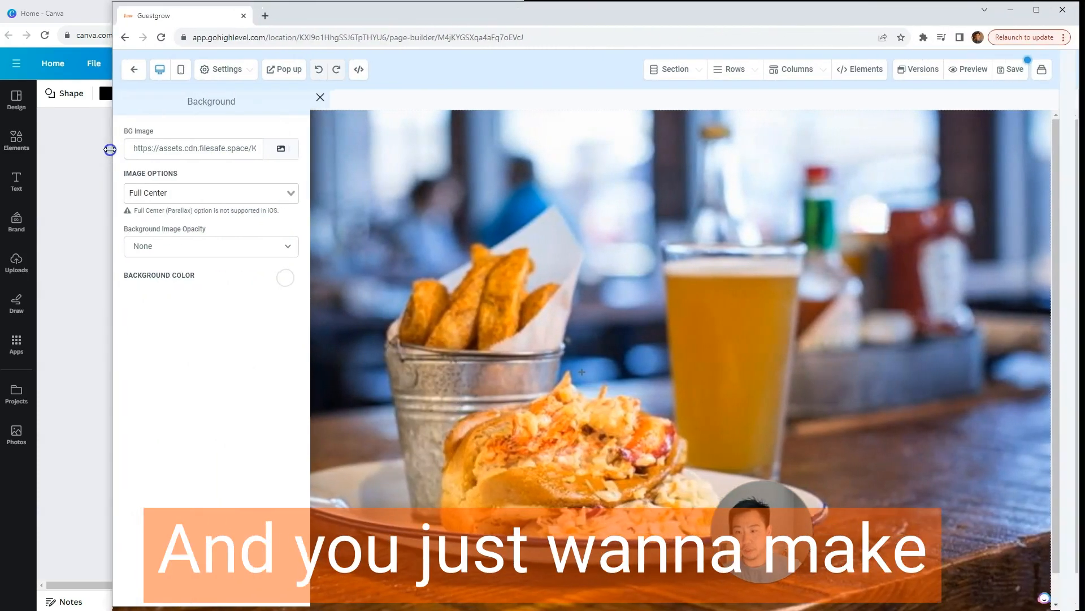
click(144, 195)
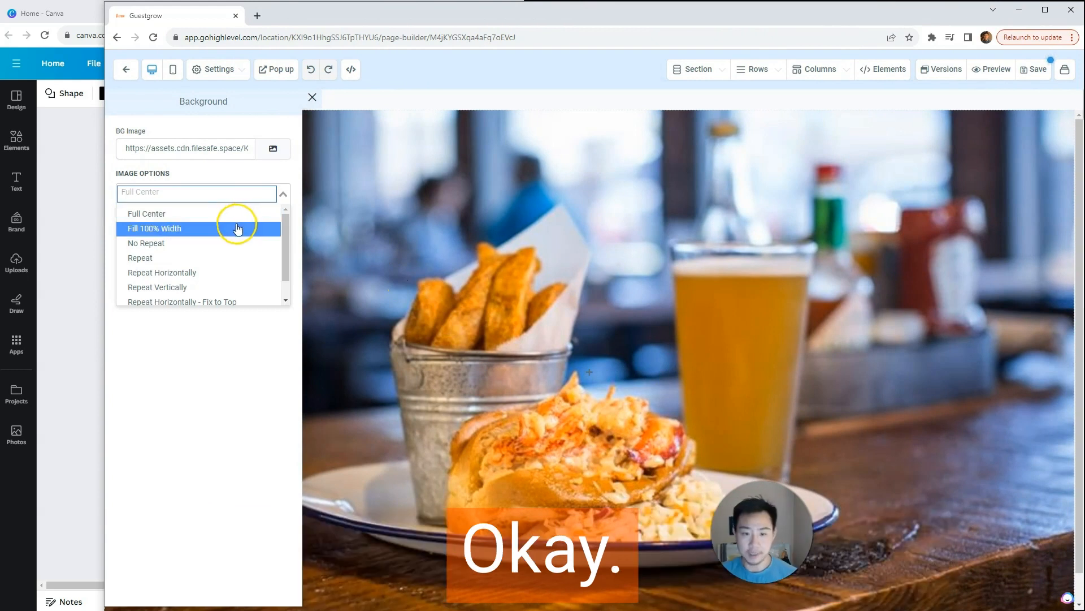
click(199, 229)
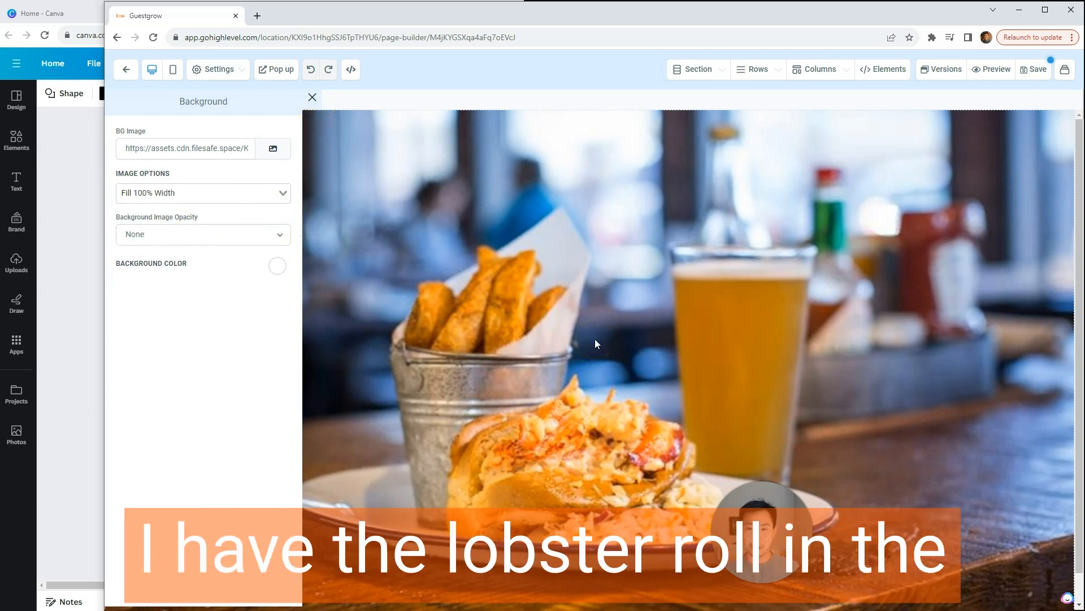
Step: Narrow the page builder window to uncover Canva, stretch the Page 4 dark overlay across the whole photo, and return it to half width
drag(106, 310, 451, 309)
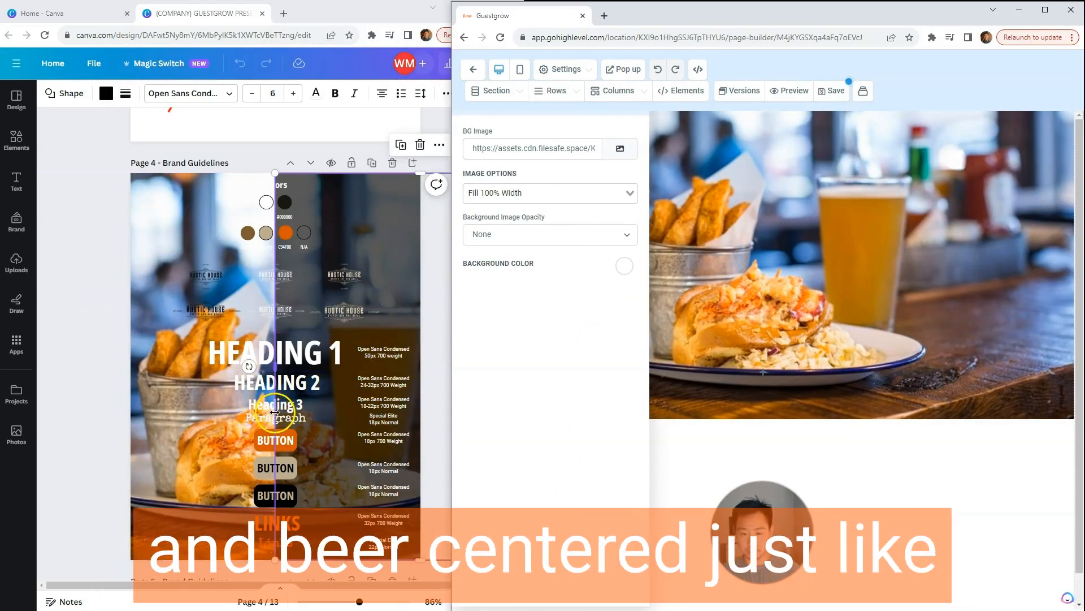
drag(276, 404, 134, 402)
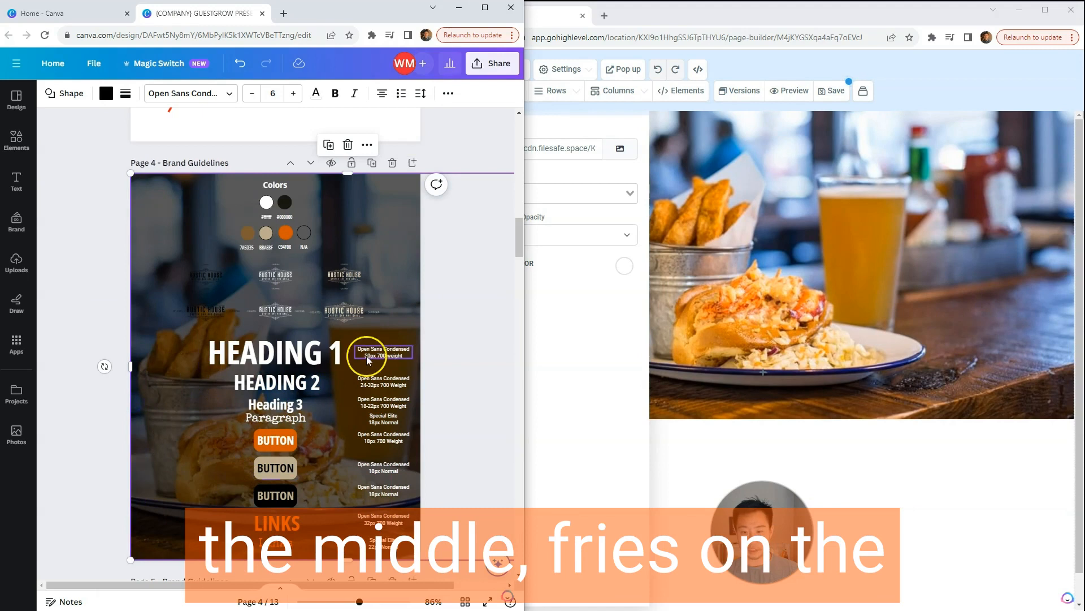
drag(132, 368, 273, 373)
Step: In the page builder, set the background image opacity to Half Fade and the background color to black
click(531, 262)
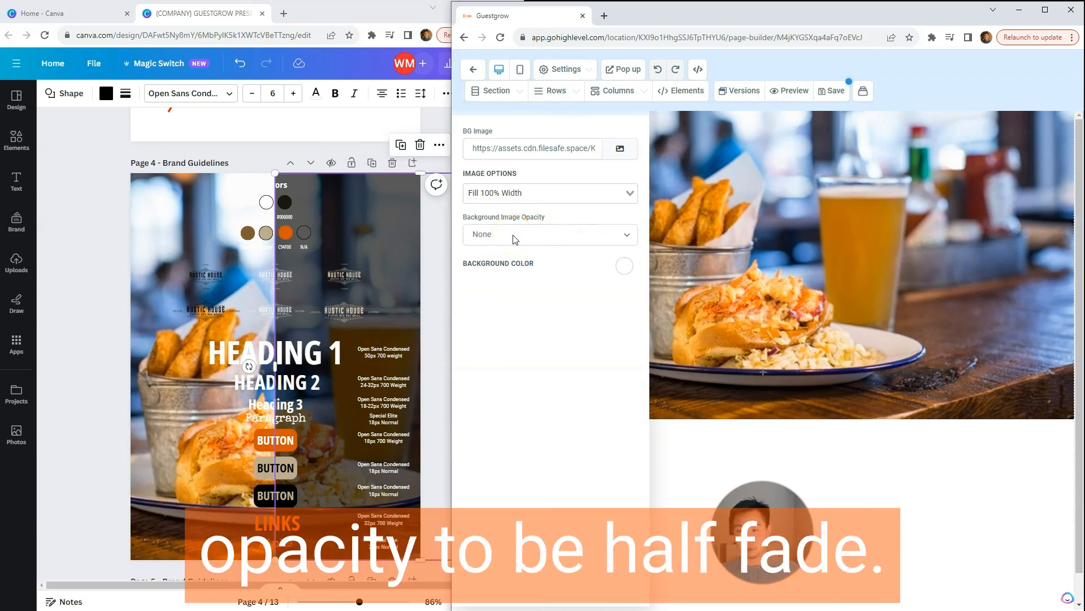
click(547, 242)
click(520, 269)
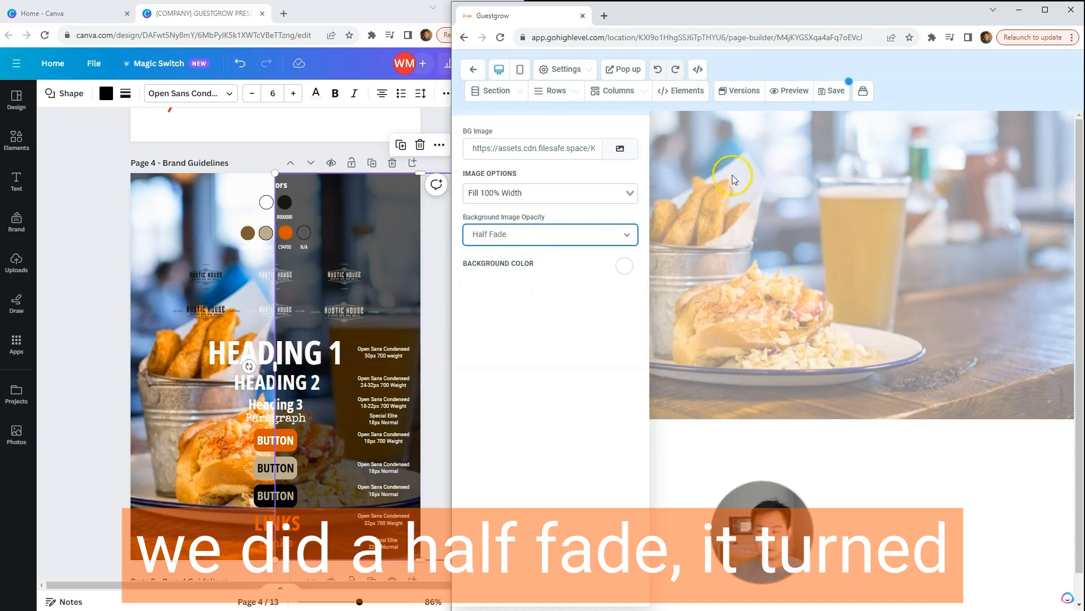
click(624, 267)
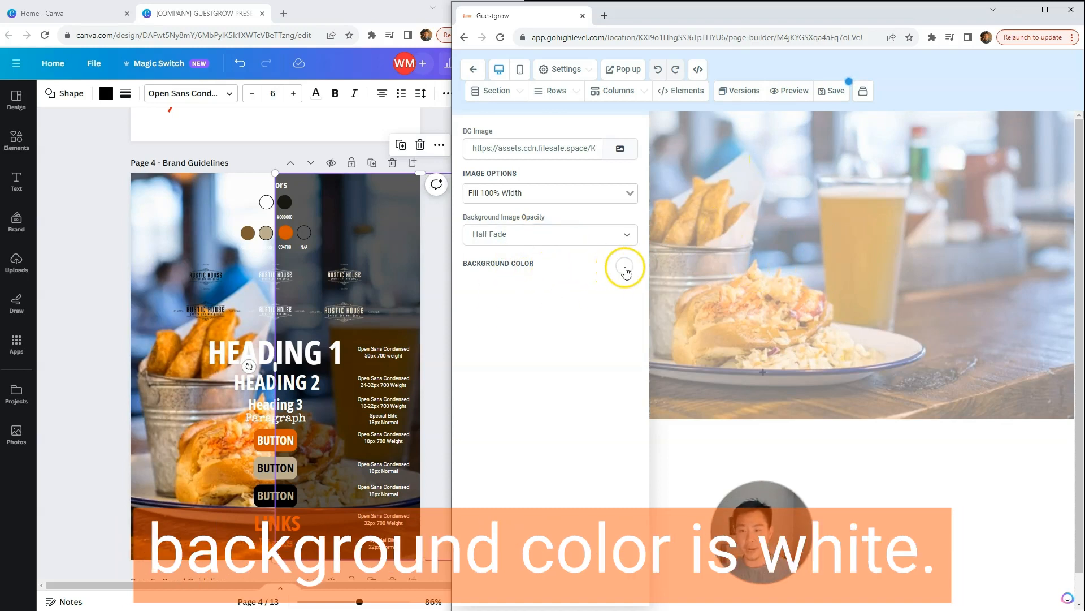
click(559, 291)
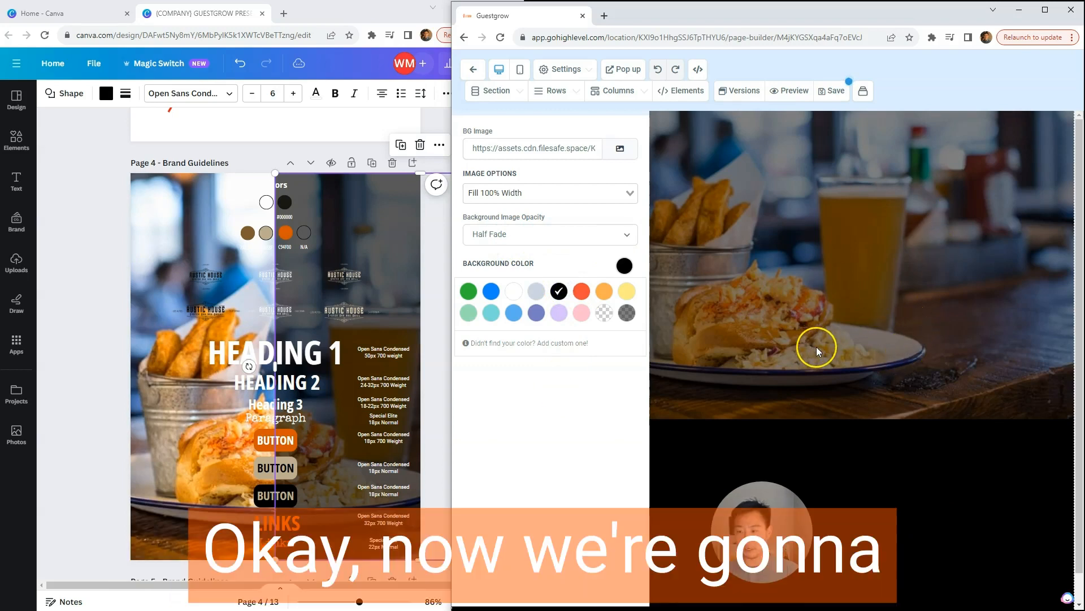
Step: Compare Heavy Fade and Half Fade as the background image opacity, and settle on Half Fade
click(578, 237)
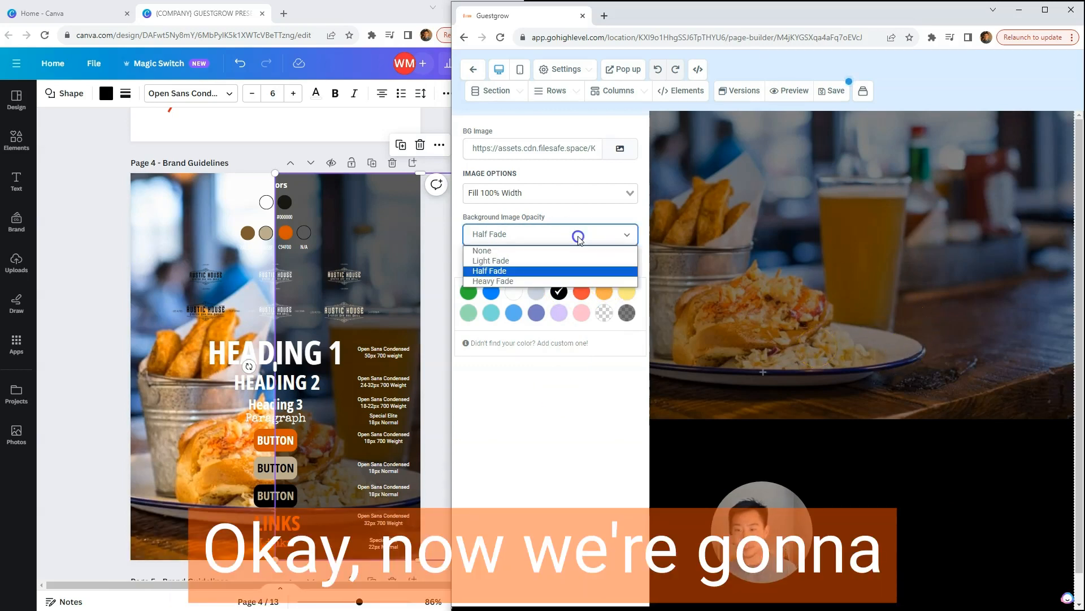
click(574, 281)
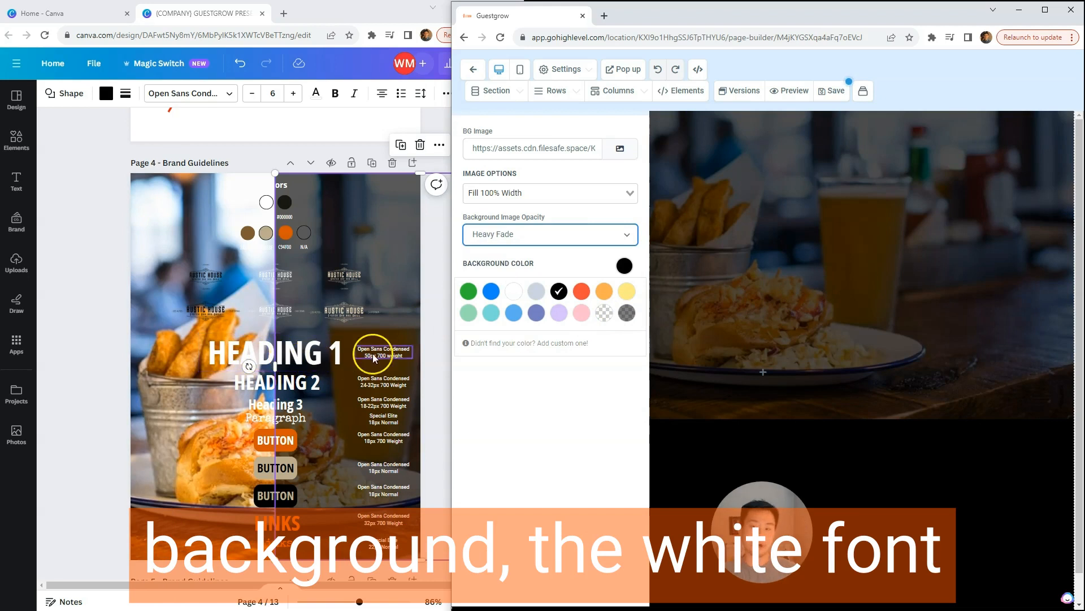
click(573, 239)
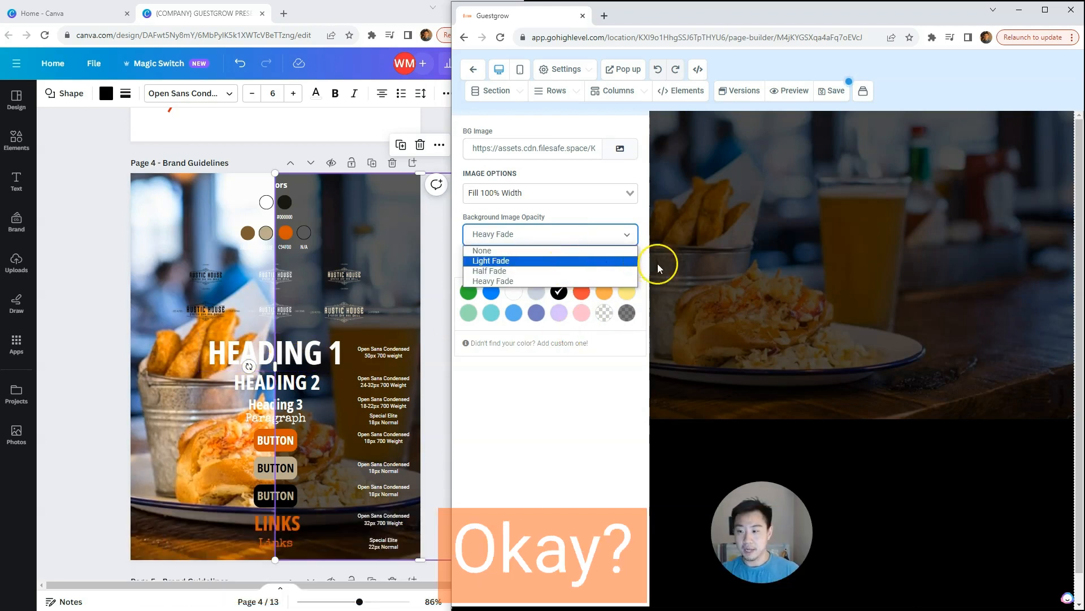
click(563, 271)
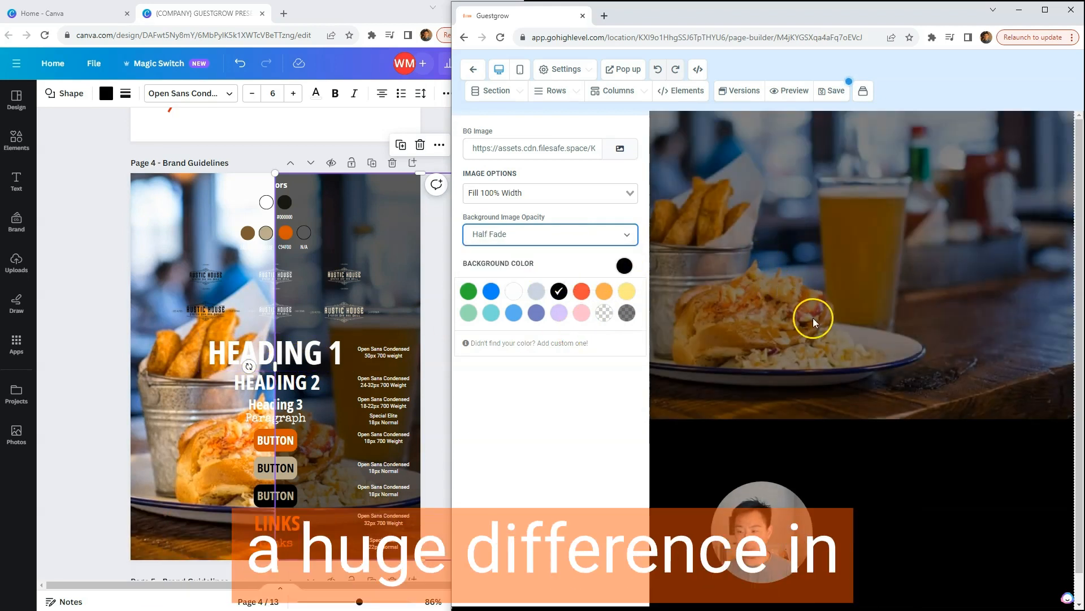
click(552, 236)
click(527, 280)
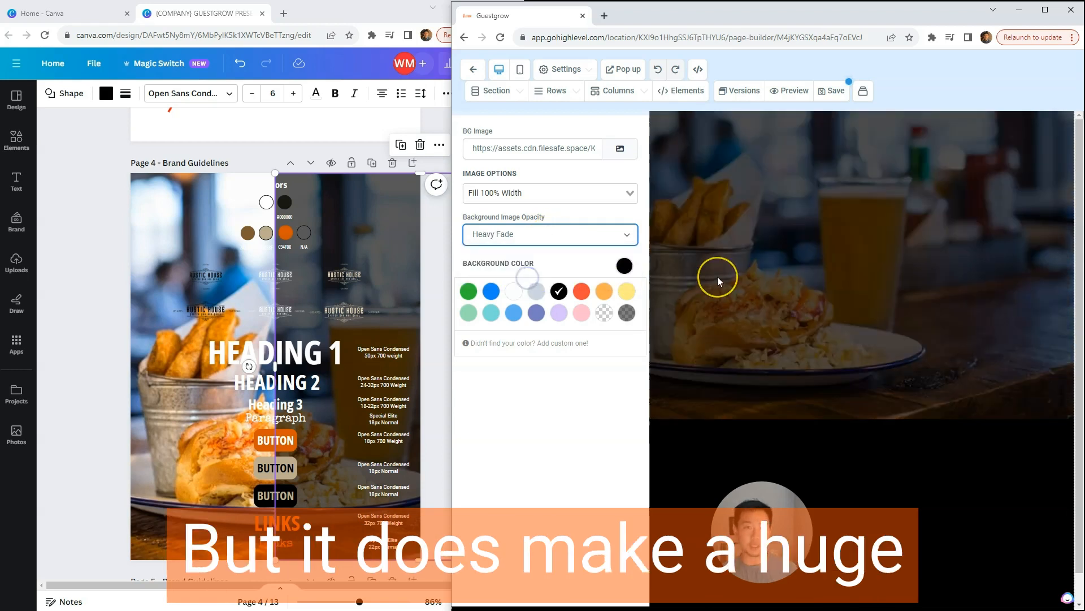
click(621, 235)
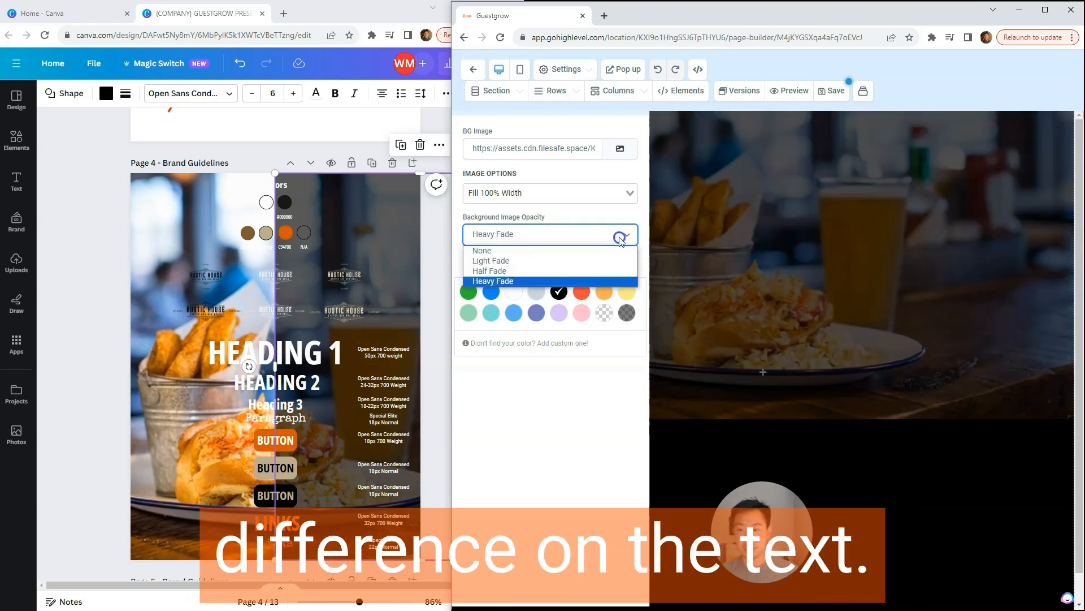
click(552, 271)
click(542, 421)
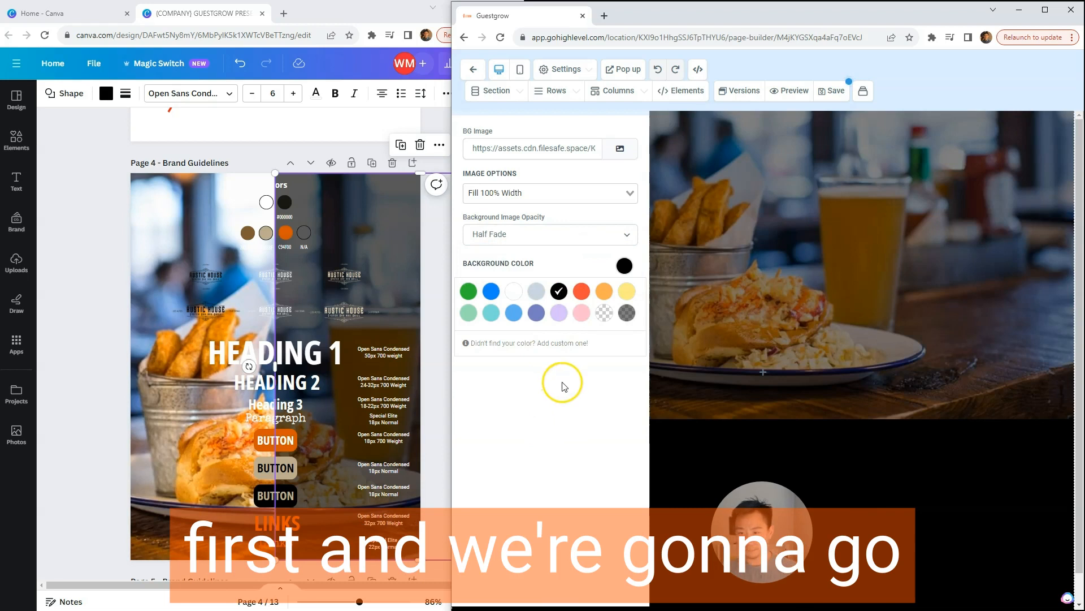
Step: Try to save the page with its new background, and dismiss the empty-page alert and the SEO meta data form
click(831, 91)
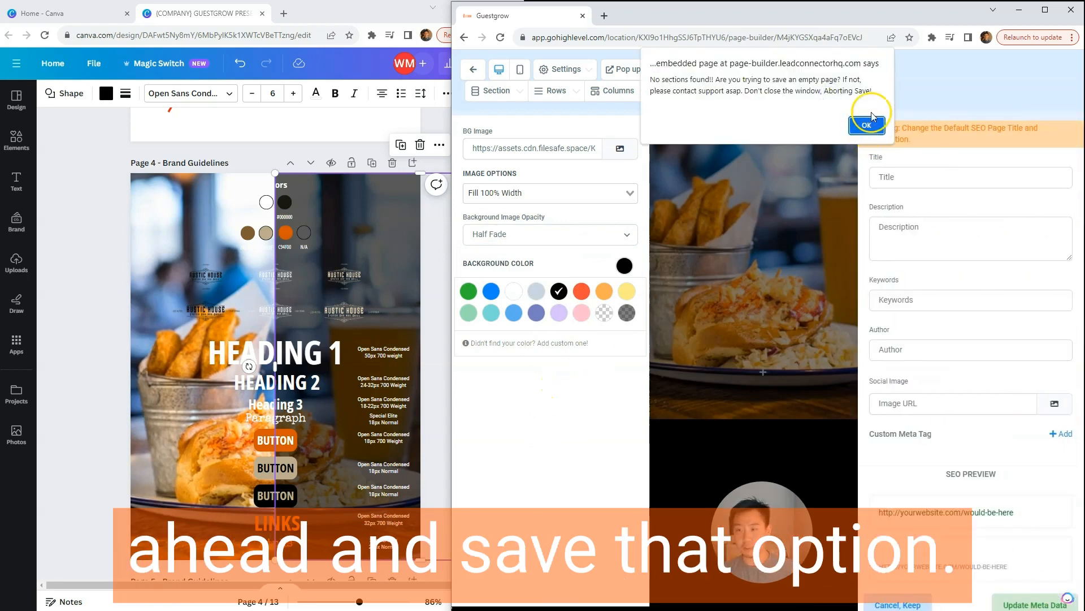
click(867, 125)
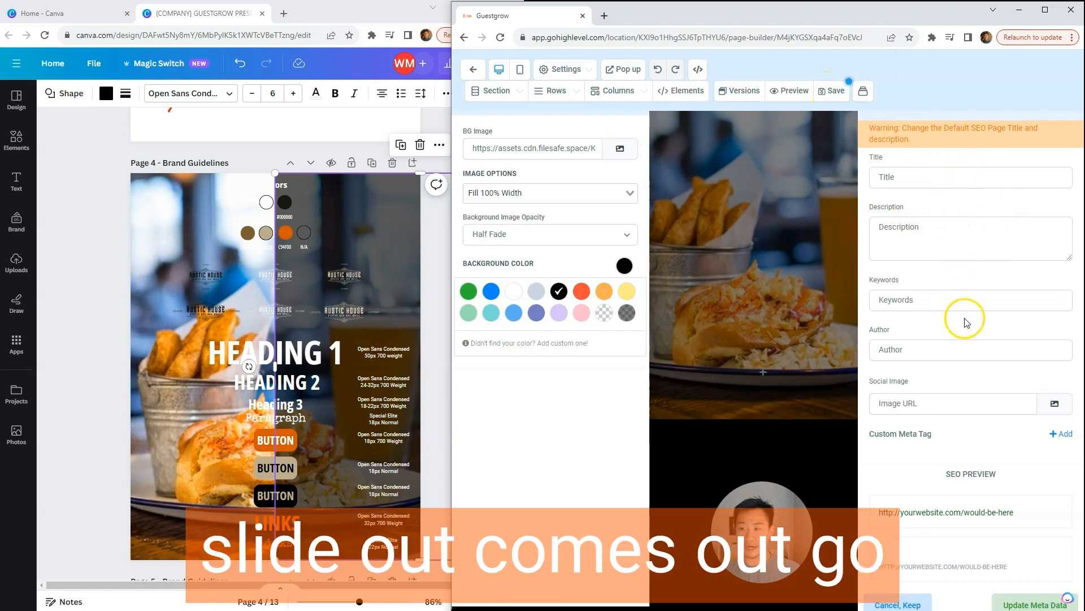
click(832, 95)
click(875, 129)
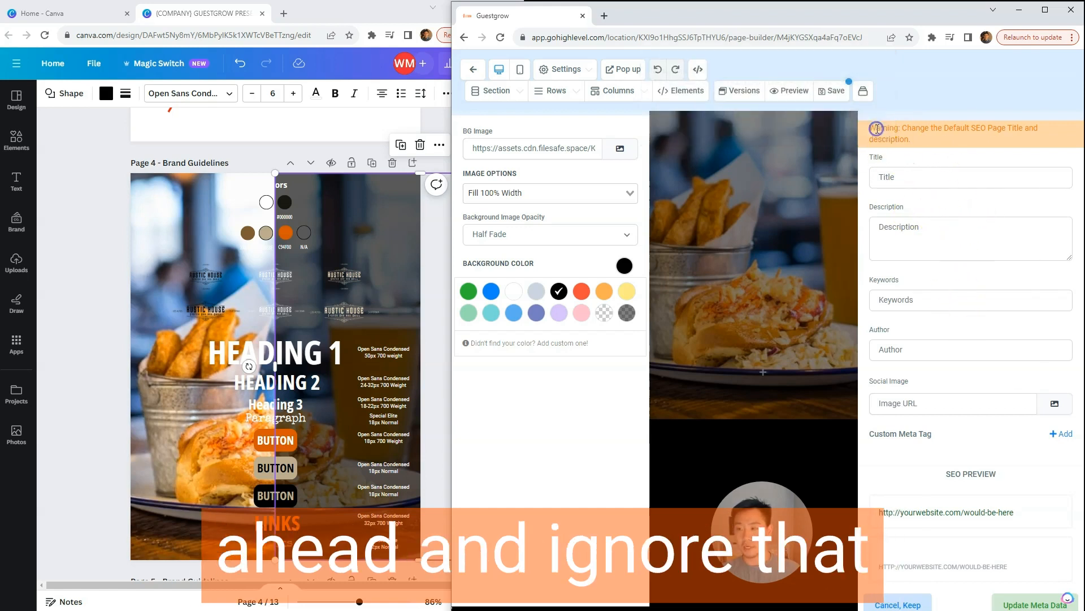
click(786, 191)
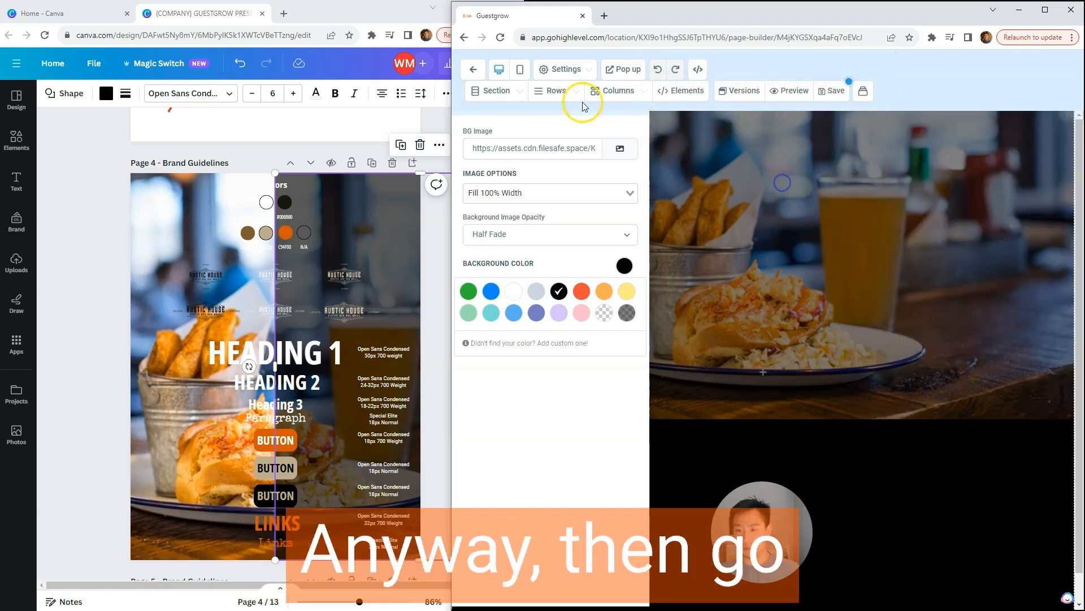
Step: Open the page's typography settings and check the heading and paragraph fonts in the Canva brand guidelines
click(562, 70)
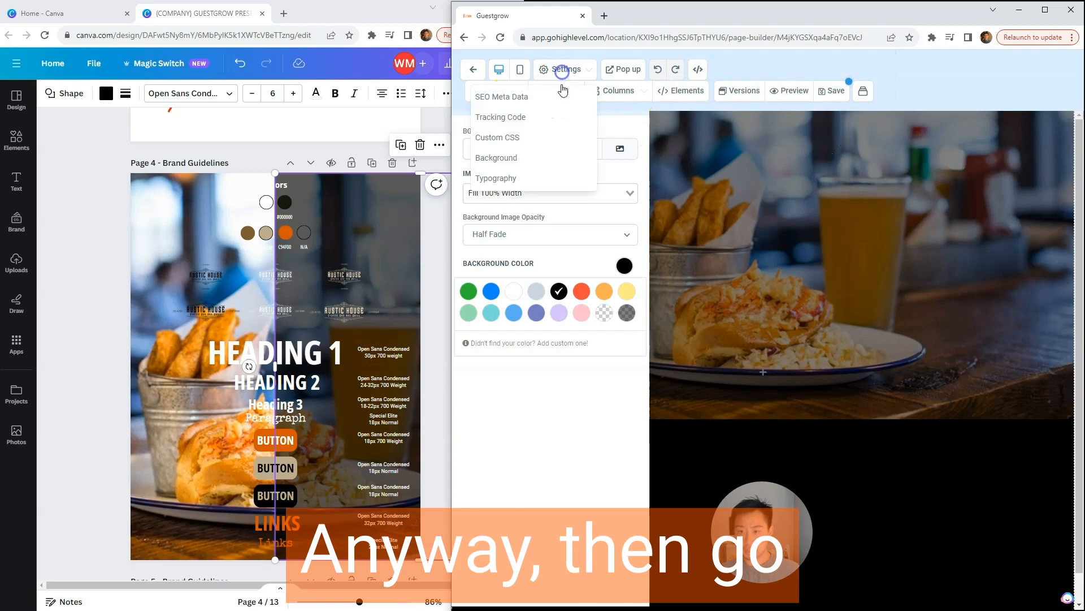
click(501, 176)
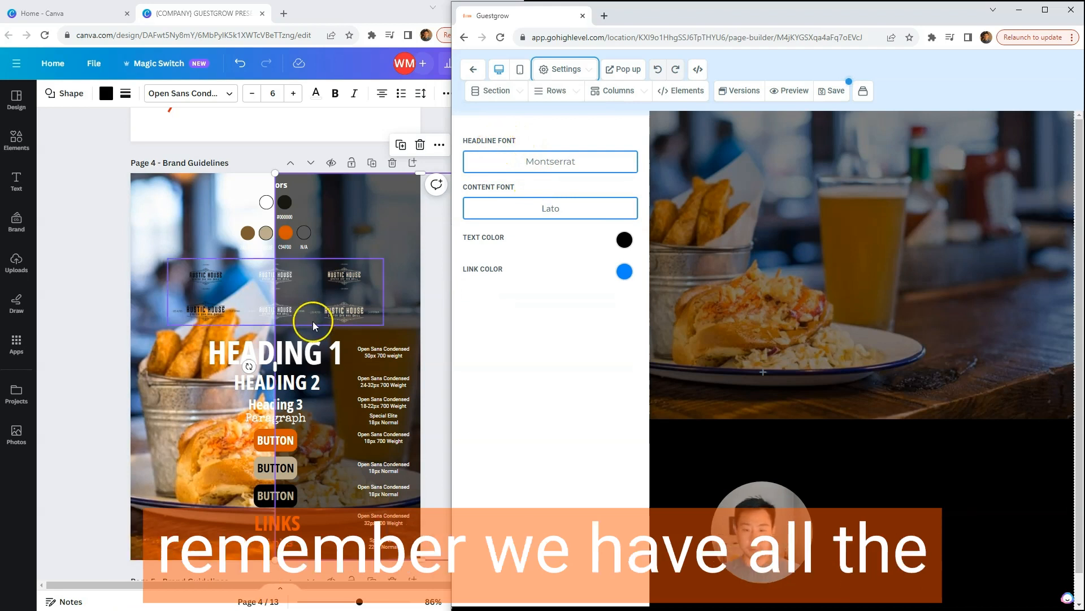
click(306, 353)
click(307, 392)
click(304, 404)
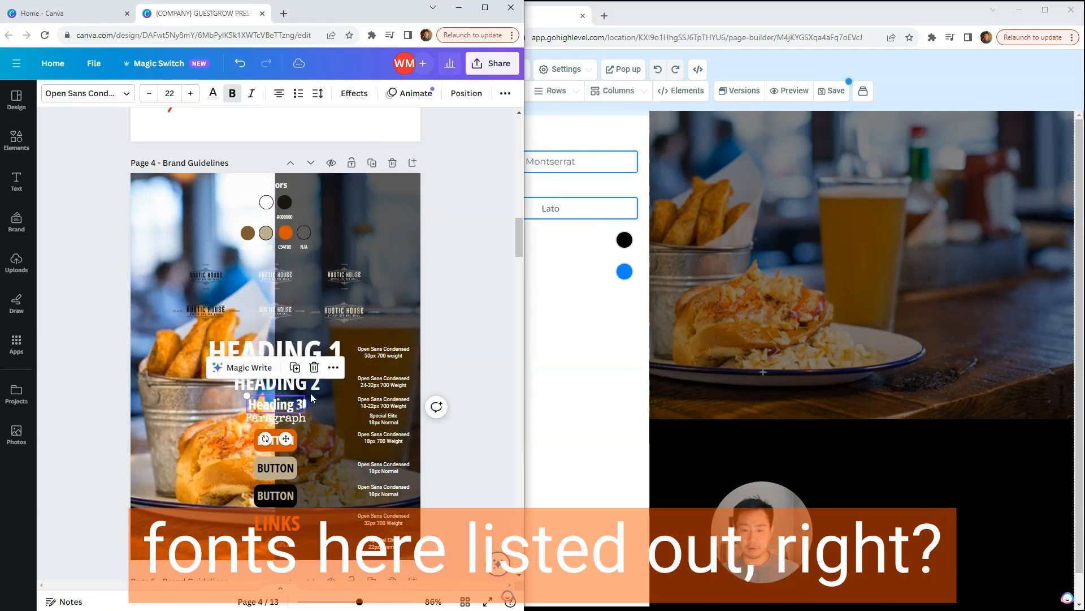
click(322, 353)
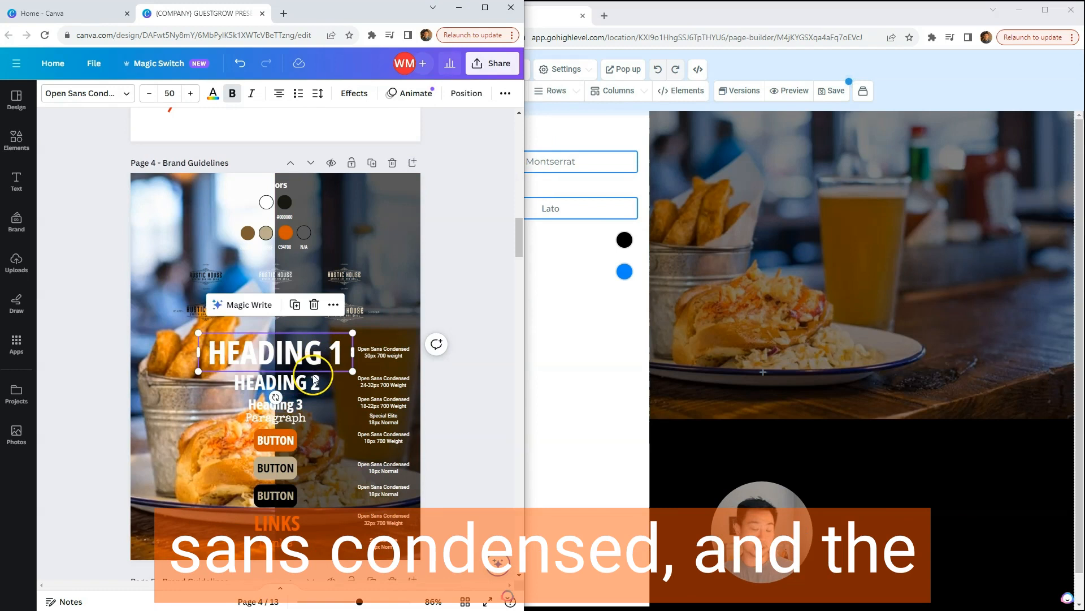
click(292, 421)
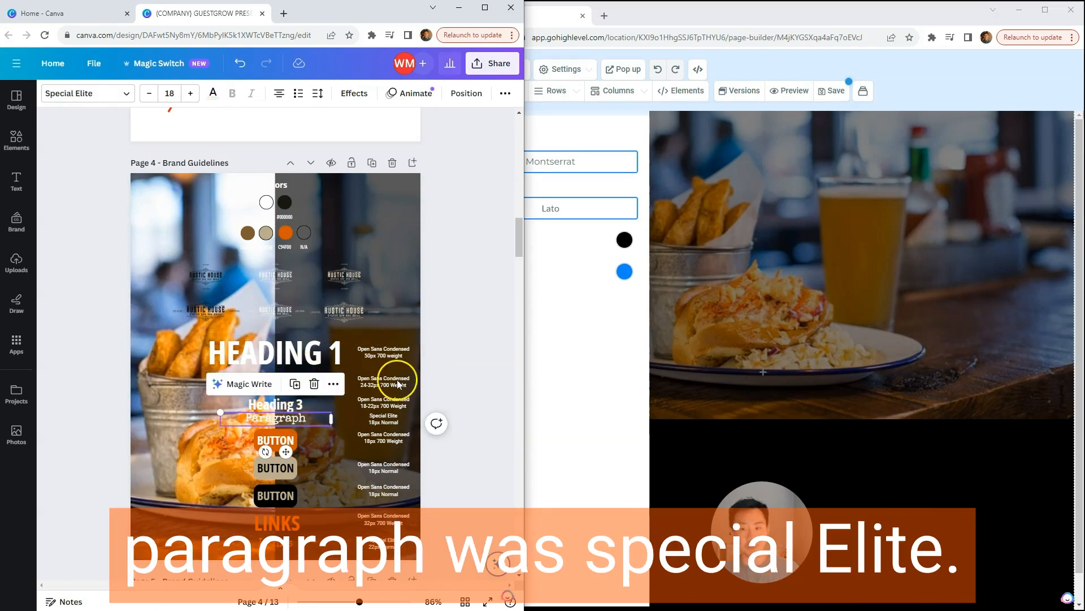
click(572, 390)
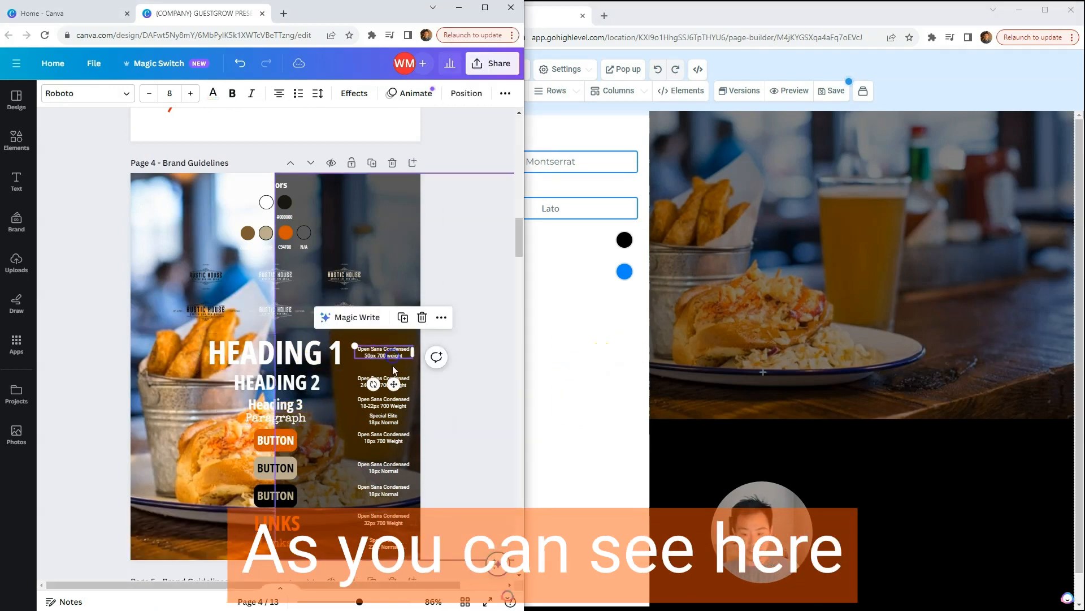
click(582, 390)
click(550, 163)
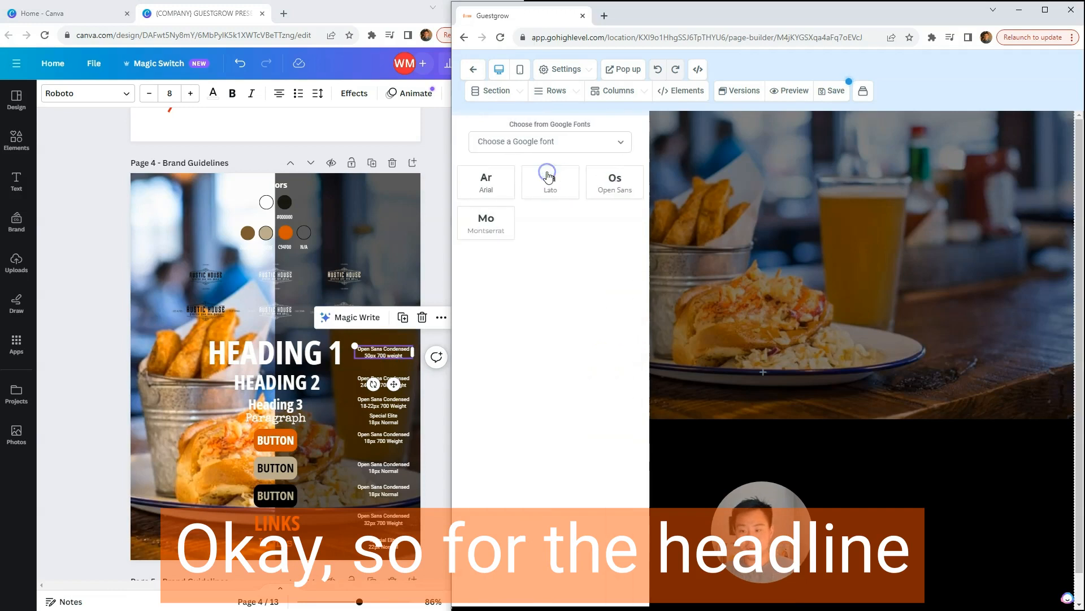
click(552, 142)
text(o)
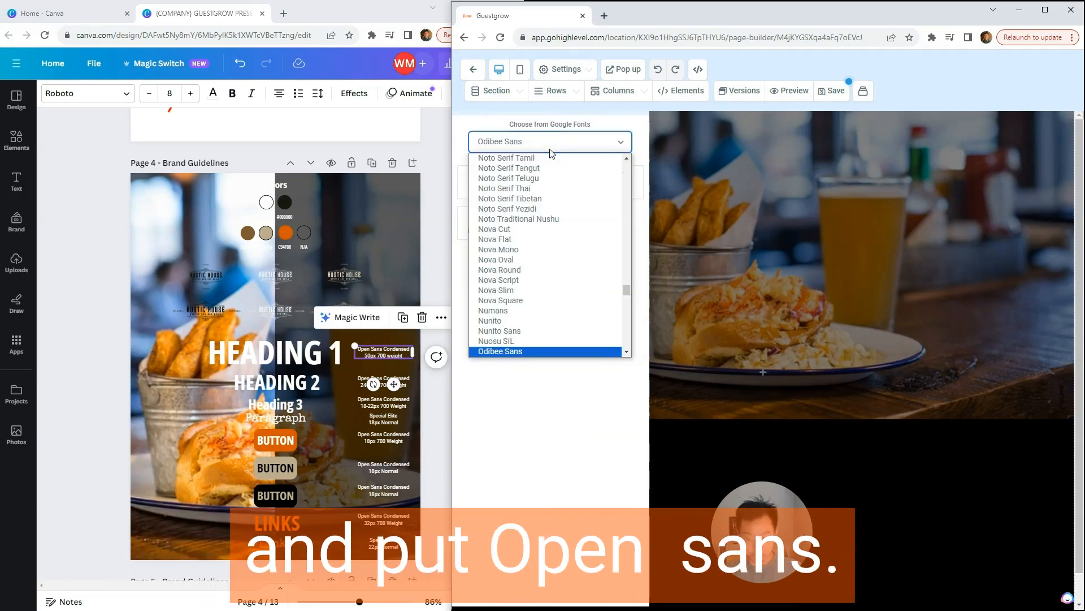
key(Return)
Step: Look for Open Sans Condensed among the Google fonts and set the headline font to Open Sans
click(533, 163)
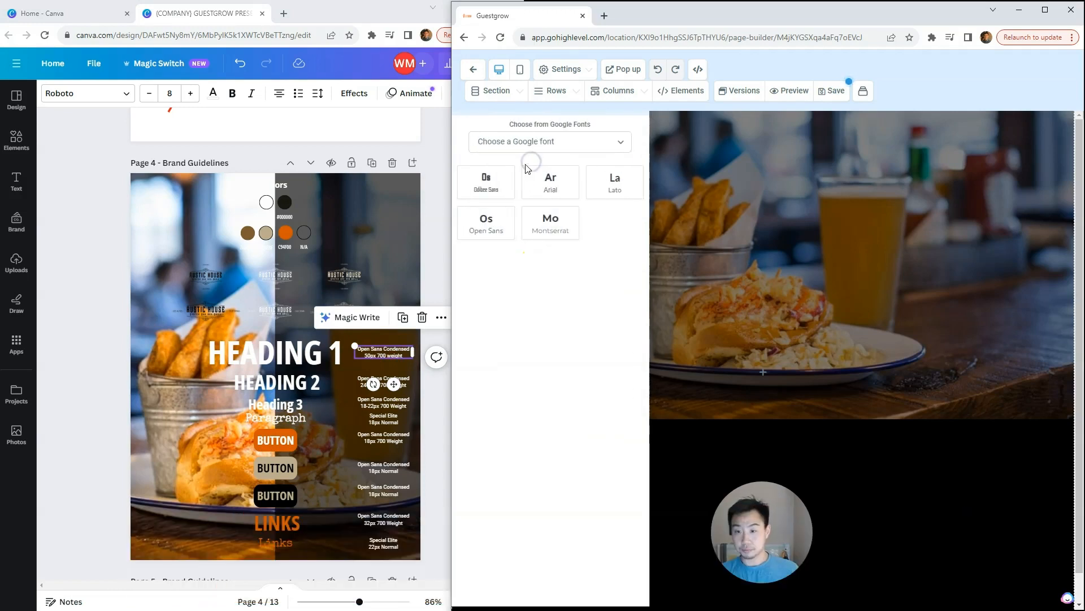
click(533, 142)
text(o)
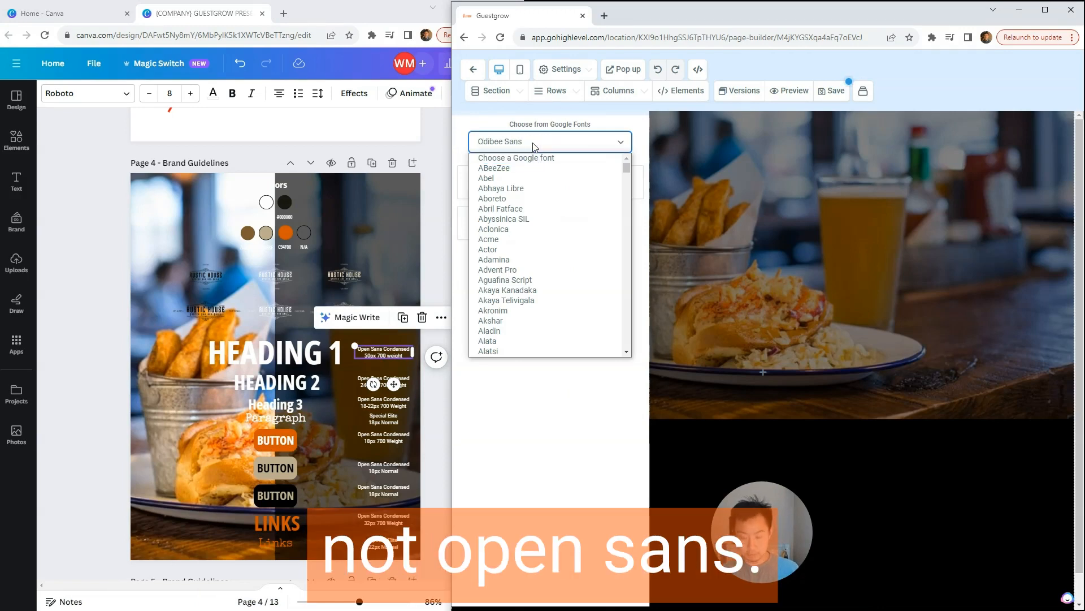
scroll(566, 248, down, 4)
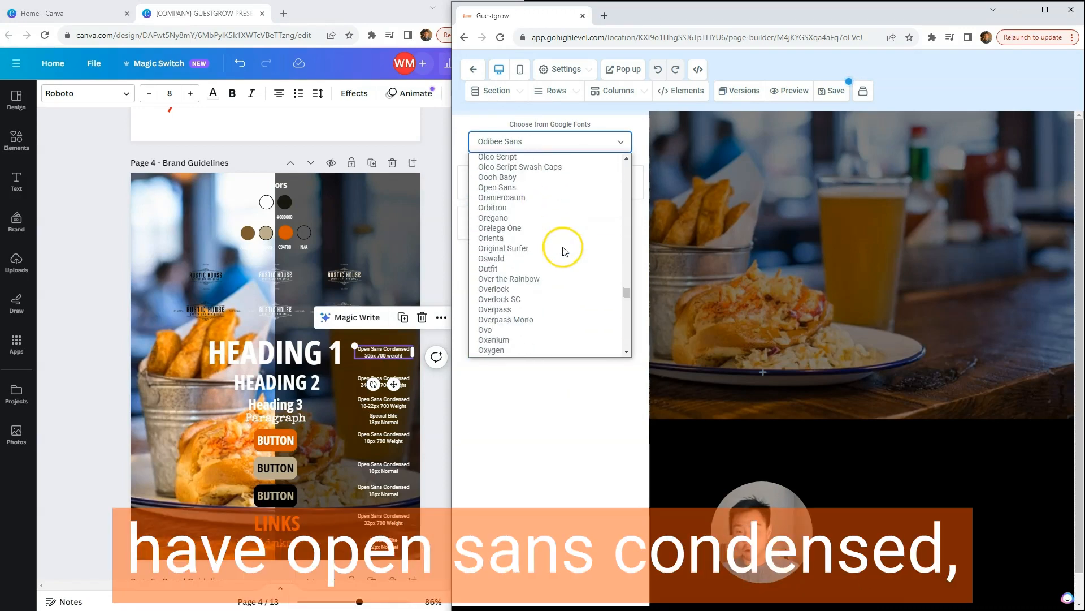
scroll(565, 294, up, 2)
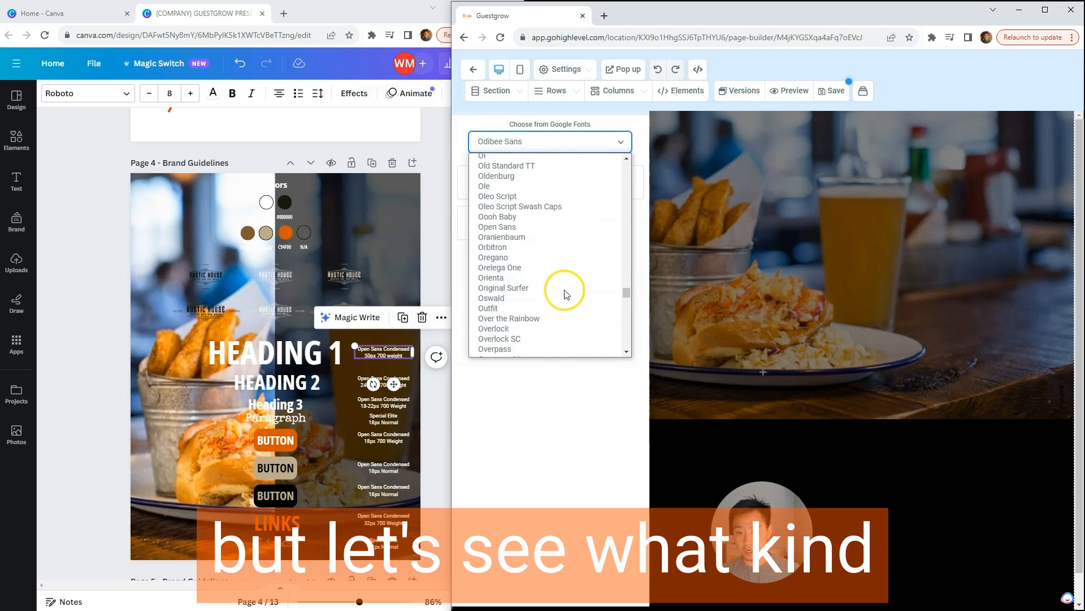
scroll(547, 281, down, 2)
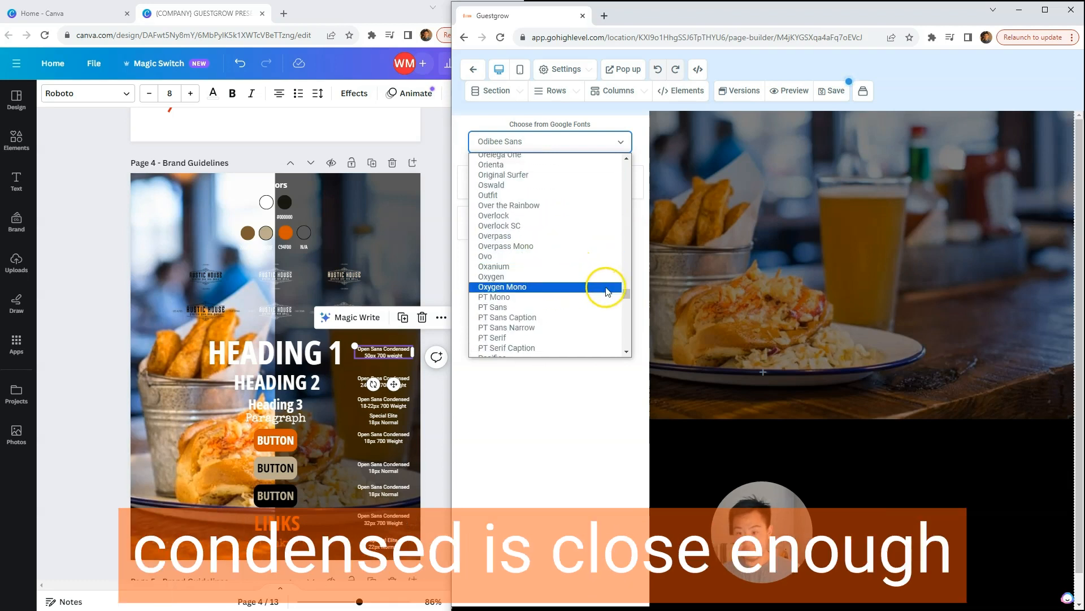
drag(625, 294, 625, 292)
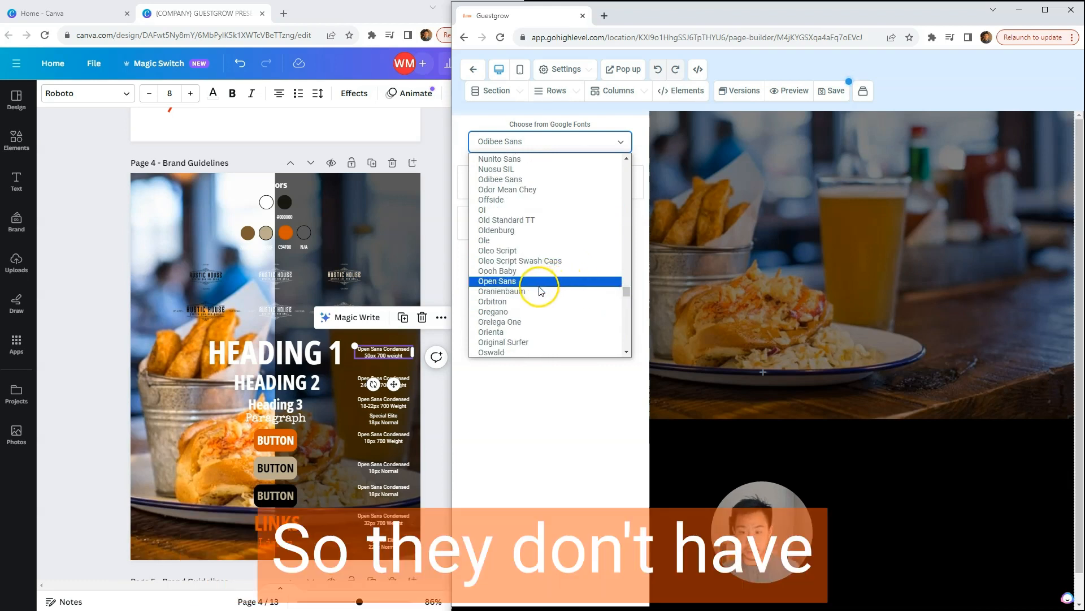
click(523, 282)
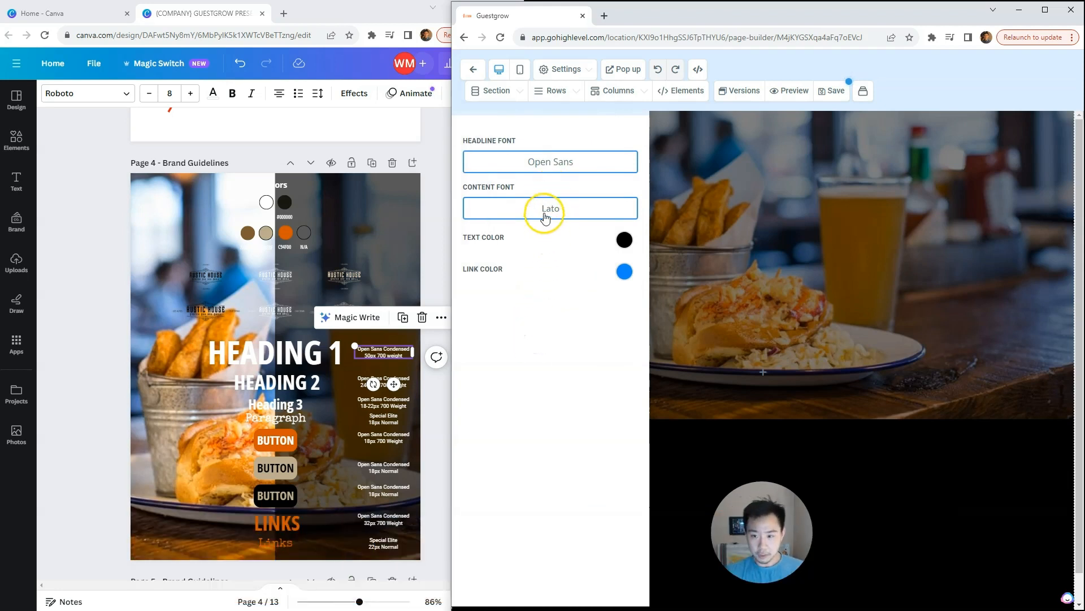
Step: Set the content font to the Google font Special Elite
click(547, 214)
click(536, 143)
key(s)
scroll(521, 251, down, 5)
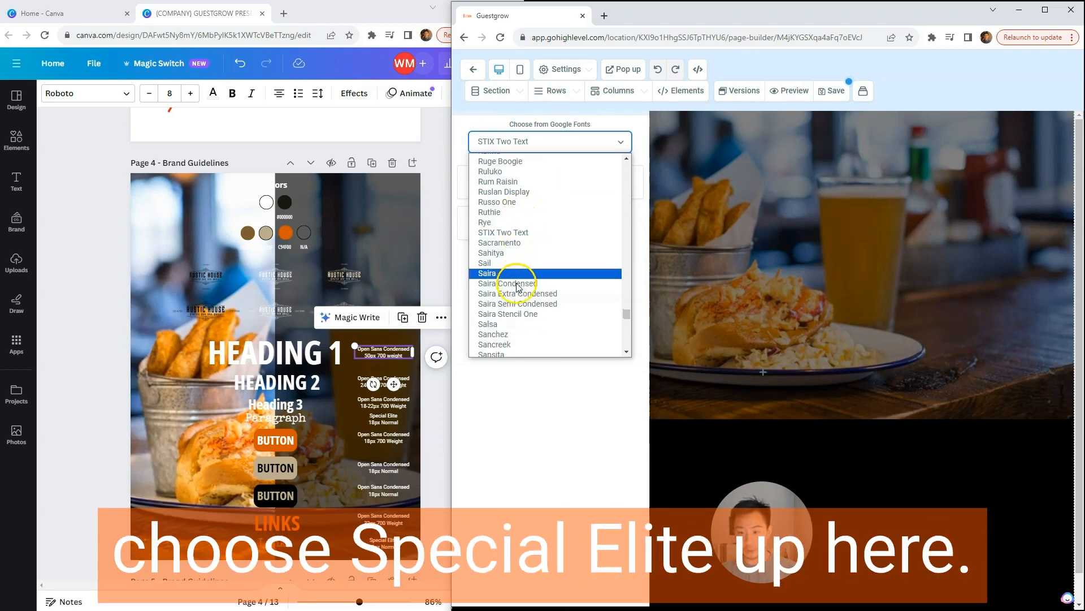
scroll(514, 305, down, 8)
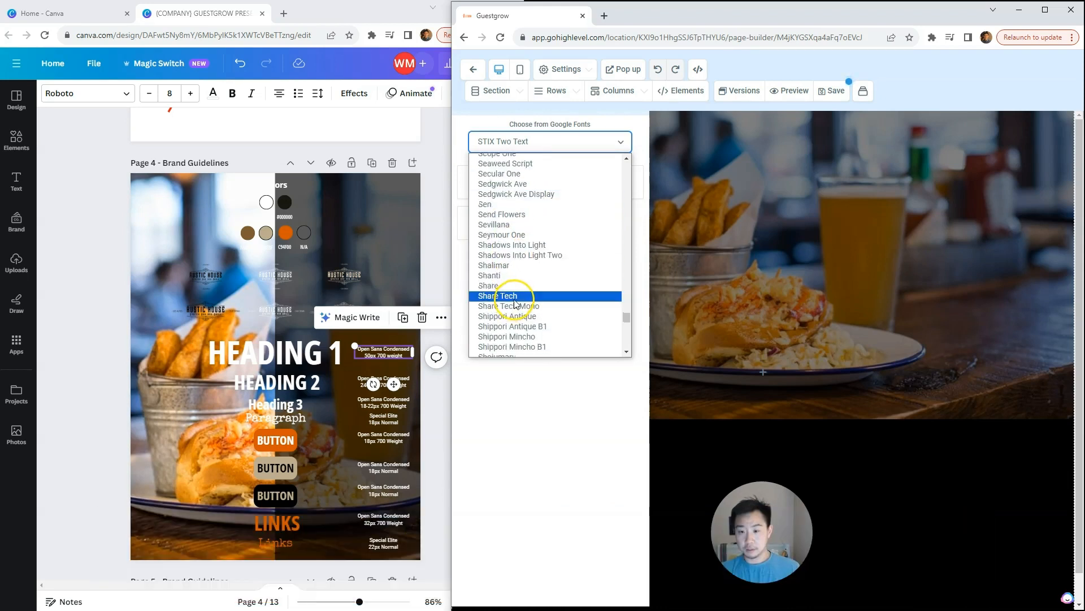
scroll(516, 302, down, 1)
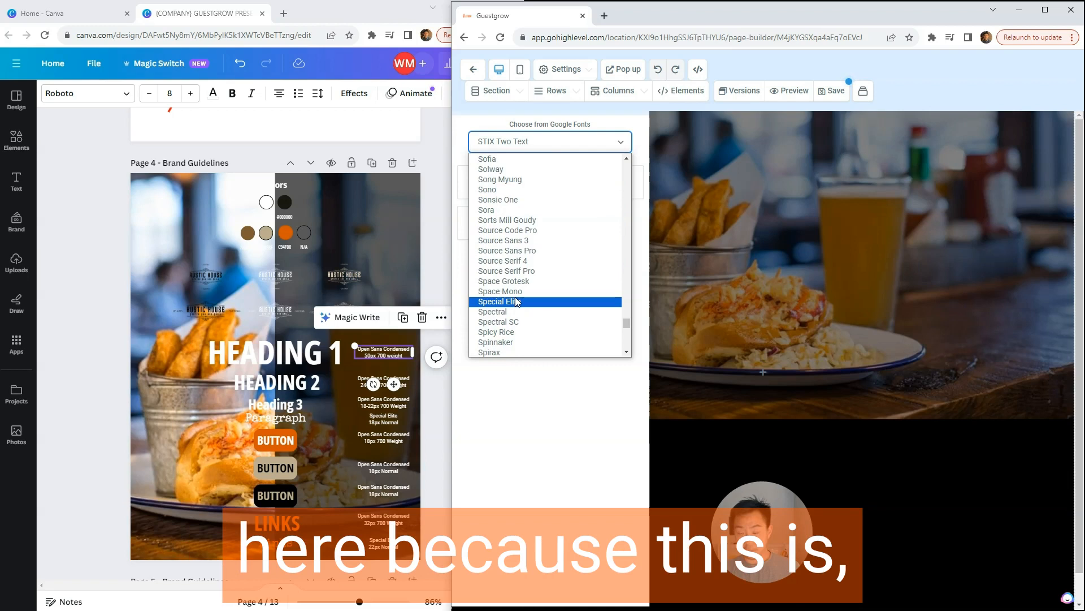
click(518, 302)
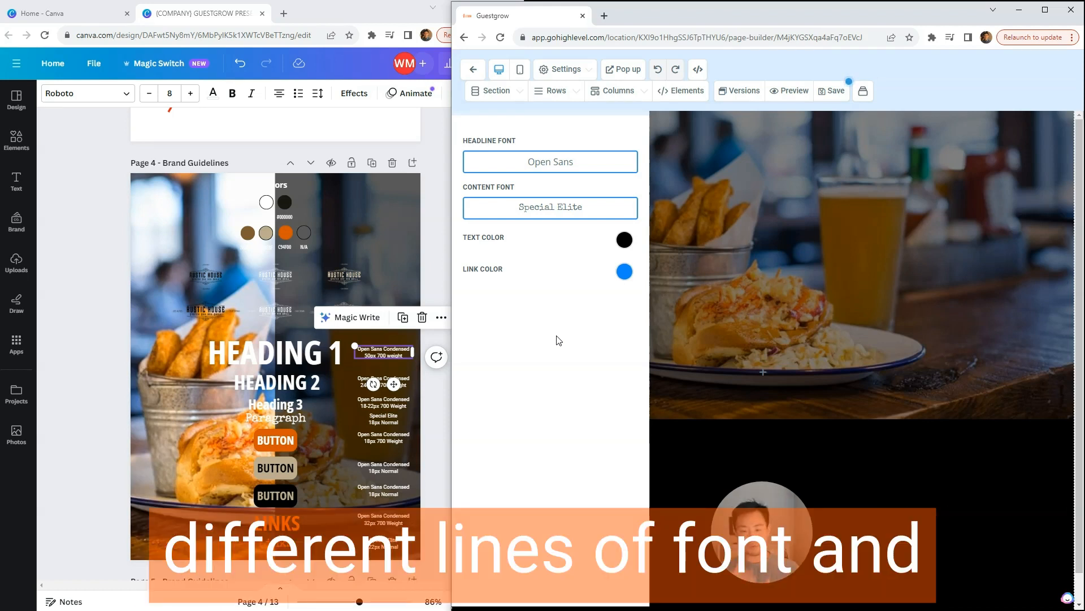
Step: Check the link style in the Canva brand guidelines and copy the orange swatch's hex code C94F00
click(557, 338)
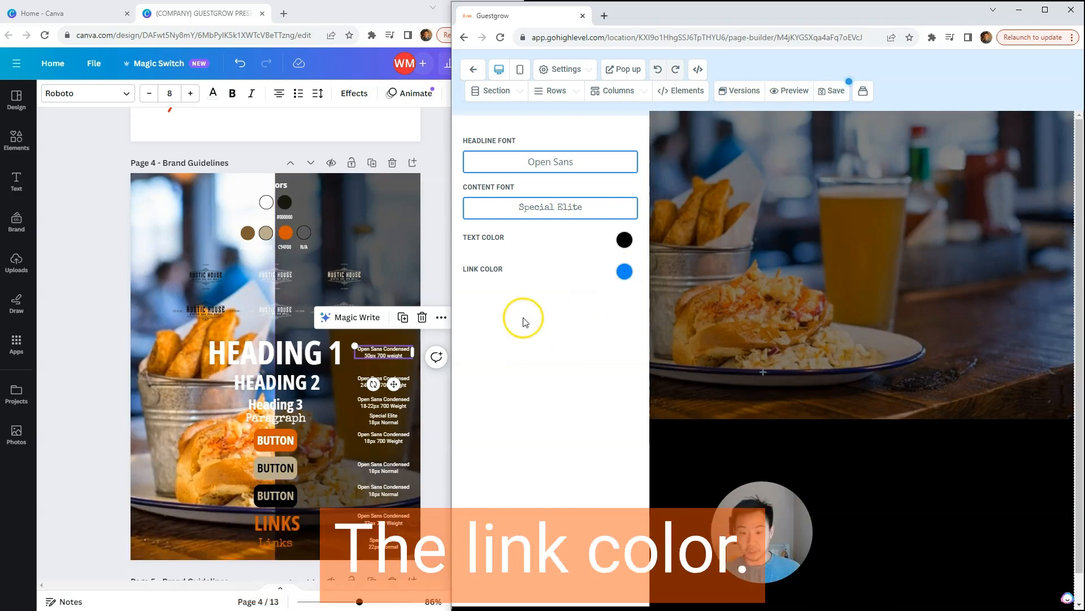
click(284, 525)
click(366, 520)
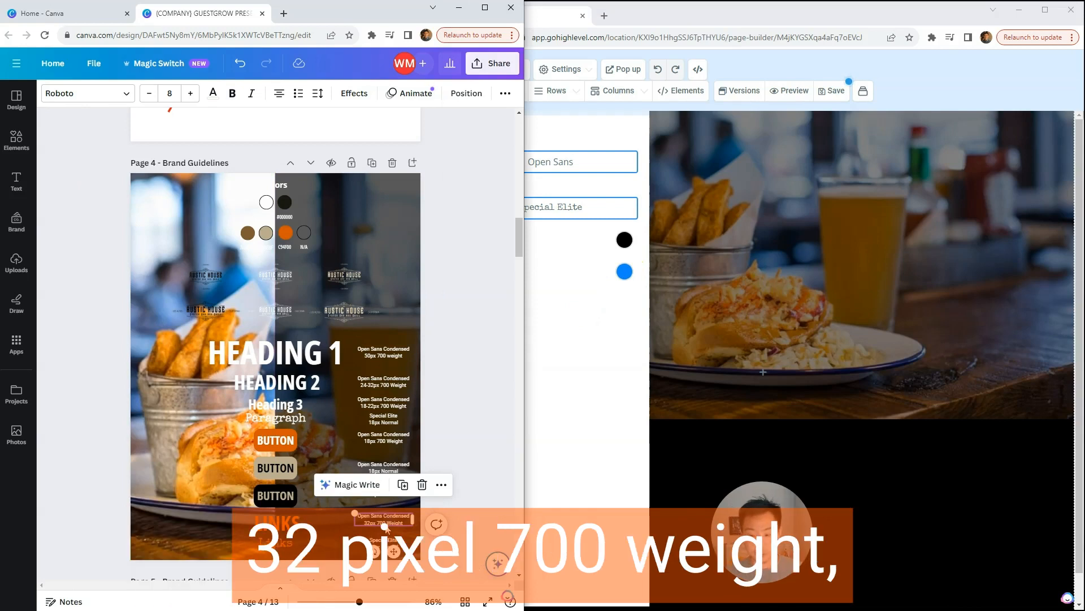
click(355, 227)
click(299, 240)
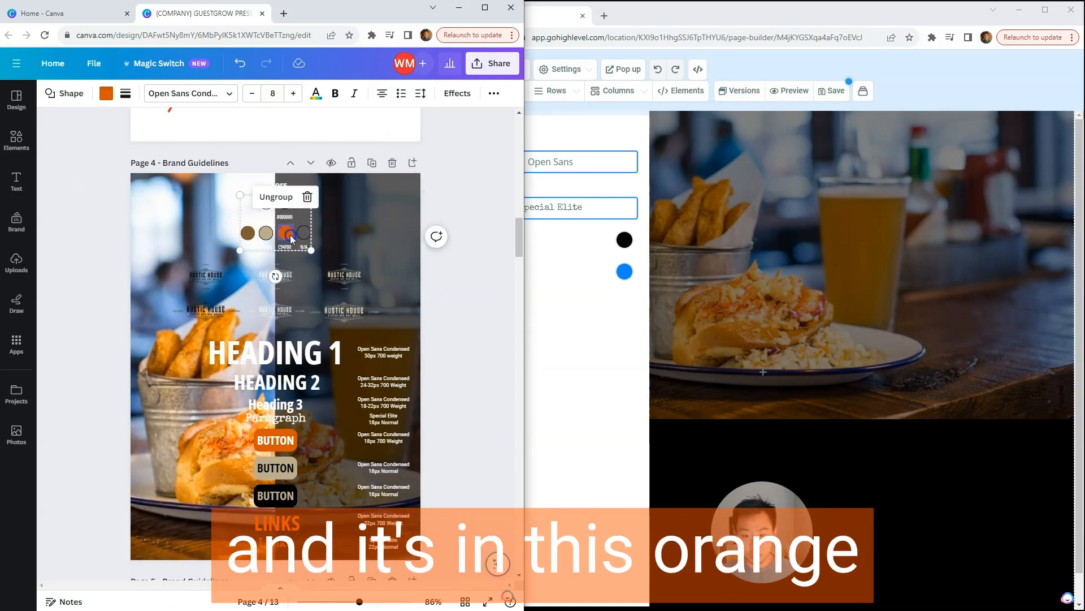
click(284, 247)
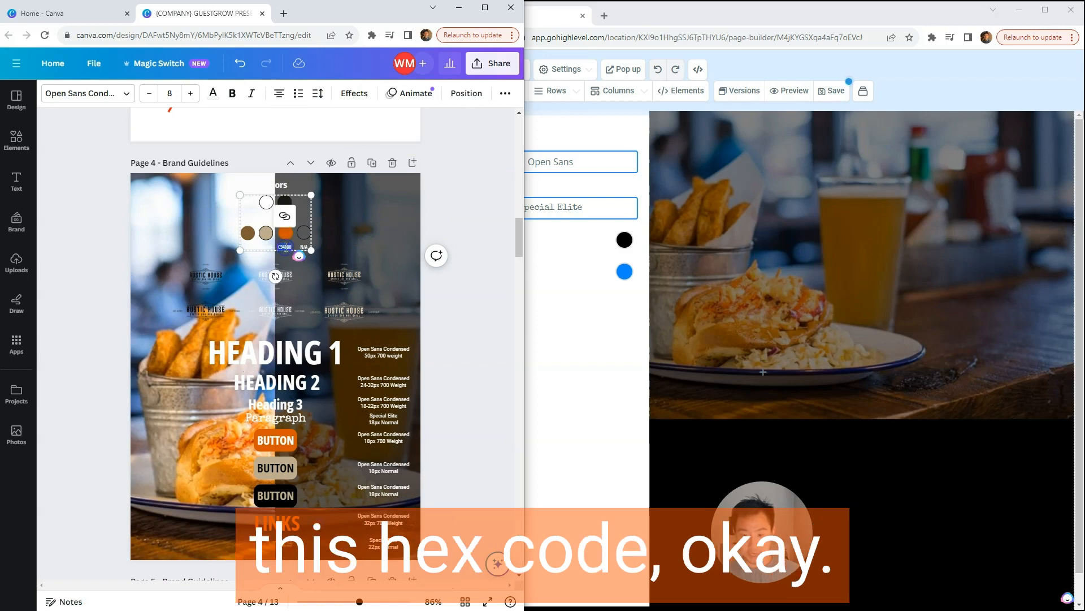
Step: Start a custom link color in the page builder and enter the copied hex code as #C94F00
click(585, 288)
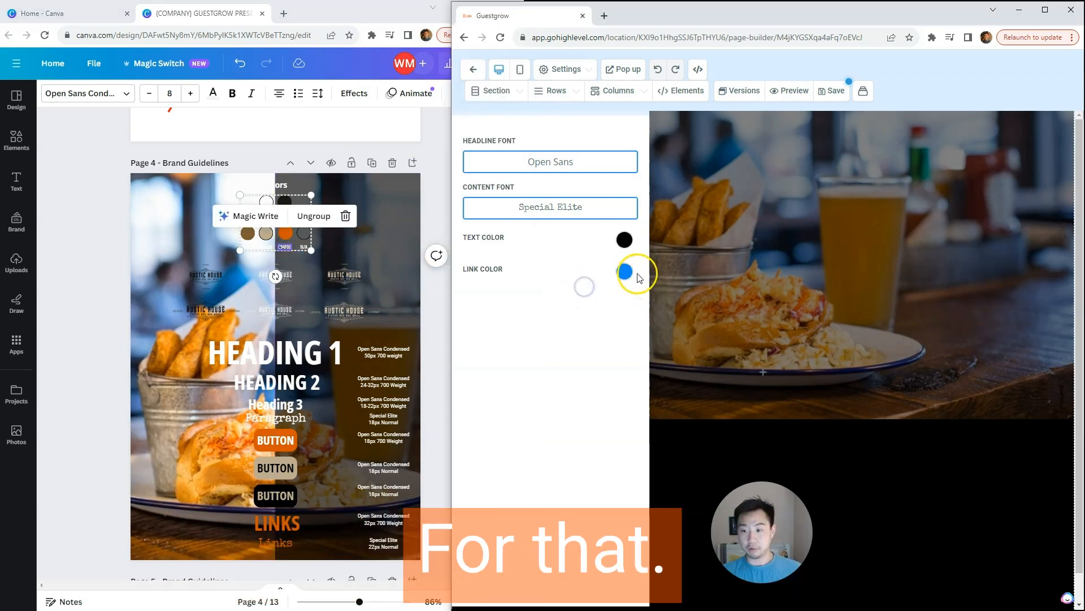
click(626, 272)
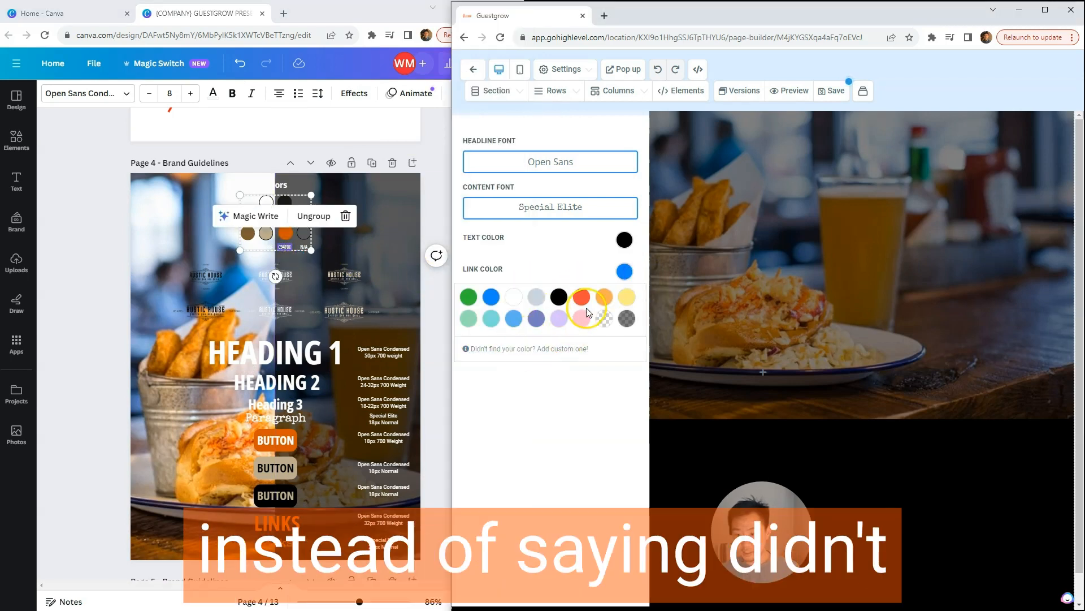
click(520, 351)
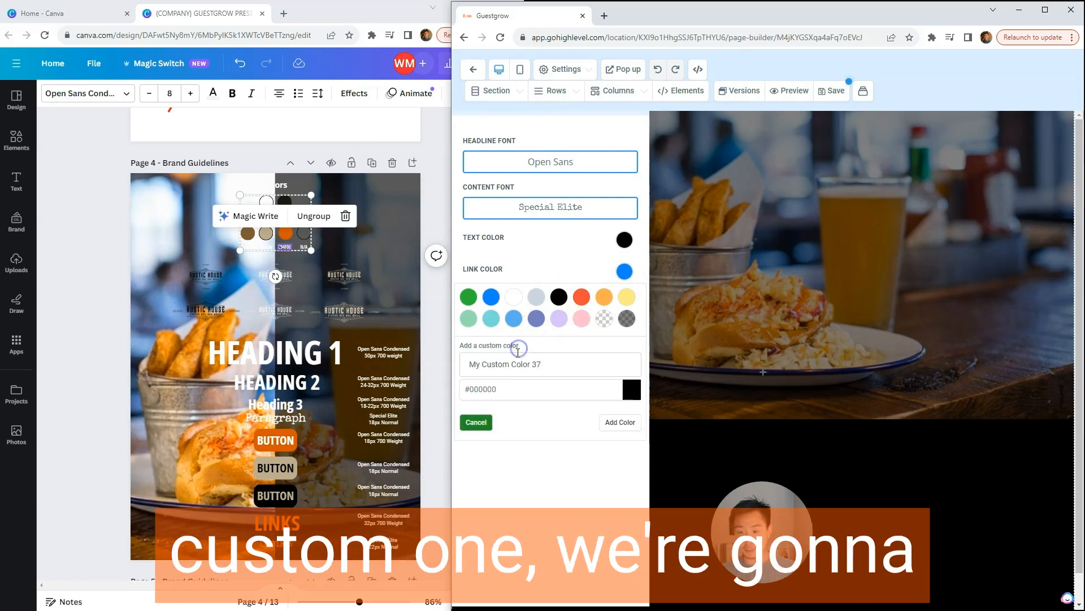
click(502, 394)
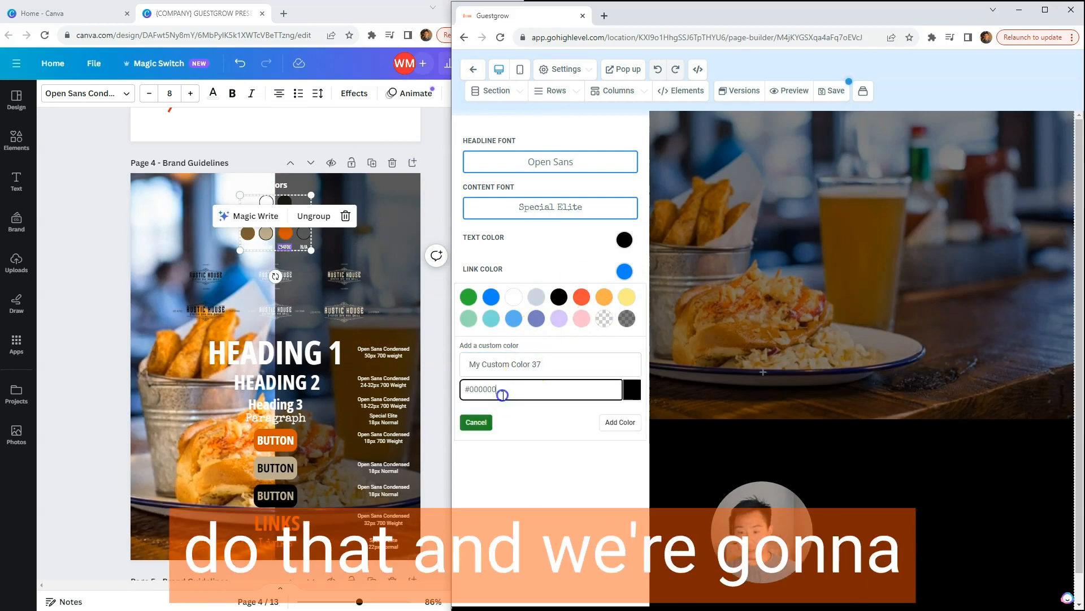
click(465, 389)
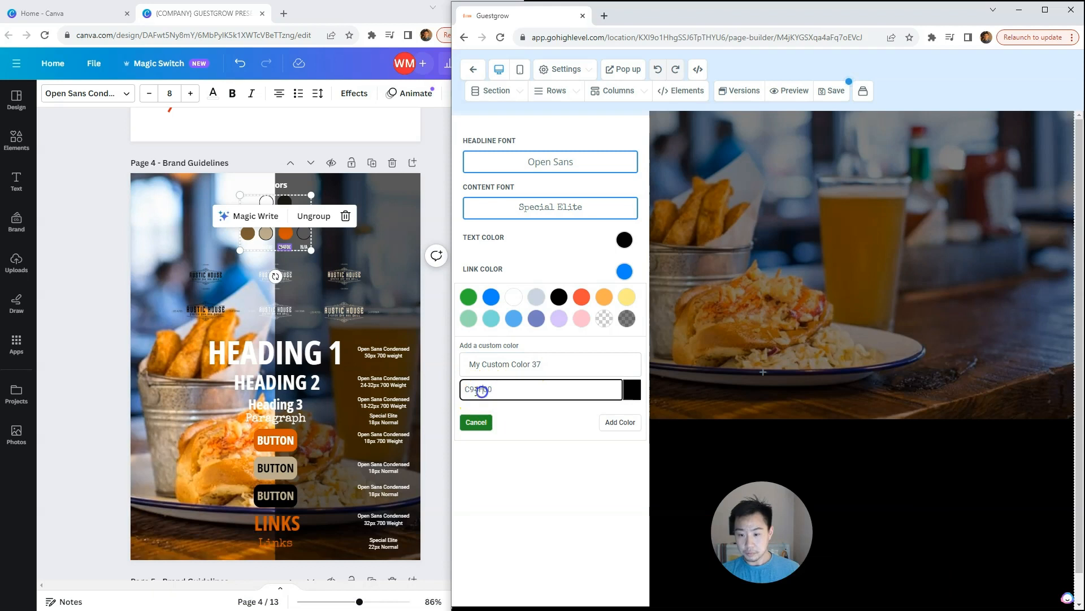
text(#)
click(526, 423)
Step: Name the custom color Link Color, add it to the palette and use it as the link color
double_click(544, 365)
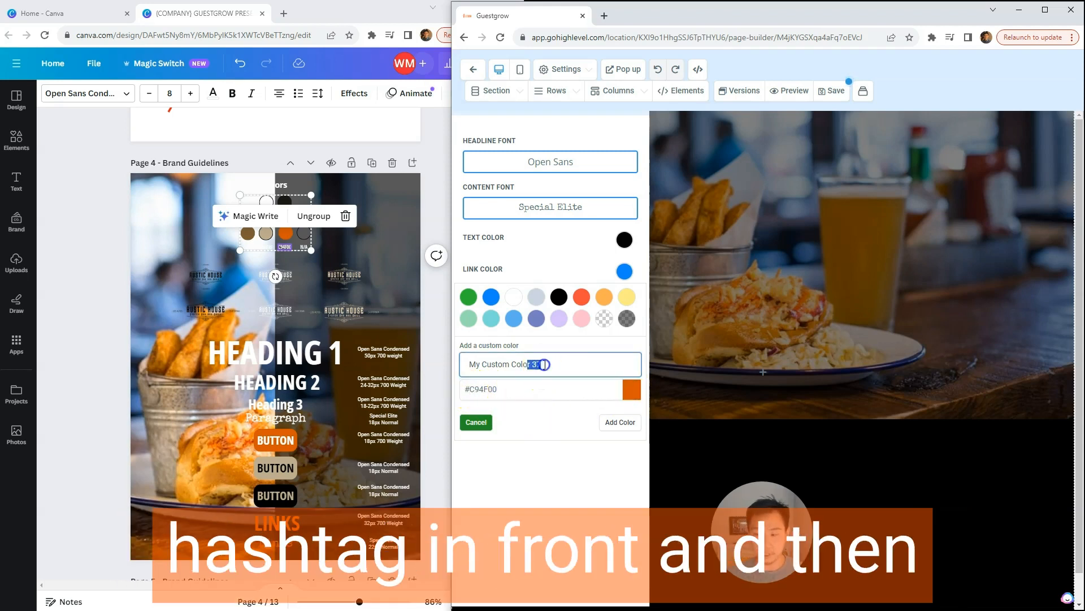
triple_click(557, 367)
text(Link Color)
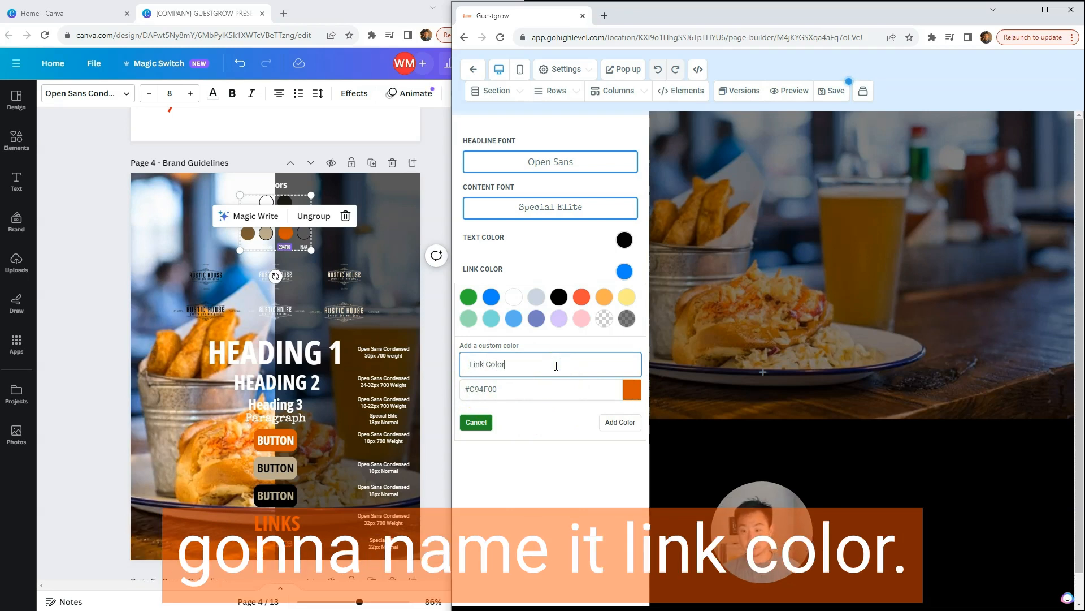
click(620, 423)
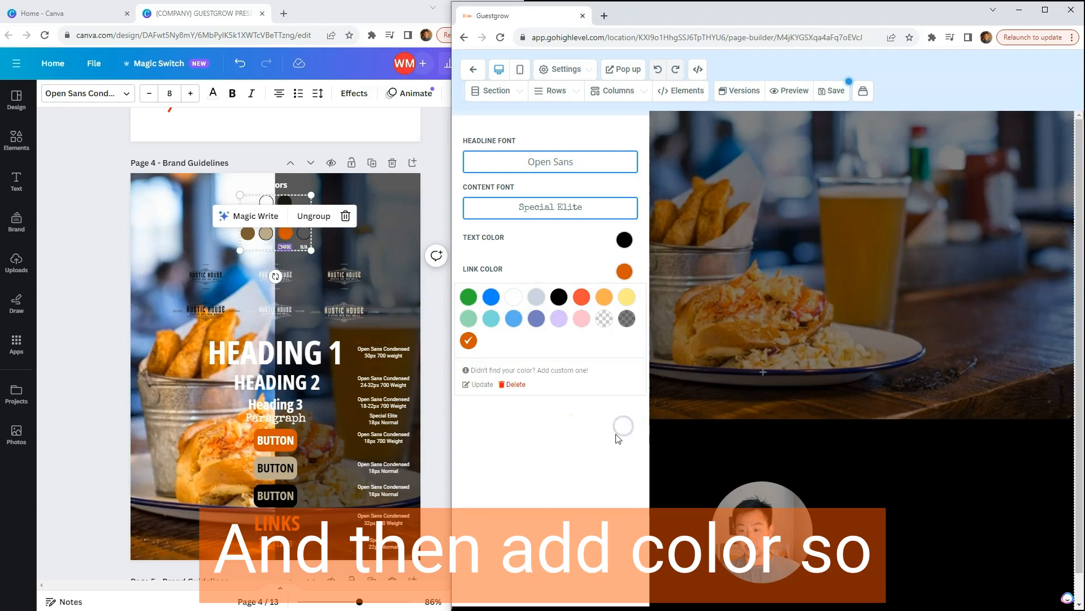
click(471, 341)
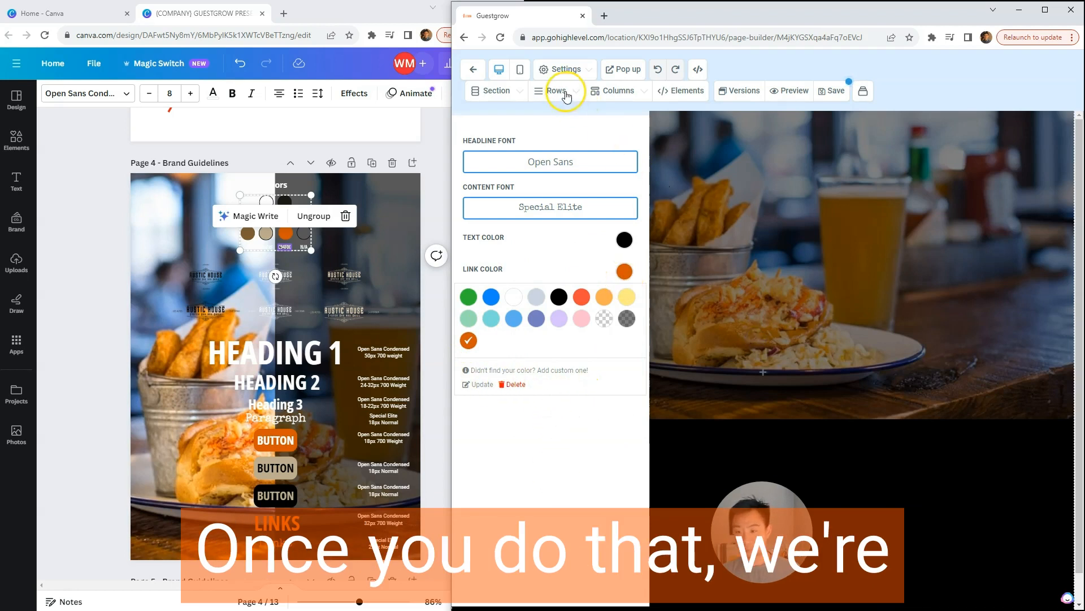
Step: Reopen the typography settings and try to save the page with its new fonts and link color
click(565, 70)
click(510, 177)
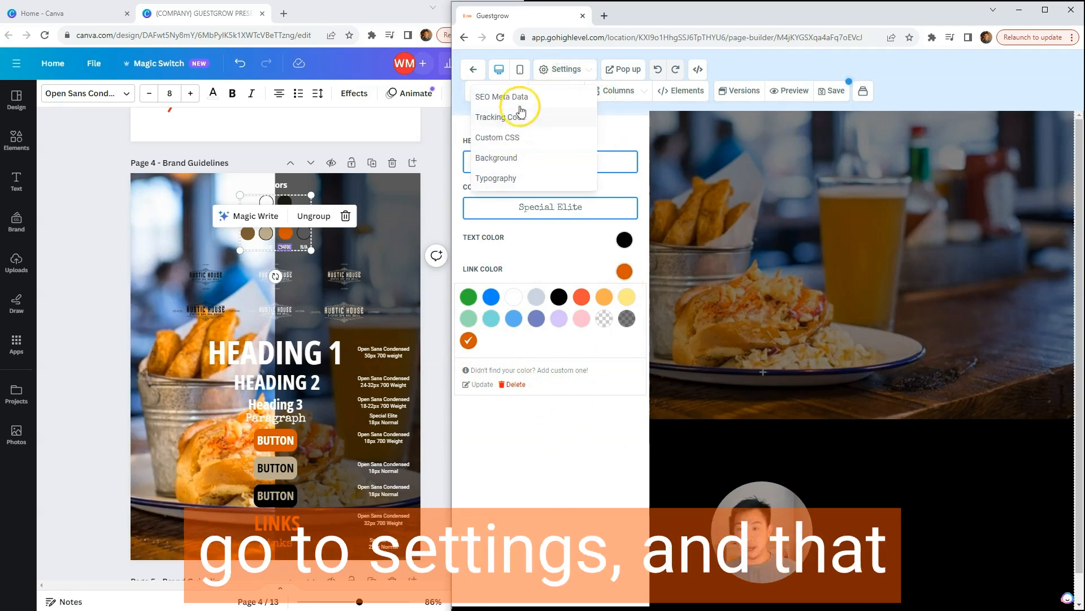
click(712, 199)
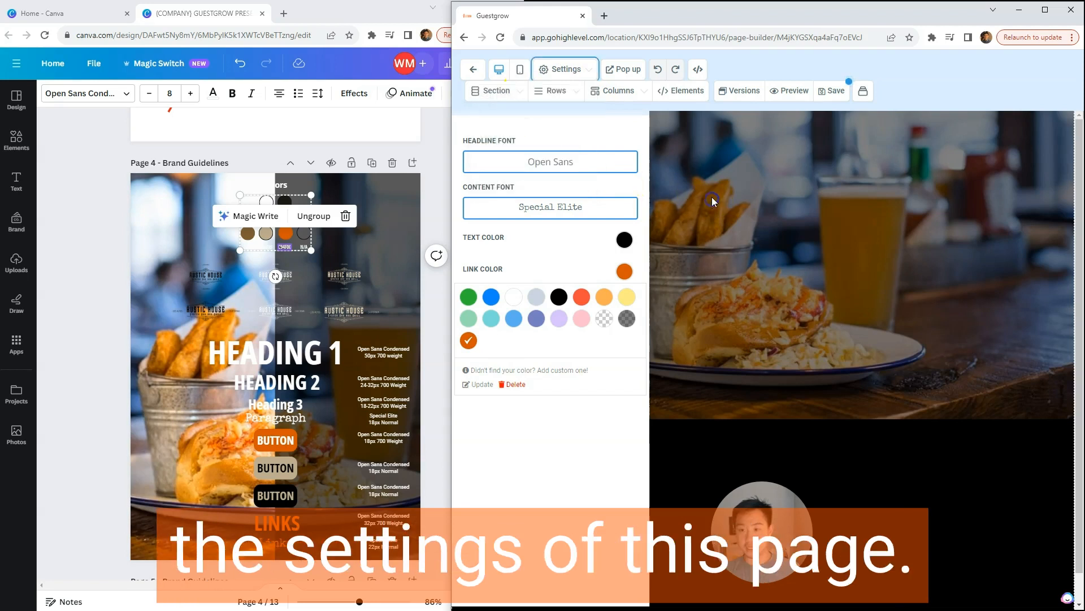
click(833, 91)
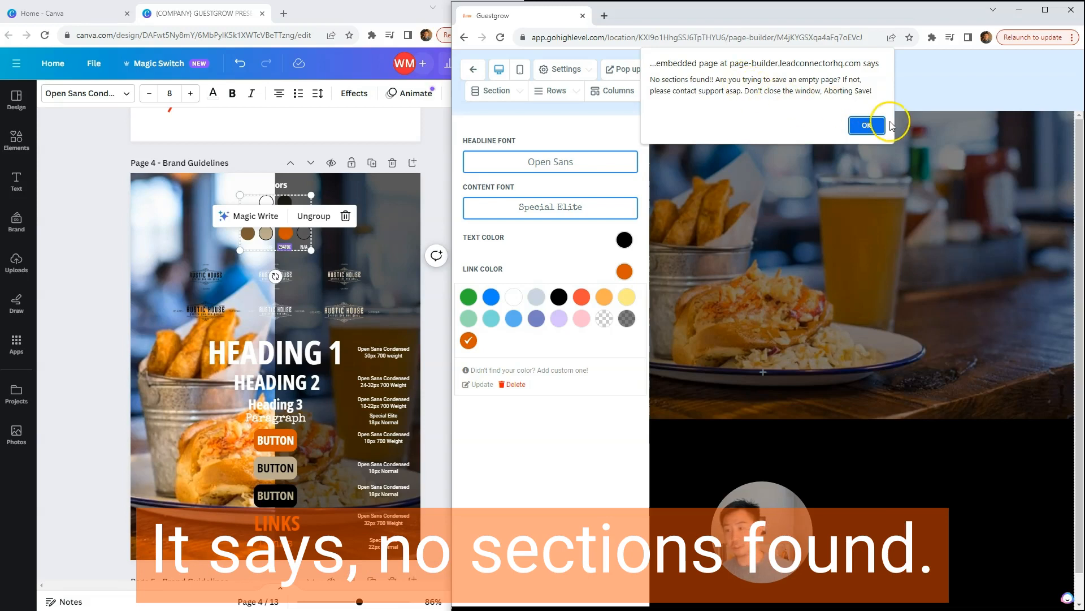
Step: Dismiss the empty-page alert, add a full-width section to the page and save it
click(862, 126)
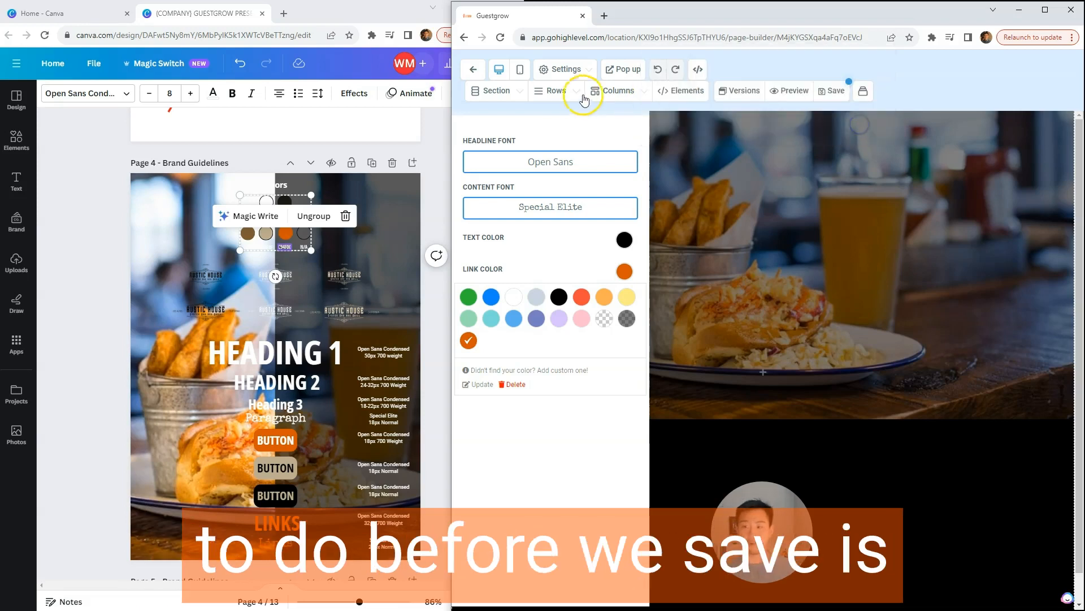
click(493, 96)
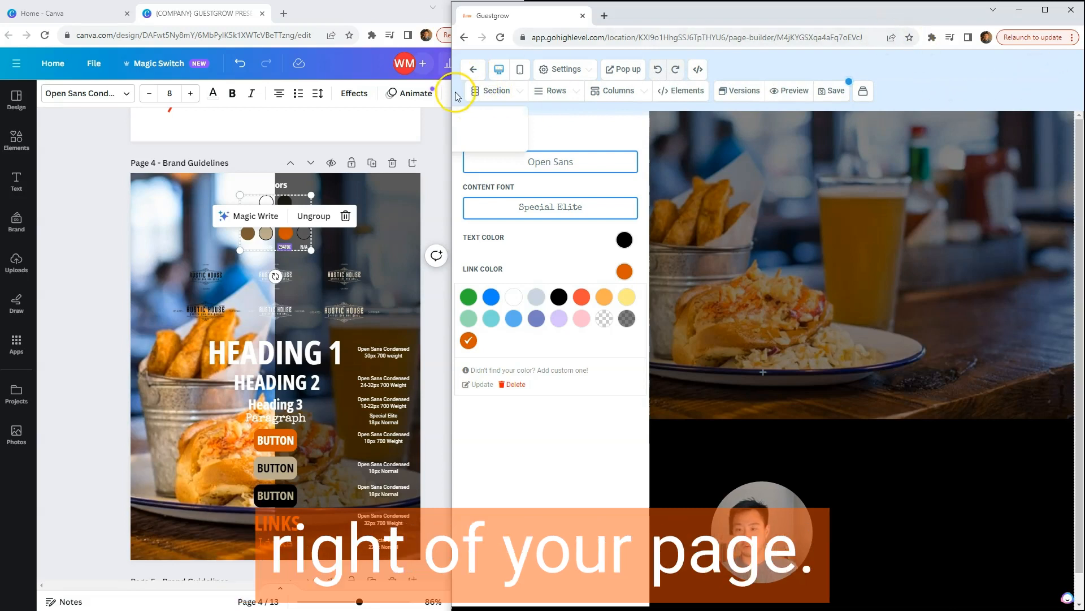
drag(451, 91, 142, 91)
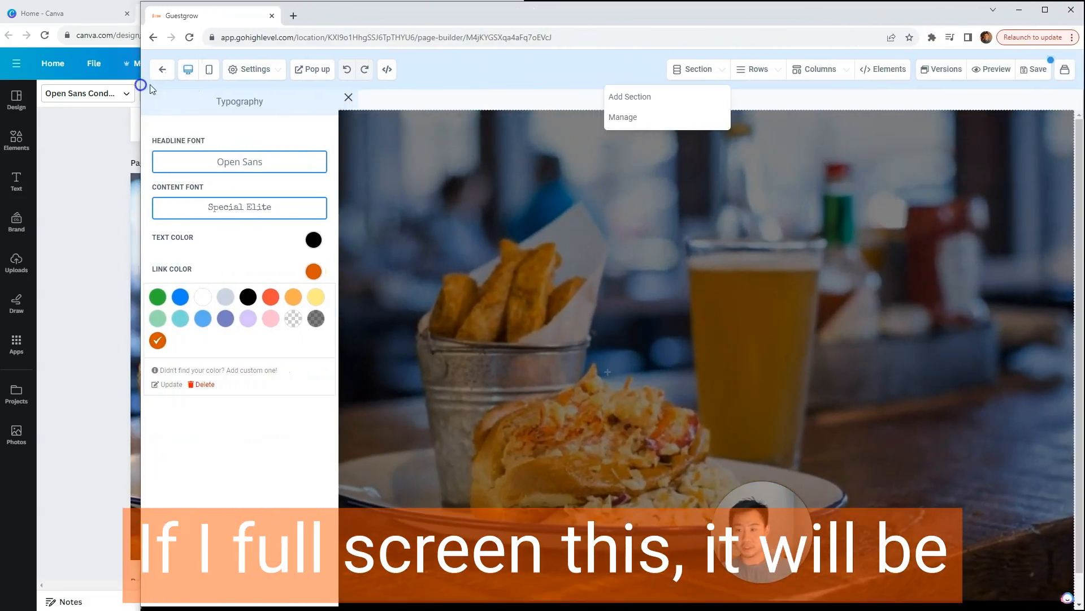
click(703, 73)
click(703, 73)
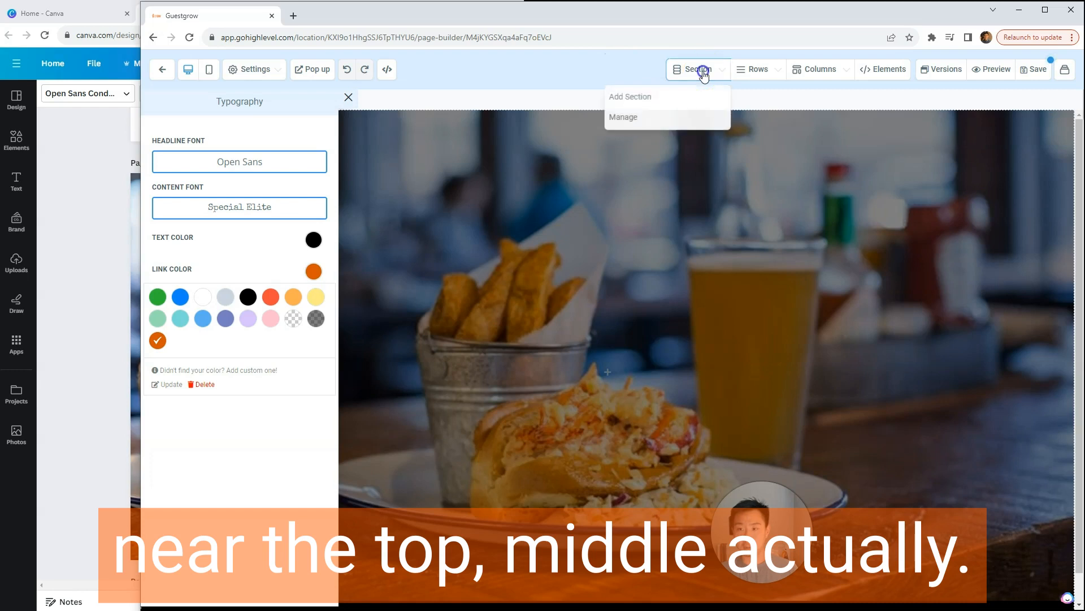
click(676, 96)
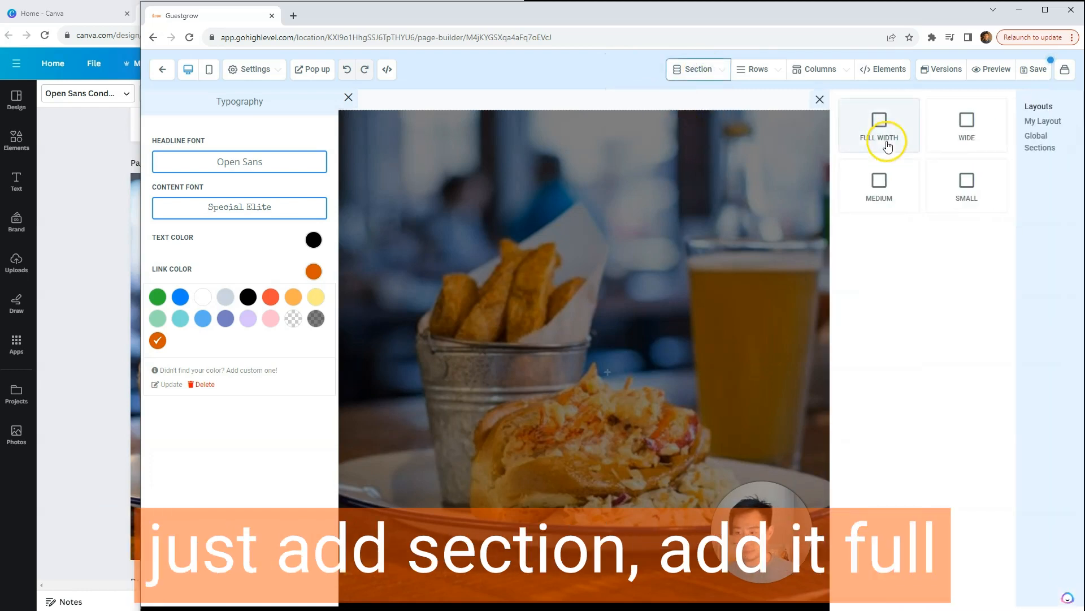
click(884, 141)
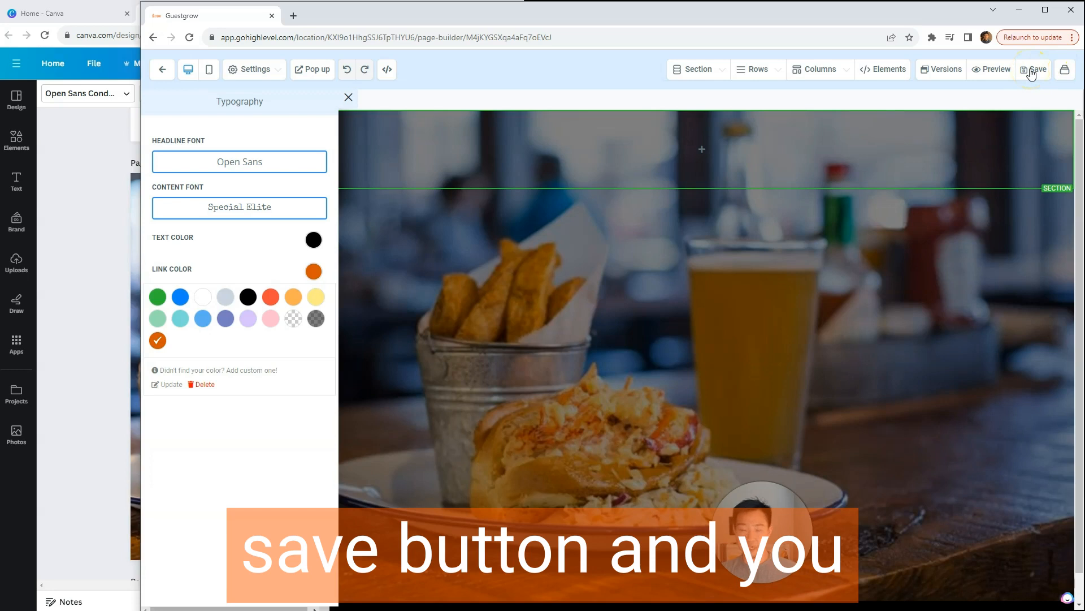
click(349, 97)
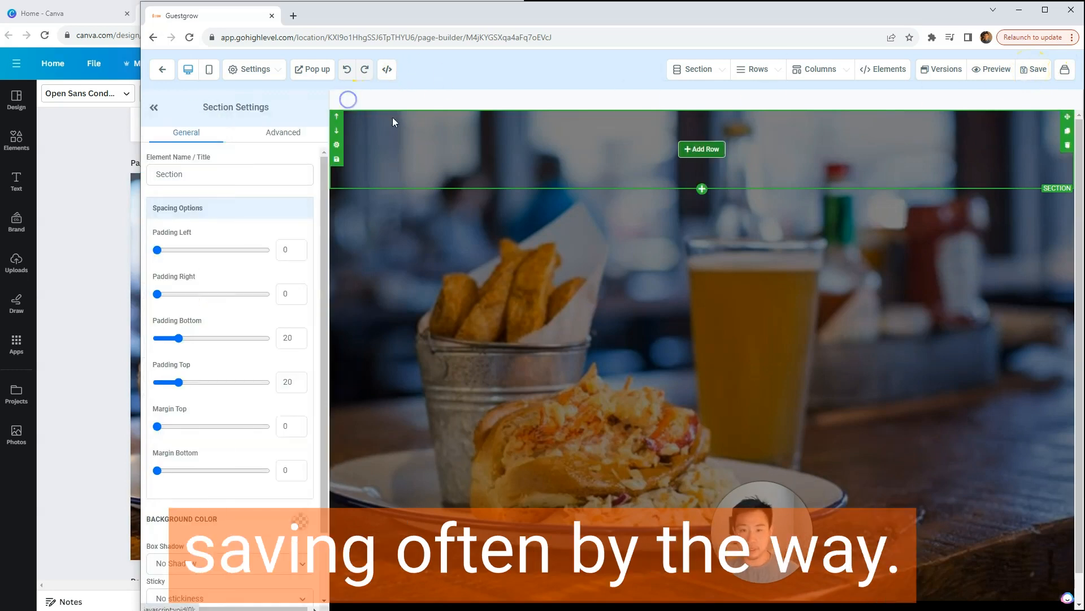
Step: Add a one-column row to the section and save the page
click(716, 70)
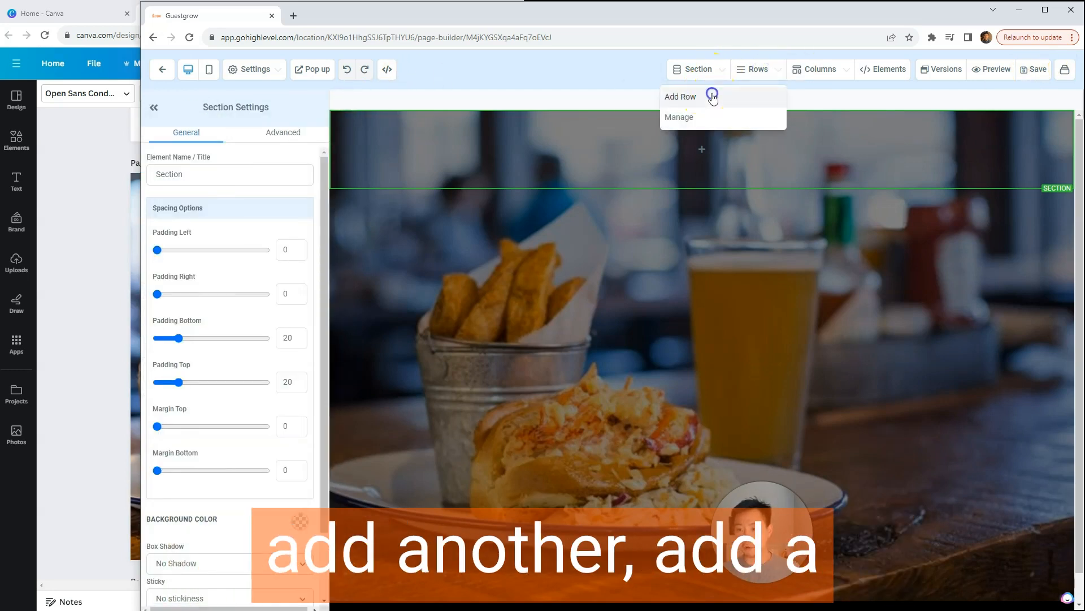
click(713, 97)
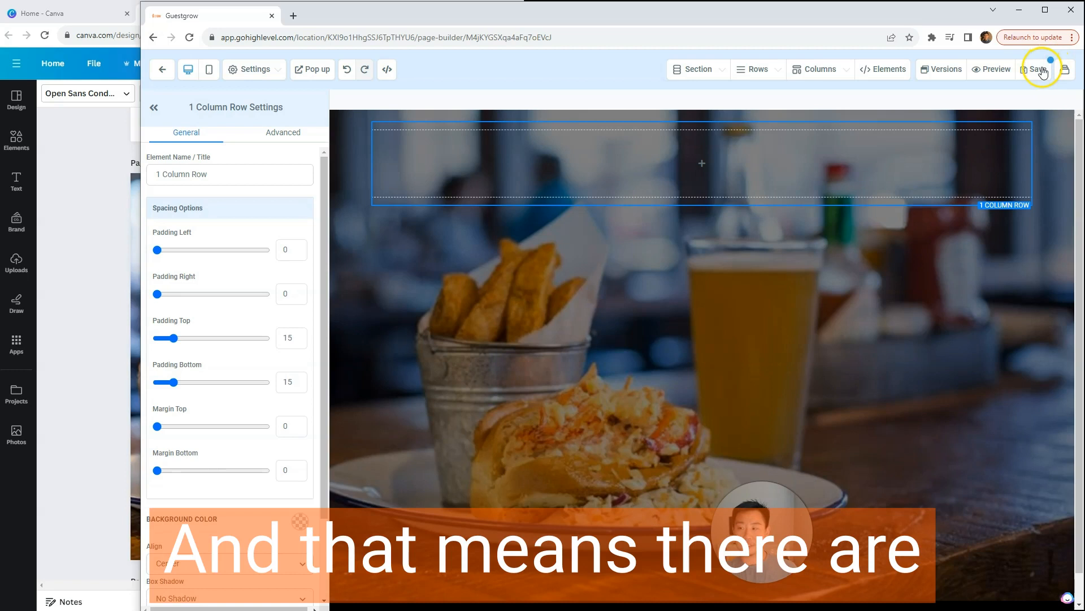
click(883, 161)
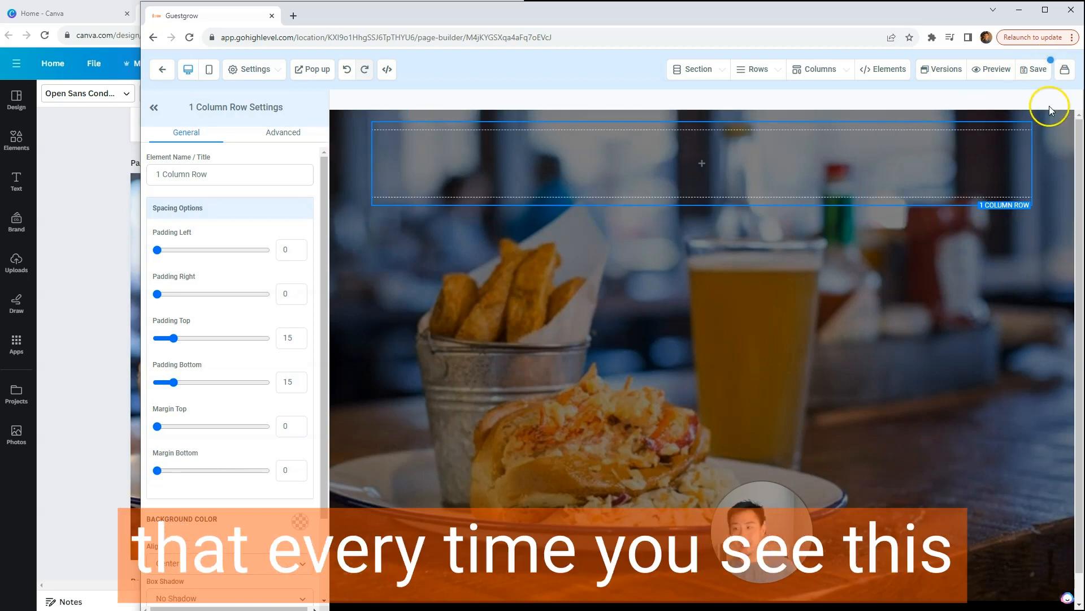
click(1043, 80)
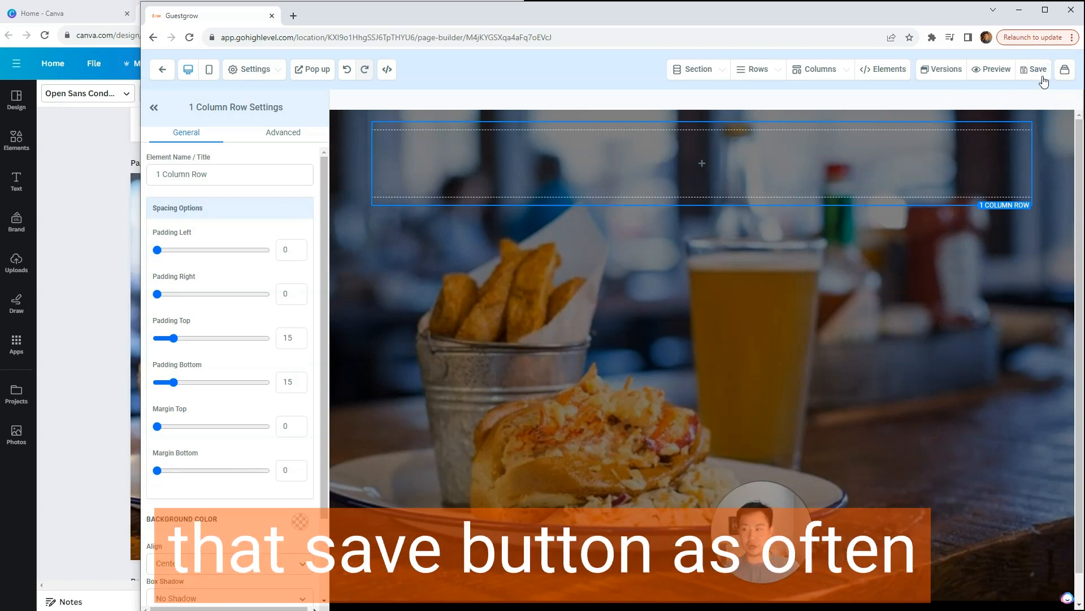
click(994, 142)
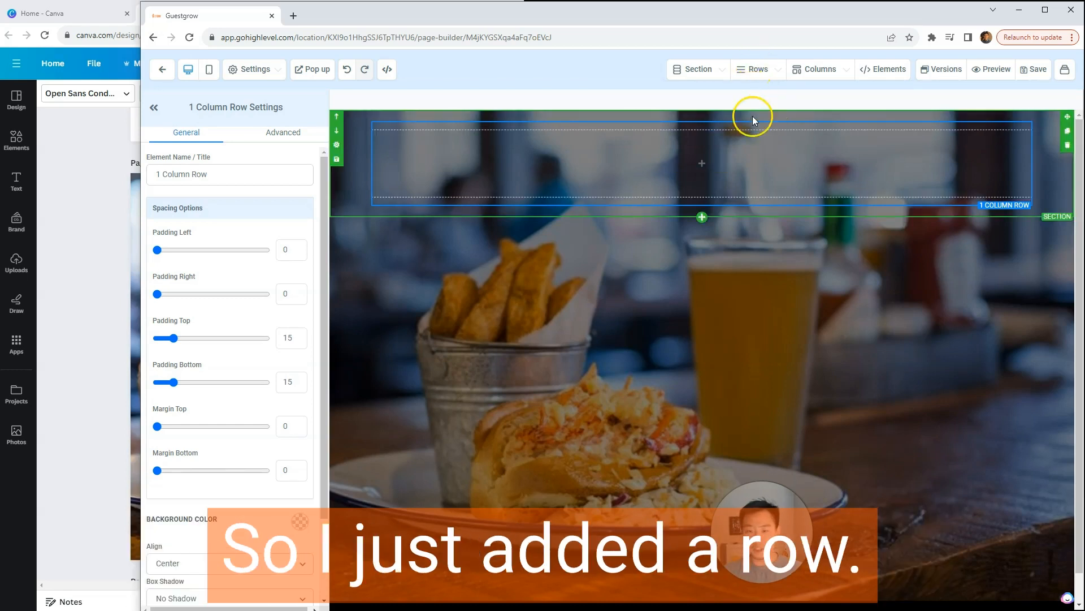
Step: Check the logos in the Canva brand guidelines and add an image element to the row's column in the page builder
click(78, 239)
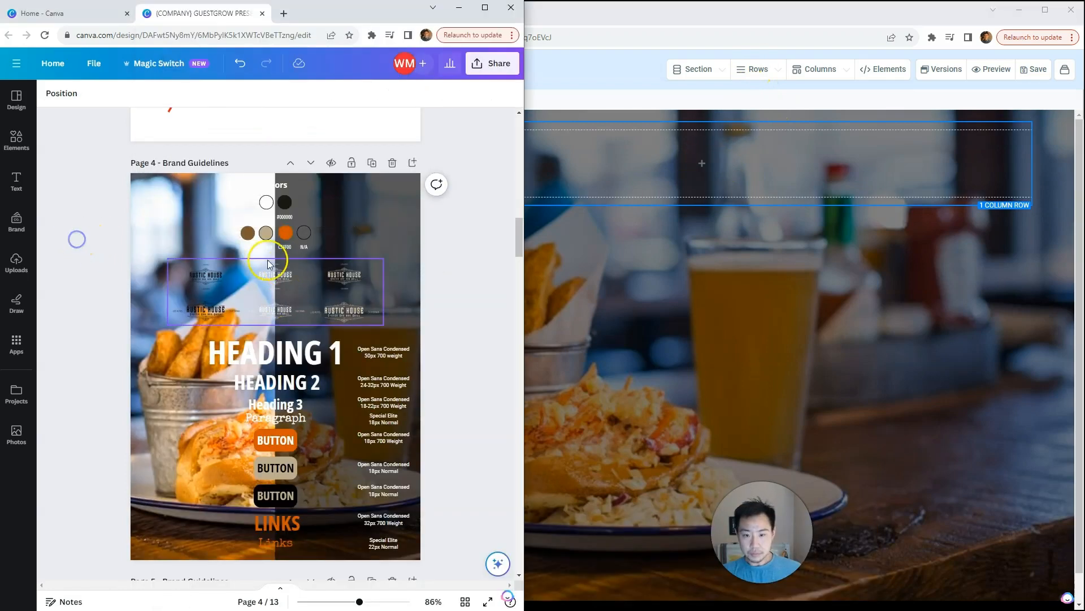
click(741, 209)
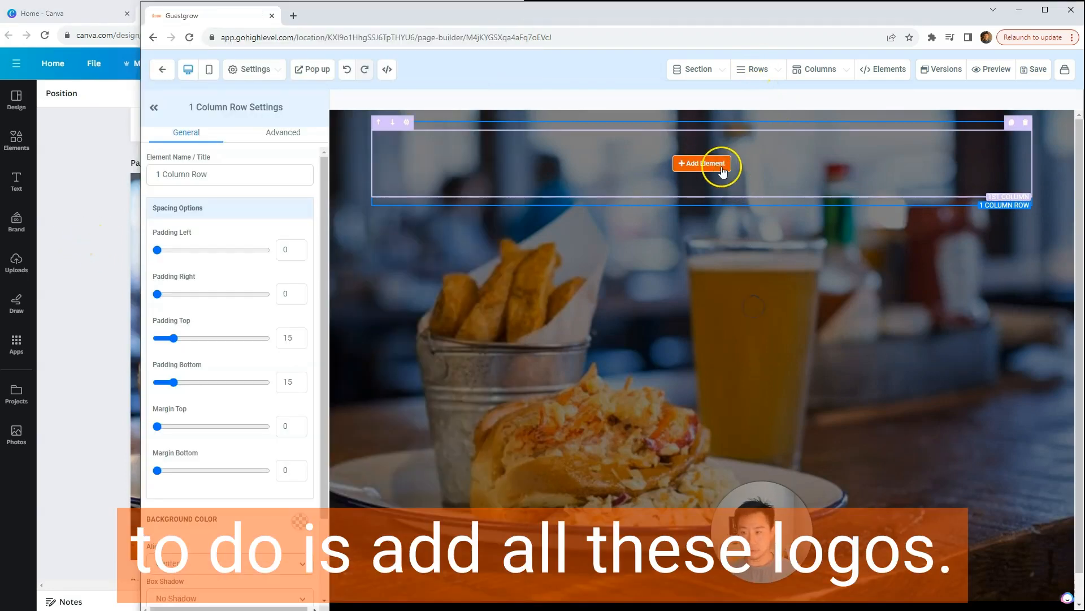
click(720, 167)
click(708, 170)
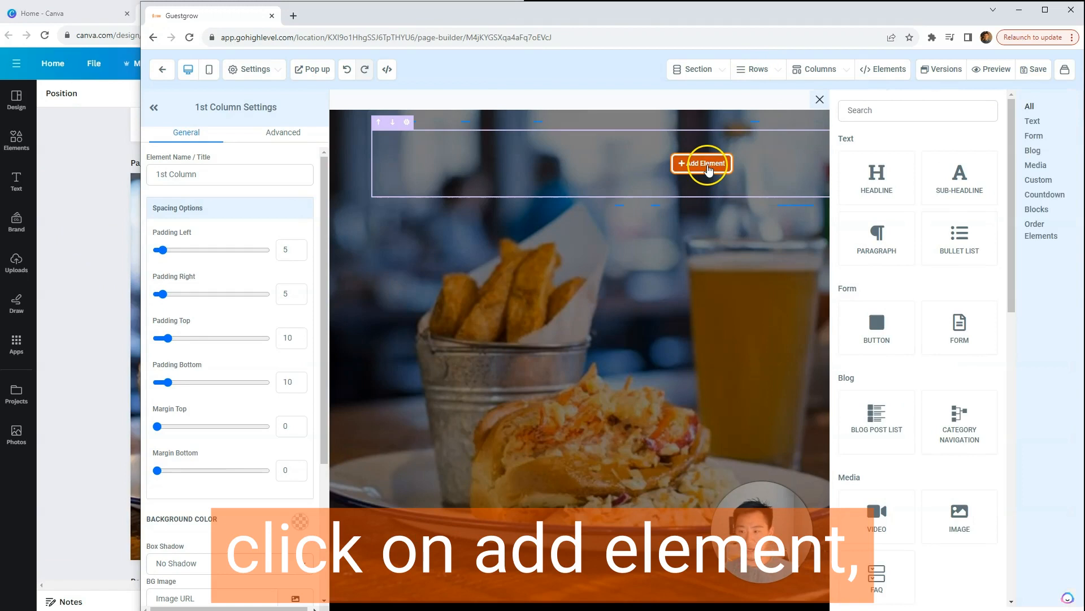
click(879, 110)
text(imag)
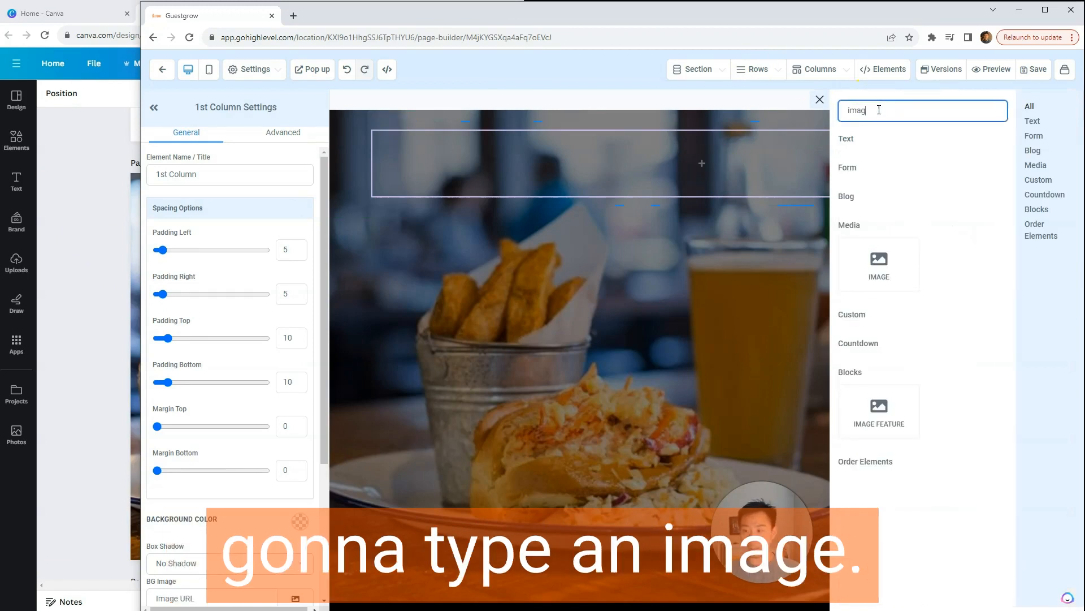
click(879, 263)
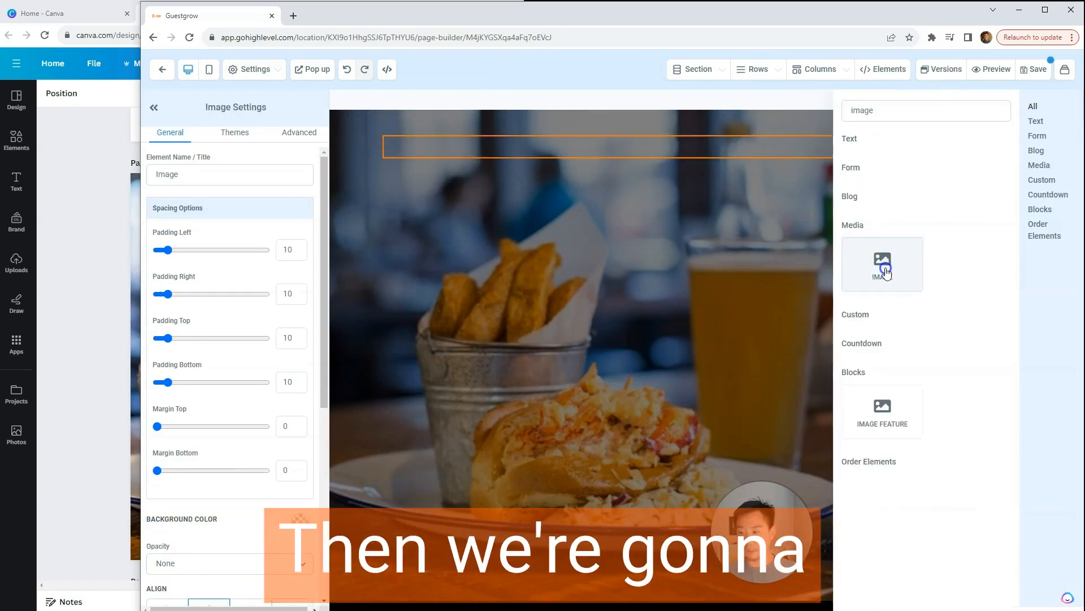
click(720, 218)
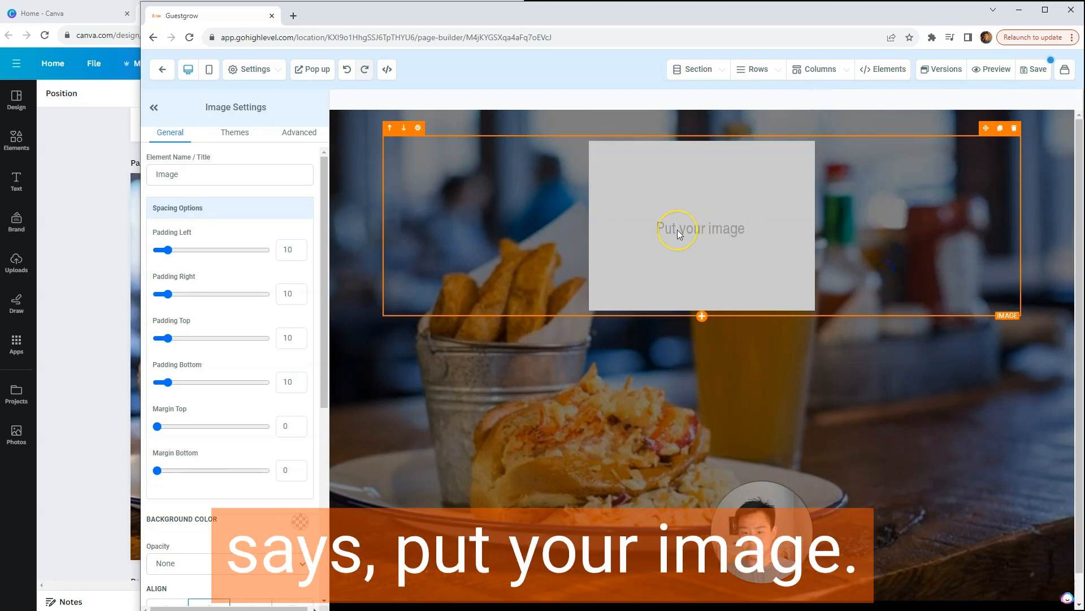
Step: Name the image element Logo and open the media library to choose its image
double_click(194, 176)
text(Logo)
click(245, 161)
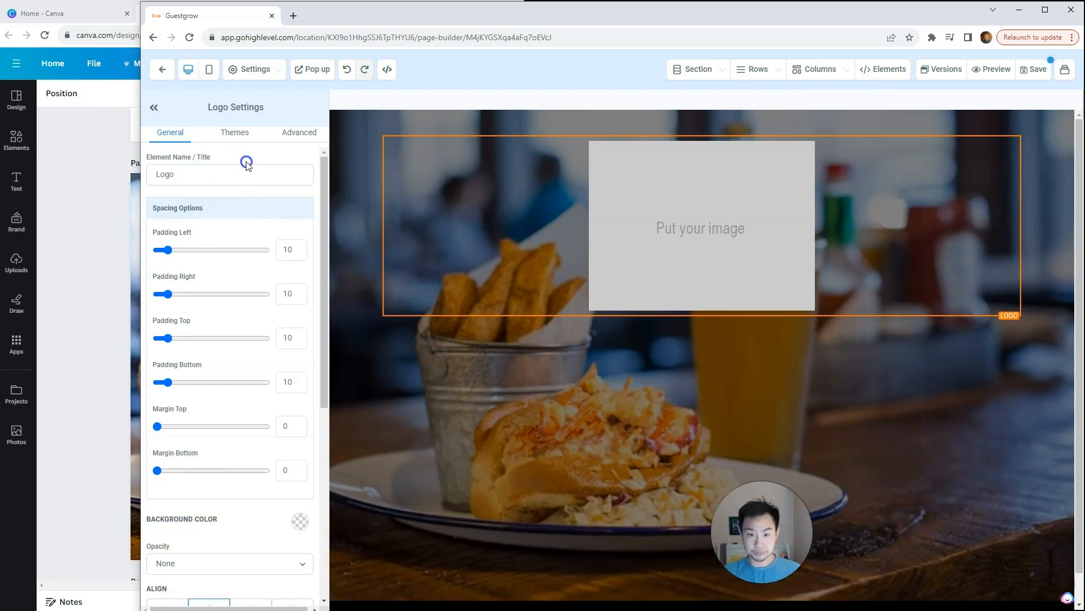
scroll(283, 300, down, 5)
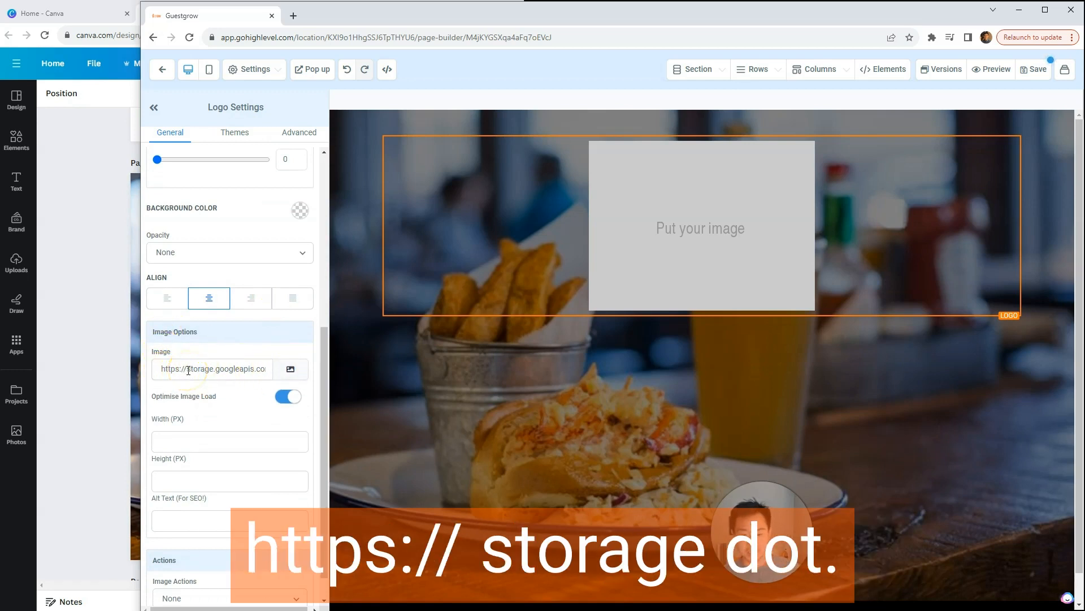
click(286, 373)
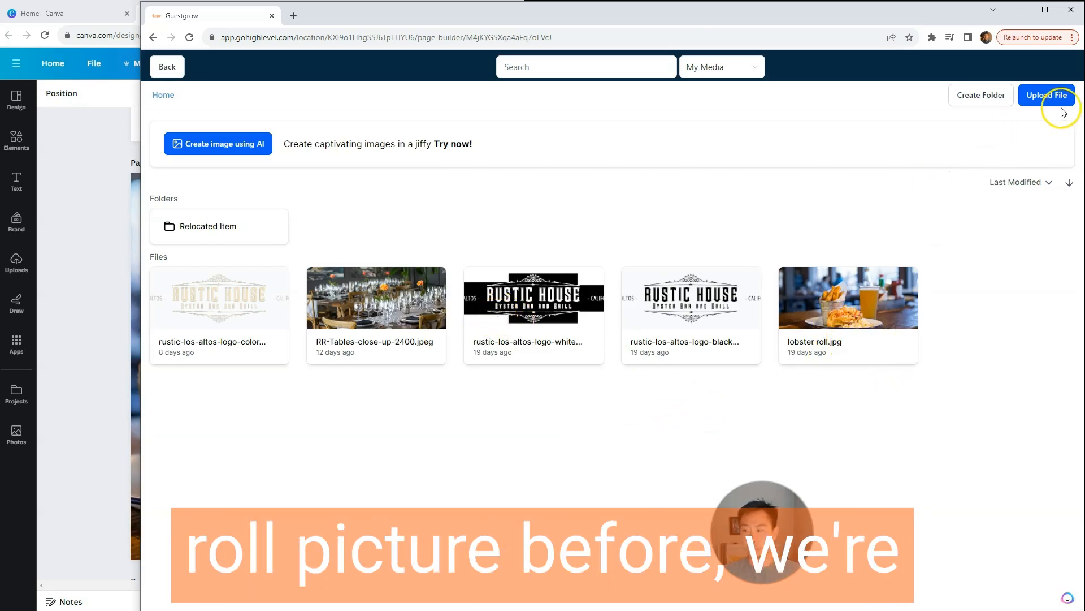
Step: Browse the upload files to the Rustic House Branding > Logos folder and compare its logos with the Canva guidelines
click(1050, 95)
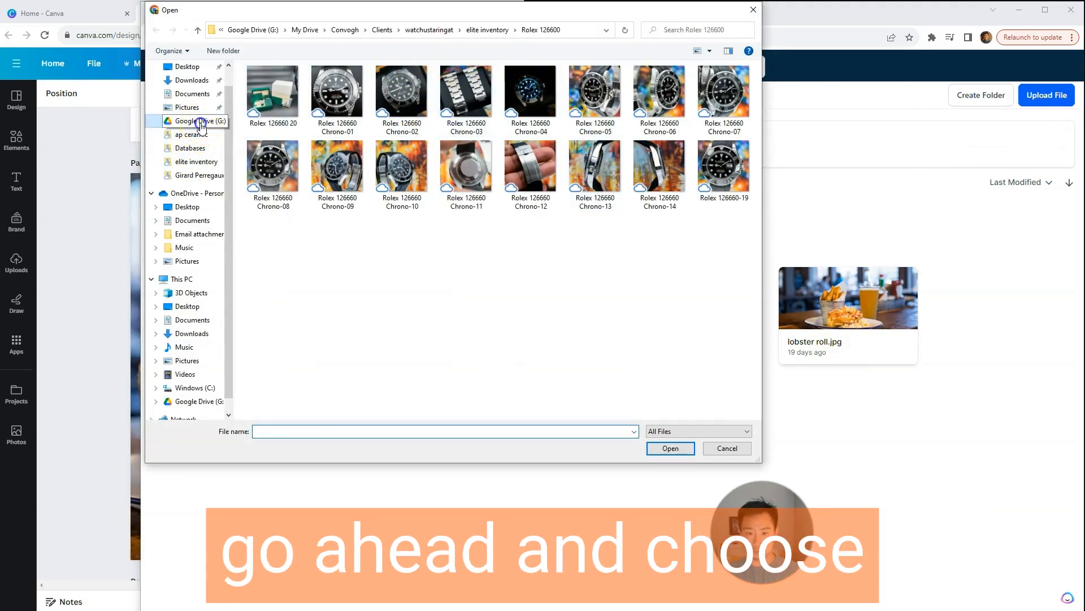
click(194, 121)
double_click(281, 84)
double_click(400, 99)
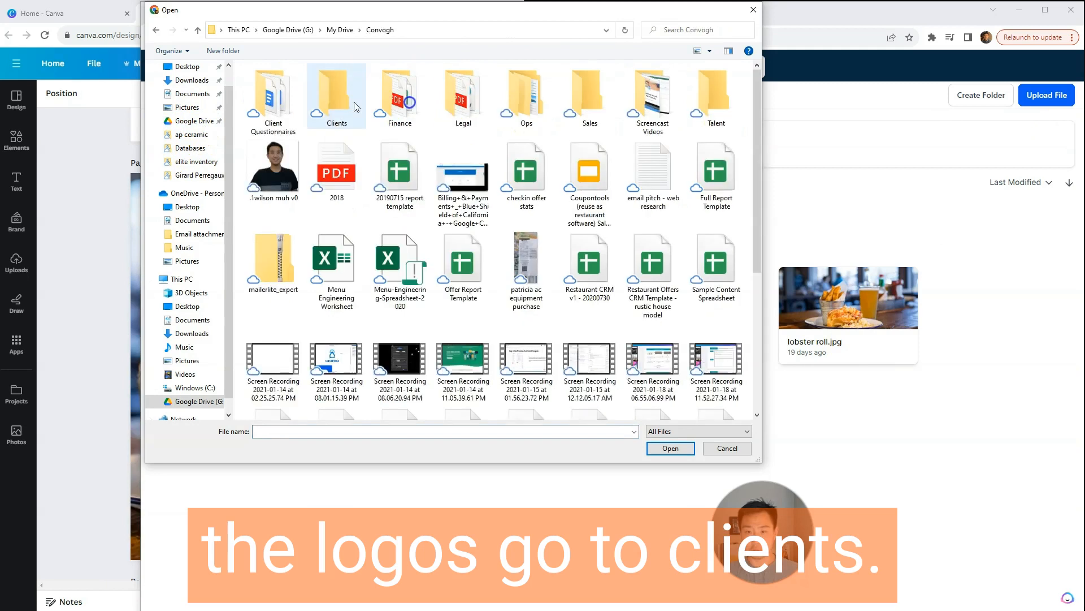
double_click(339, 105)
double_click(286, 225)
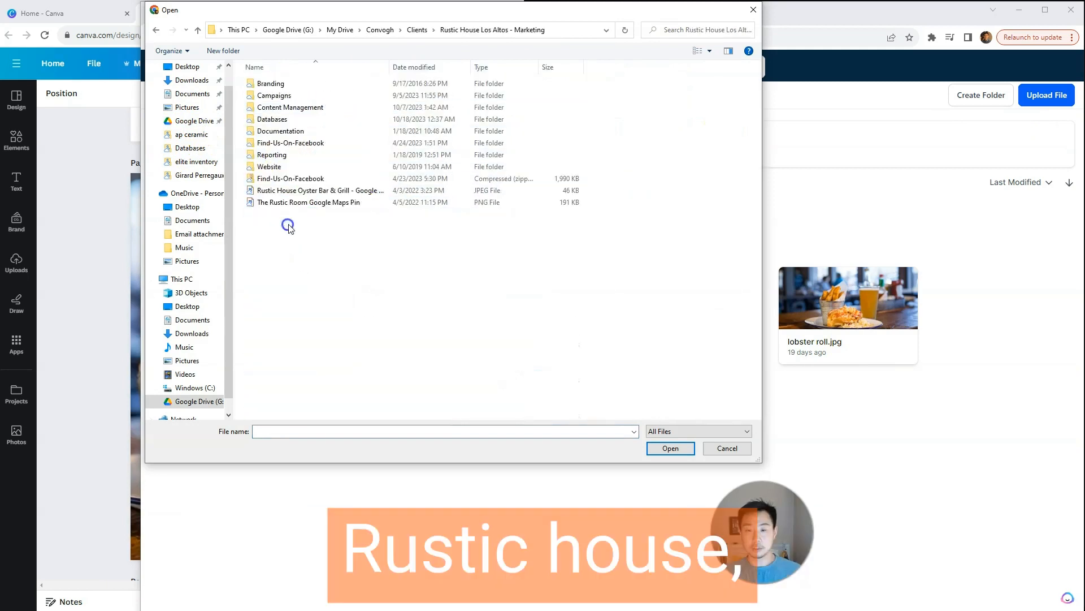
double_click(305, 85)
double_click(281, 106)
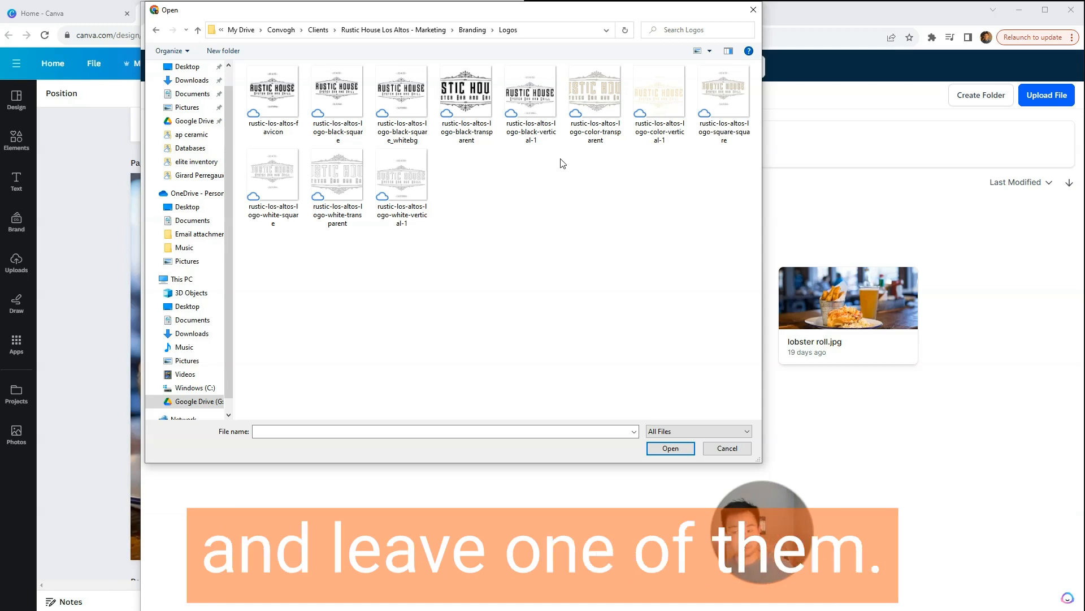
click(569, 225)
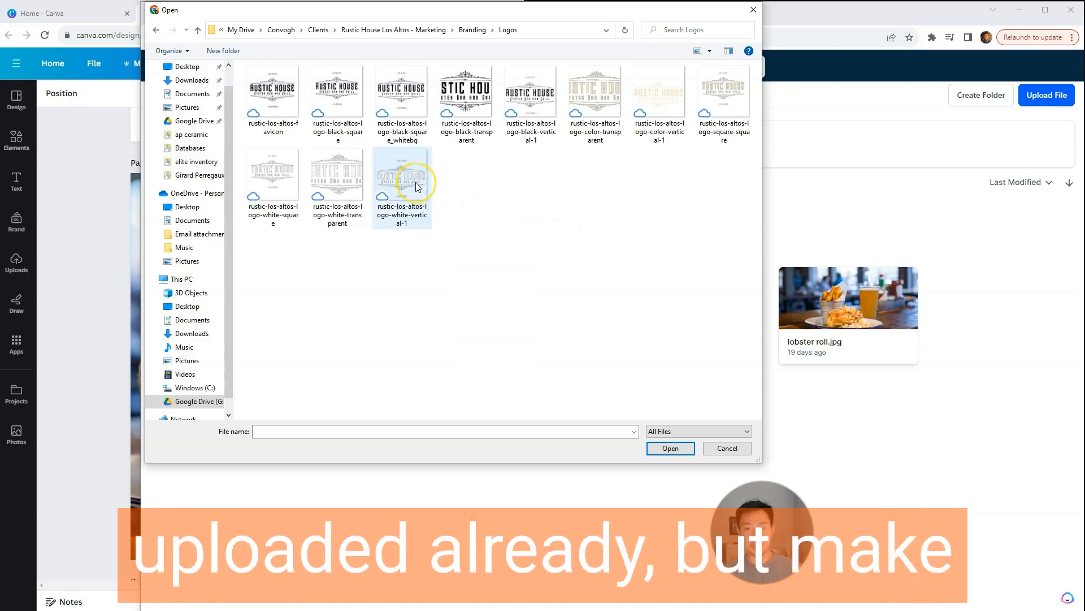
click(101, 234)
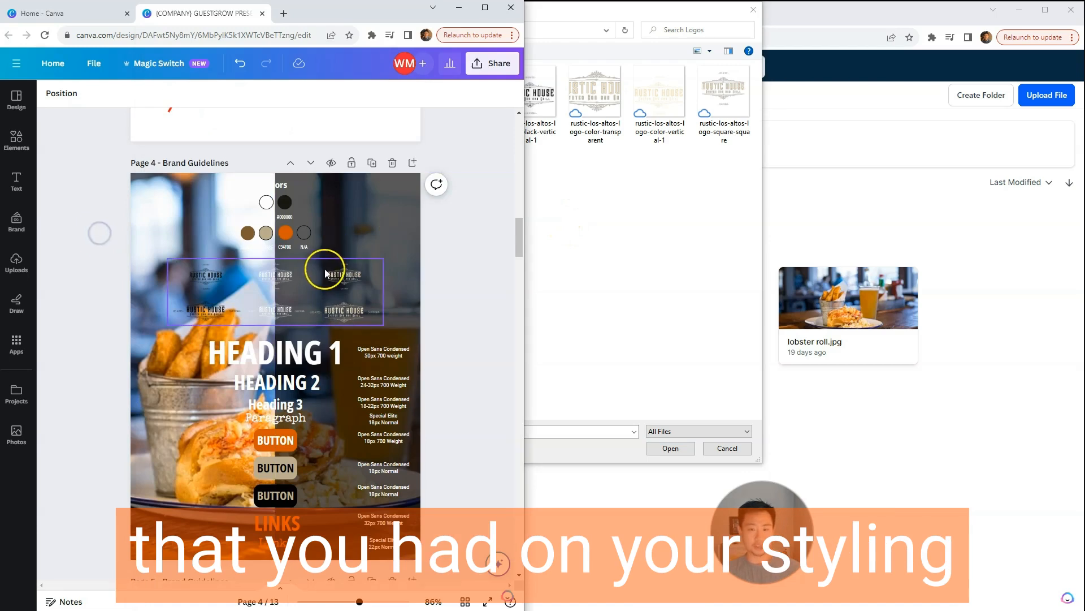
click(683, 278)
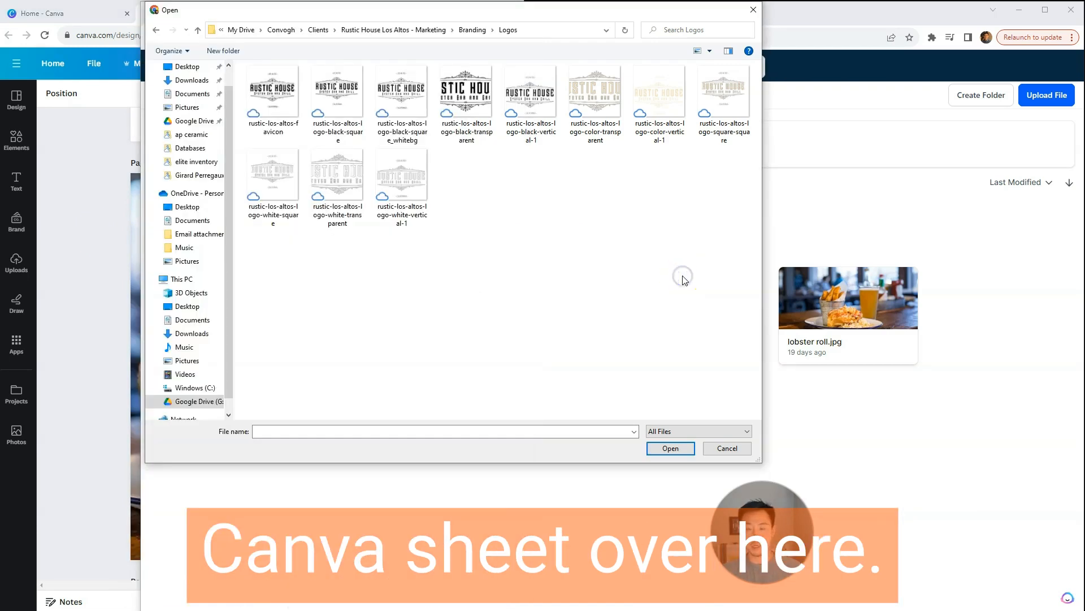
click(754, 10)
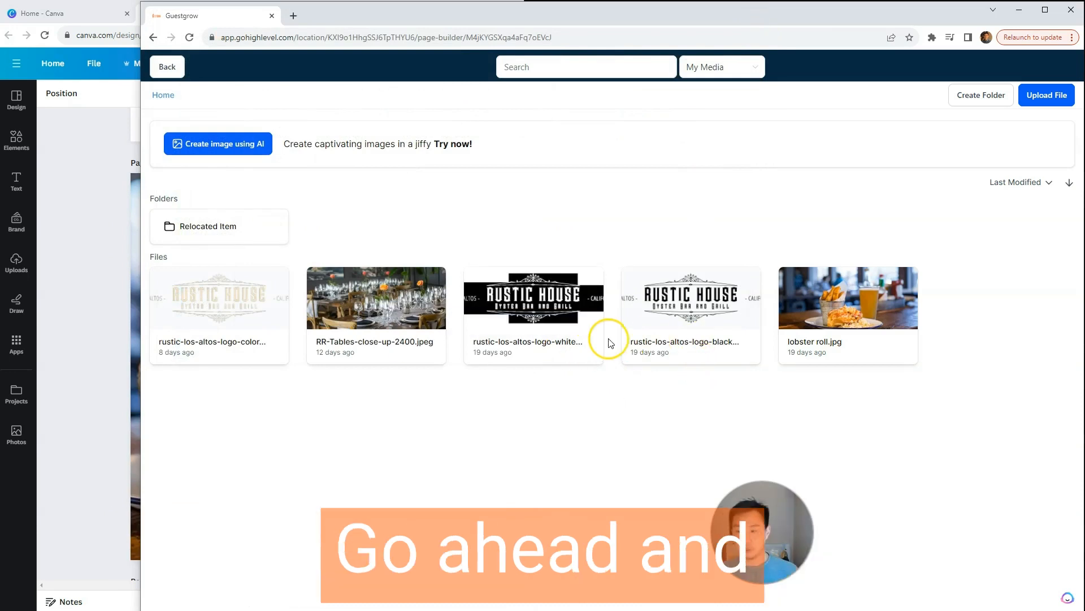
Step: Use the white Rustic House logo from the media library as the element's image and clone the logo element
click(567, 343)
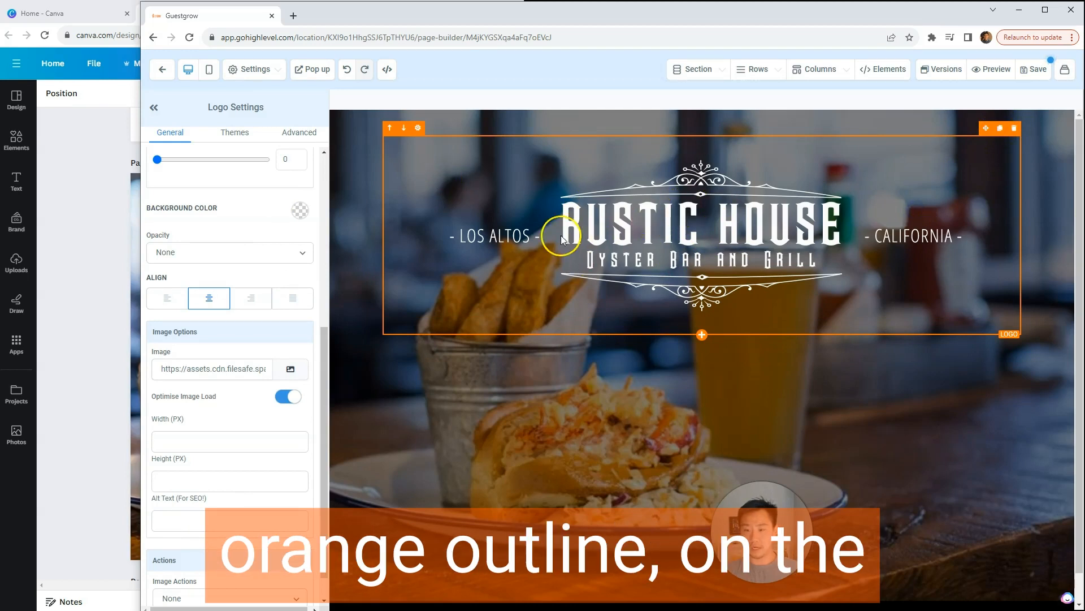
click(999, 129)
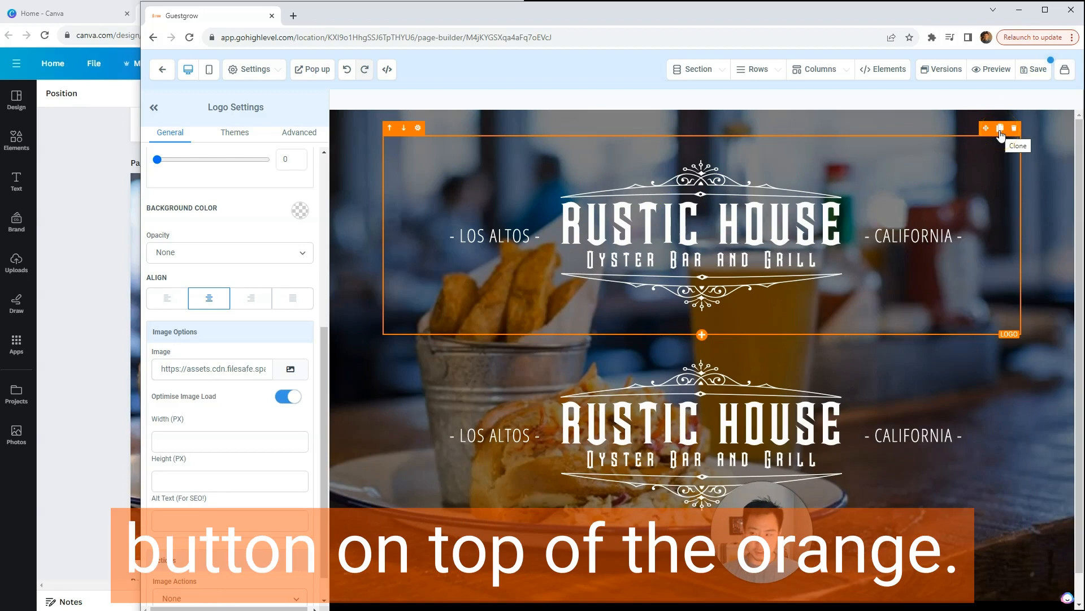
Step: Replace the cloned logo's image with the gold-colored Rustic House version and clone that logo element
click(733, 406)
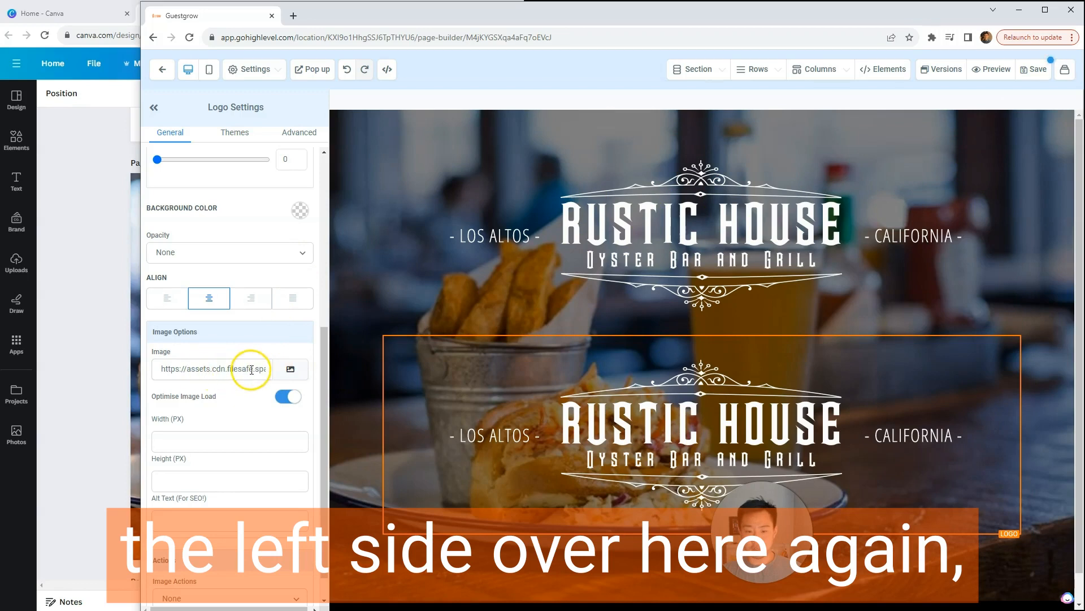
click(290, 368)
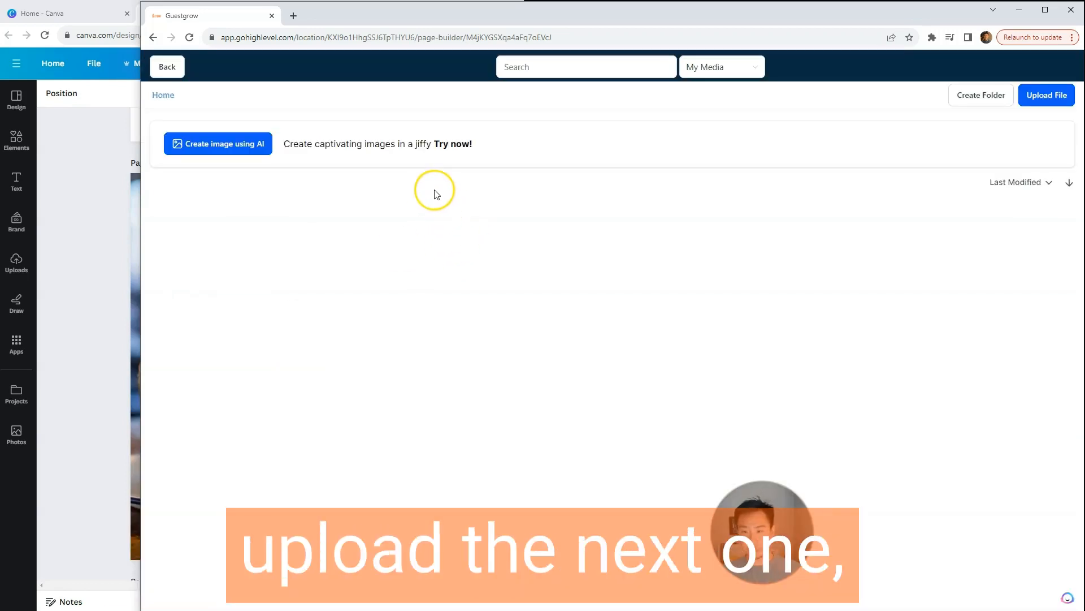
click(231, 343)
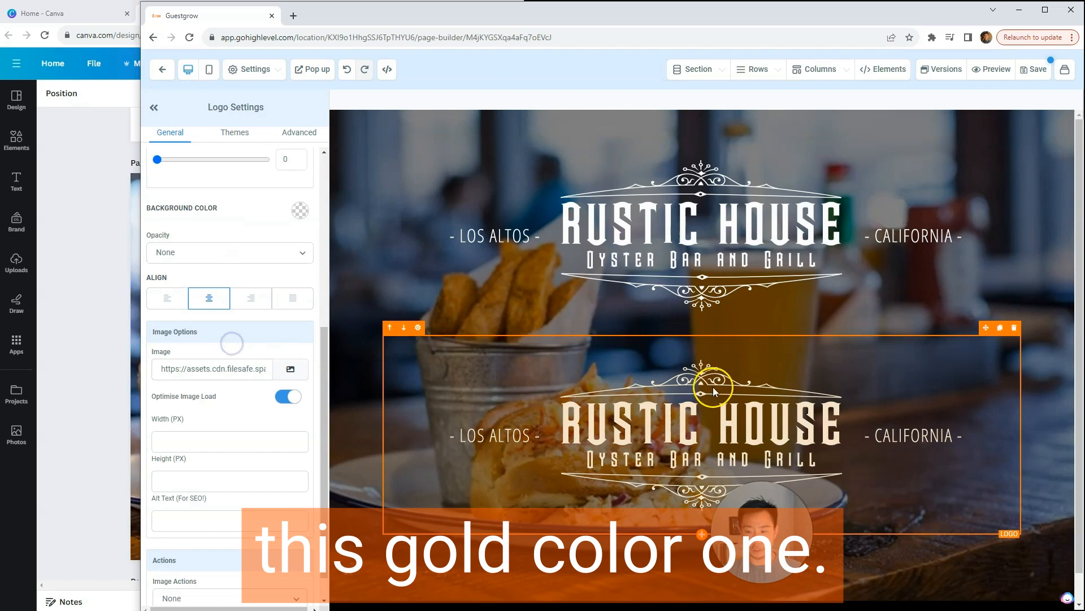
click(1001, 333)
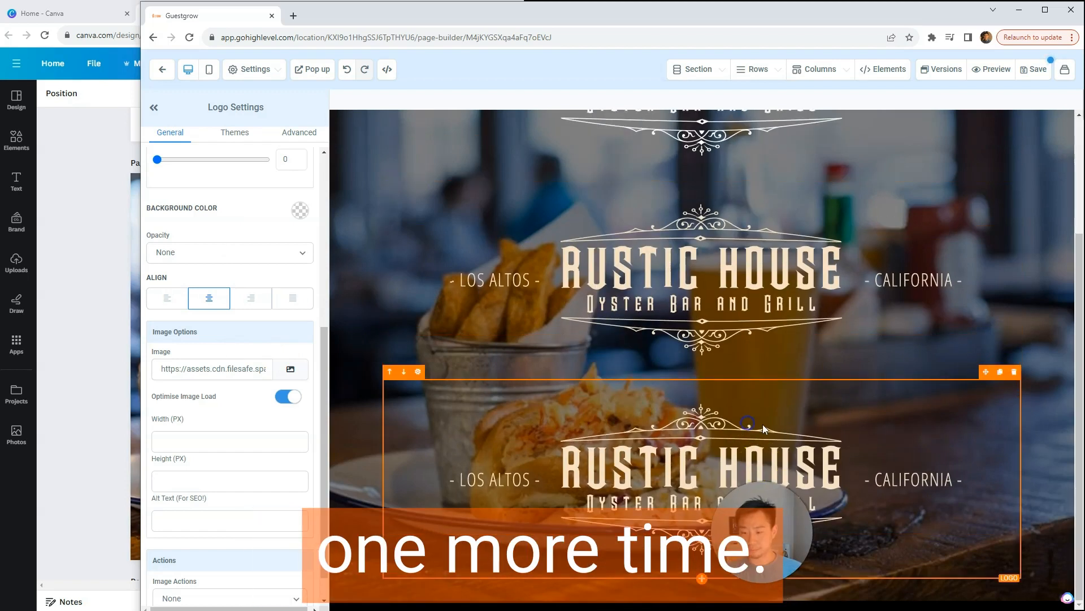
Step: Replace the last cloned logo's image with the black Rustic House version from the media library
click(291, 369)
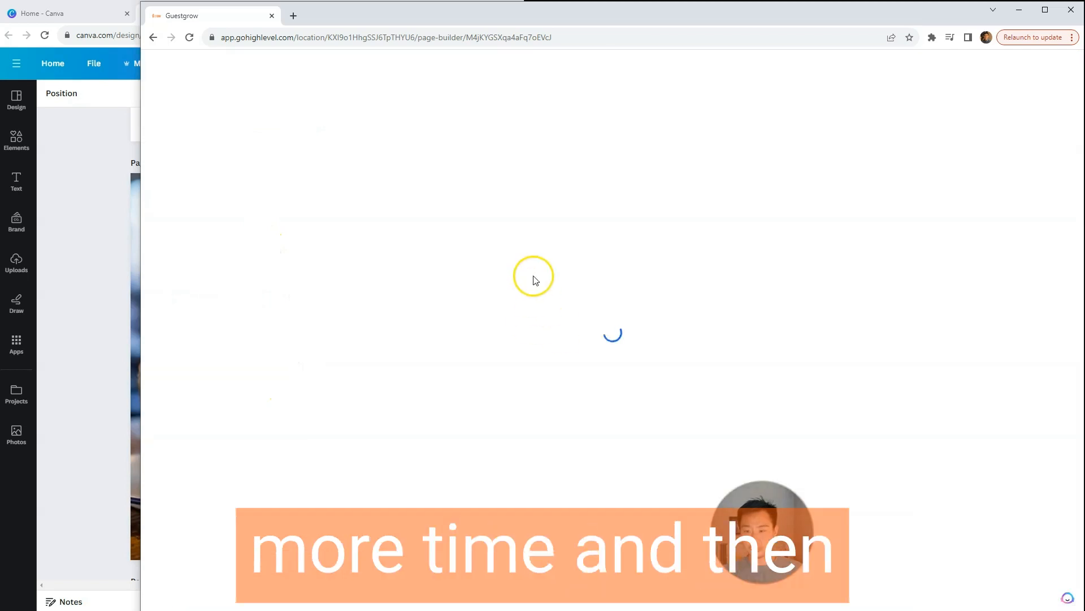
click(574, 346)
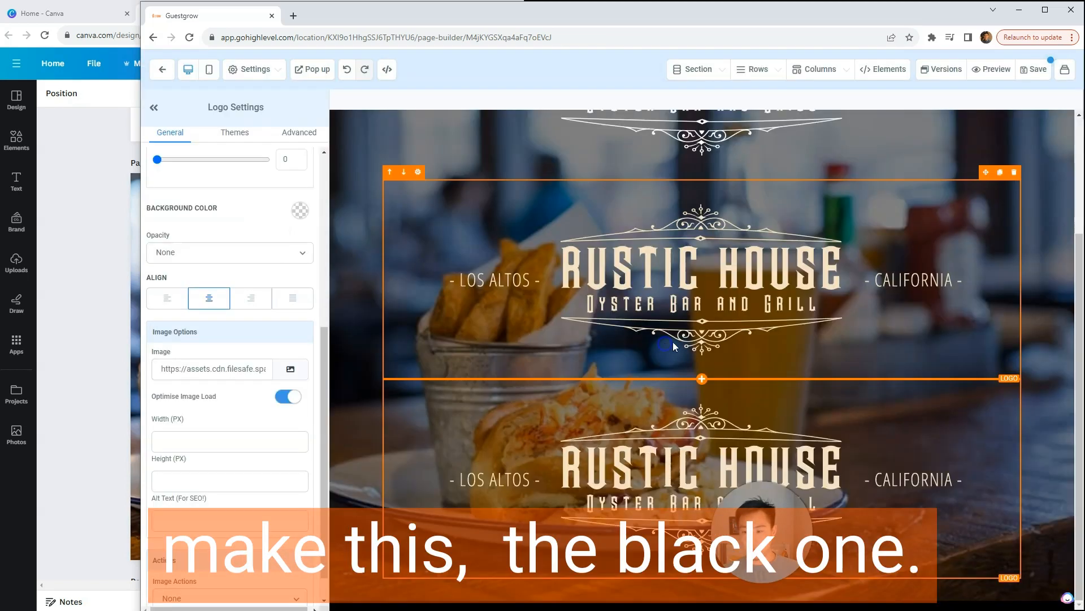
click(1050, 362)
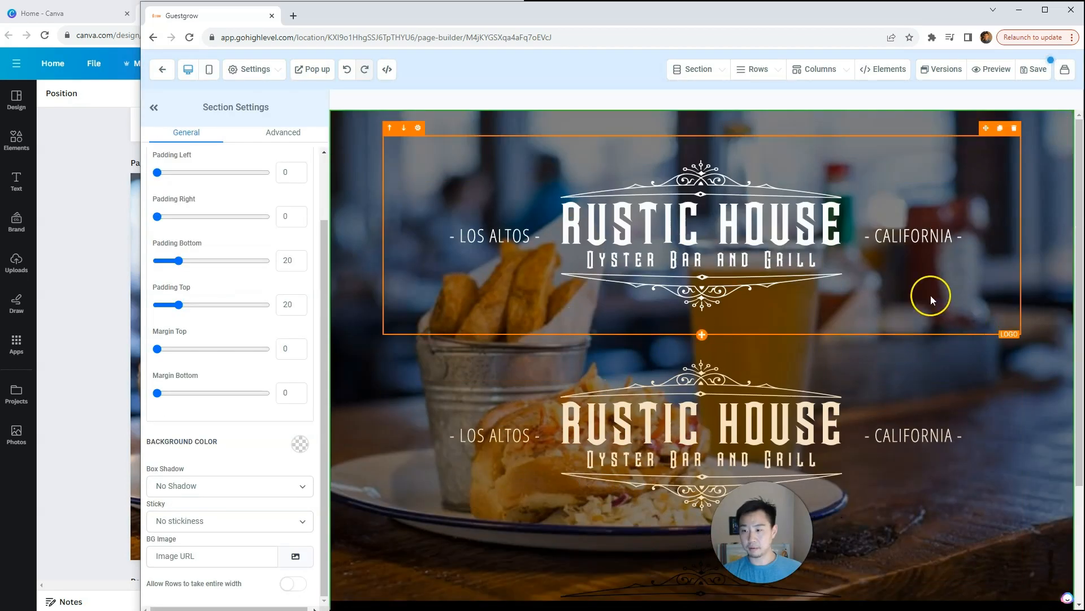
Step: Set the width of the white, gold-colored and black logos to 200 px each
click(928, 261)
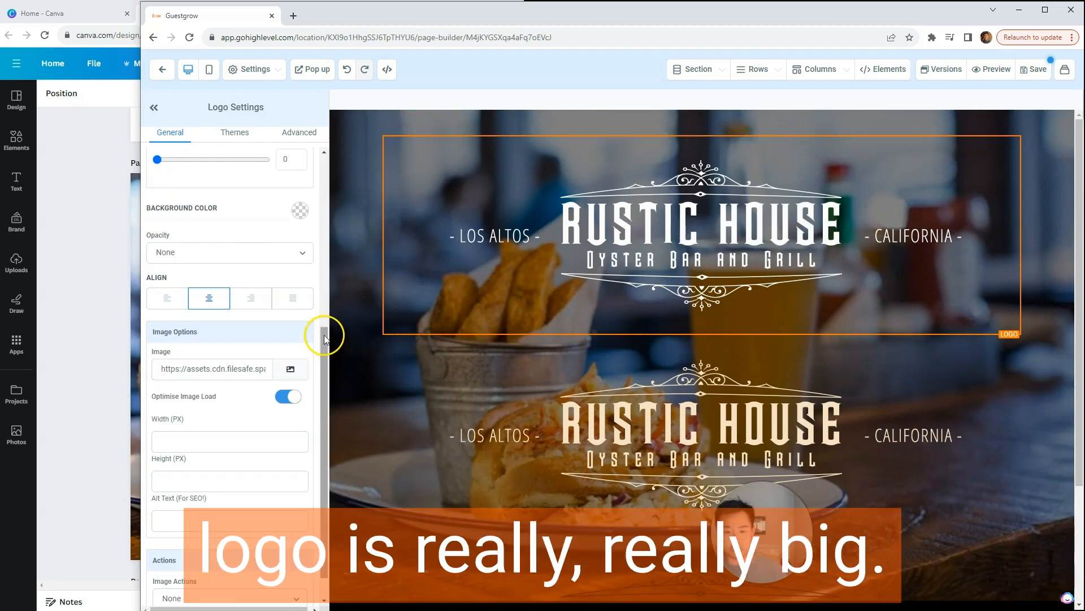
click(203, 441)
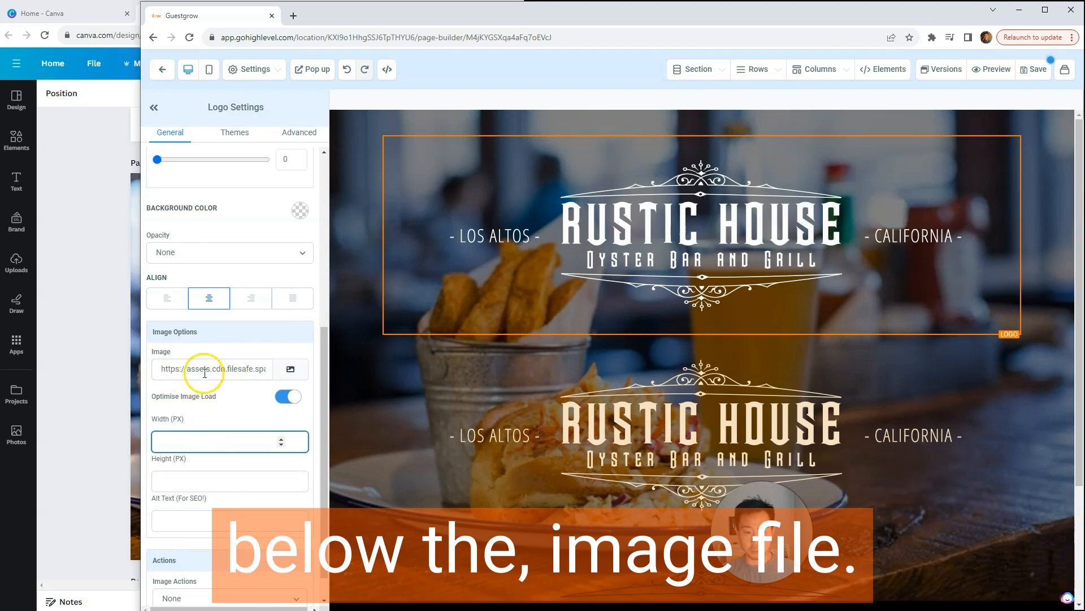
text(200)
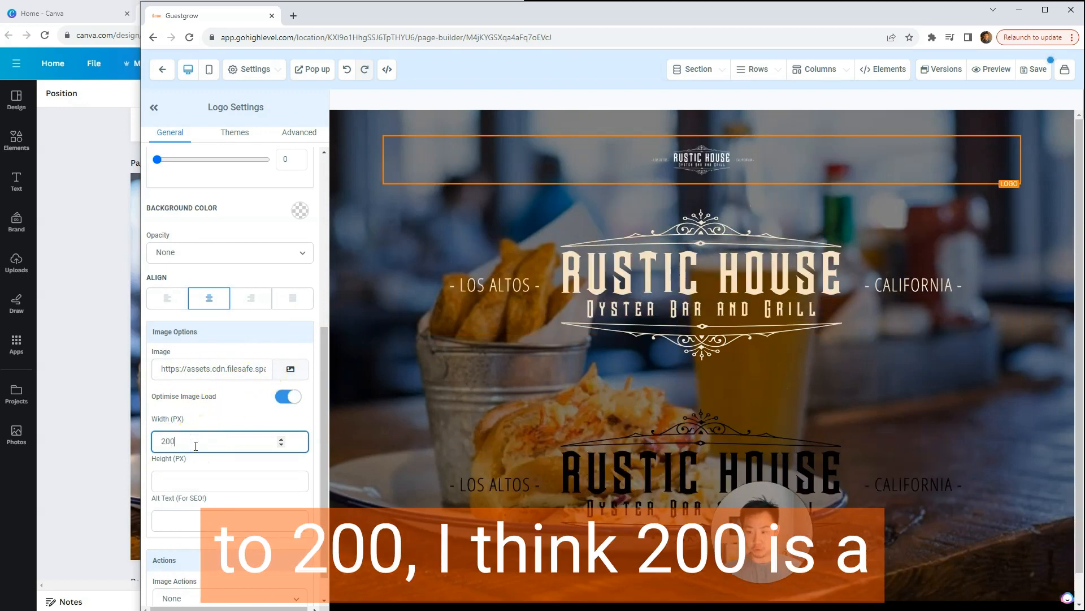
click(933, 307)
click(199, 440)
text(200)
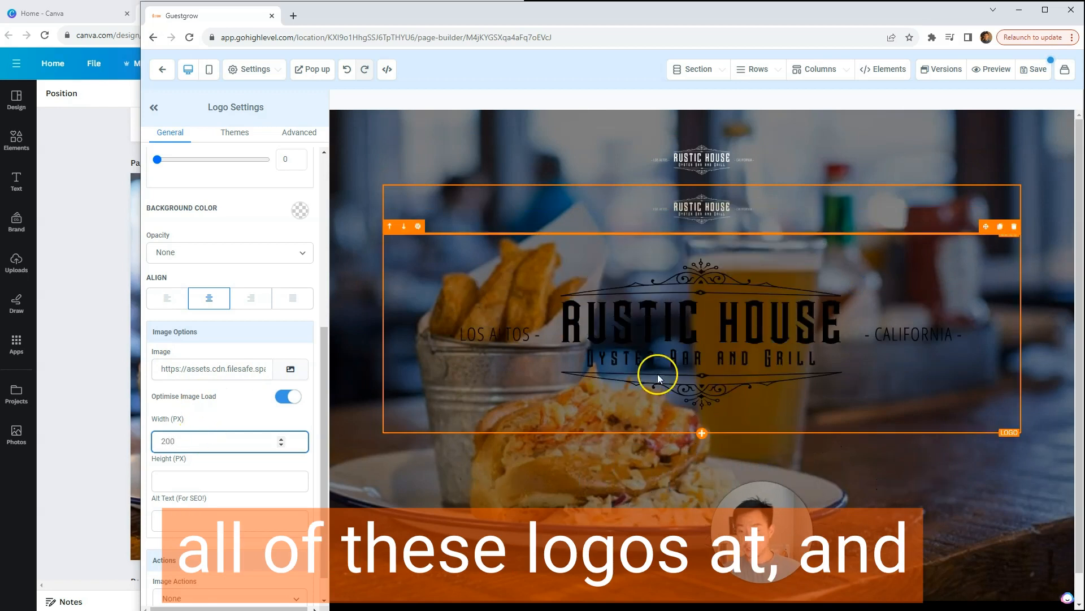
click(657, 375)
click(237, 435)
text(200)
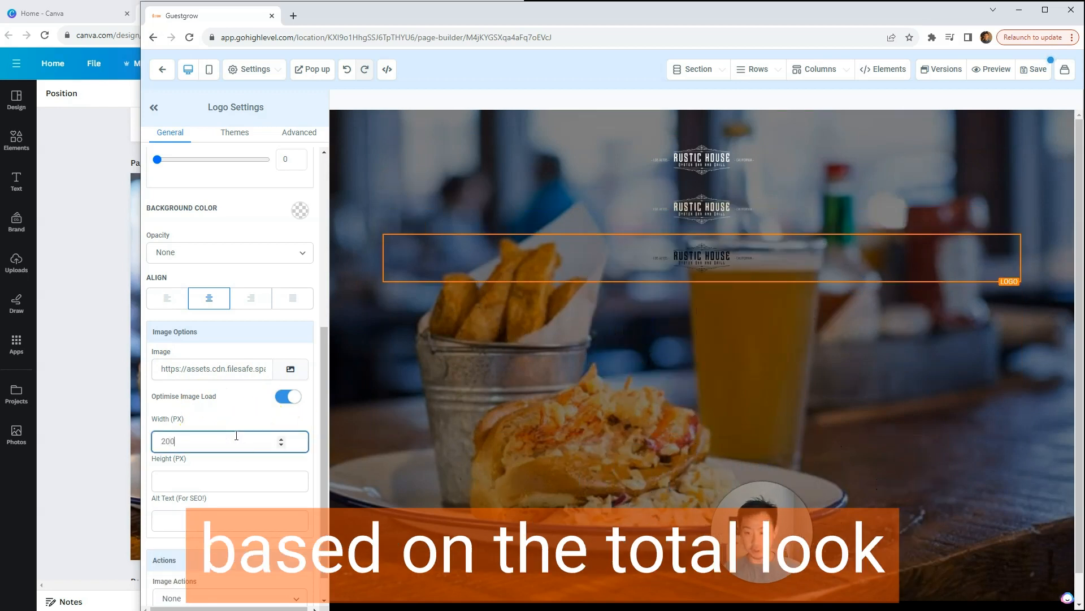
click(639, 334)
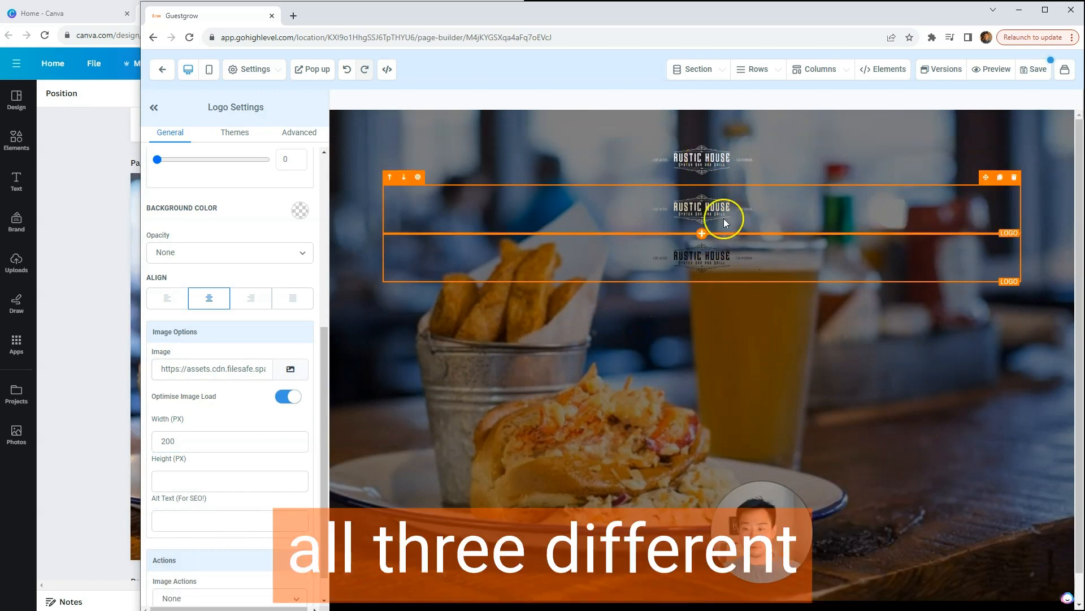
Step: Compare the three logos with the logo variants in the Canva brand guidelines and save the page
click(43, 266)
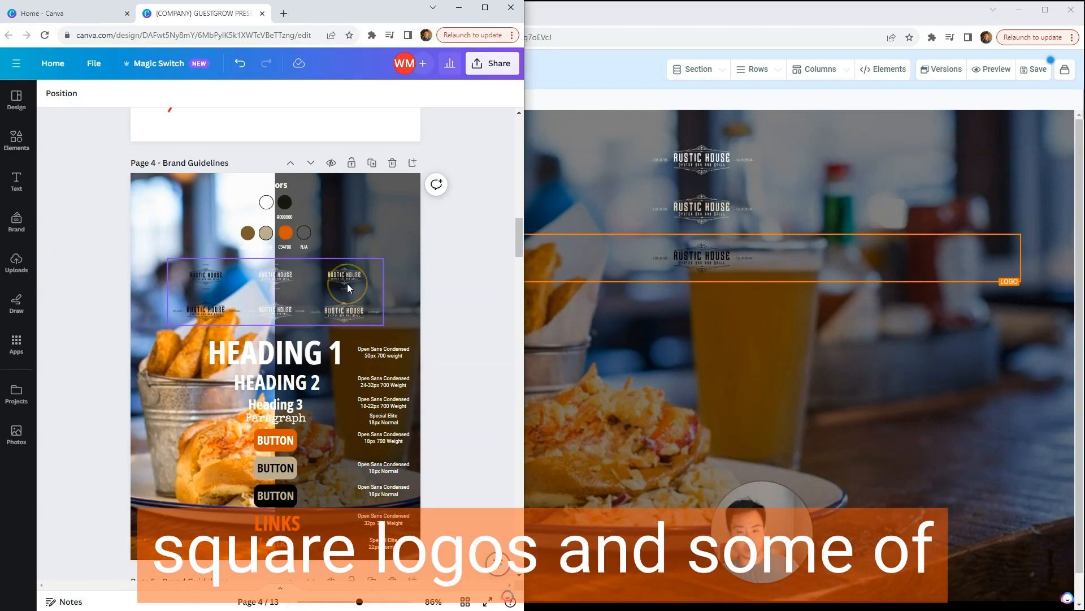
click(656, 348)
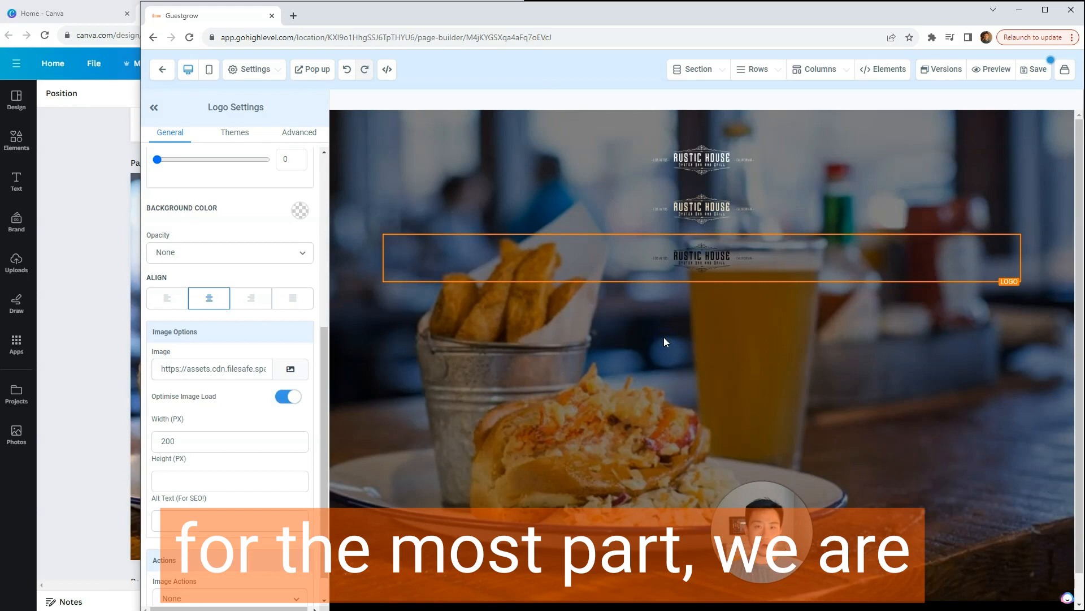
click(738, 174)
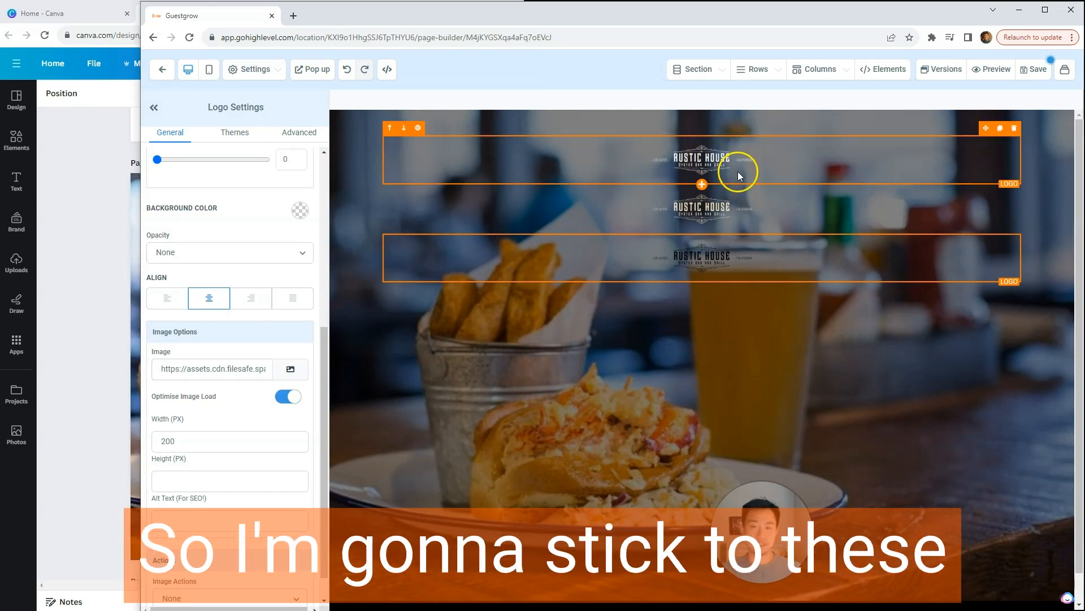
click(741, 196)
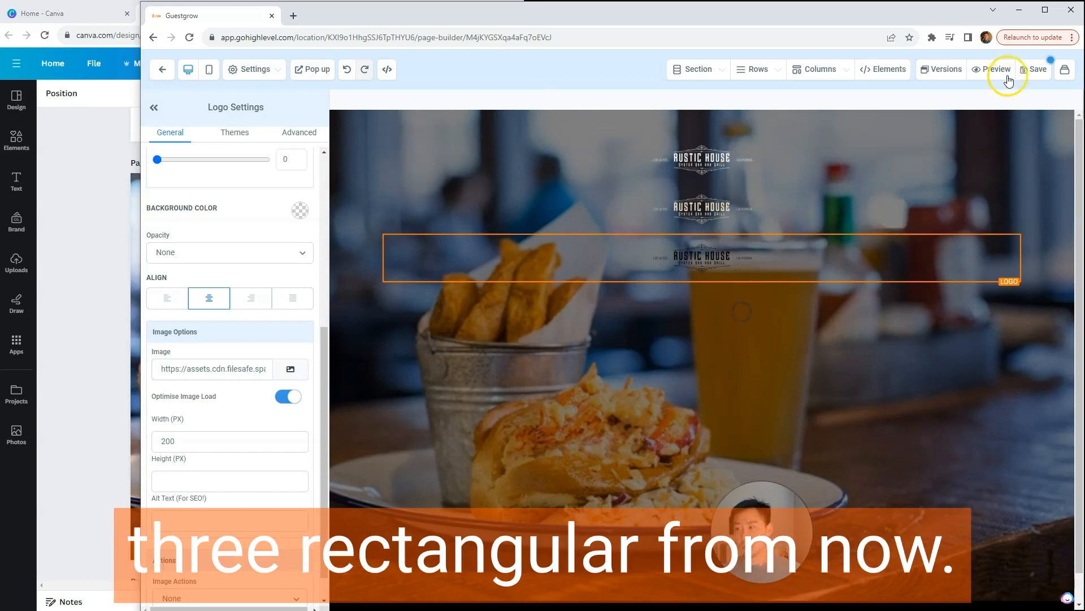
click(1039, 70)
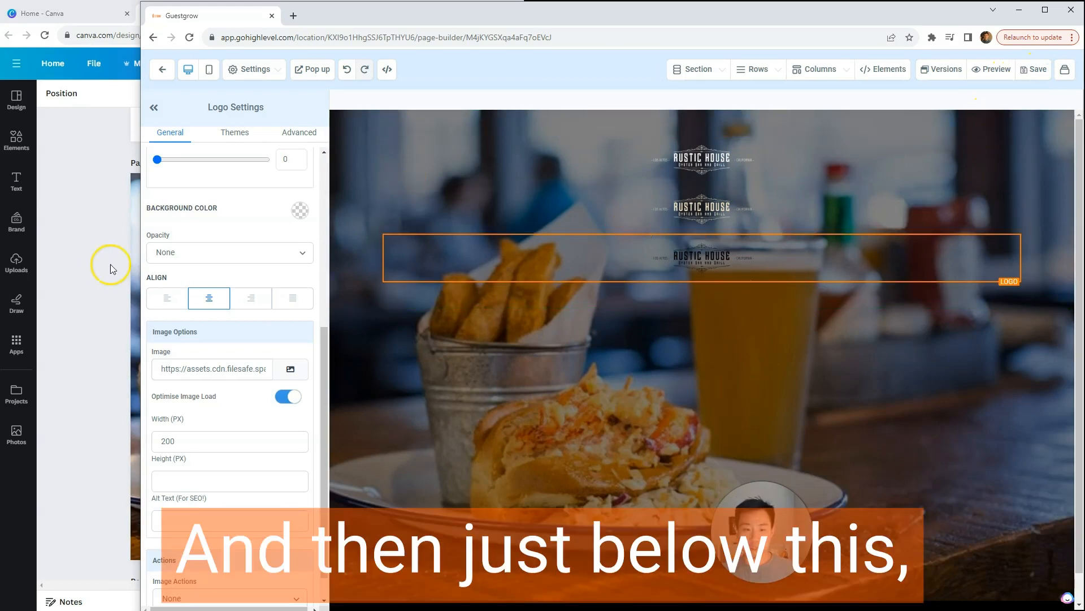
Step: Narrow the Guestgrow window beside Canva and check the Heading 1 font specification in the brand guidelines
click(120, 270)
click(546, 261)
drag(133, 244, 422, 241)
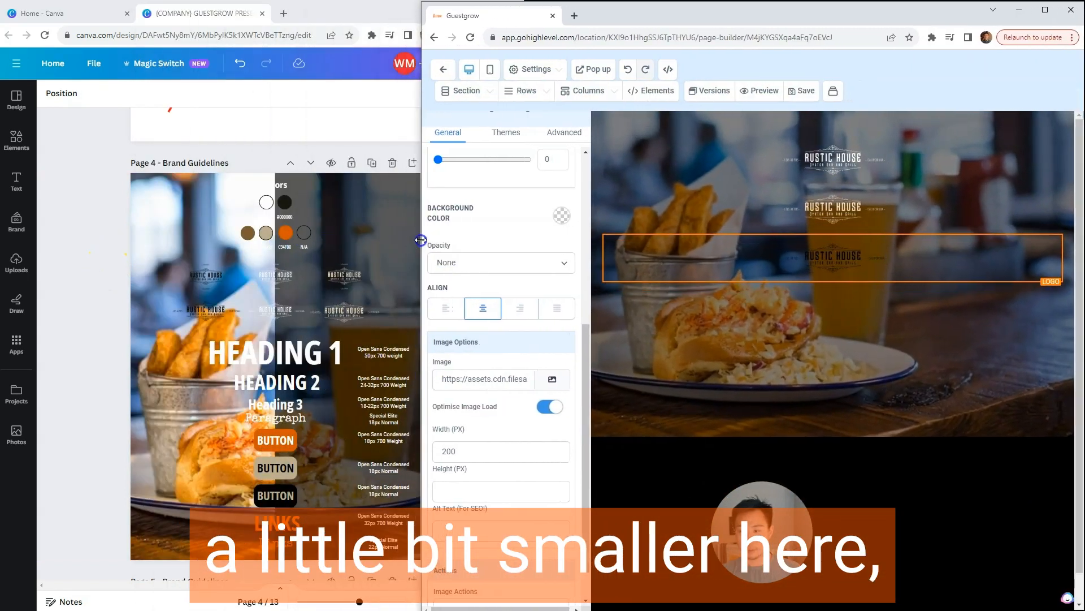
click(273, 356)
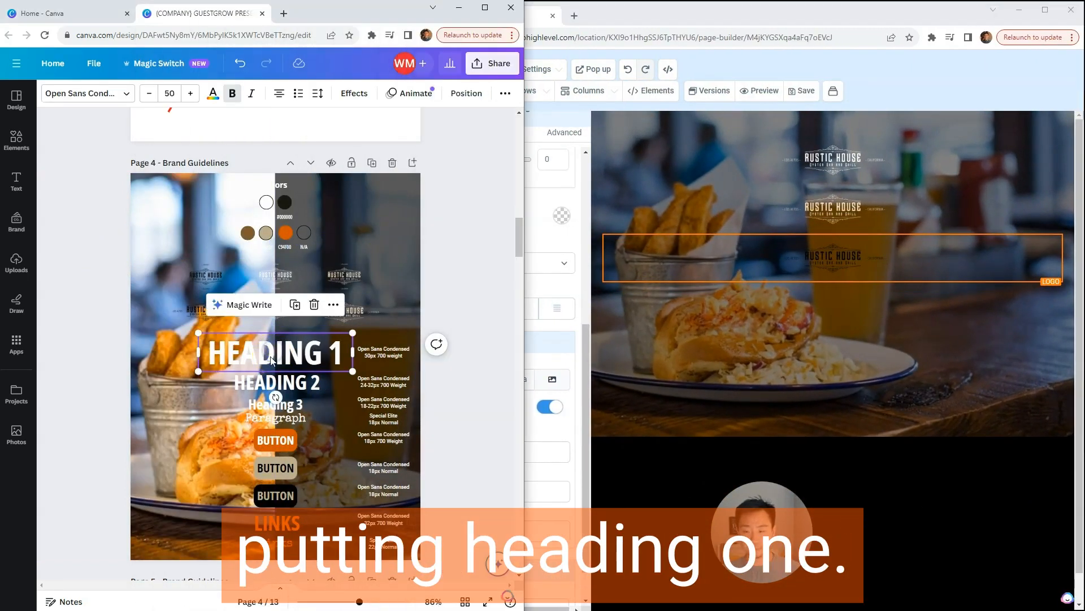
click(399, 350)
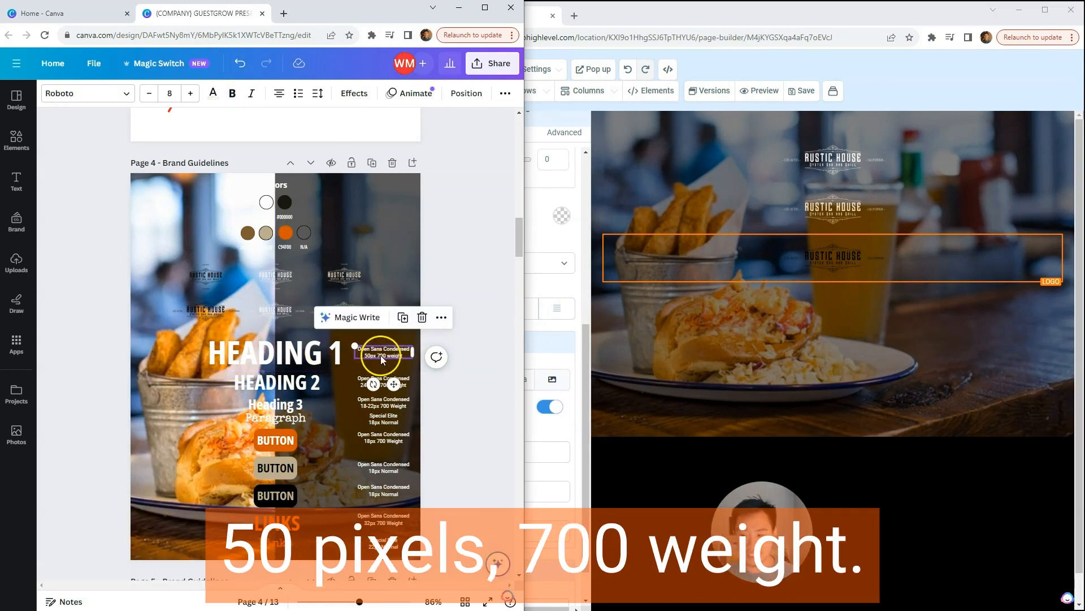
Step: Add a headline element to the Guestgrow page directly below the black logo
click(772, 375)
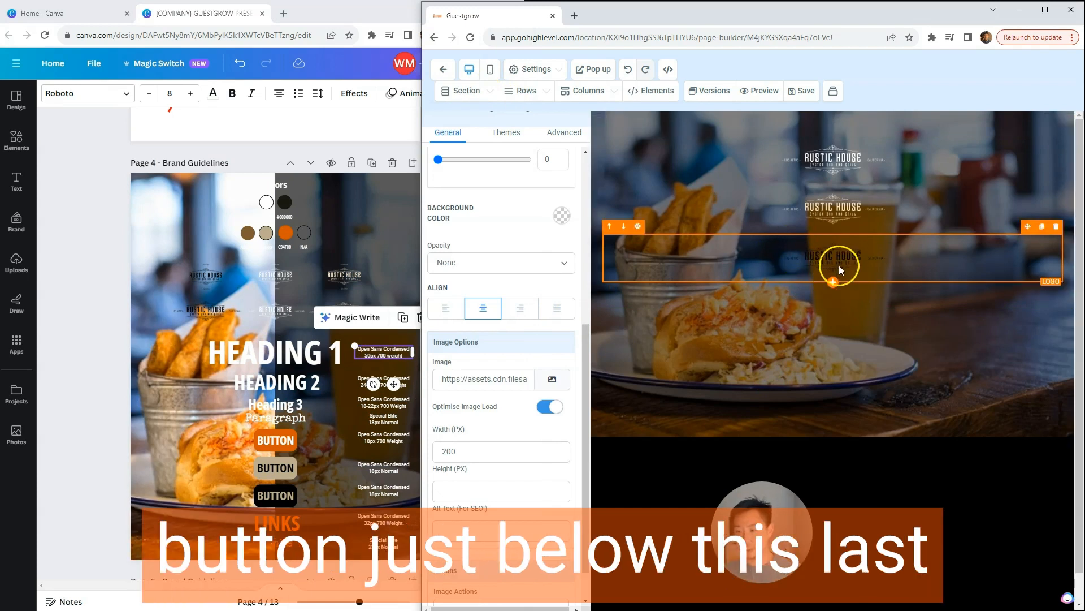
click(833, 283)
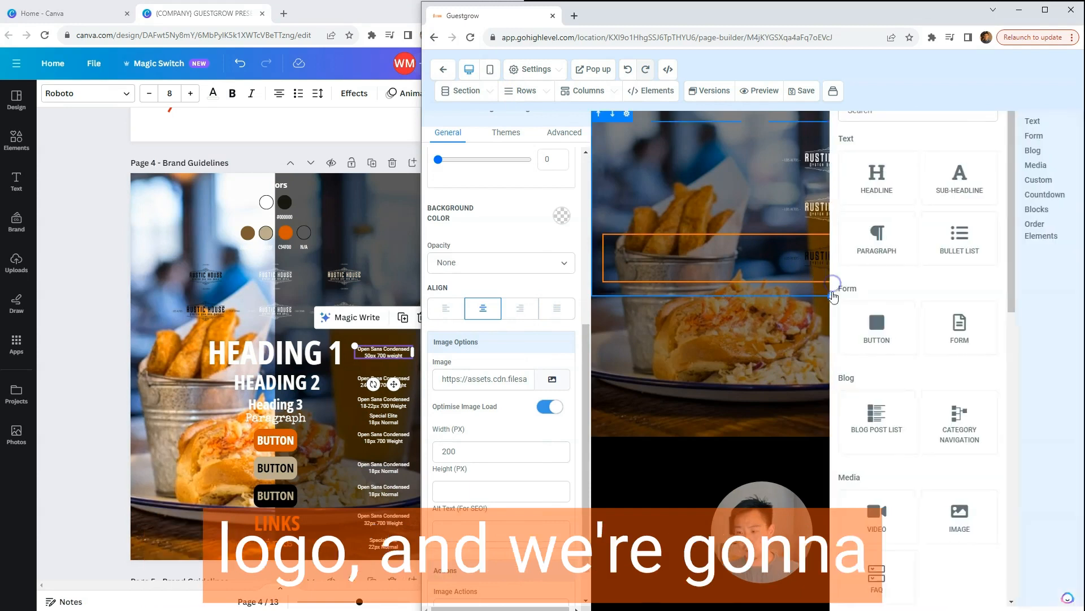
click(877, 189)
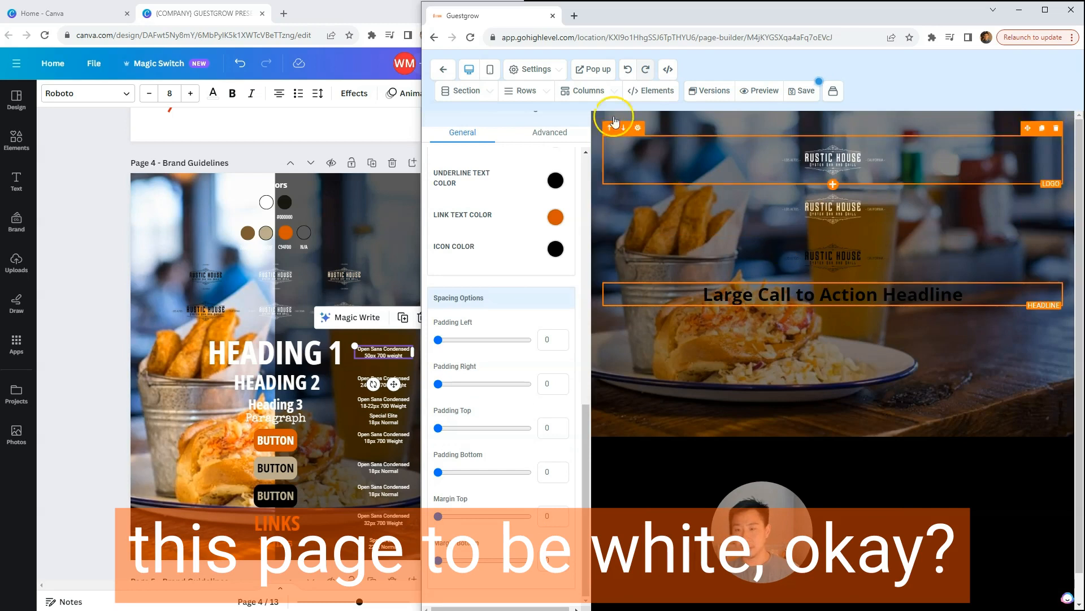
Step: Set the page's typography text color to white, save the page and close the typography settings
click(551, 69)
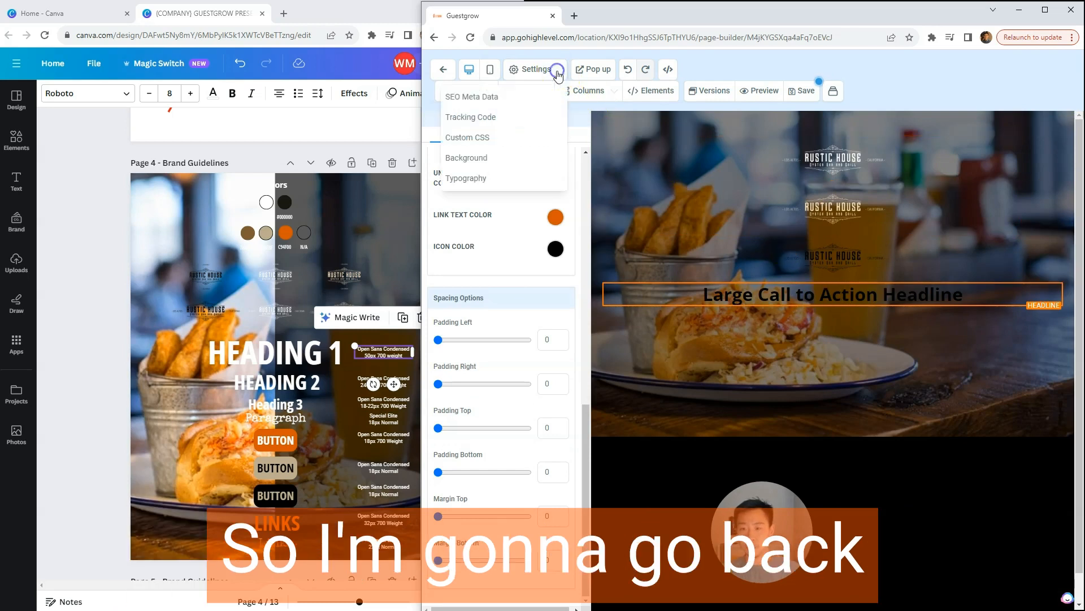
click(467, 178)
click(595, 239)
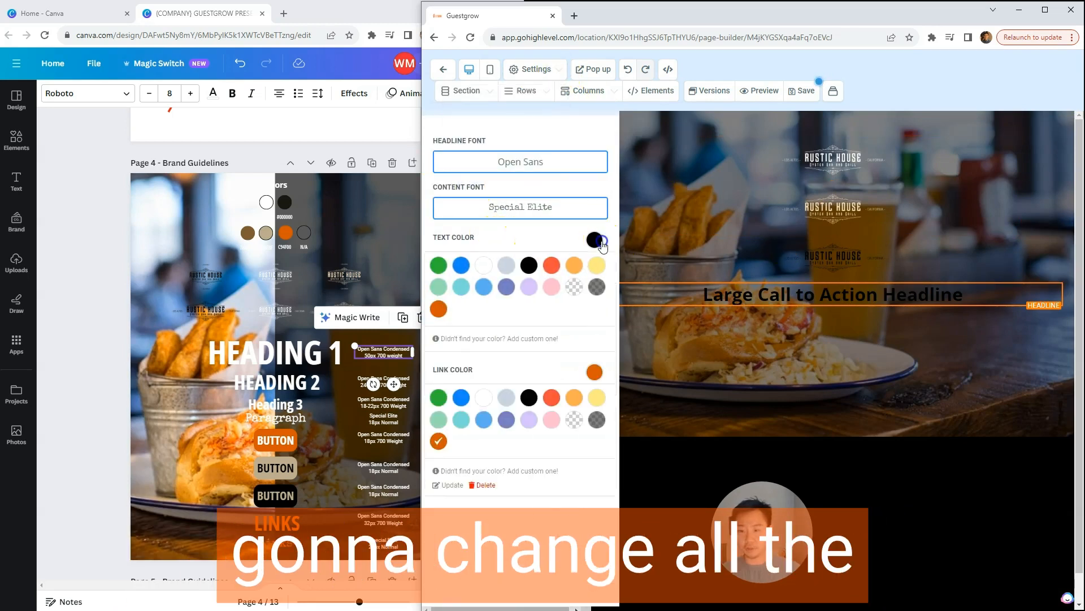
click(485, 264)
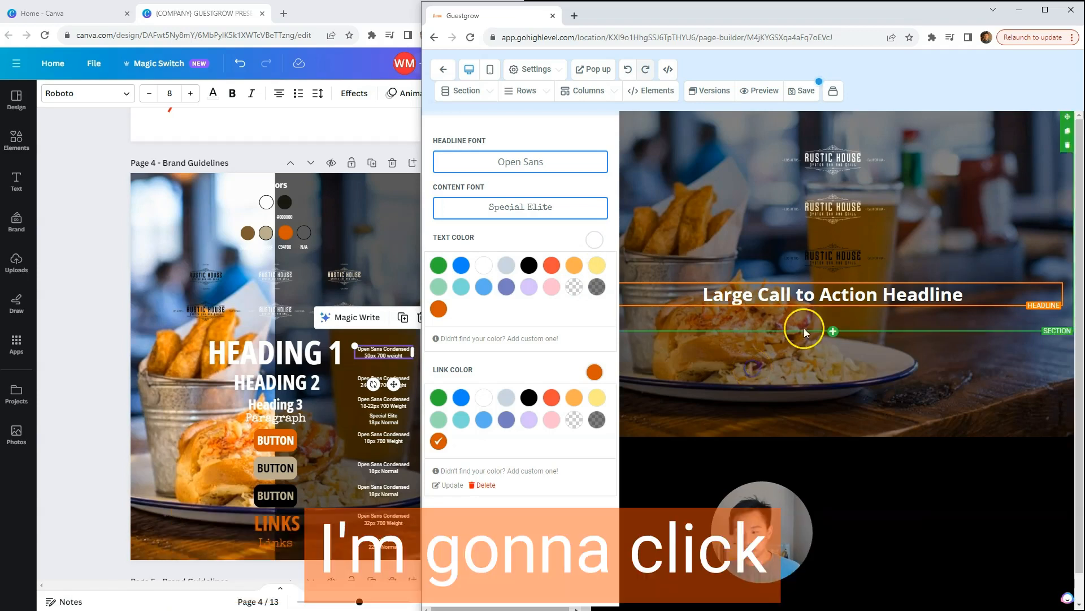
click(604, 117)
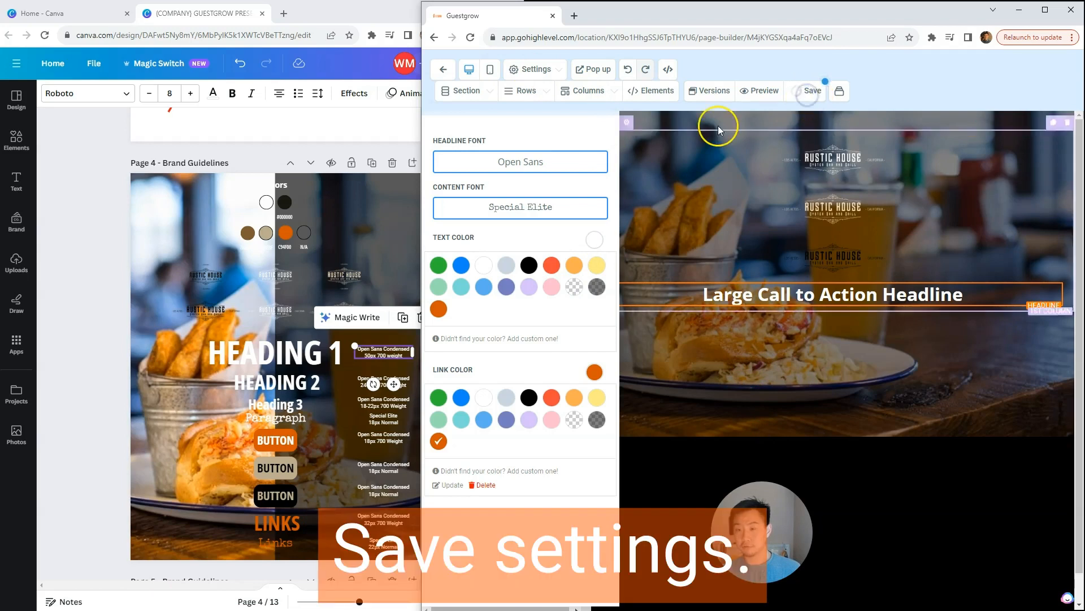
click(531, 69)
click(534, 69)
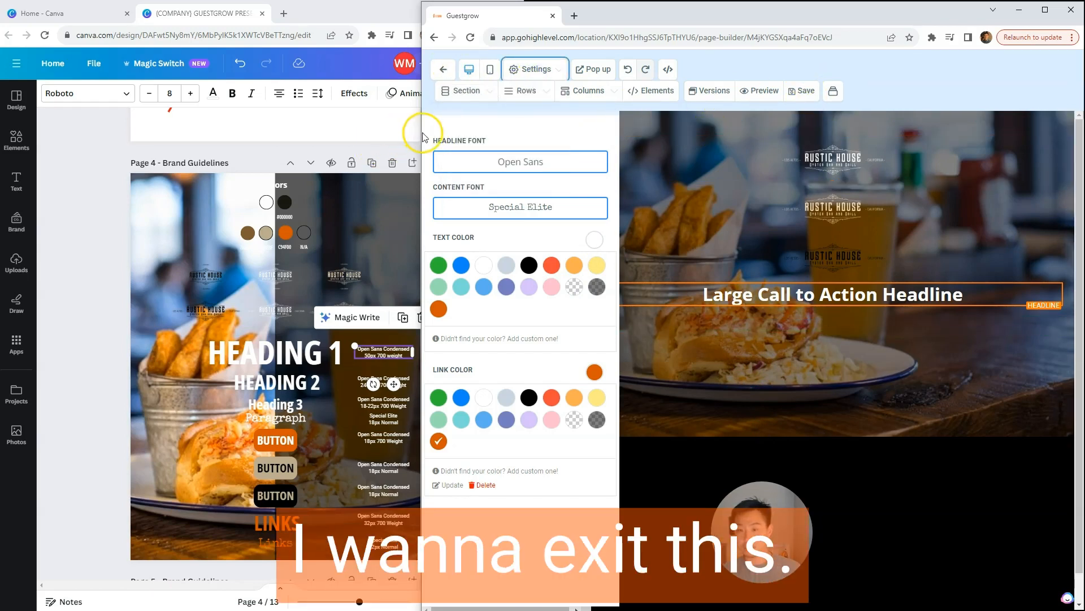
drag(423, 137, 117, 135)
click(324, 99)
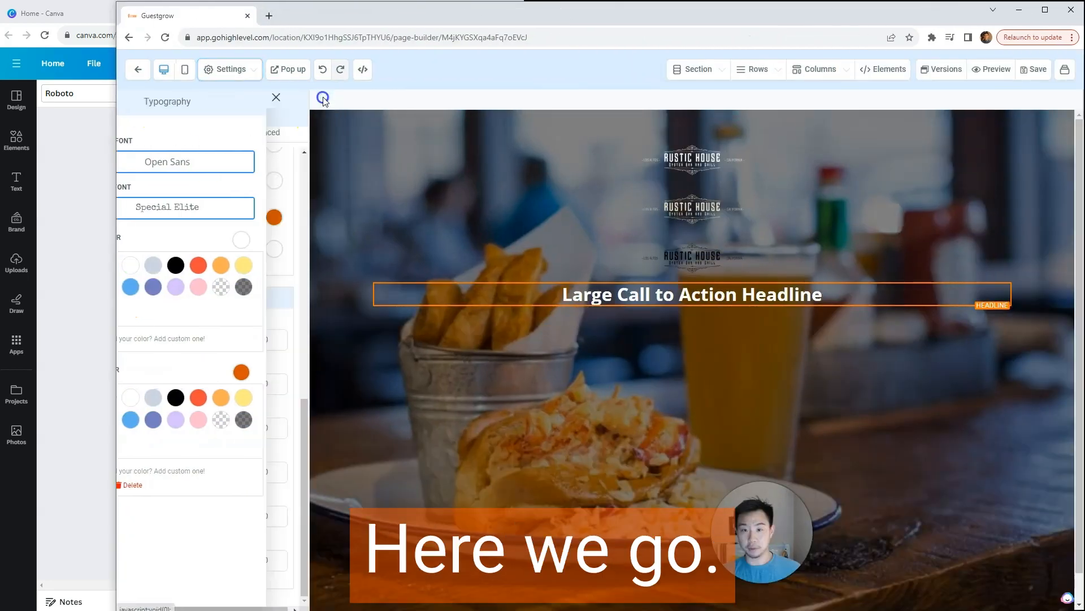
Step: Compare the headline's bold formatting with the Heading 1 weight in the Canva brand guidelines
drag(116, 127, 374, 127)
triple_click(745, 295)
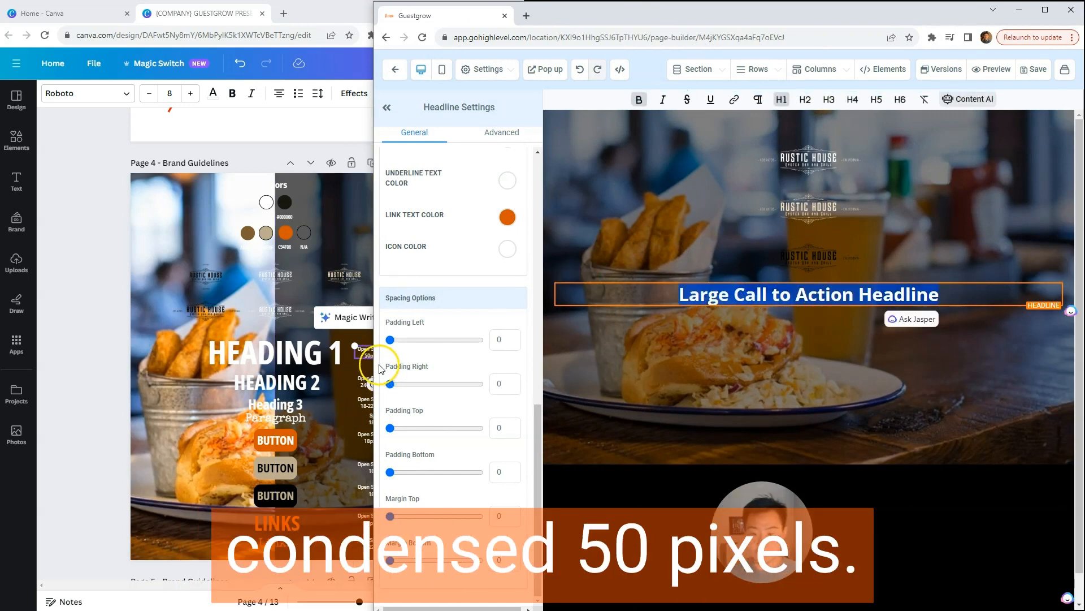
drag(372, 362, 403, 363)
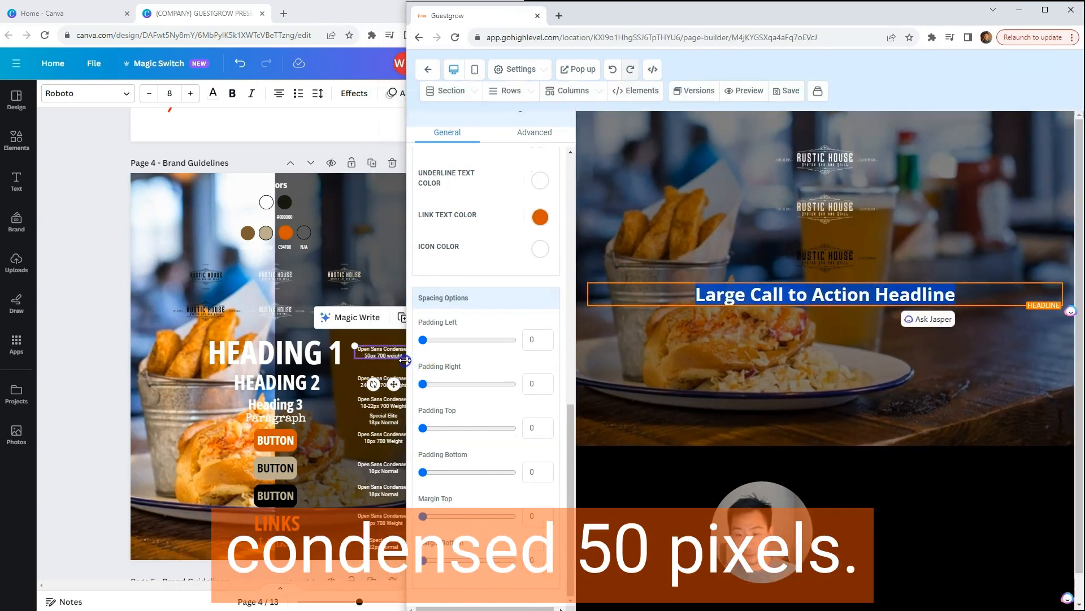
click(750, 295)
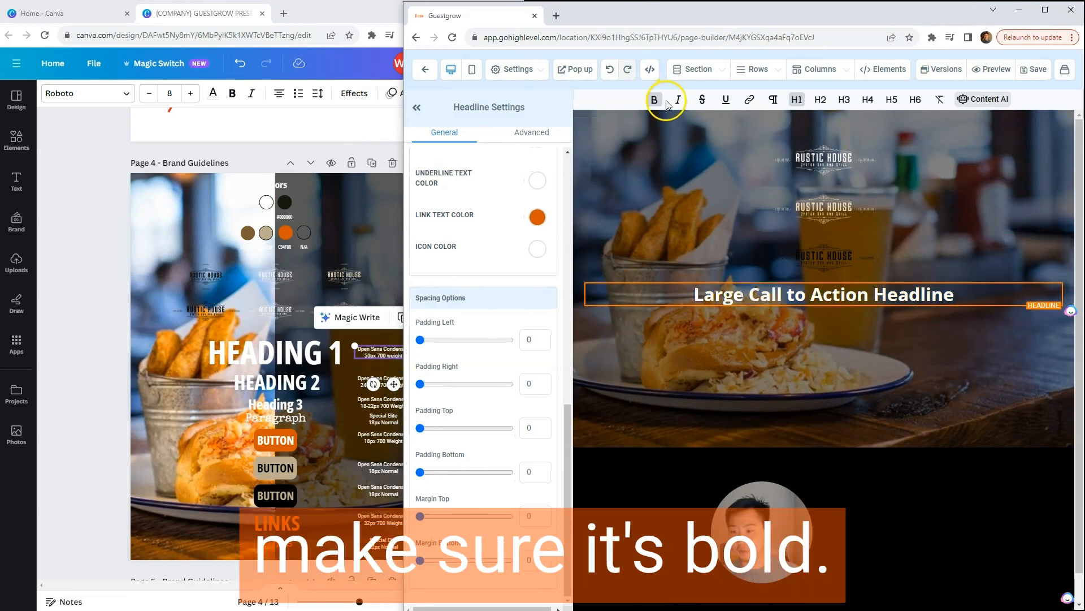
click(655, 105)
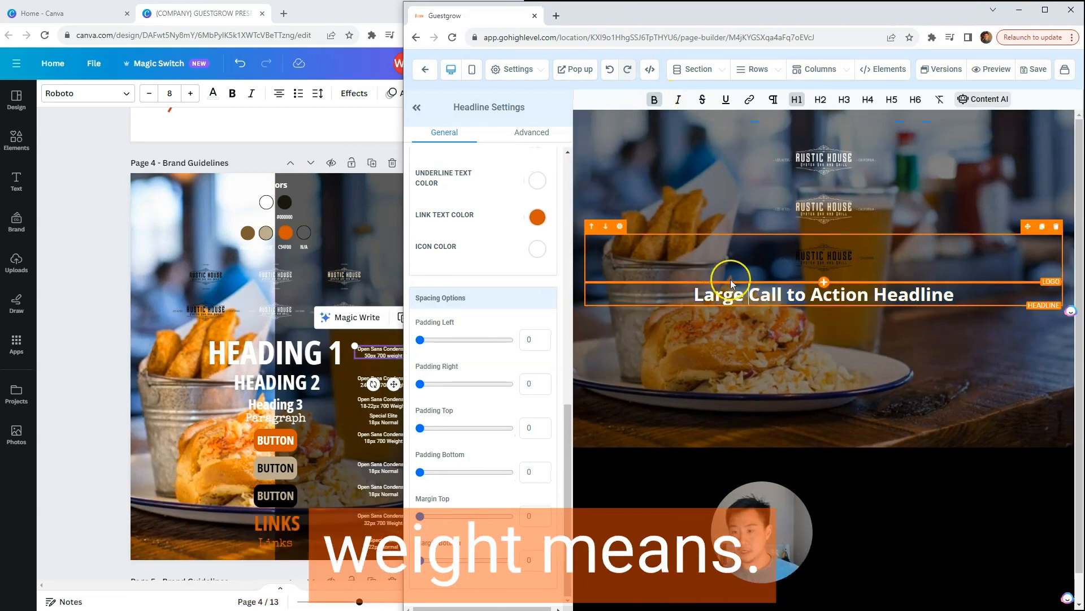
Step: Set both the mobile and desktop font size of the headline to 50
triple_click(748, 298)
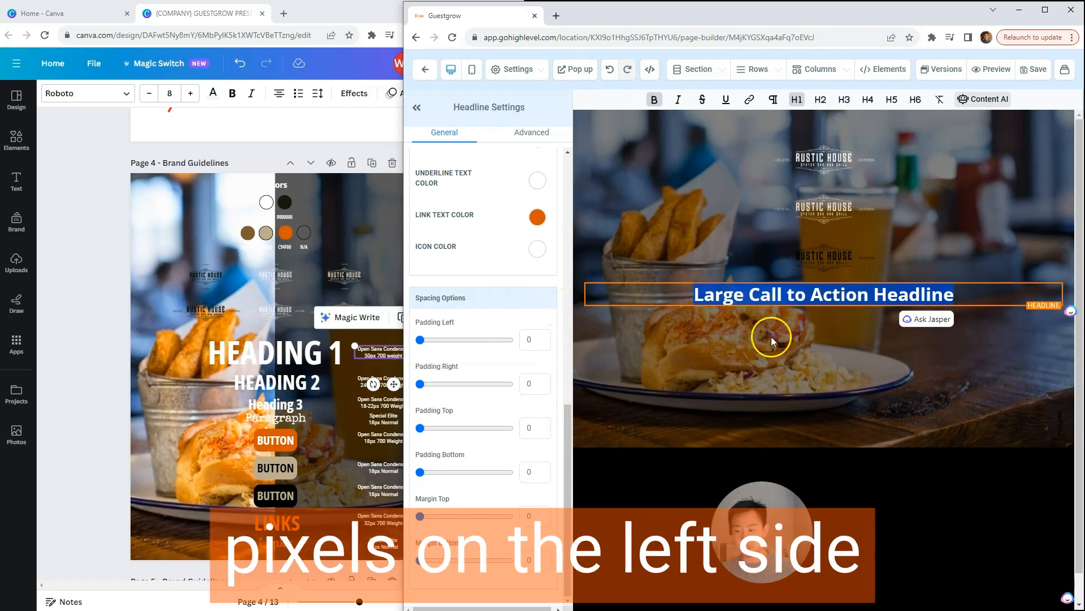
drag(567, 422, 566, 239)
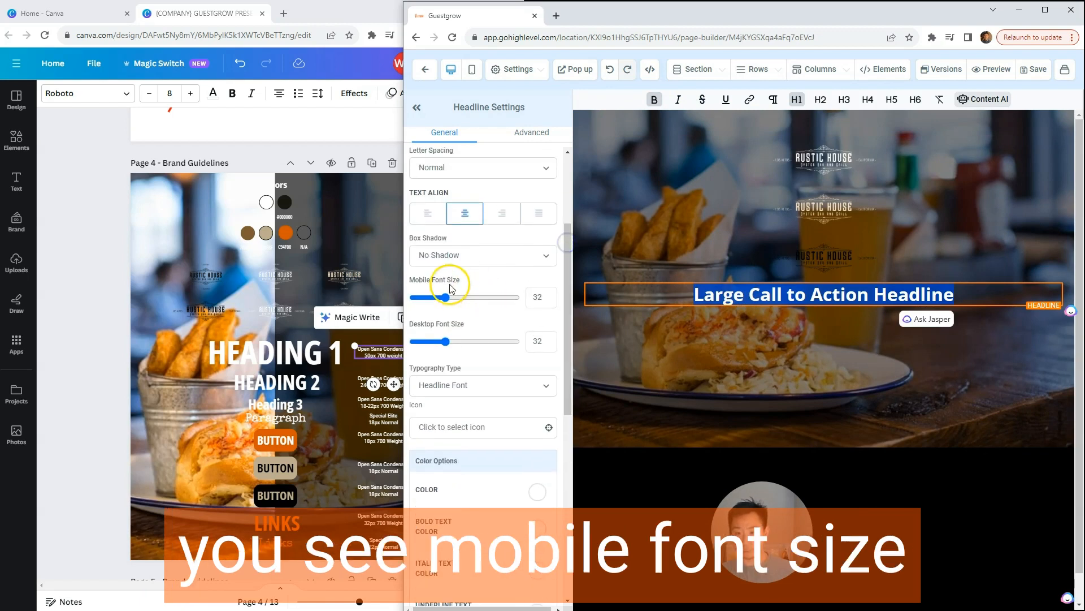
double_click(540, 296)
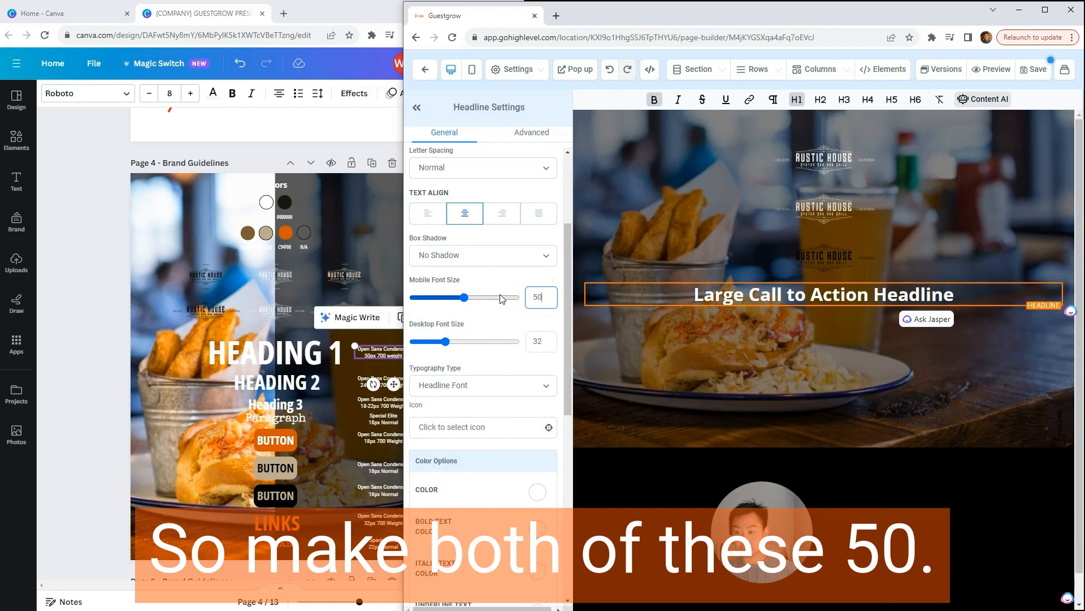
double_click(540, 342)
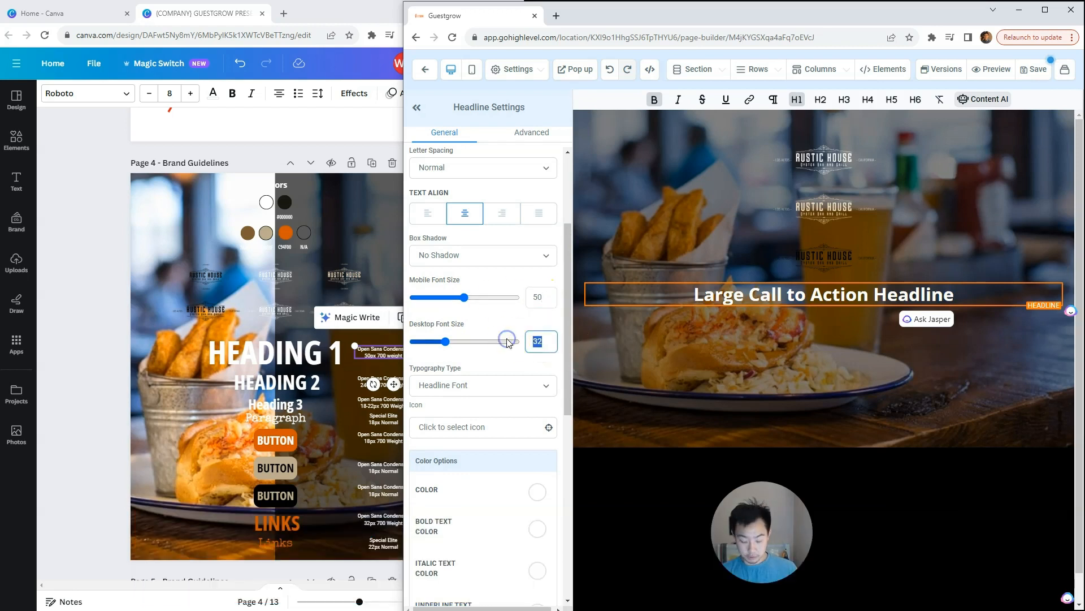
text(50)
click(541, 298)
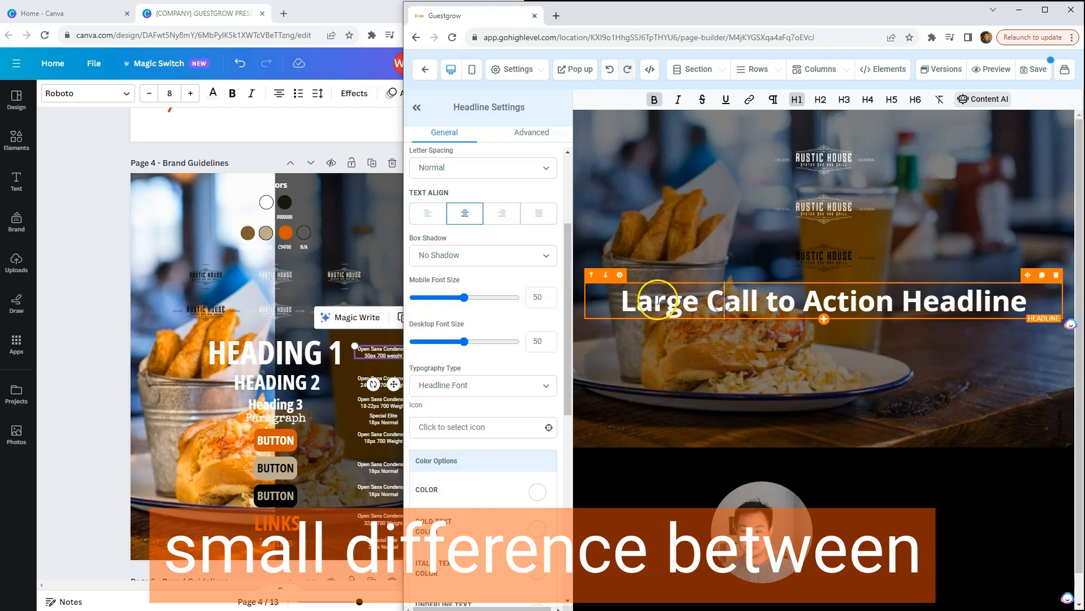
Step: Replace the headline's placeholder text with "HEADING 1" and compare it with Heading 1 in the Canva brand guidelines
click(294, 355)
click(662, 347)
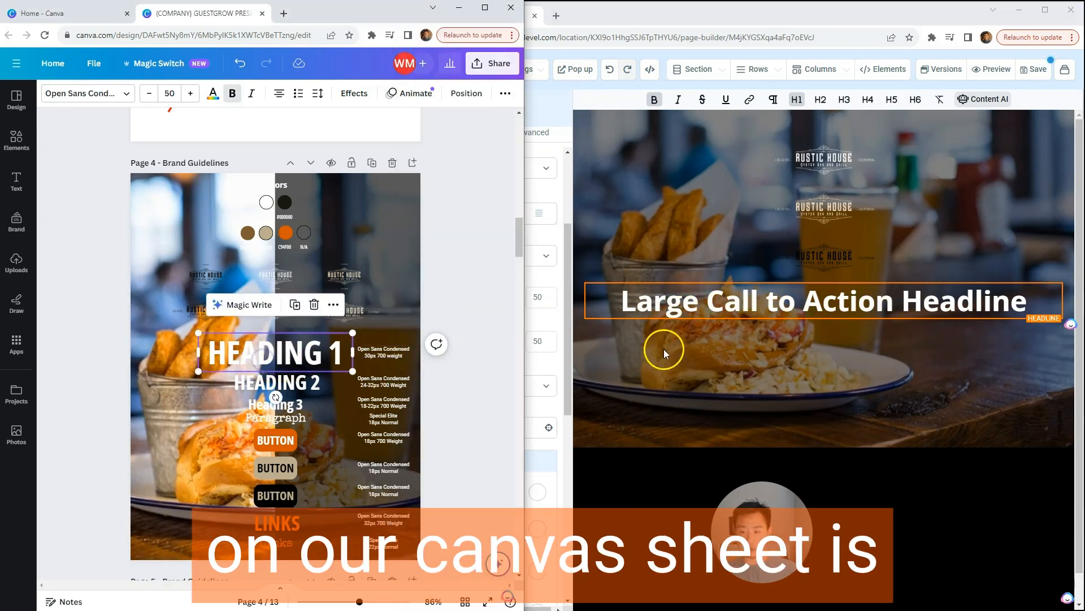
click(272, 360)
triple_click(707, 301)
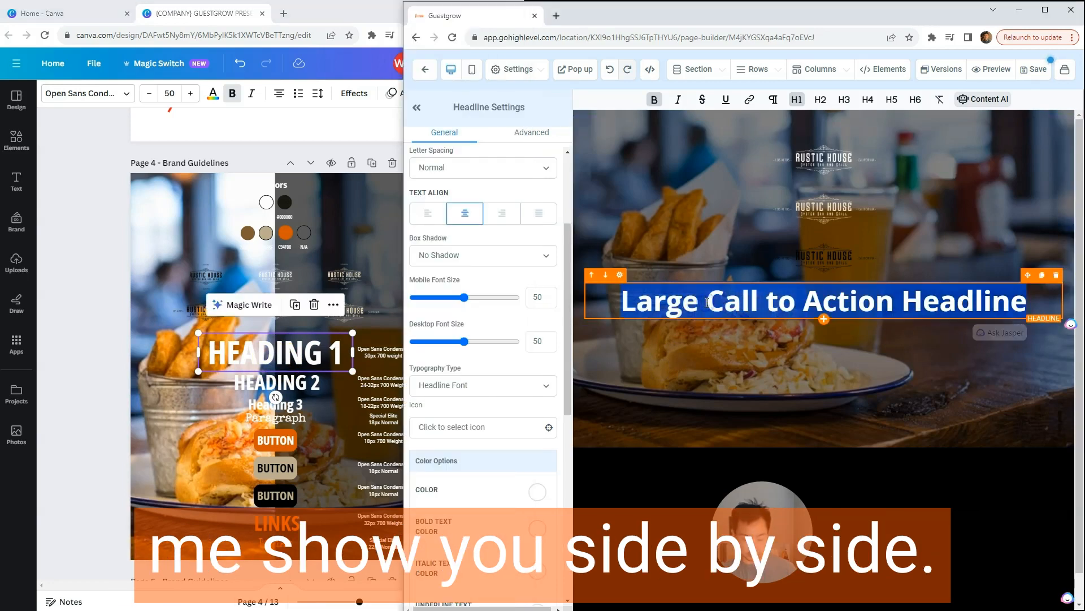
text(HEADING 1)
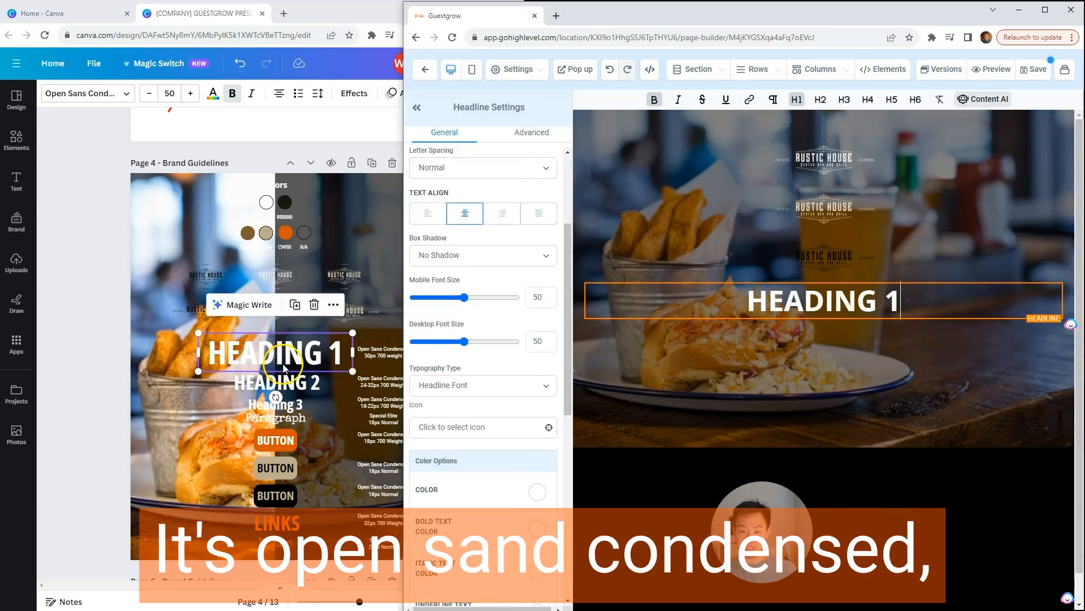
click(220, 349)
click(804, 393)
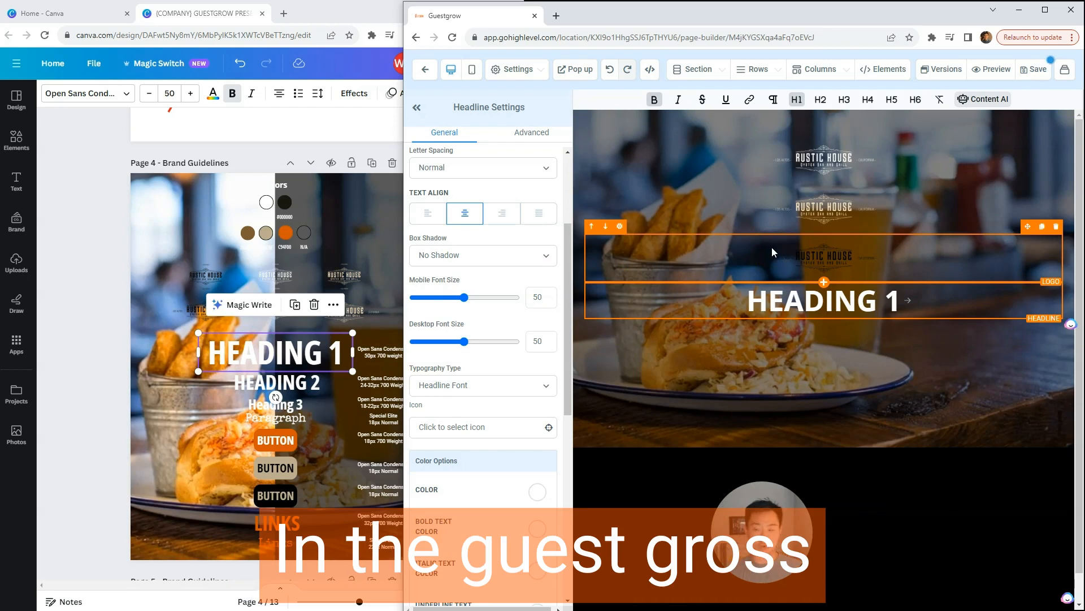
Step: Duplicate the "HEADING 1" headline and change the copy's text to "HEADING 2"
click(778, 295)
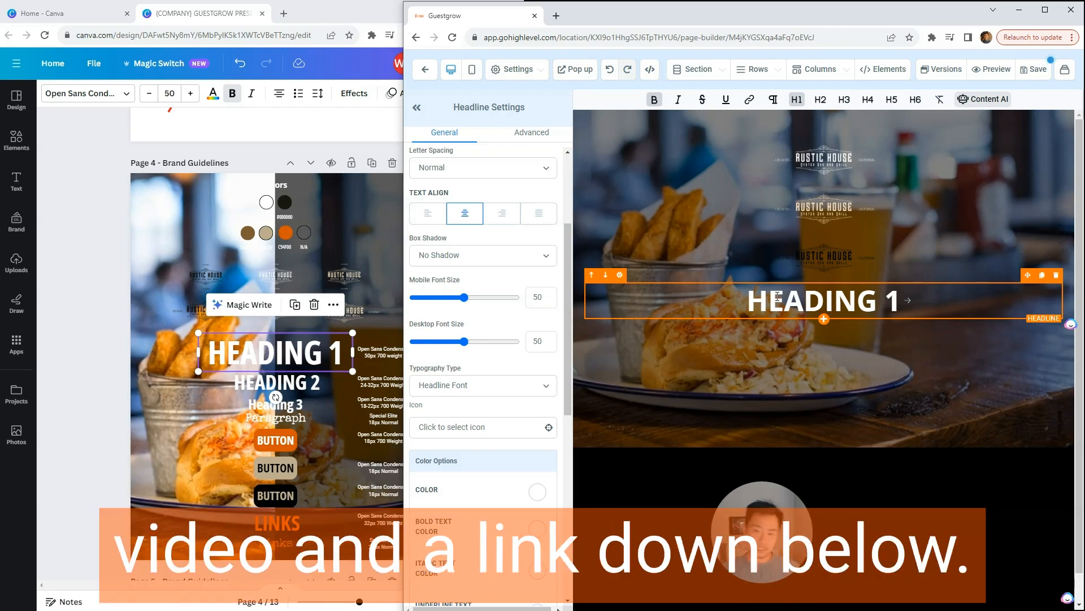
click(785, 300)
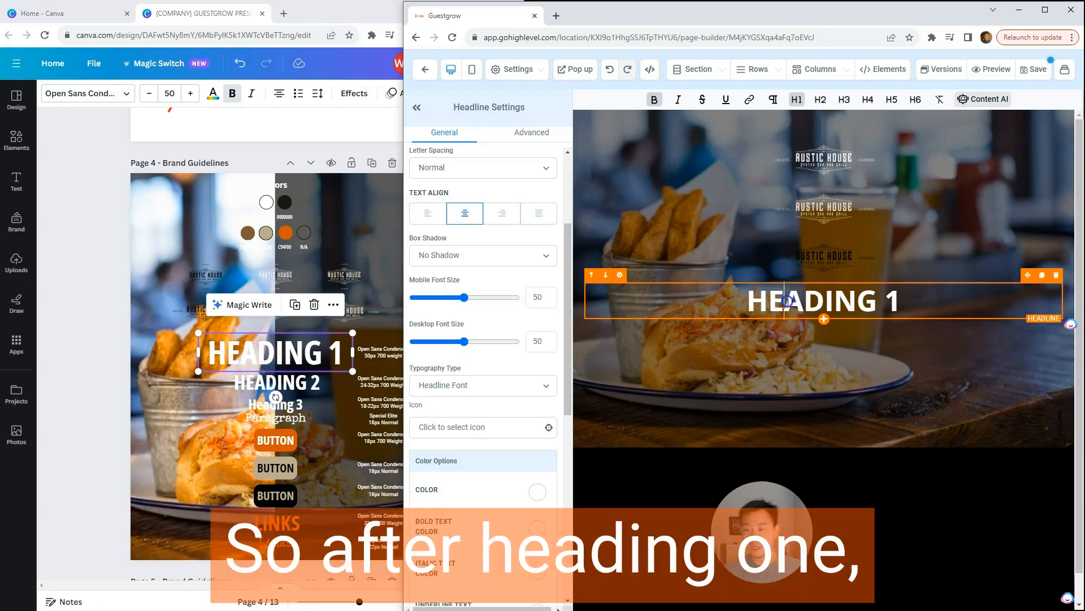
click(1042, 275)
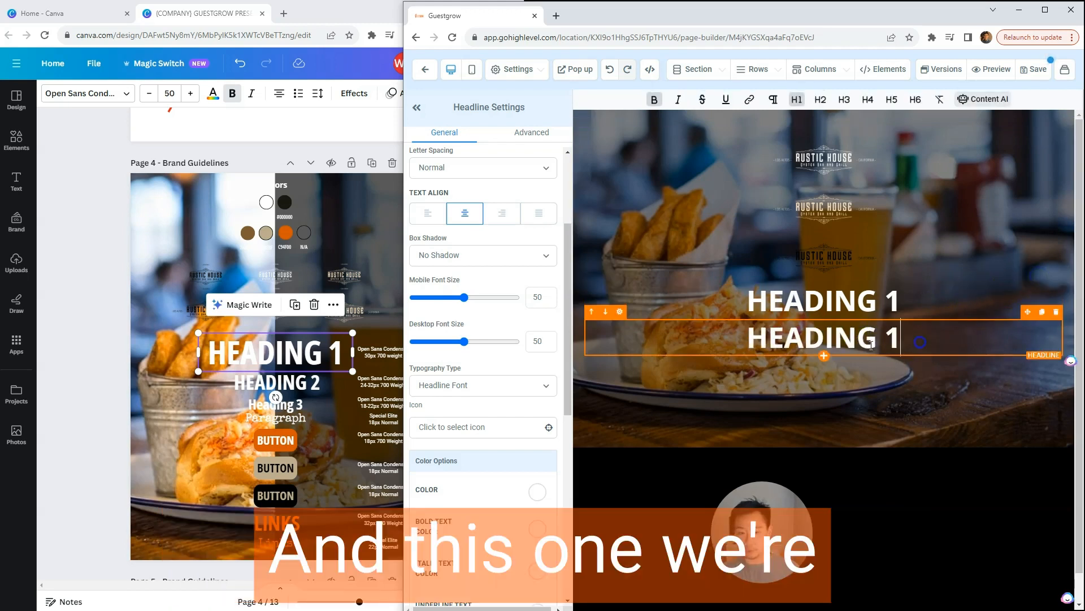
key(BackSpace)
text(2)
Step: Format the "HEADING 2" headline as H2 and set both its mobile and desktop font size to 32
click(892, 340)
key(ctrl+a)
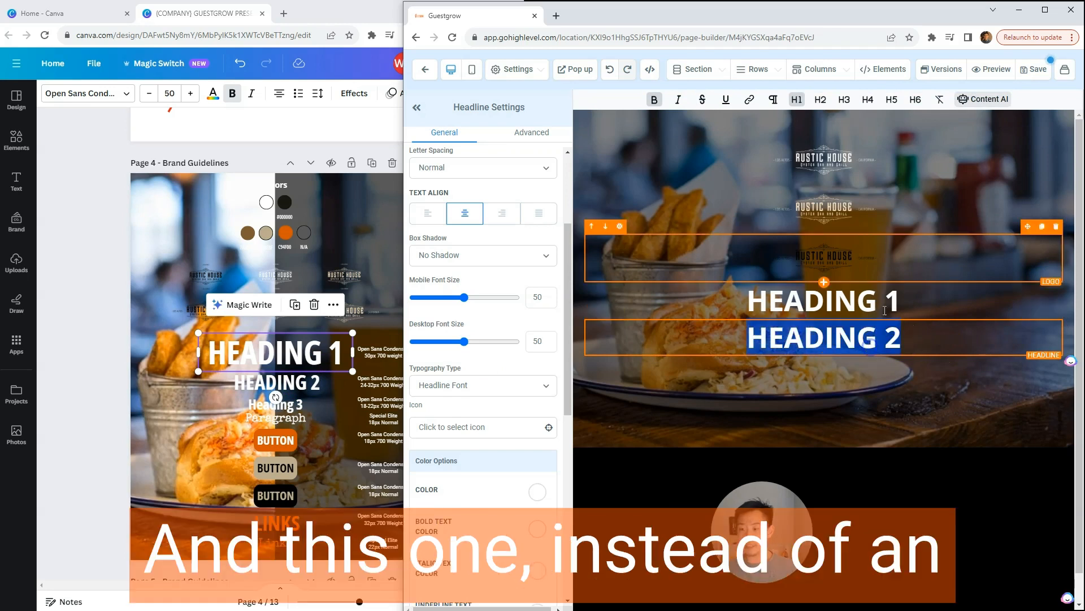
click(821, 99)
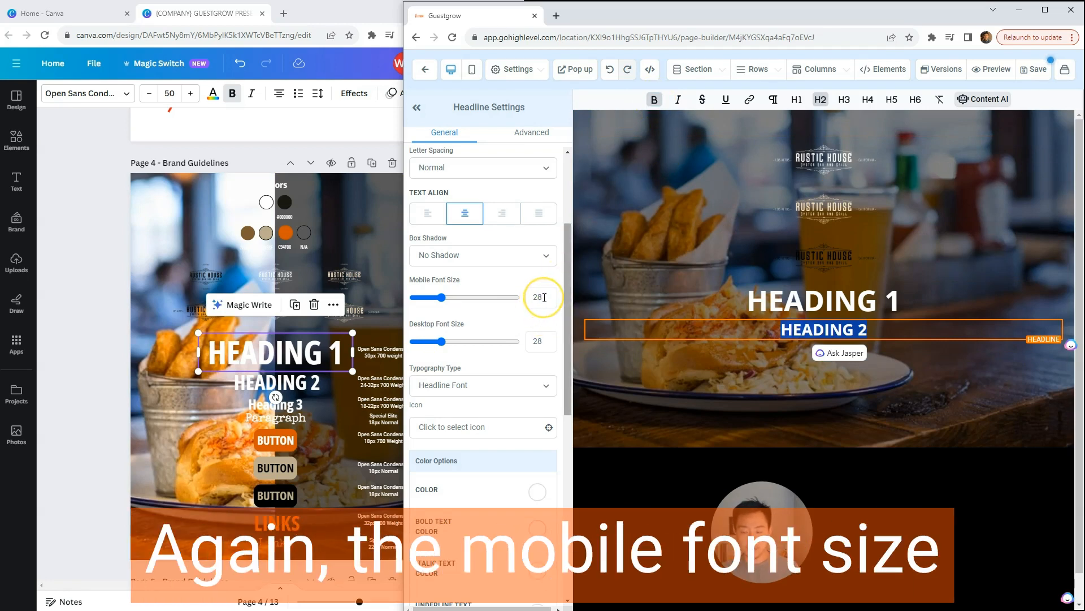
drag(545, 298, 526, 300)
text(32)
double_click(538, 340)
text(32)
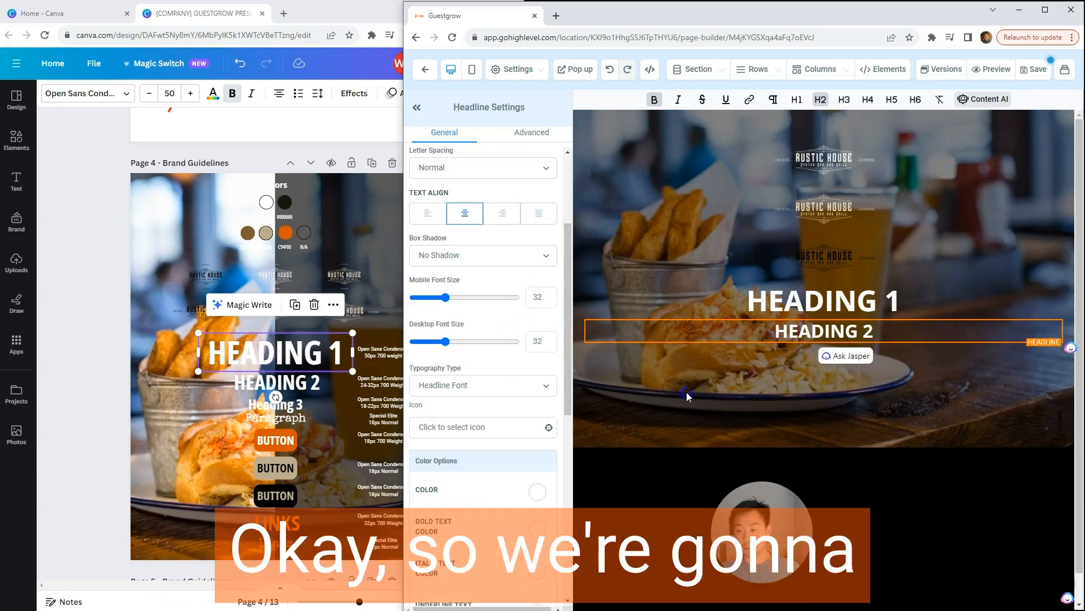
click(761, 319)
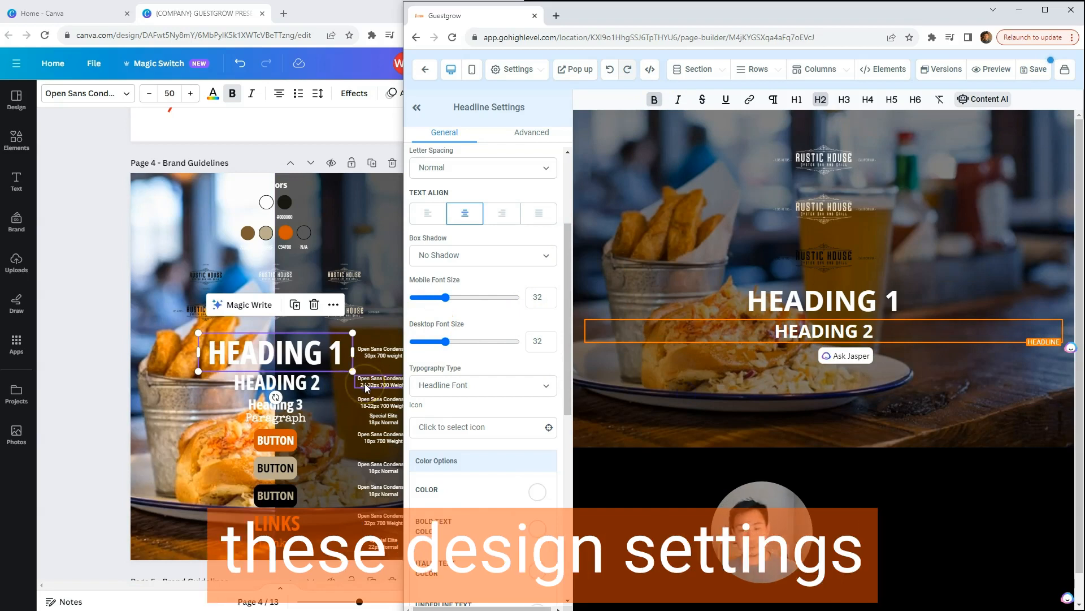
click(374, 405)
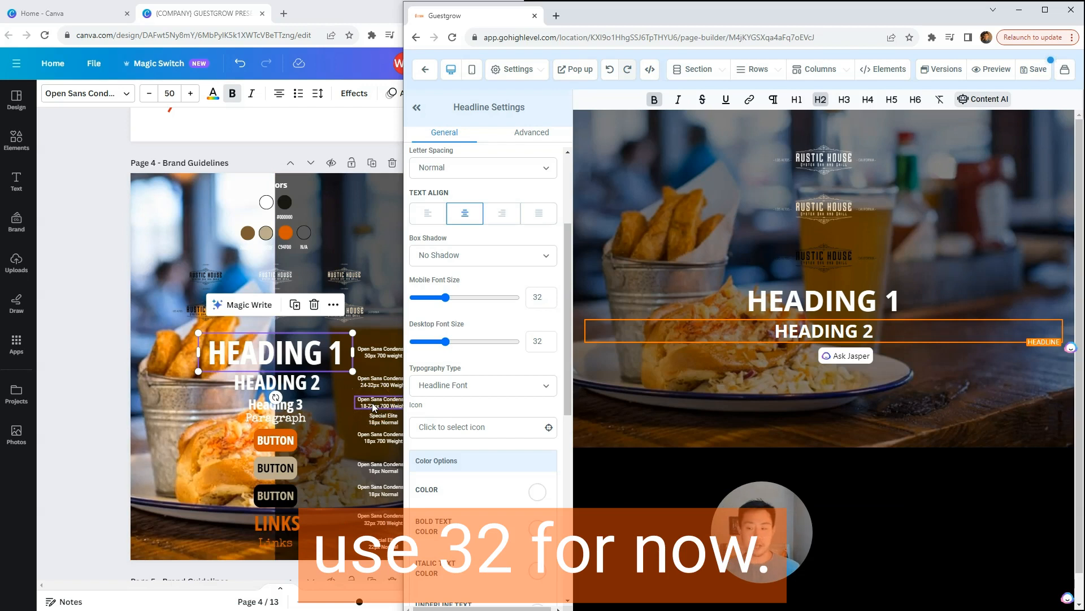
click(378, 390)
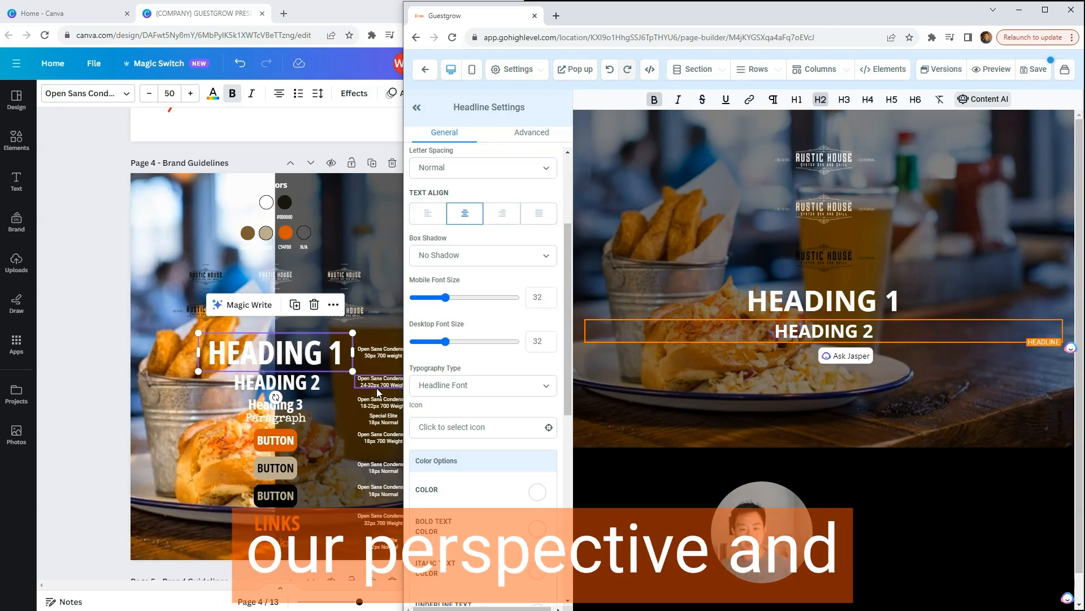
click(654, 104)
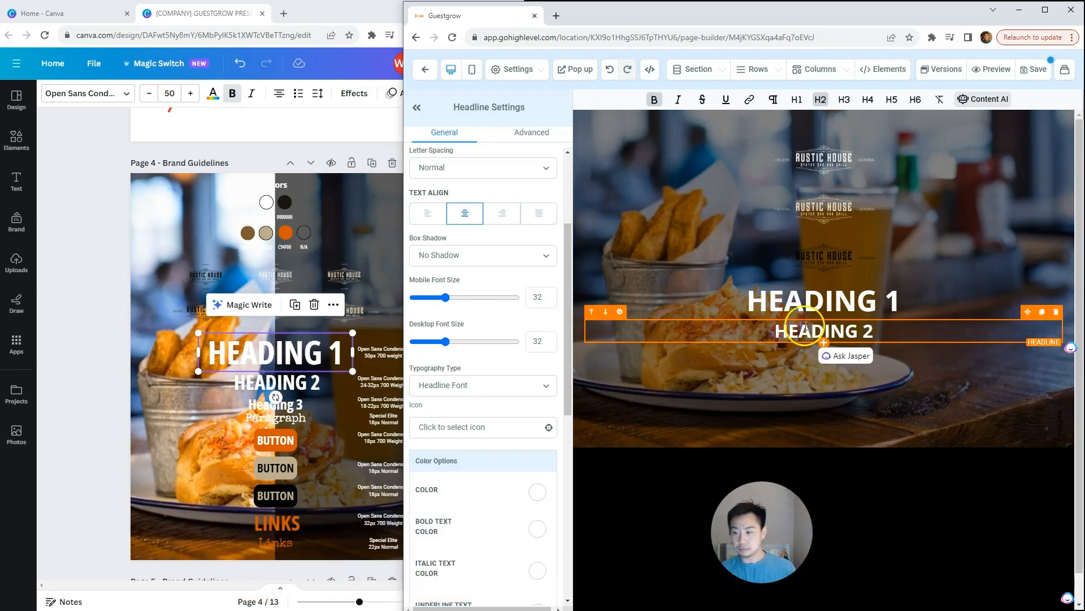
Step: Duplicate the "HEADING 2" headline and format the copy as H3
click(844, 332)
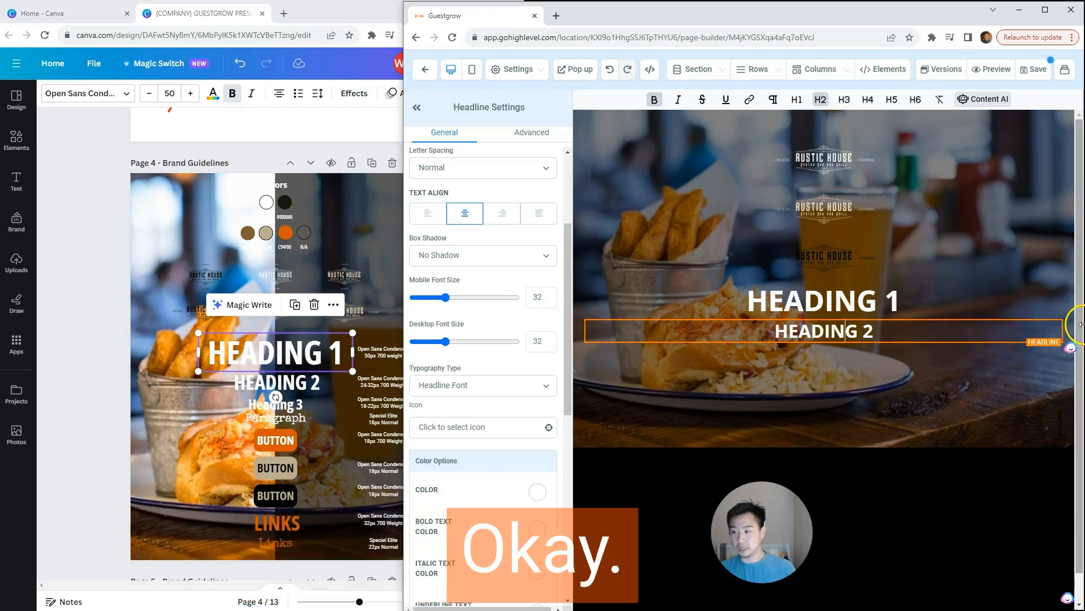
click(1043, 314)
click(858, 353)
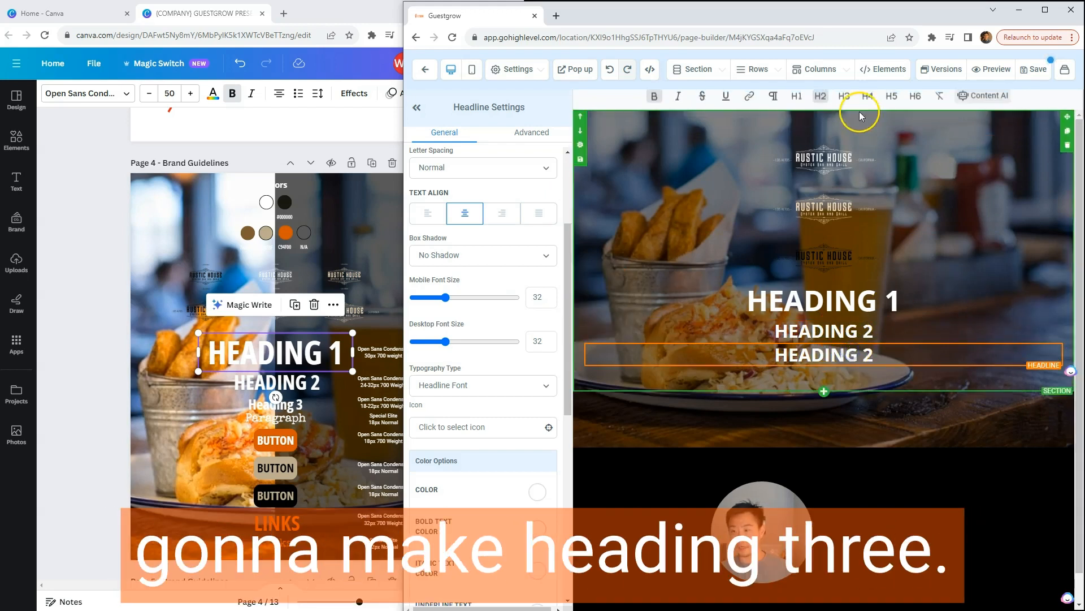
key(ctrl+a)
click(845, 101)
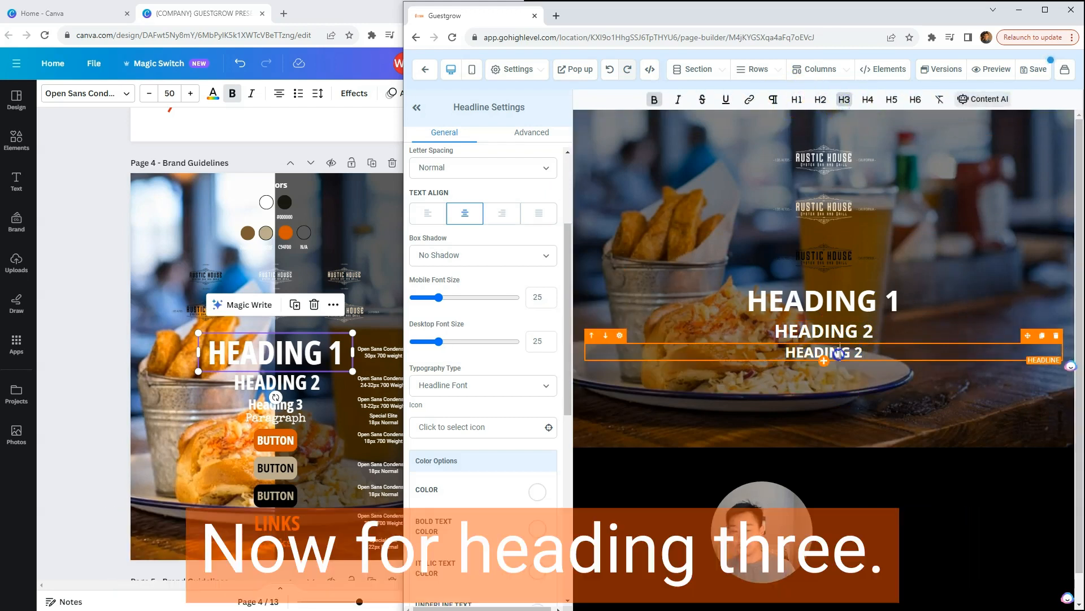
Step: Check the Heading 3 size in the Canva brand guidelines and change the H3 headline's text to "HEADING 3"
click(354, 412)
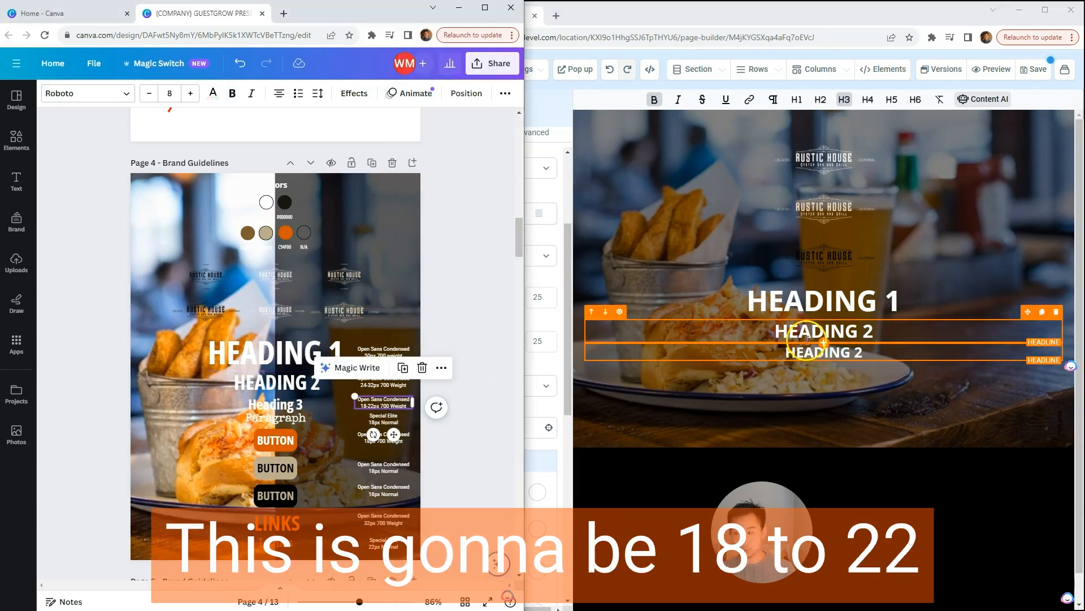
triple_click(814, 353)
key(Right)
key(BackSpace)
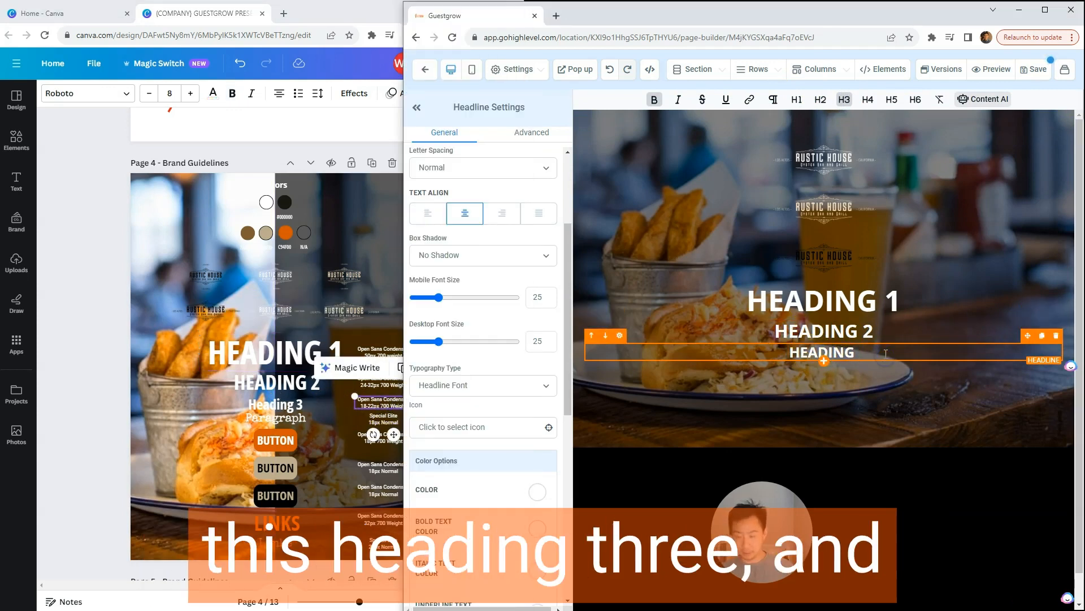
text(3)
Step: Set both the mobile and desktop font size of the "HEADING 3" headline to 22
triple_click(833, 354)
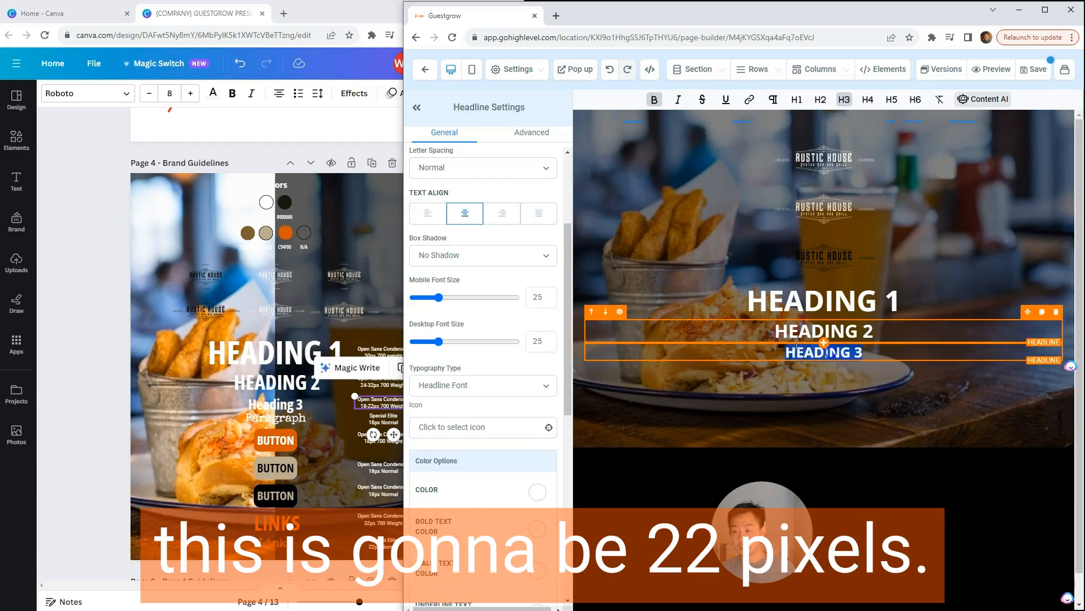
drag(547, 299, 520, 298)
text(22)
double_click(539, 340)
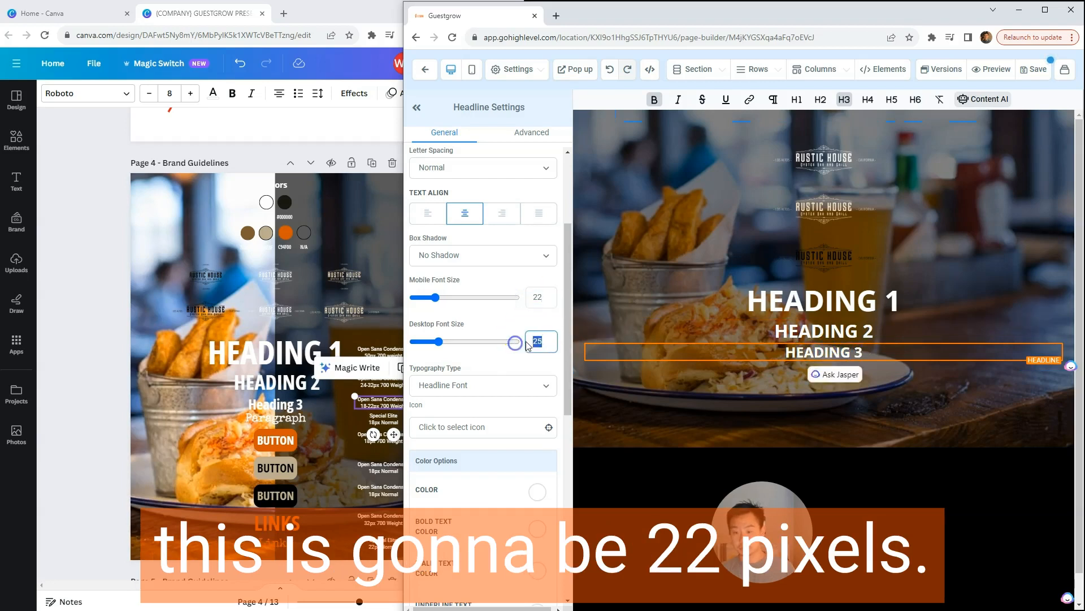
text(22)
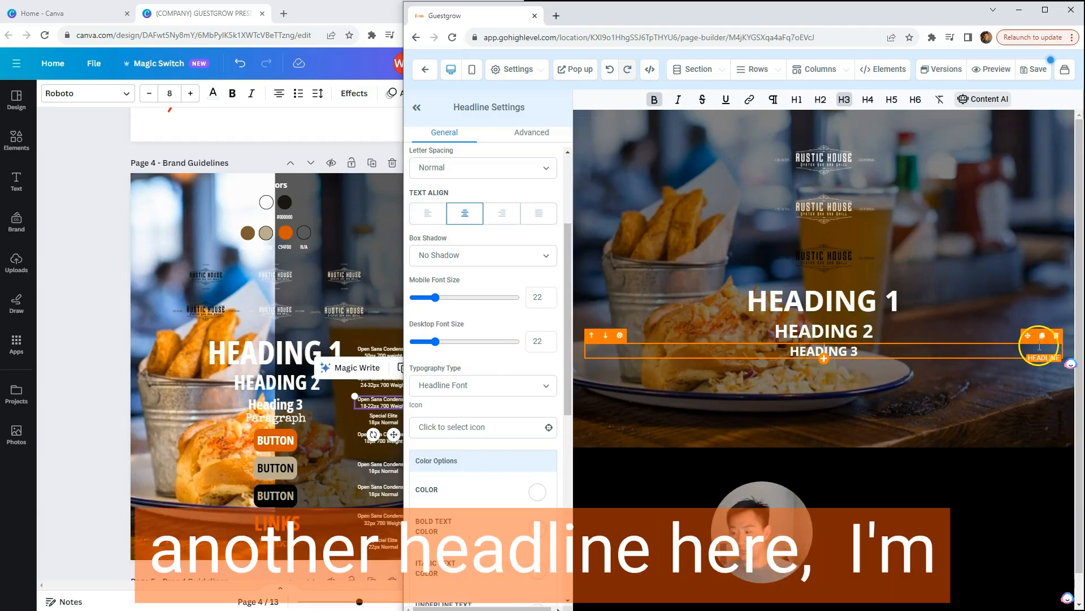
Step: Add a paragraph element below "HEADING 3" and check the content font in the page's typography settings
click(824, 359)
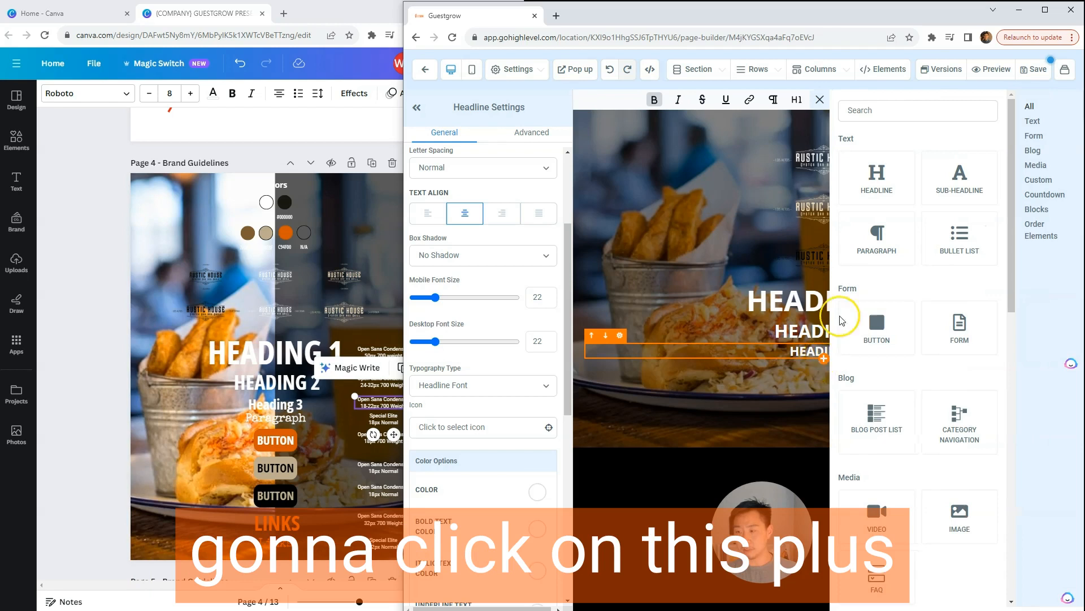
click(877, 238)
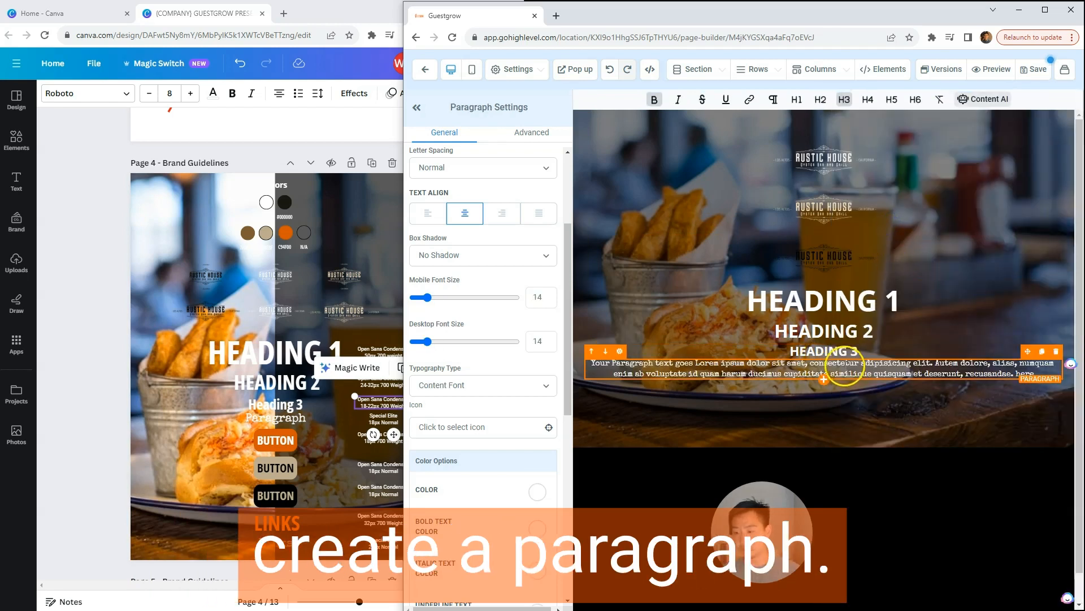
click(821, 363)
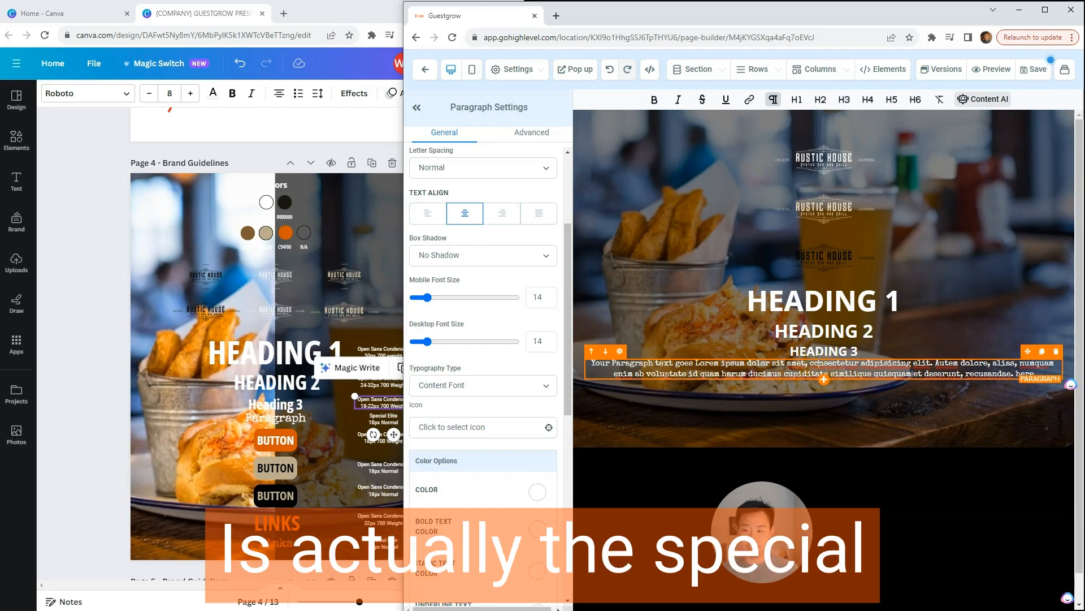
click(524, 70)
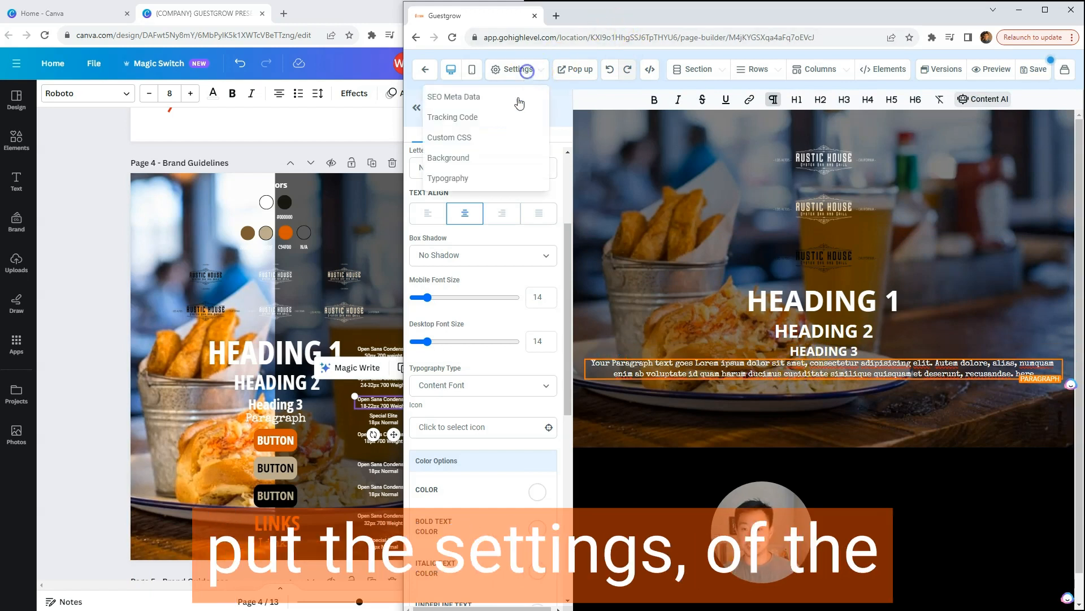
click(463, 178)
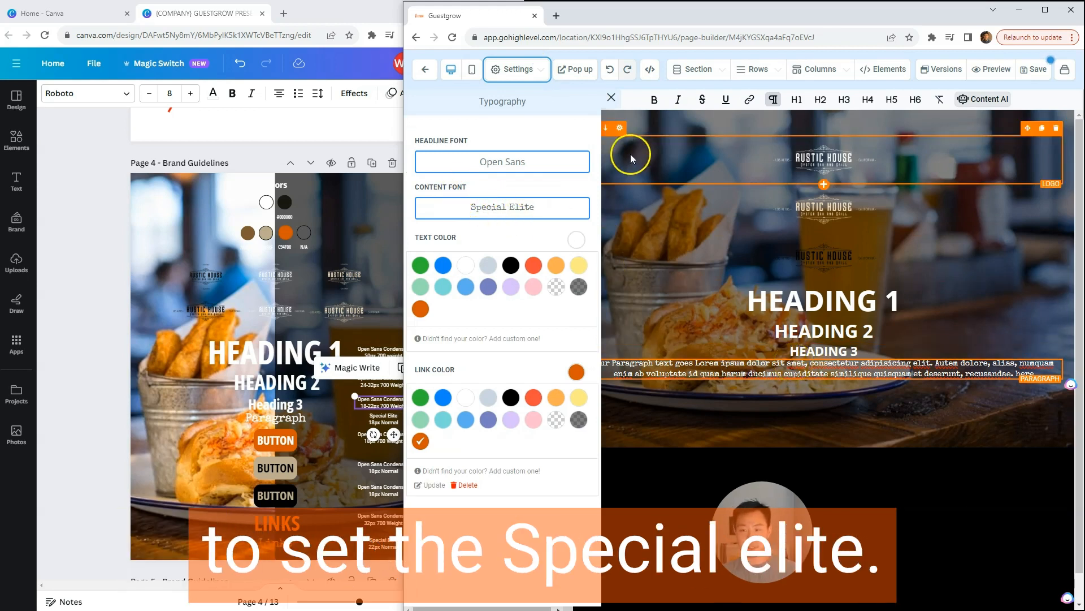
click(610, 98)
Step: Check the paragraph specification in the Canva brand guidelines and set the paragraph's mobile and desktop font size to 18
triple_click(750, 369)
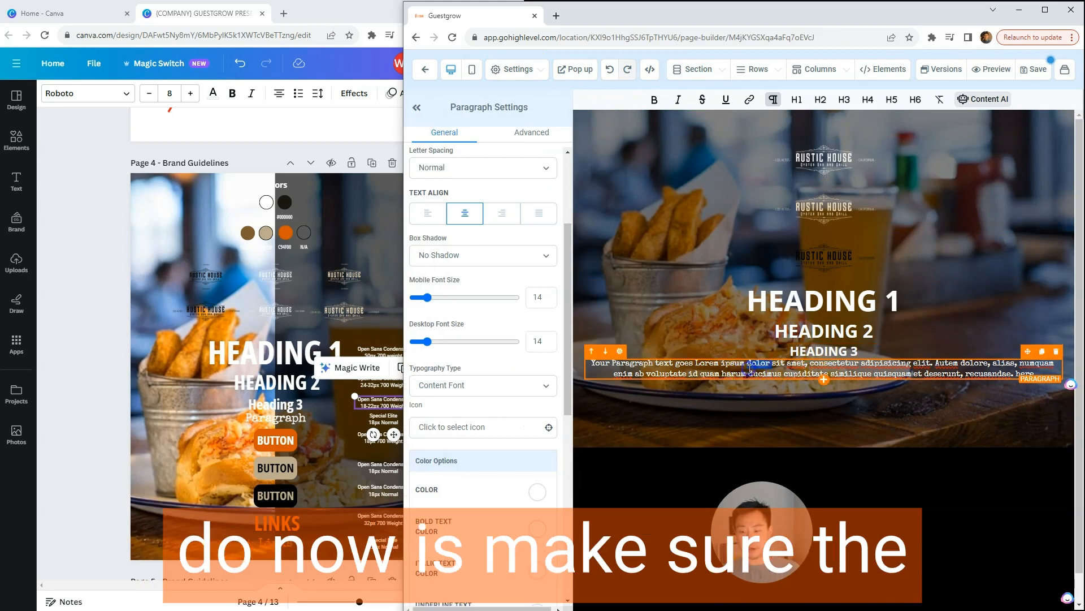
click(374, 420)
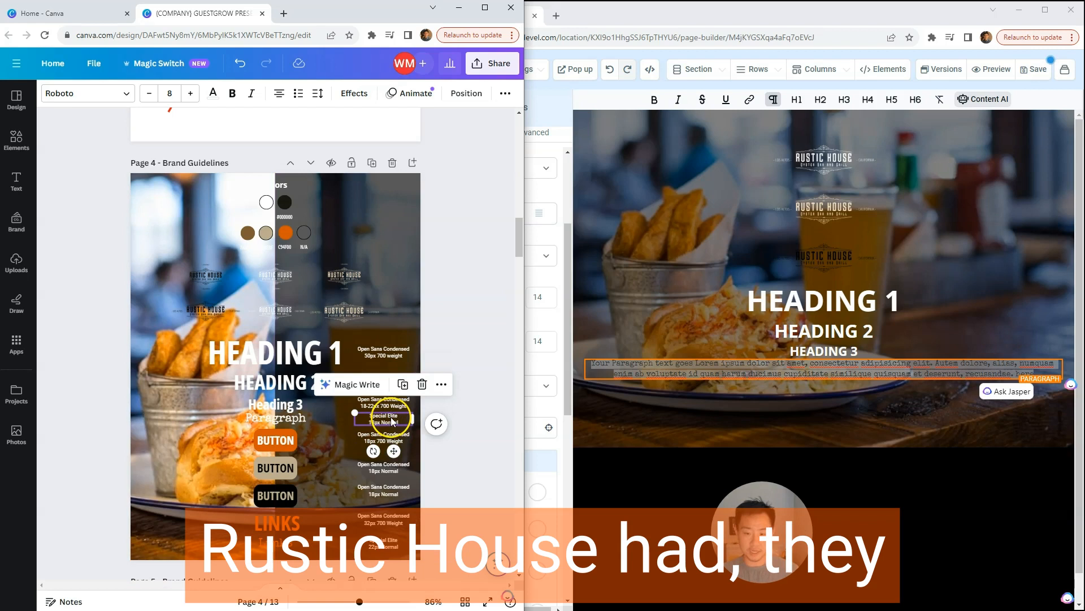
click(722, 363)
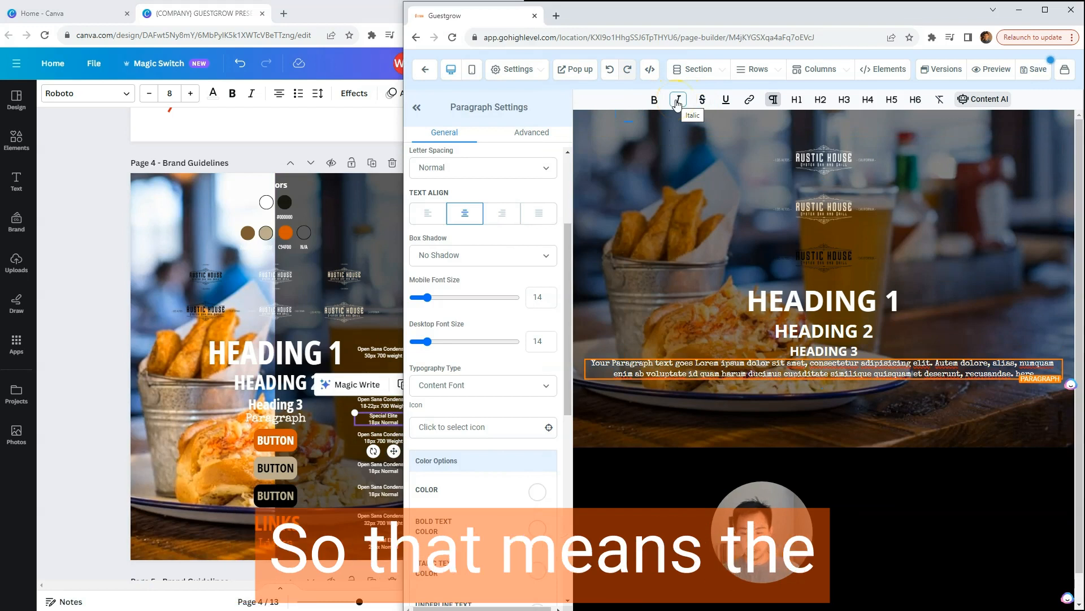
triple_click(755, 364)
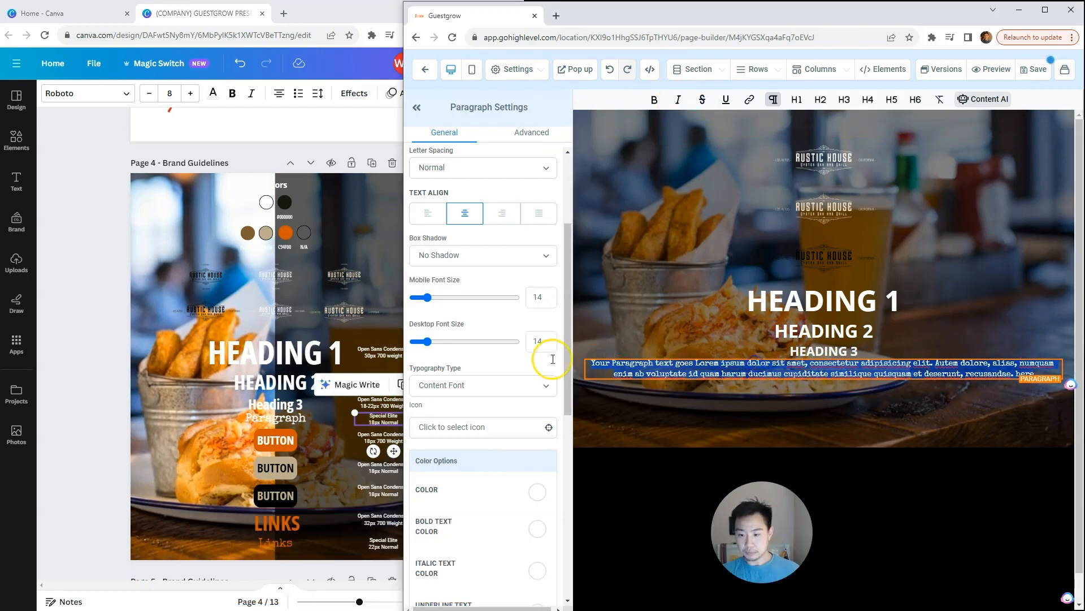
double_click(537, 297)
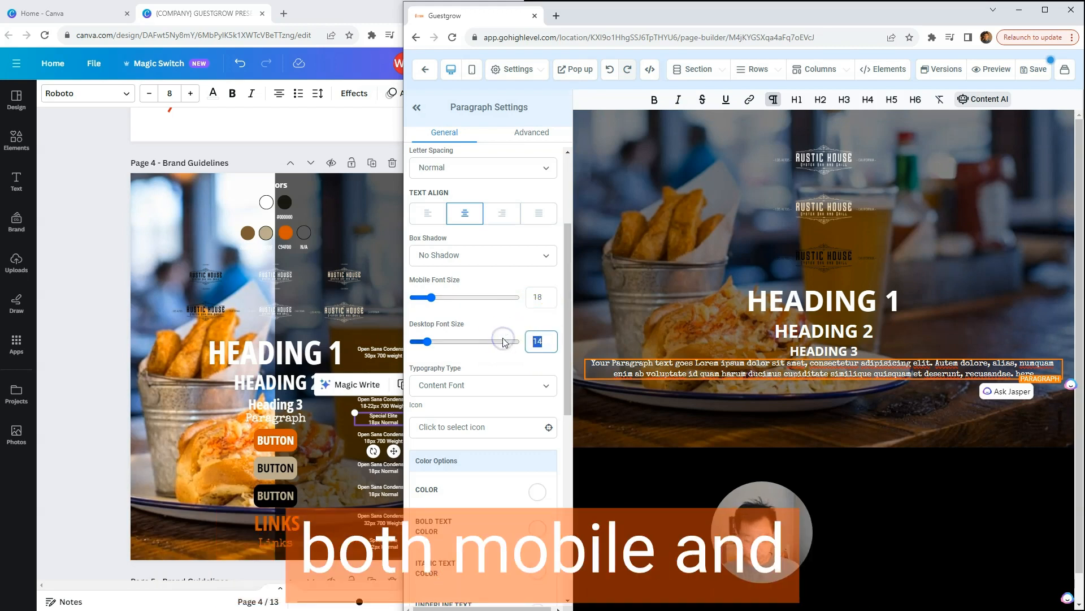
text(18)
Step: Replace the paragraph's placeholder text with "Paragraph"
click(863, 399)
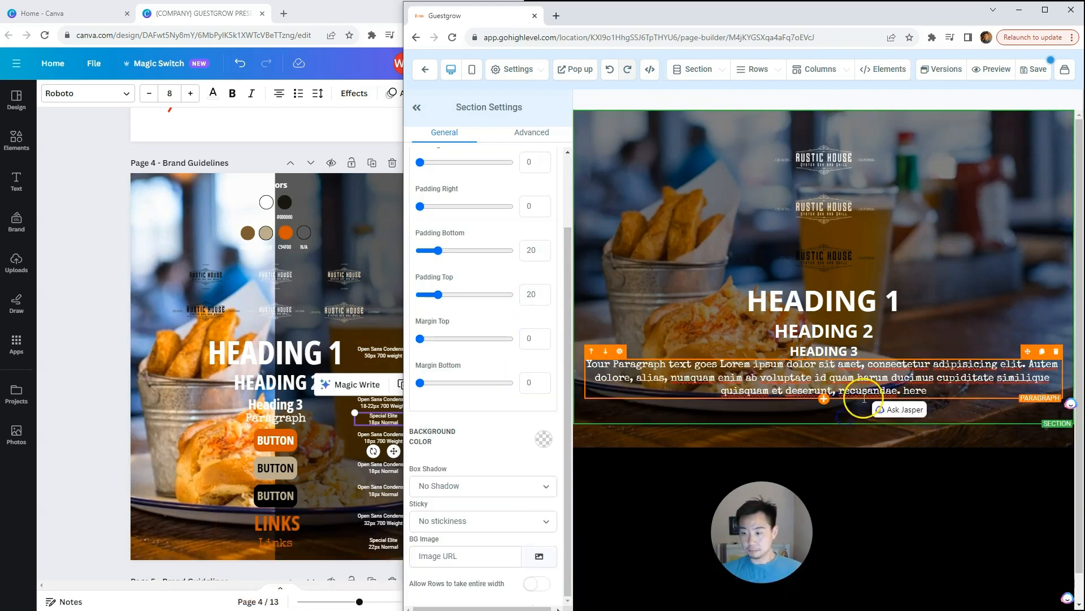
click(864, 399)
triple_click(864, 396)
text(Paragraph)
click(765, 402)
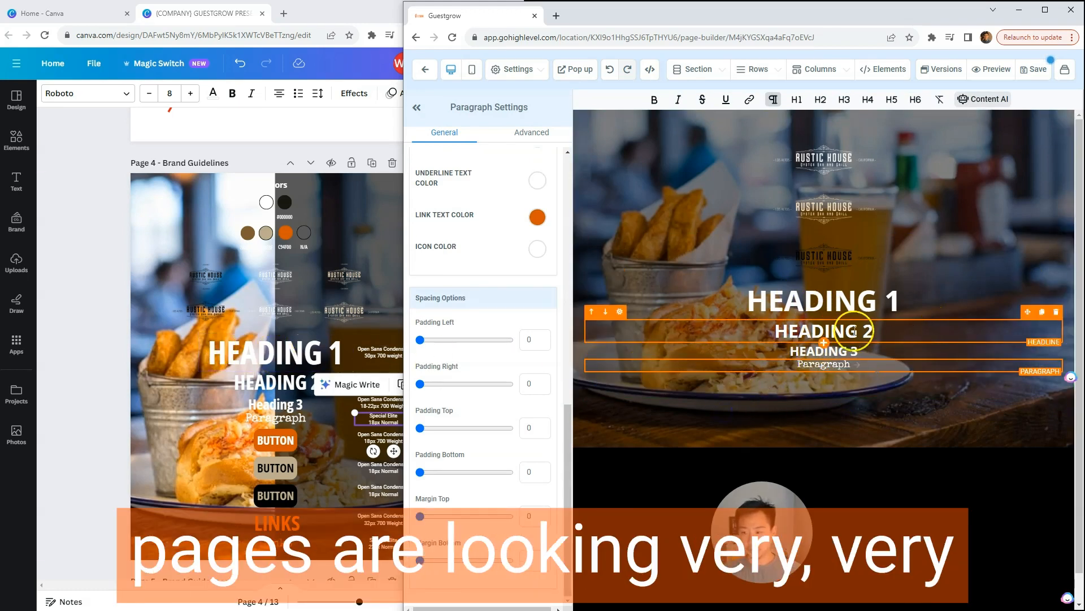
Step: Switch to Canva and move the dark overlay on the Brand Guidelines page so it covers the whole background photo
click(331, 221)
drag(354, 217, 217, 213)
click(473, 253)
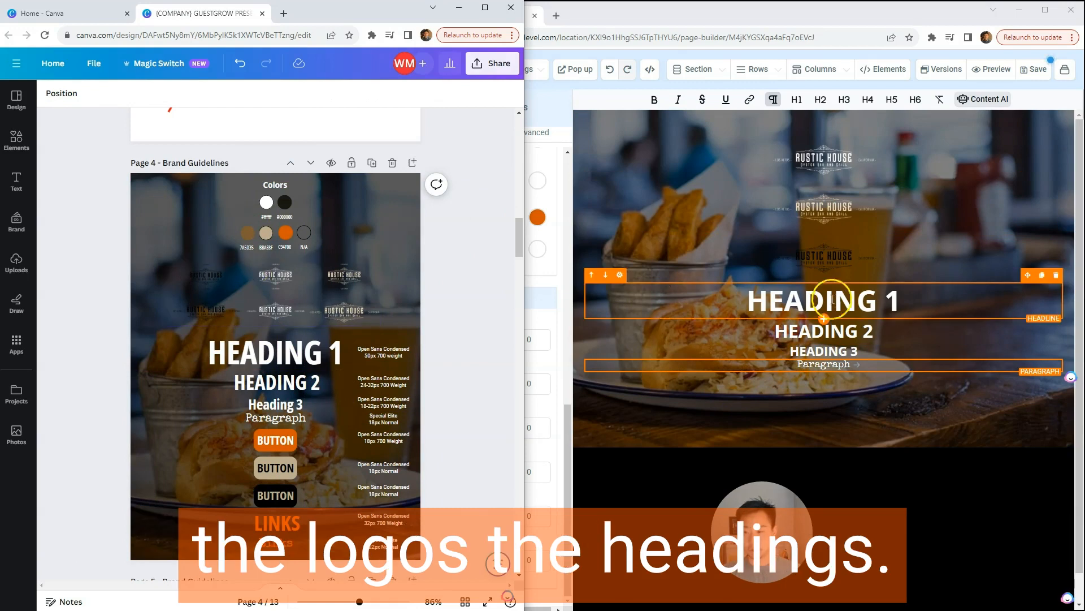
Step: Switch to Guestgrow, search the elements for a button, and add it below the paragraph
click(824, 371)
click(875, 111)
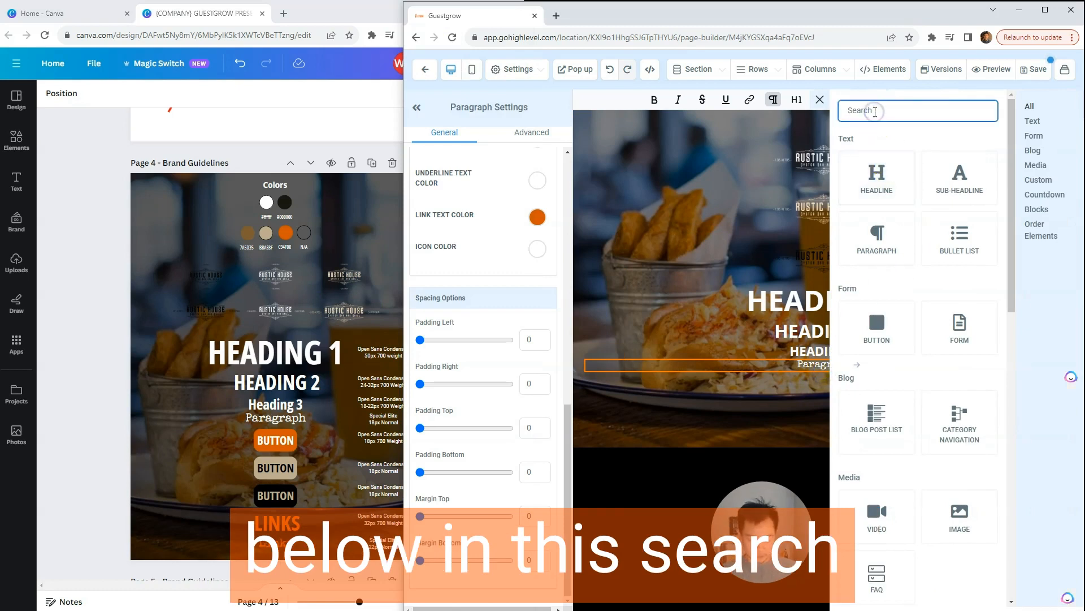
text(button)
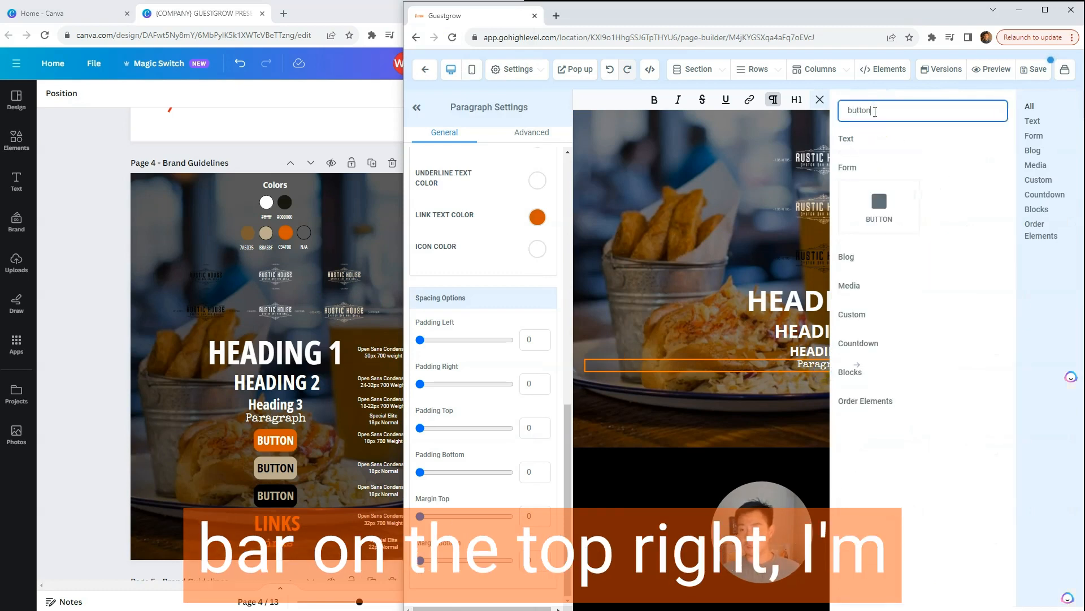
click(888, 207)
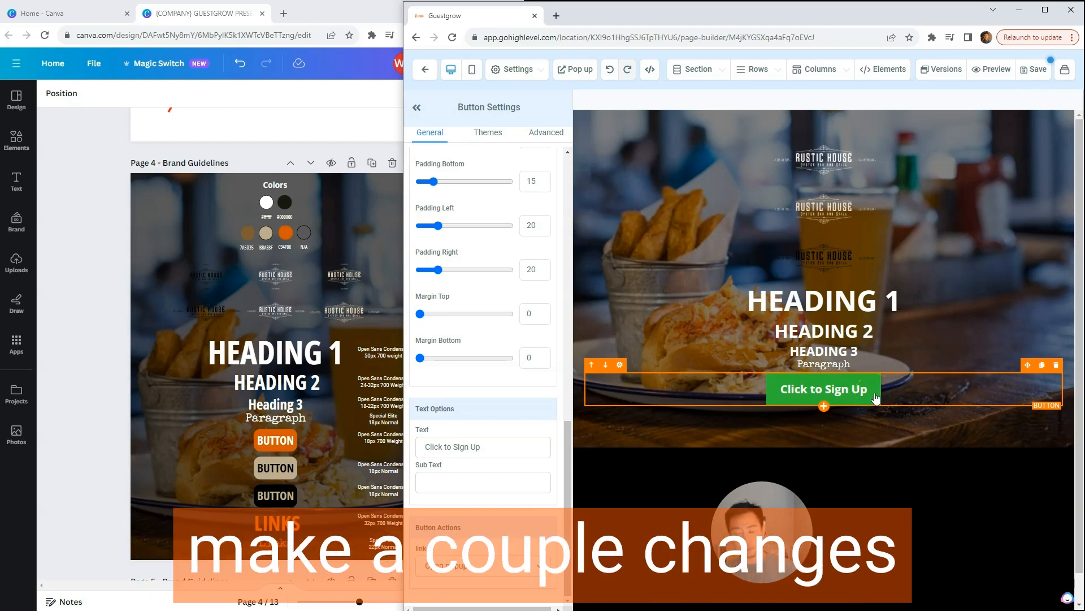
Step: Check the first button in the Canva brand guidelines and set the new Guestgrow button's background color to the brand orange
click(287, 440)
click(312, 443)
click(869, 388)
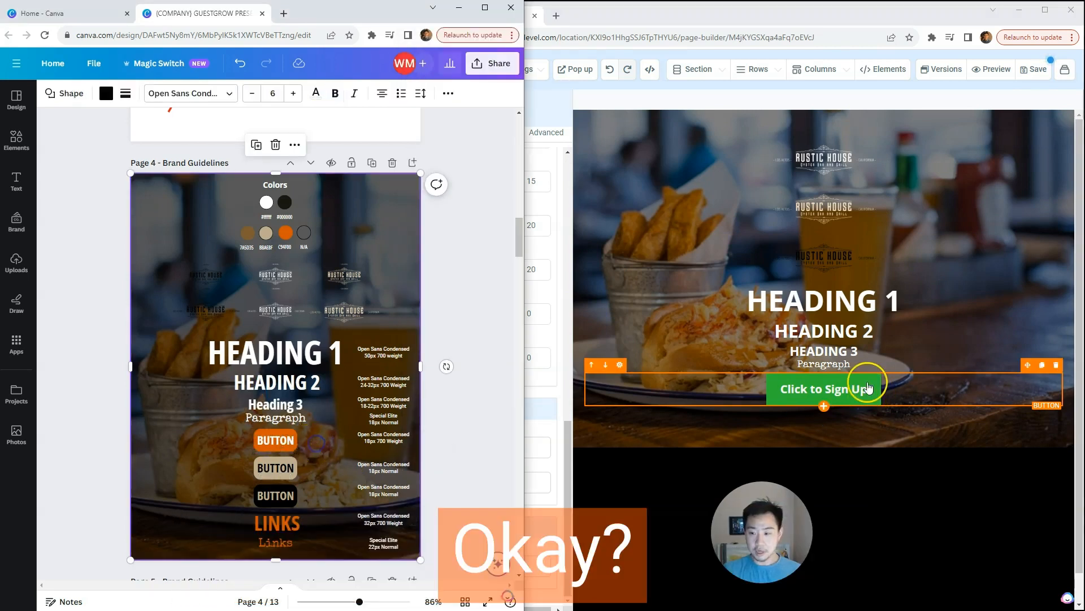
click(868, 388)
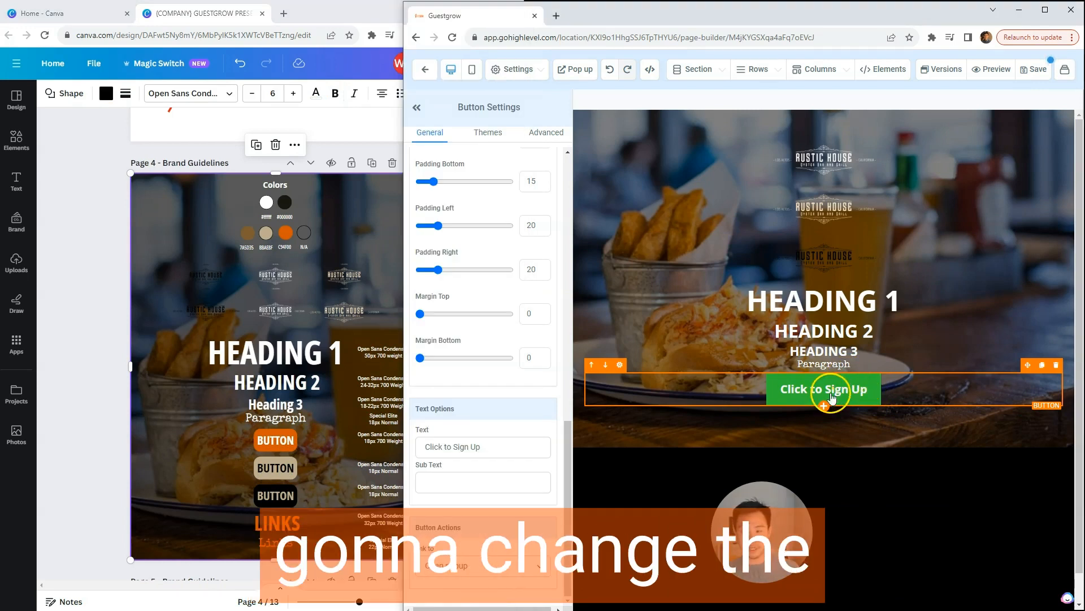
scroll(502, 356, up, 10)
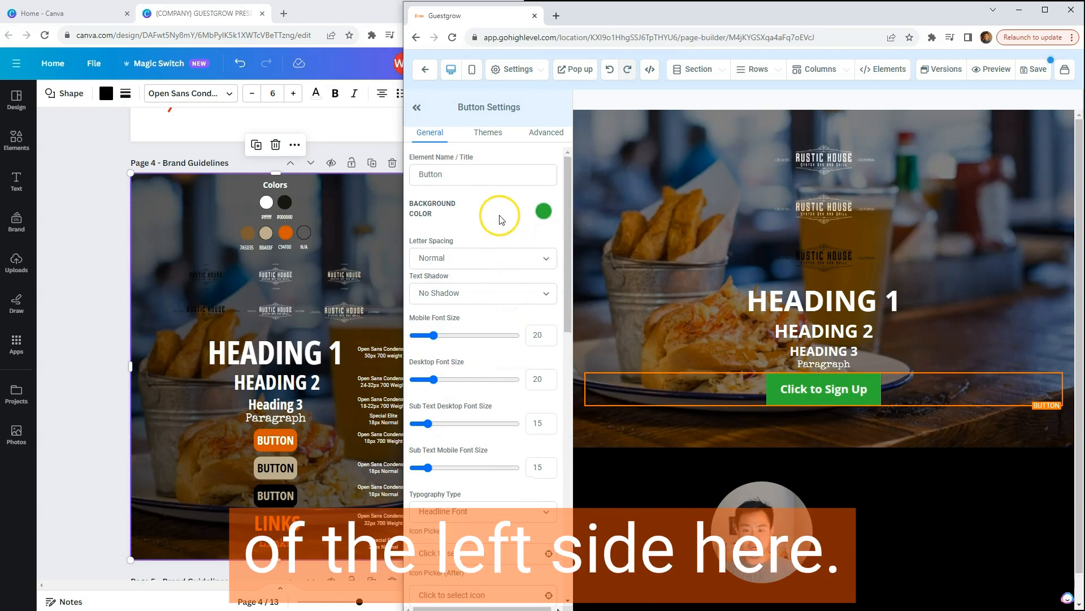
click(545, 211)
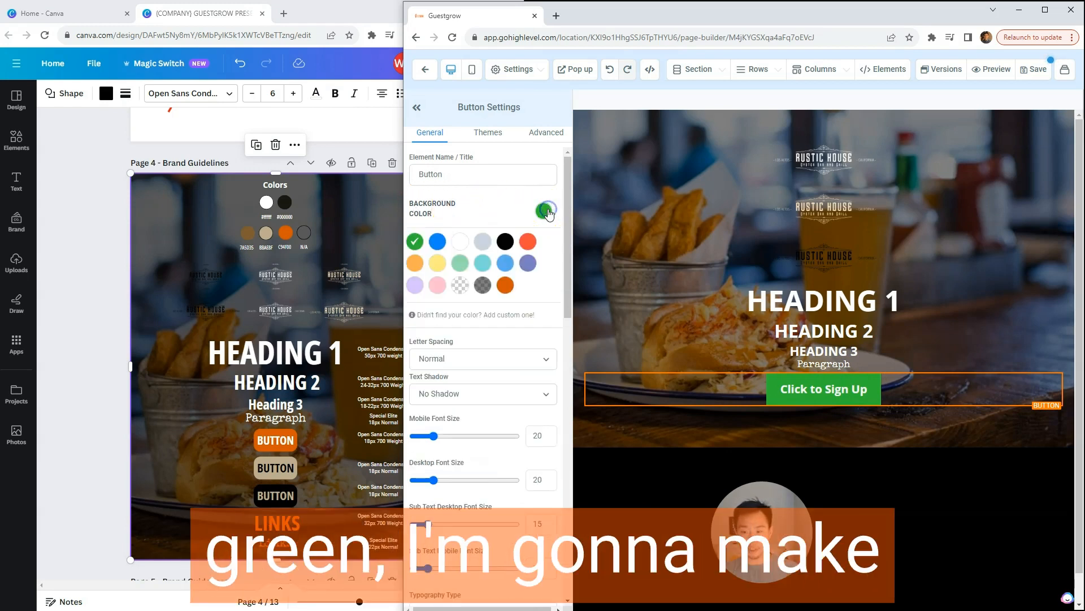
click(505, 286)
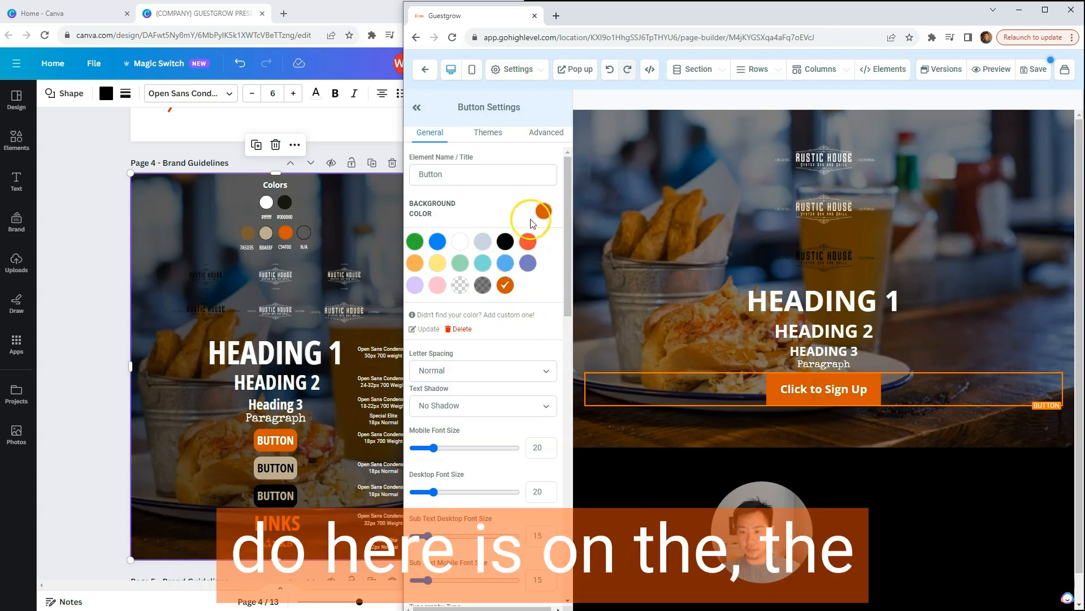
Step: Replace the button's "Click to Sign Up" text with "BUTTON"
drag(567, 190, 565, 512)
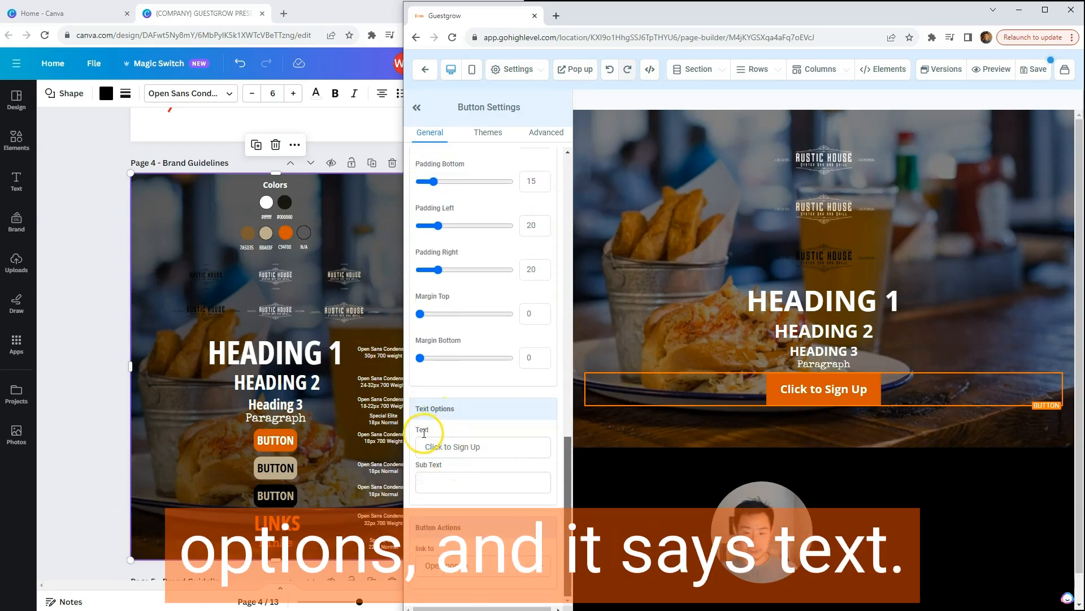
click(440, 448)
drag(487, 450, 371, 443)
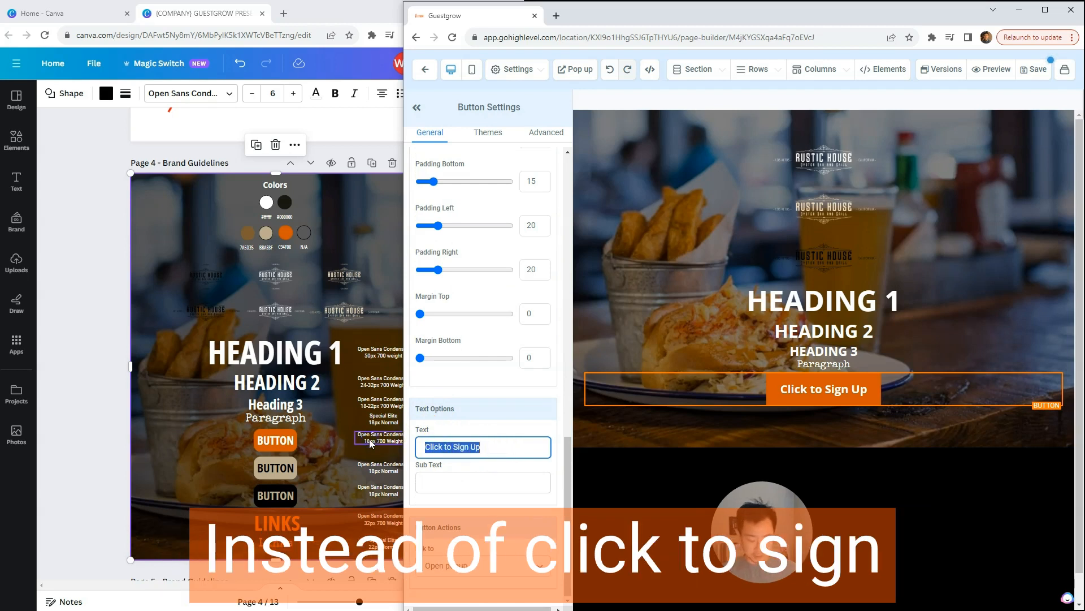
text(BUTTON)
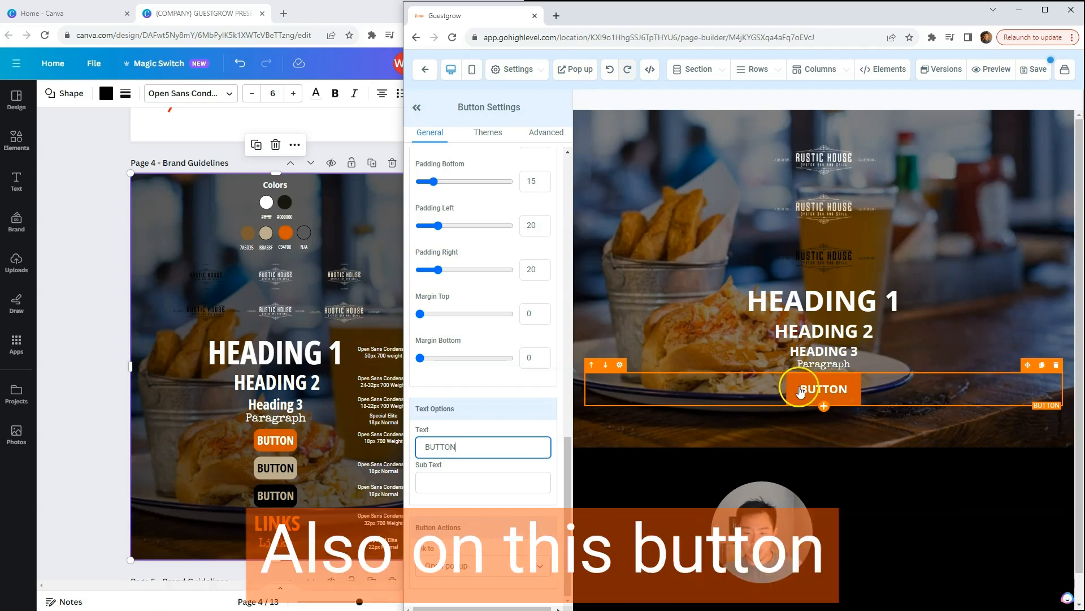
Step: Check the curved orange button in the Canva guidelines and apply a Full Border to the Guestgrow button
click(266, 441)
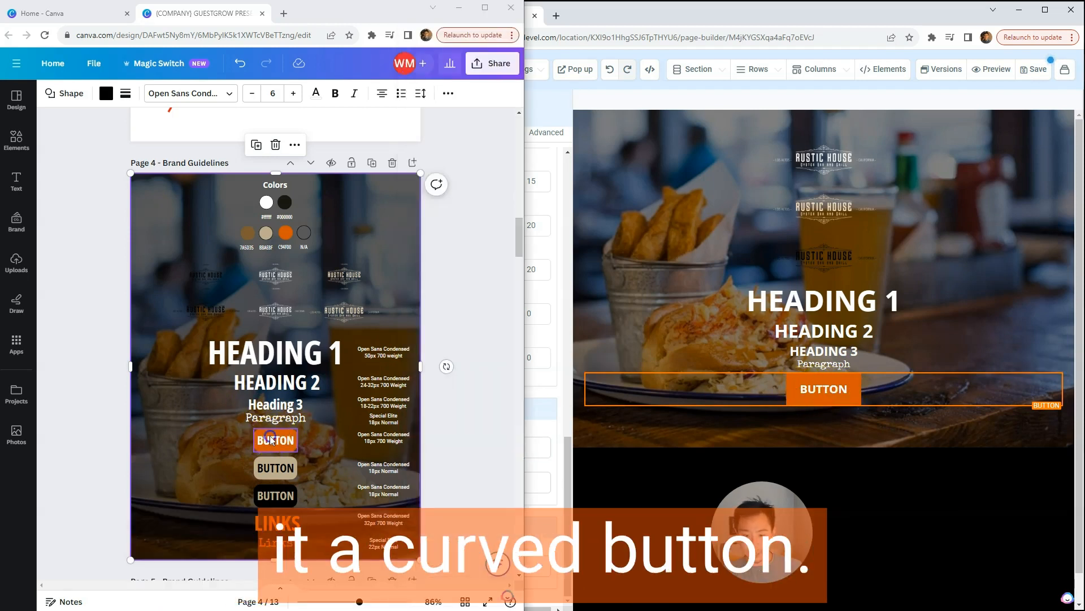
click(764, 389)
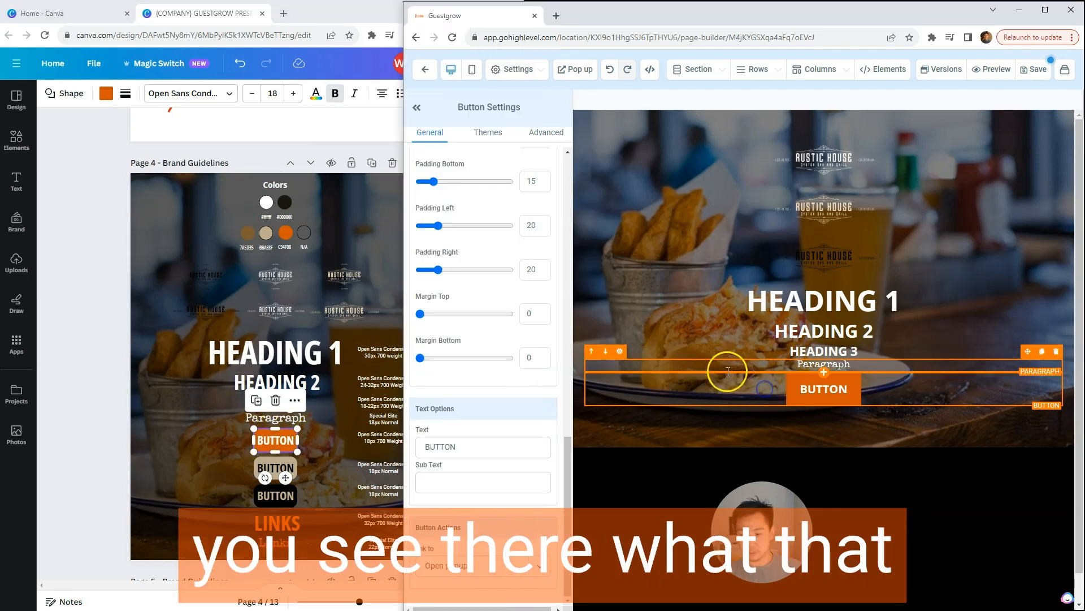
drag(566, 449, 570, 145)
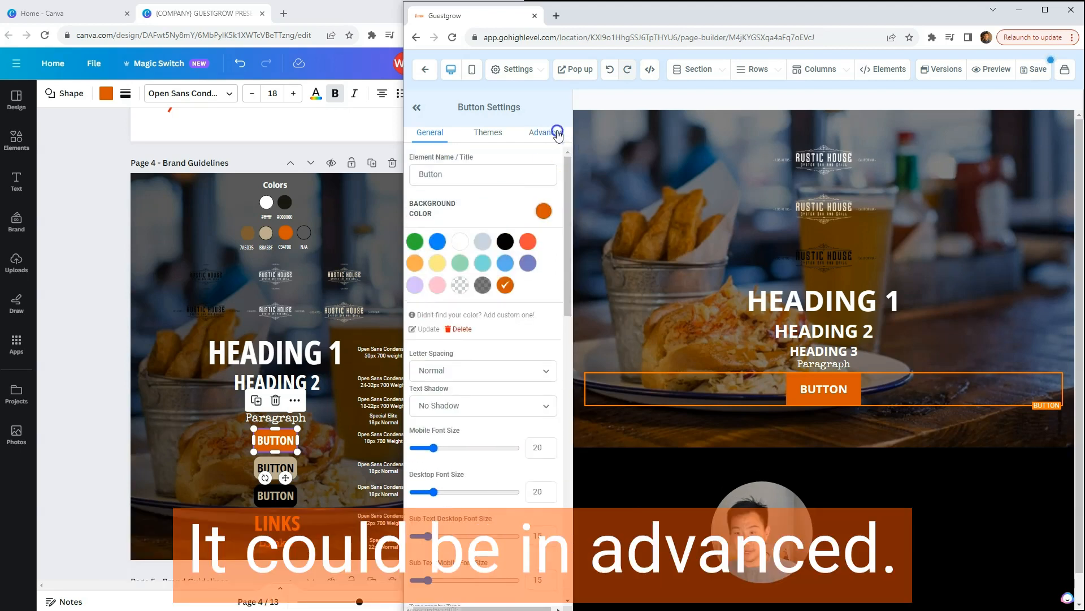
click(557, 131)
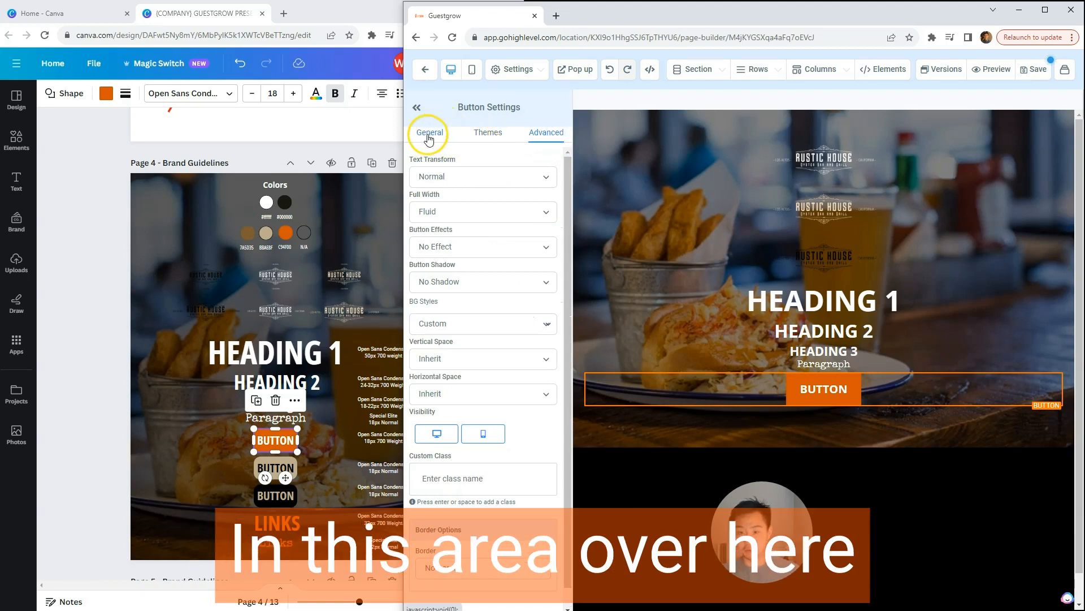
click(496, 135)
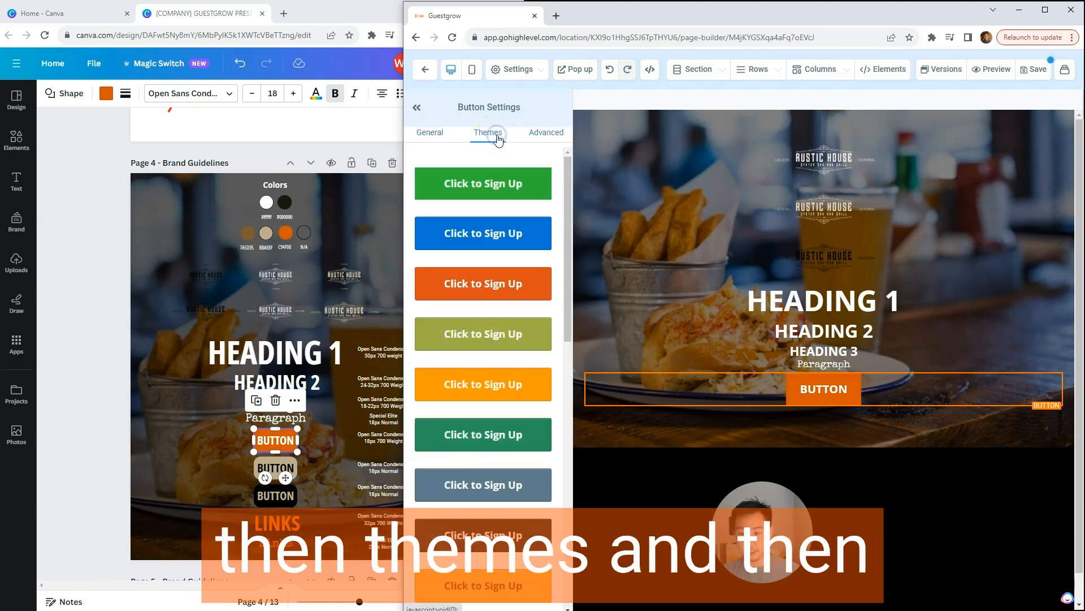
click(541, 138)
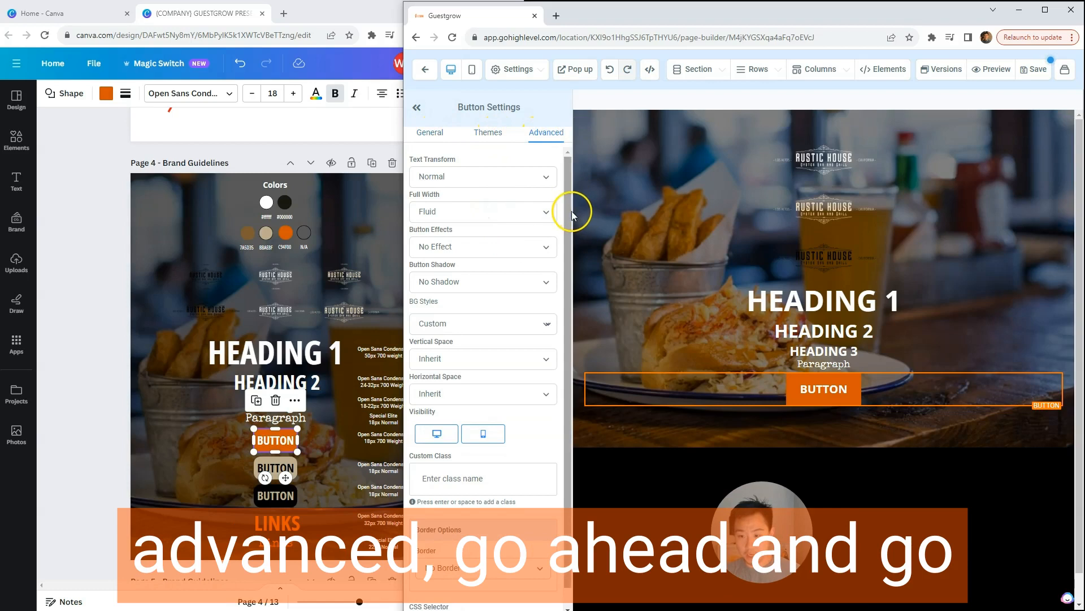
drag(567, 222, 564, 242)
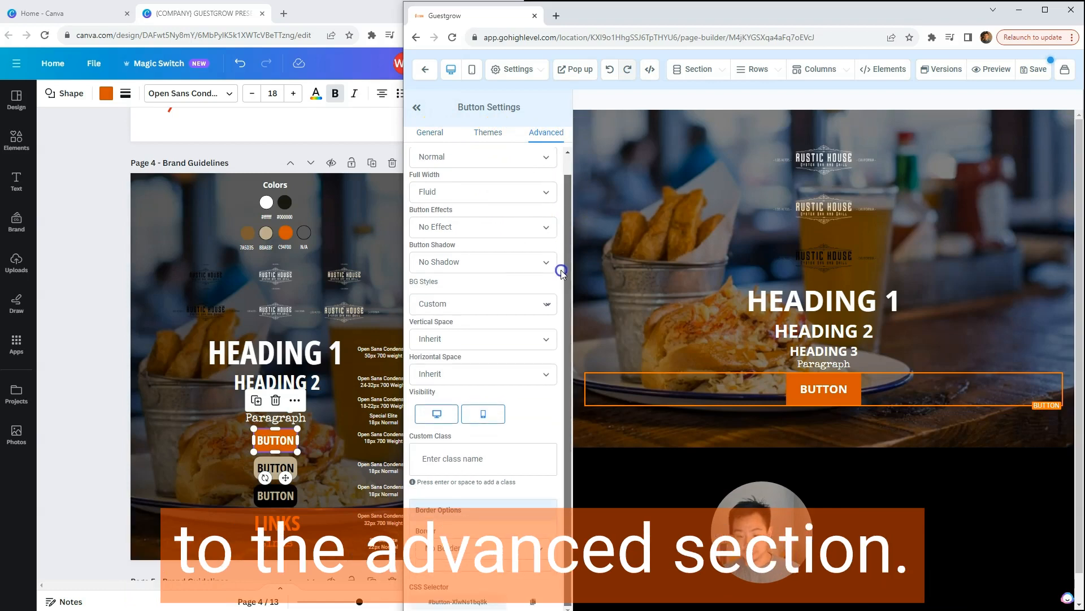
click(472, 549)
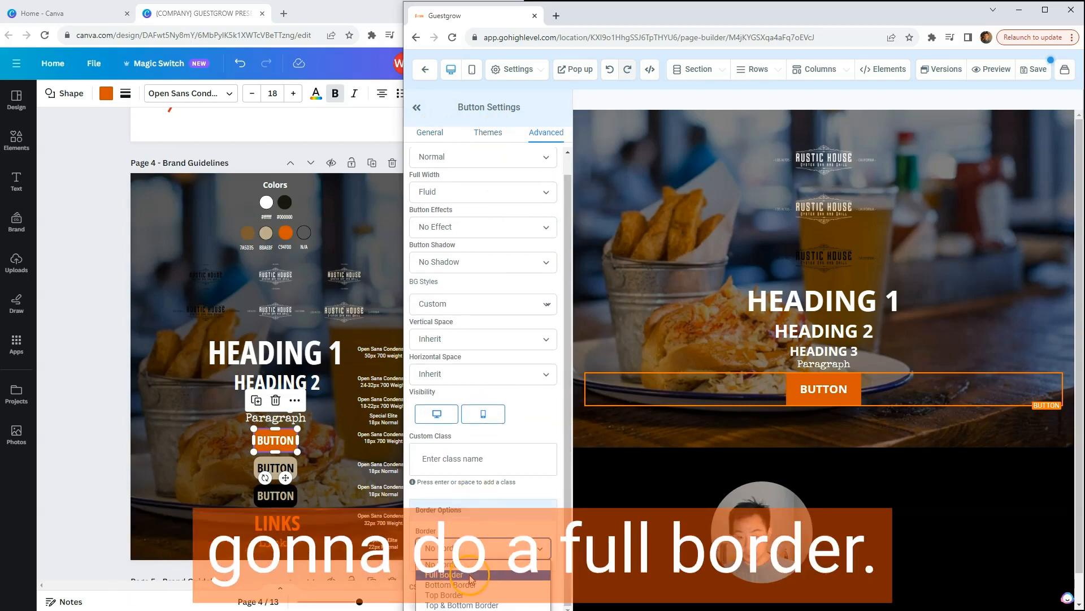
click(471, 576)
Step: Set the button's border radius to 10px and its border color to the brand orange
scroll(486, 430, down, 3)
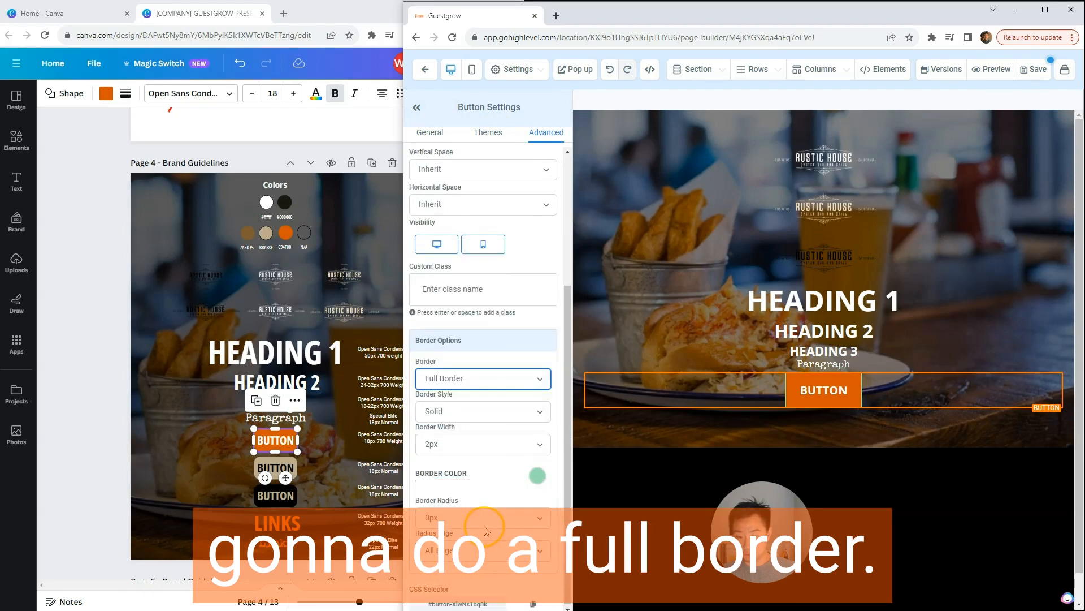
scroll(477, 458, down, 1)
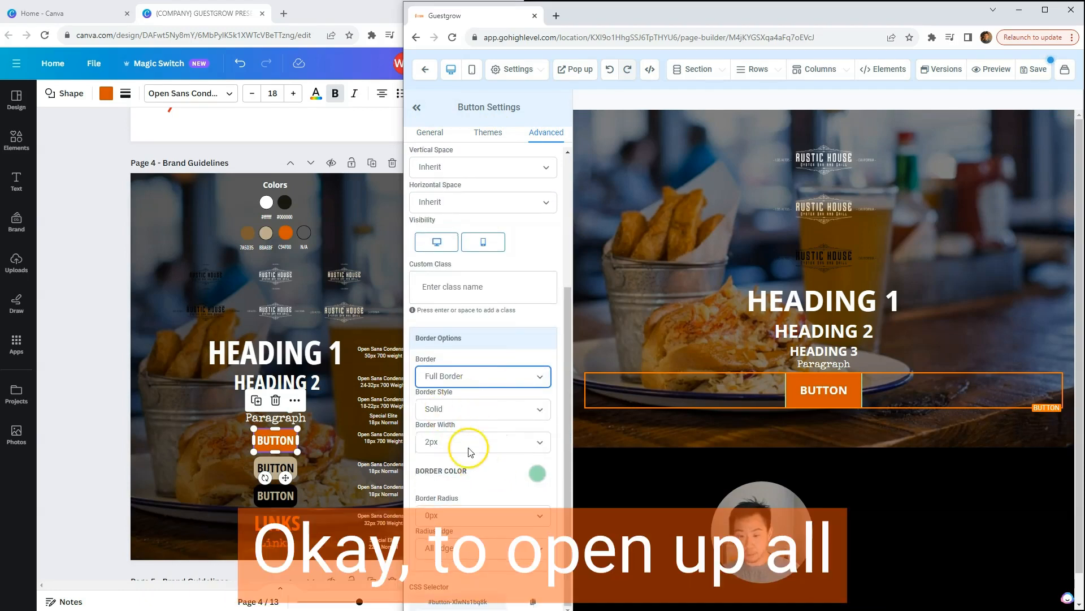
click(473, 517)
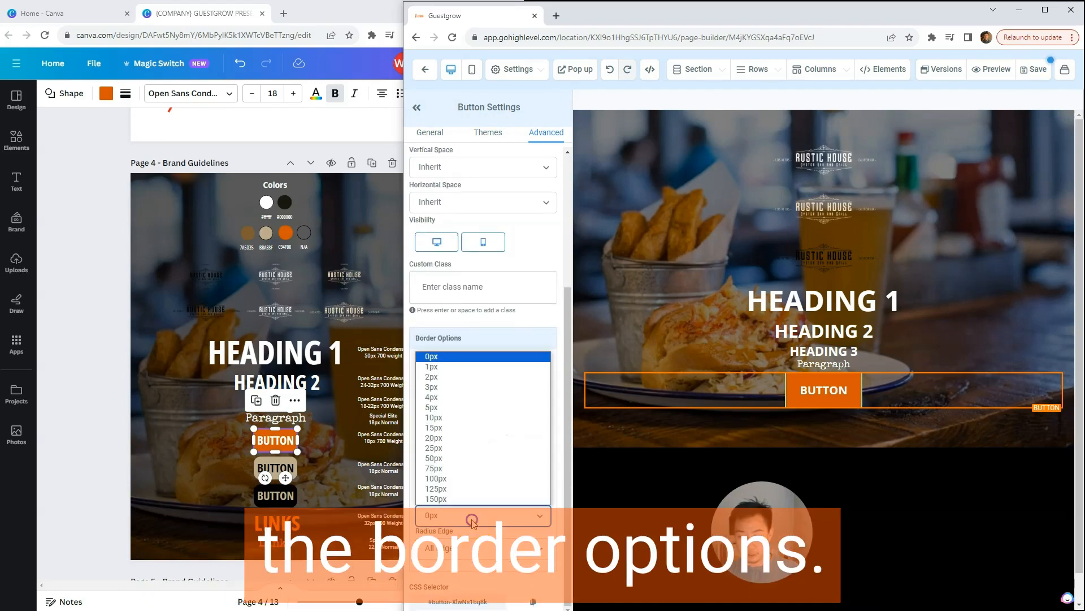
click(455, 417)
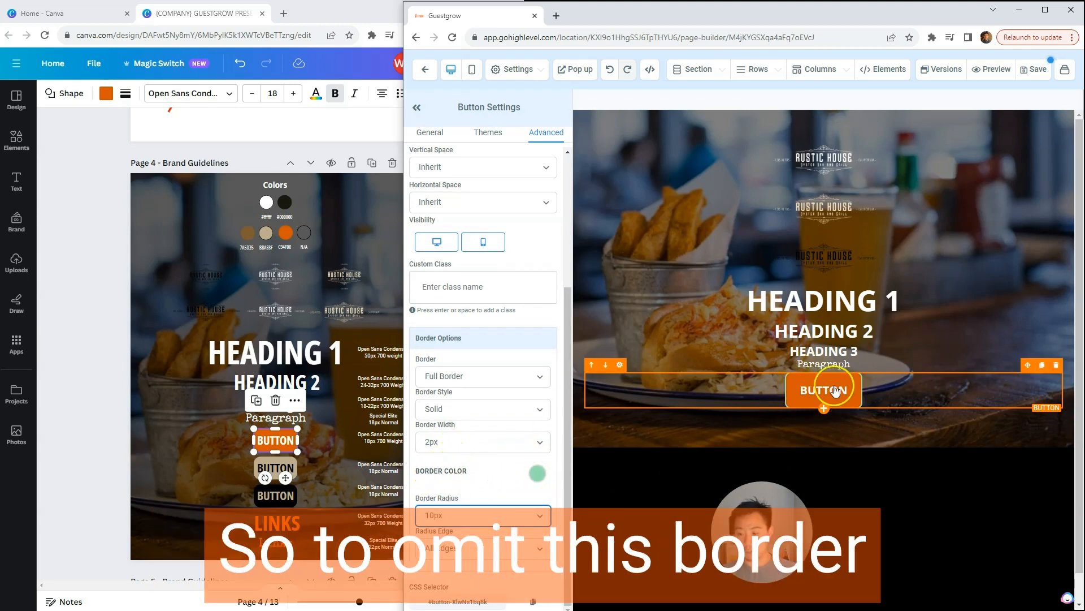
click(537, 473)
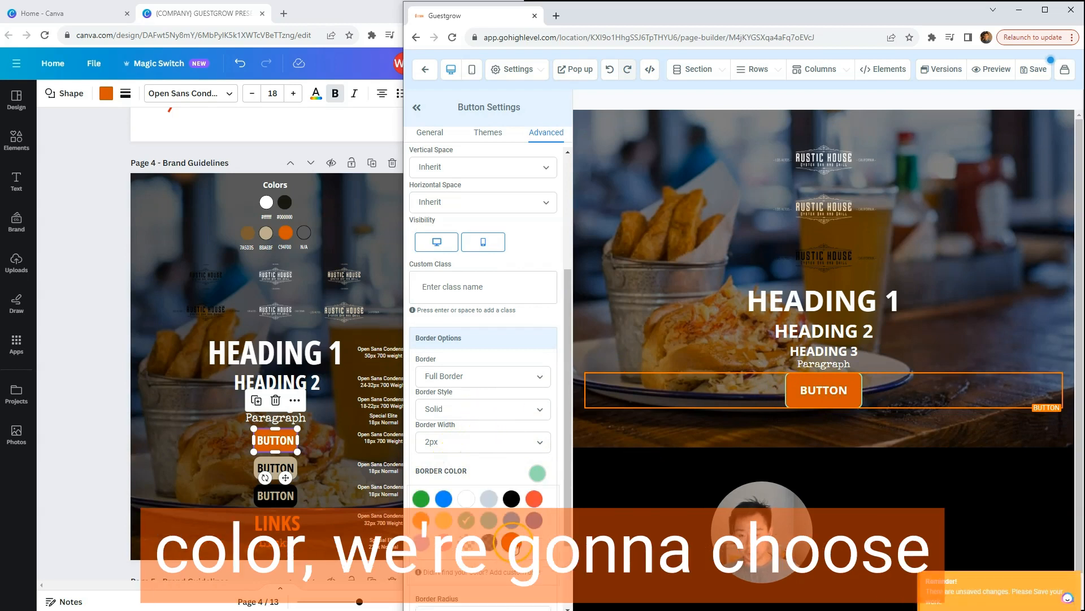
click(512, 542)
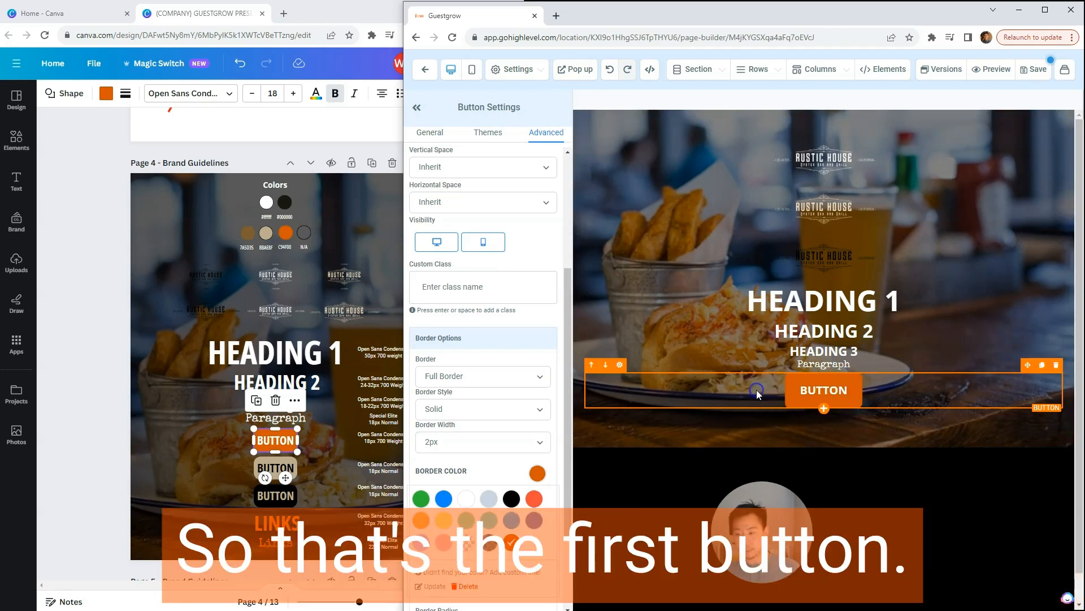
Step: Compare the orange button with its Canva version and examine the Guestgrow button's padding and margin settings
click(268, 440)
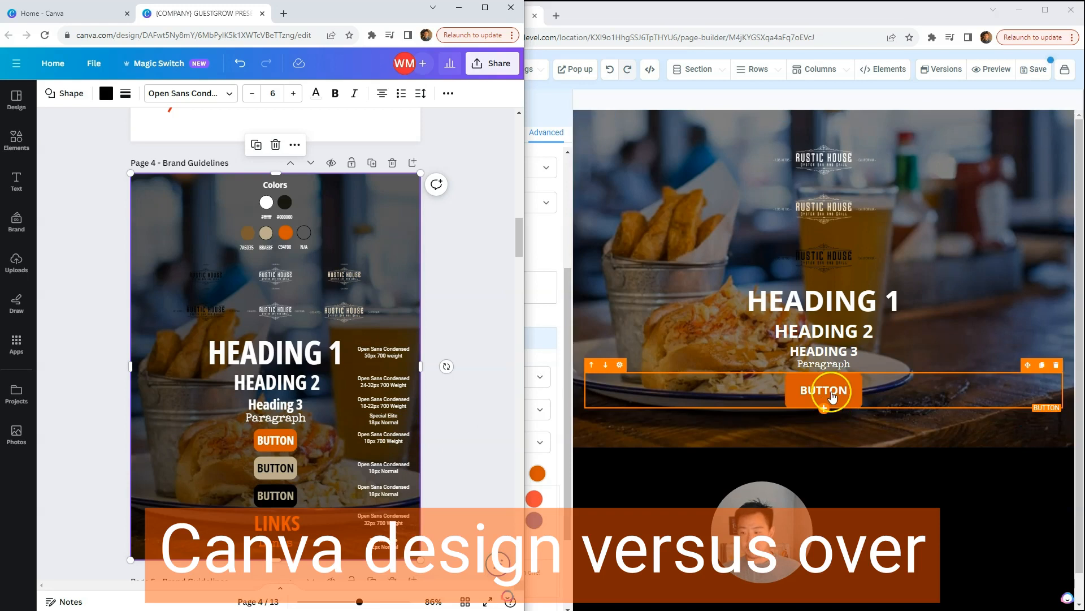
click(846, 396)
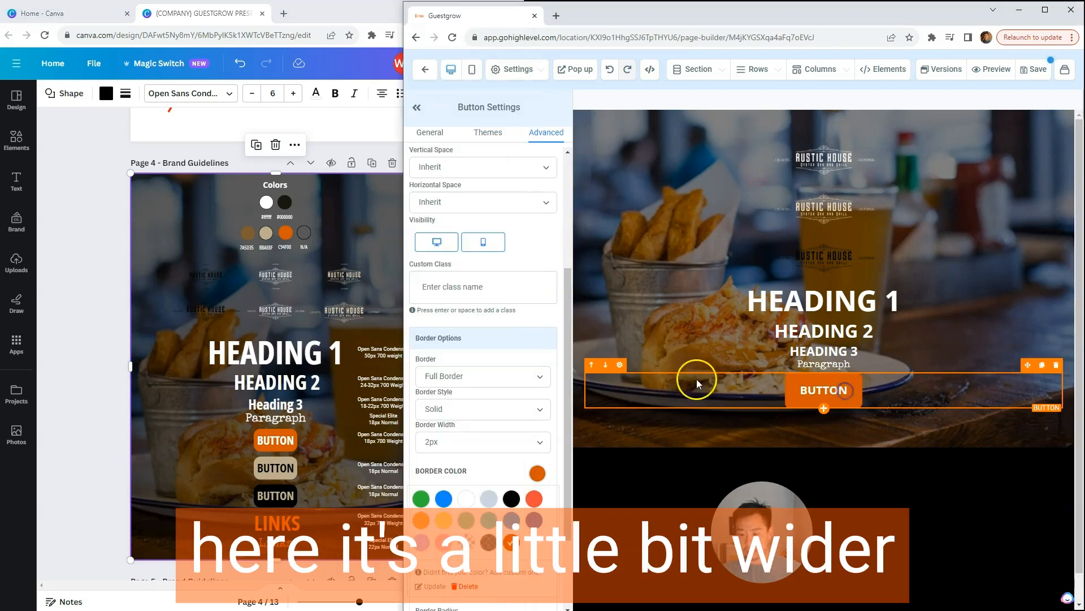
drag(570, 349, 571, 253)
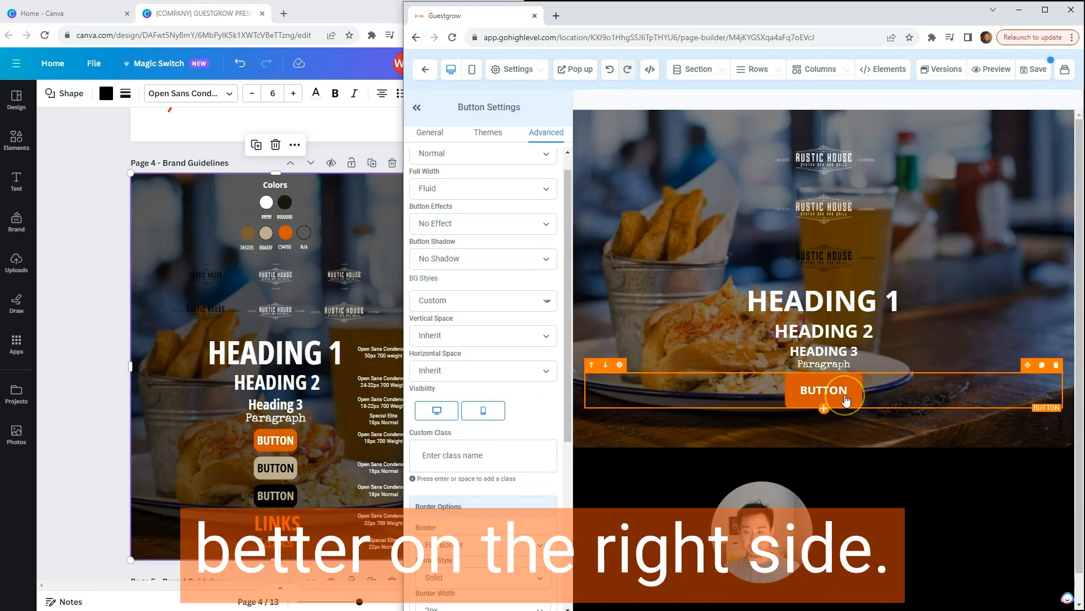
drag(568, 306, 569, 277)
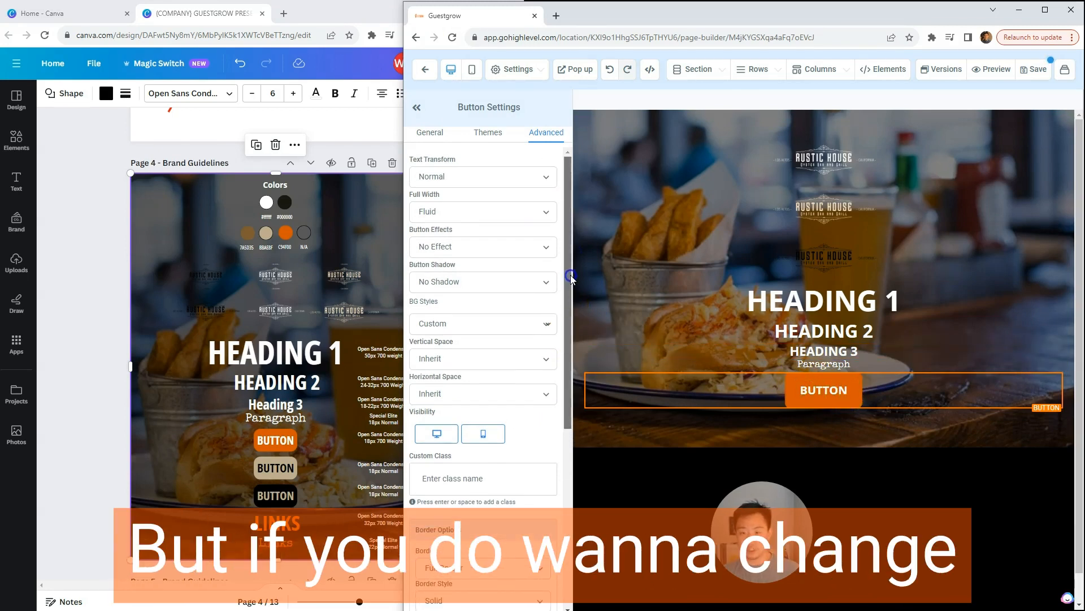
click(444, 136)
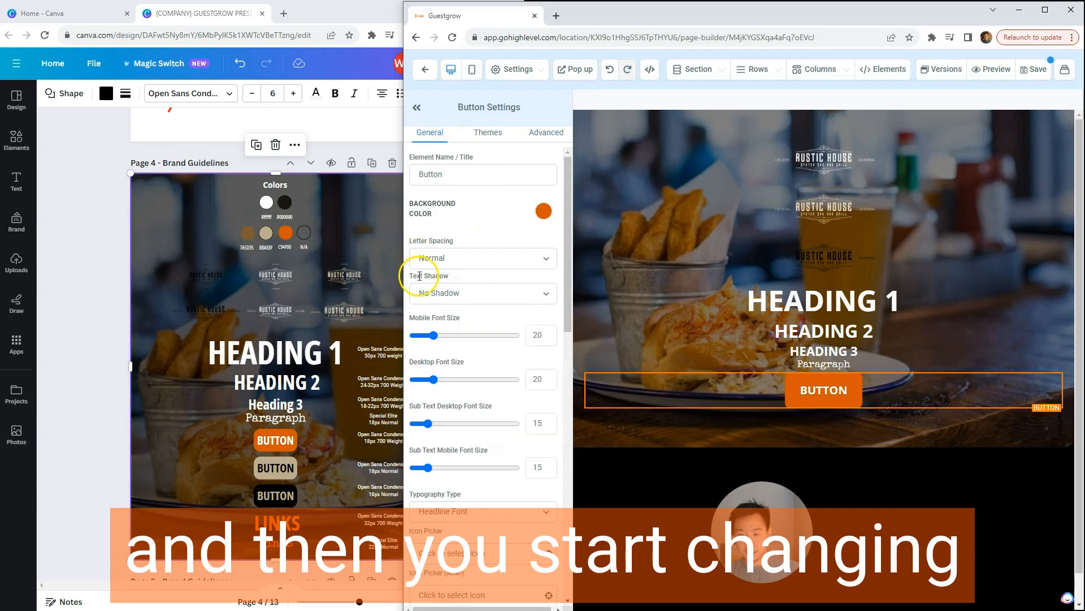
drag(570, 241, 559, 443)
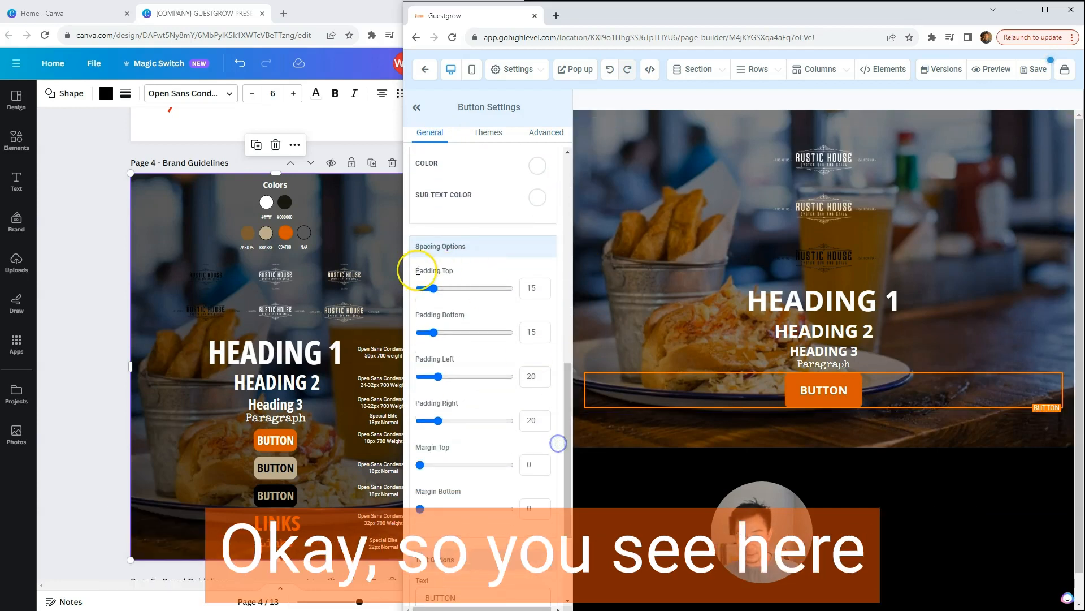
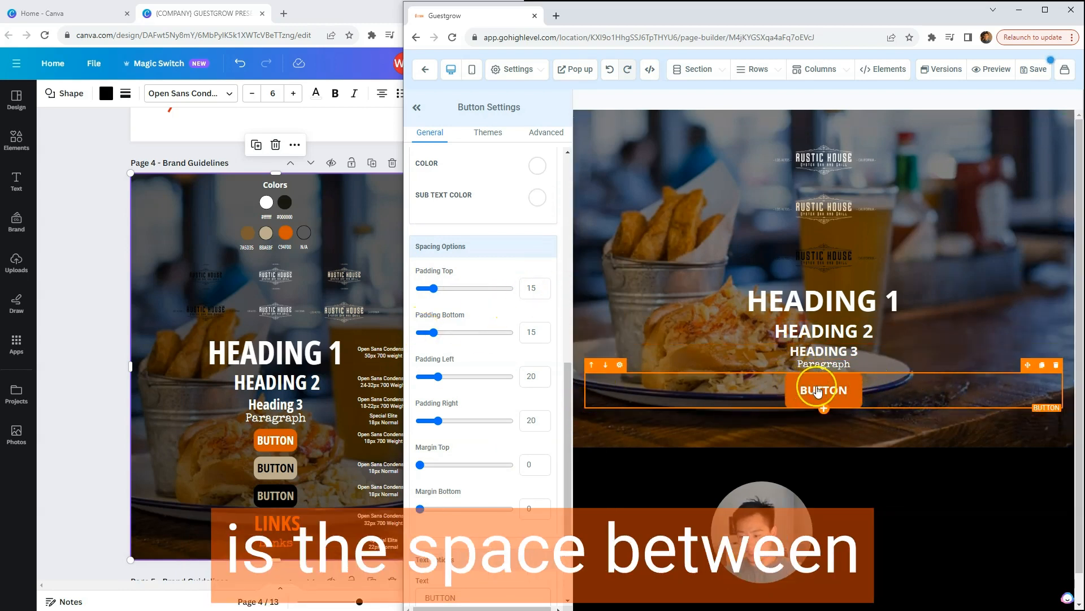
Step: Try a padding of 30 on the button's top and bottom edges in turn, restoring each to 15
double_click(538, 285)
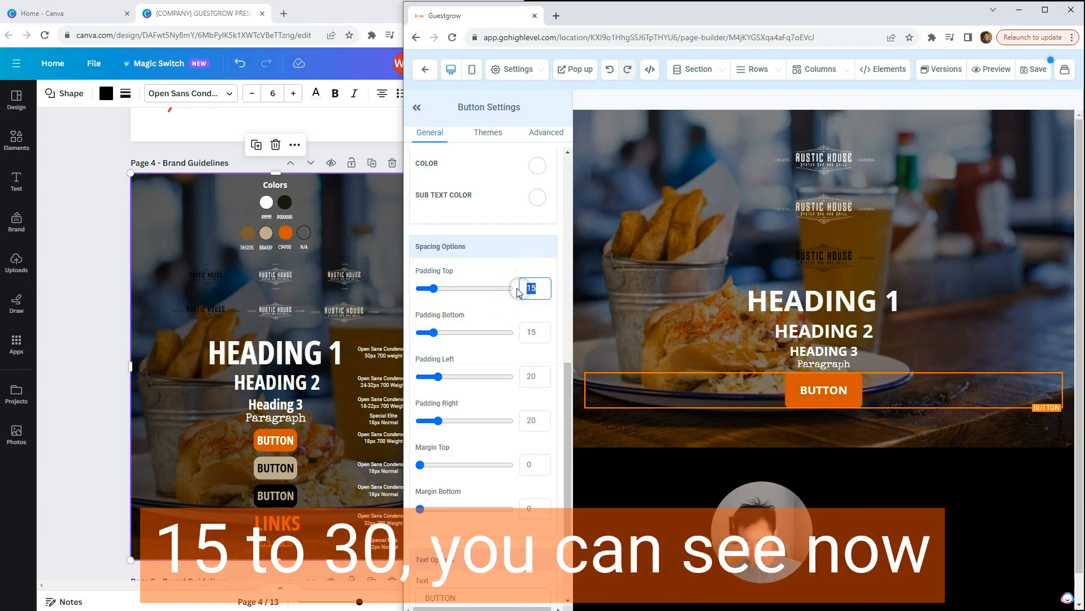
text(30)
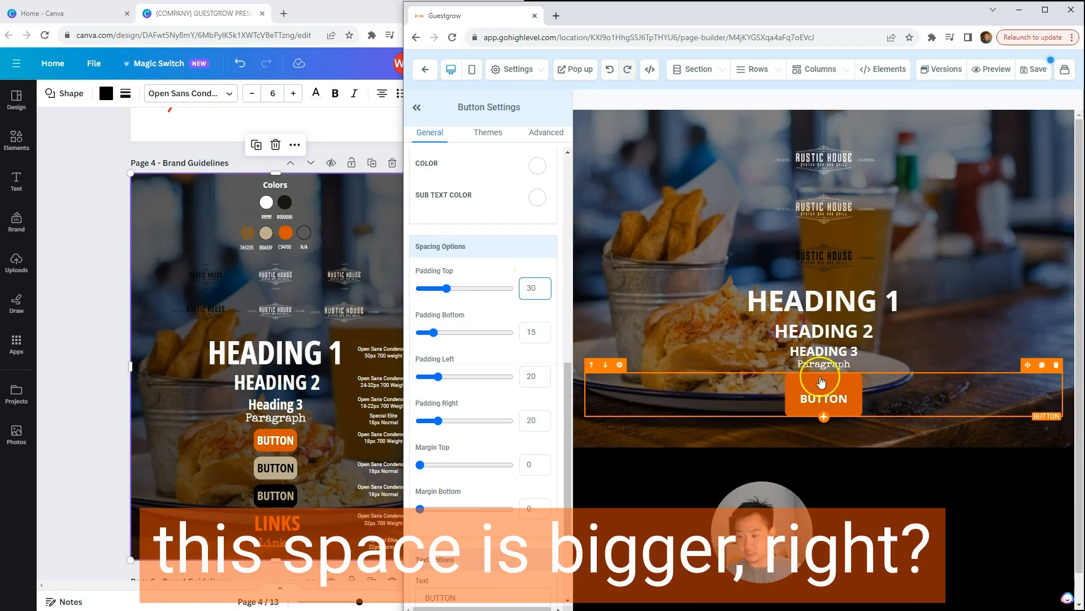
double_click(544, 287)
text(15)
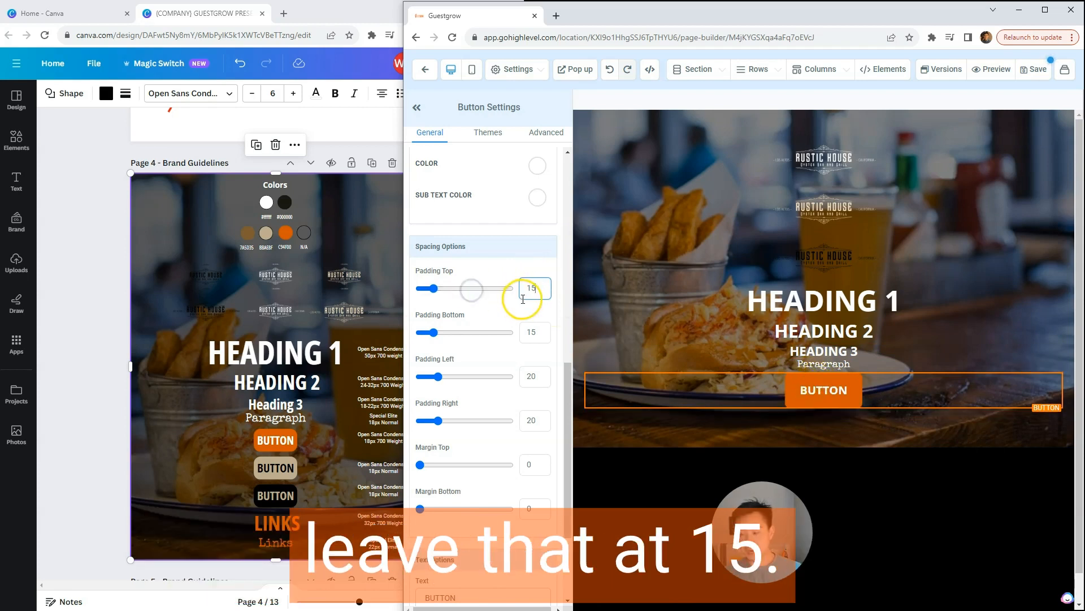
double_click(534, 333)
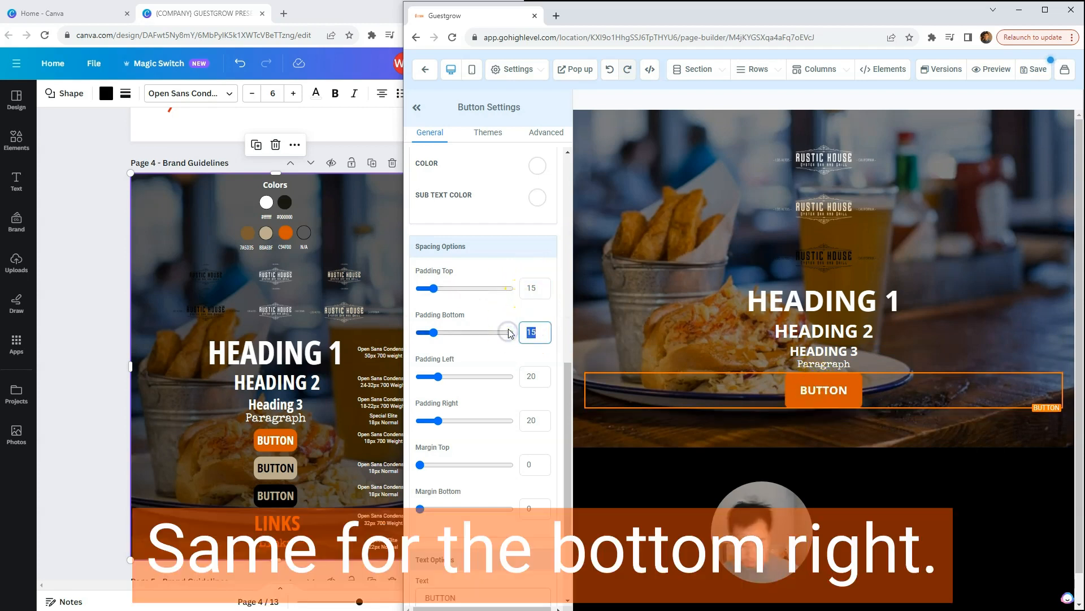
text(30)
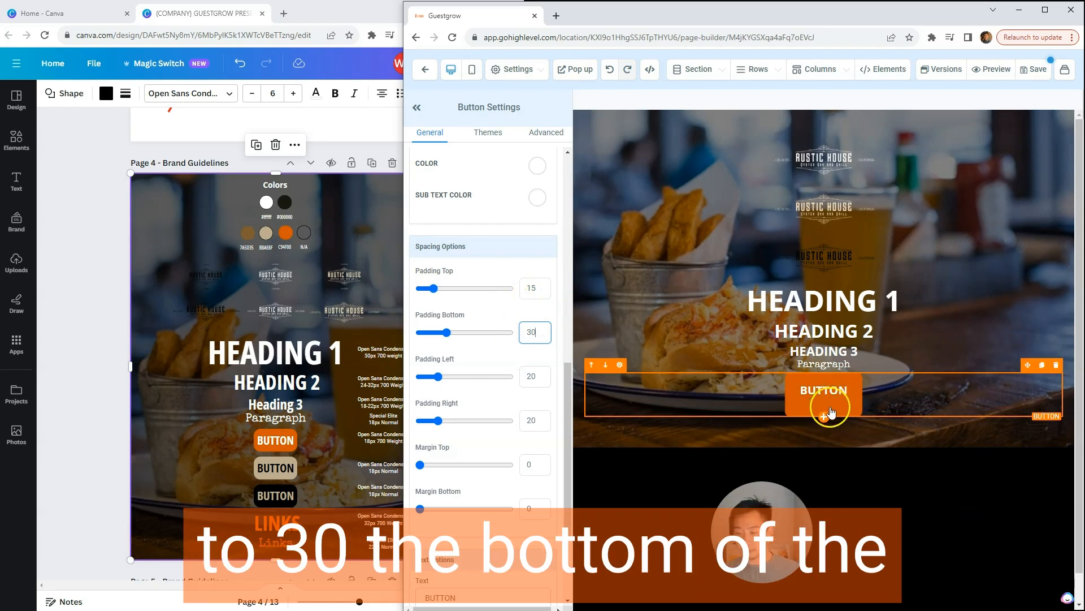
double_click(530, 333)
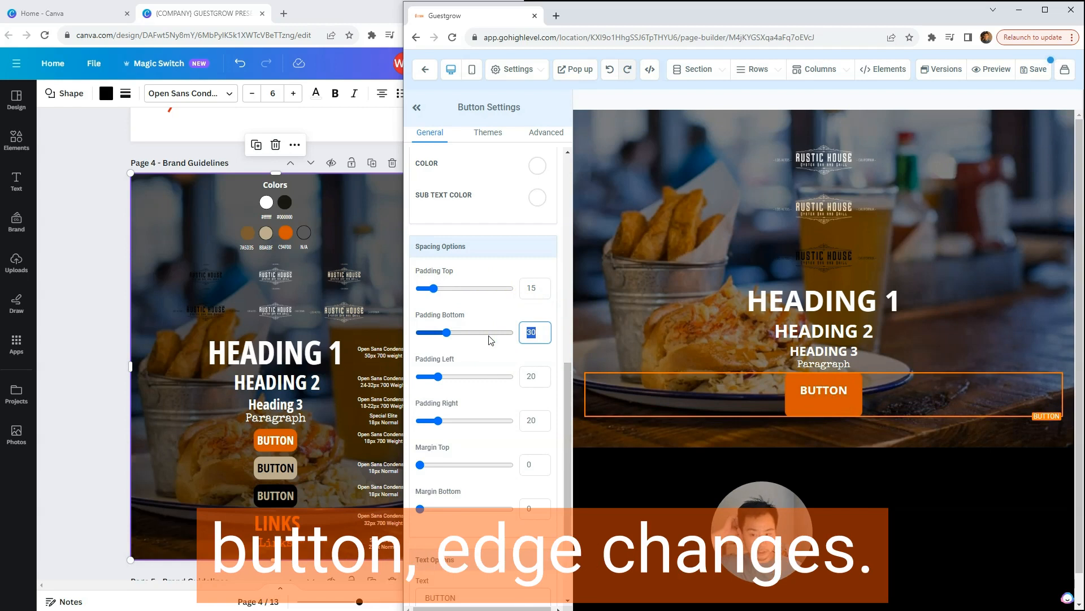
text(15)
Step: Try a left padding of 30 and a top margin of 15 on the button, restoring them to 20 and 0
double_click(547, 378)
text(3)
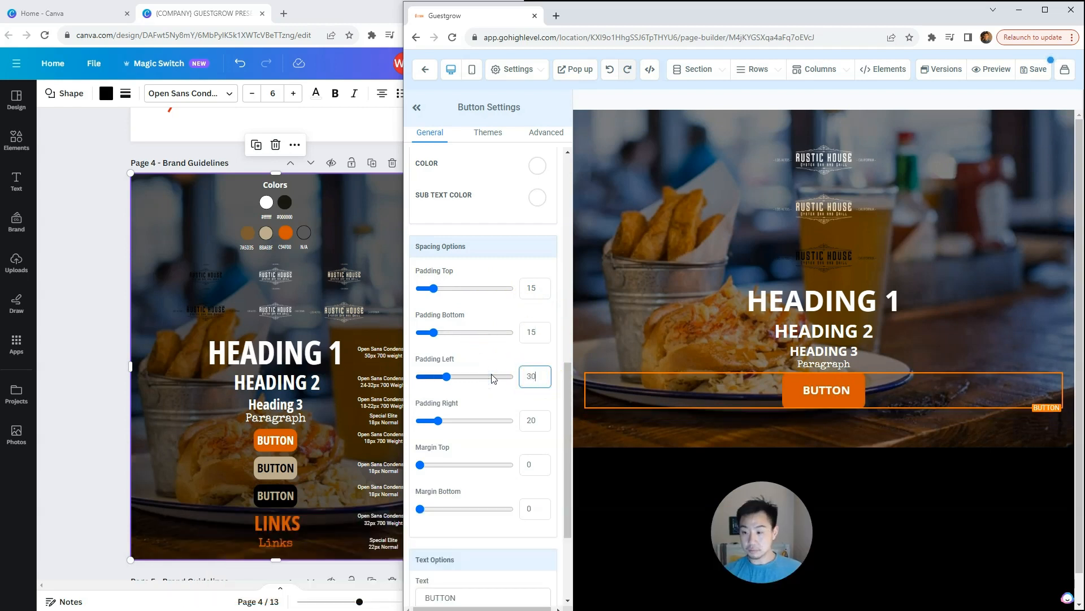
double_click(521, 375)
text(20)
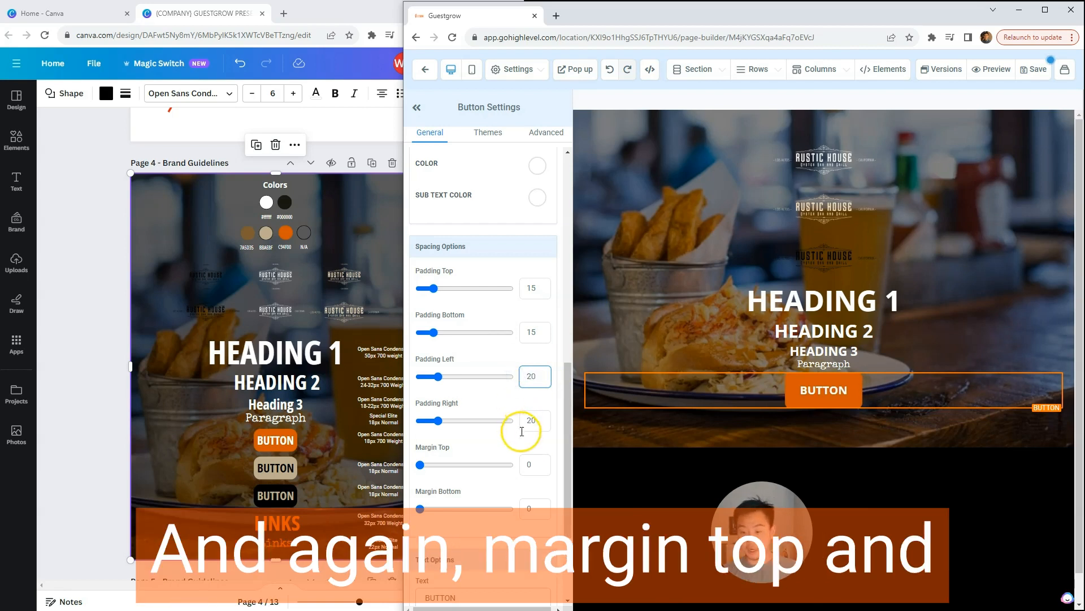
click(535, 463)
text(15)
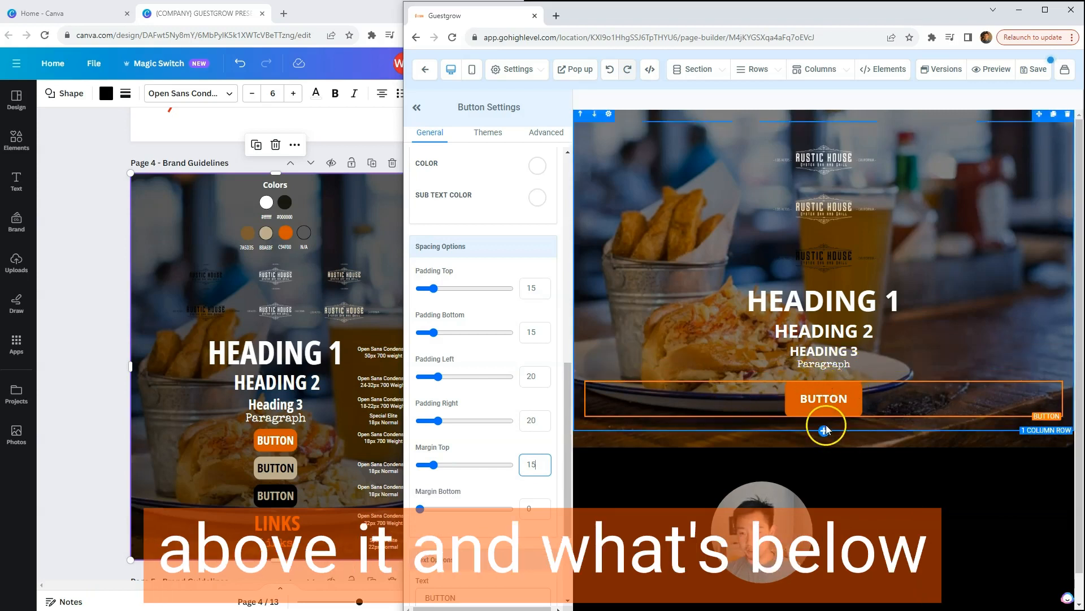
double_click(533, 465)
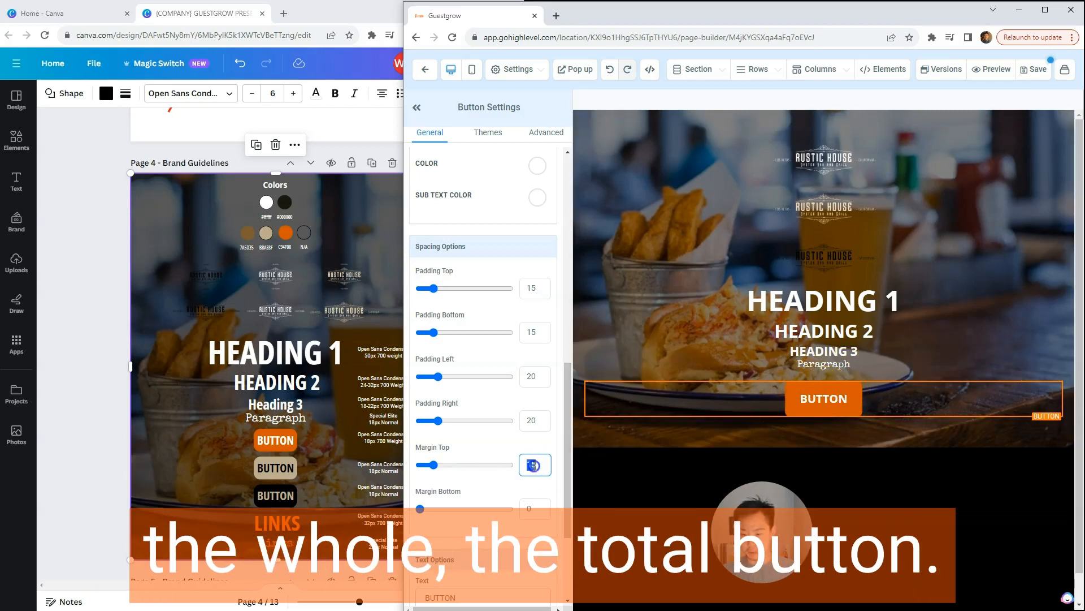
text(0)
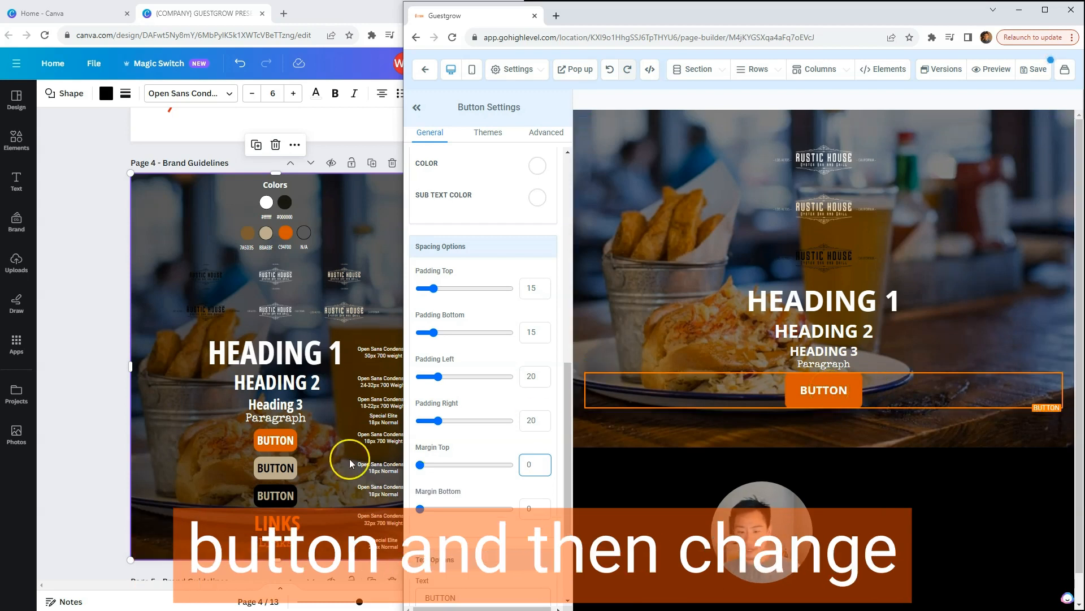
Step: Duplicate the orange button and check the tan button in the Canva brand guidelines
mouse_move(898, 391)
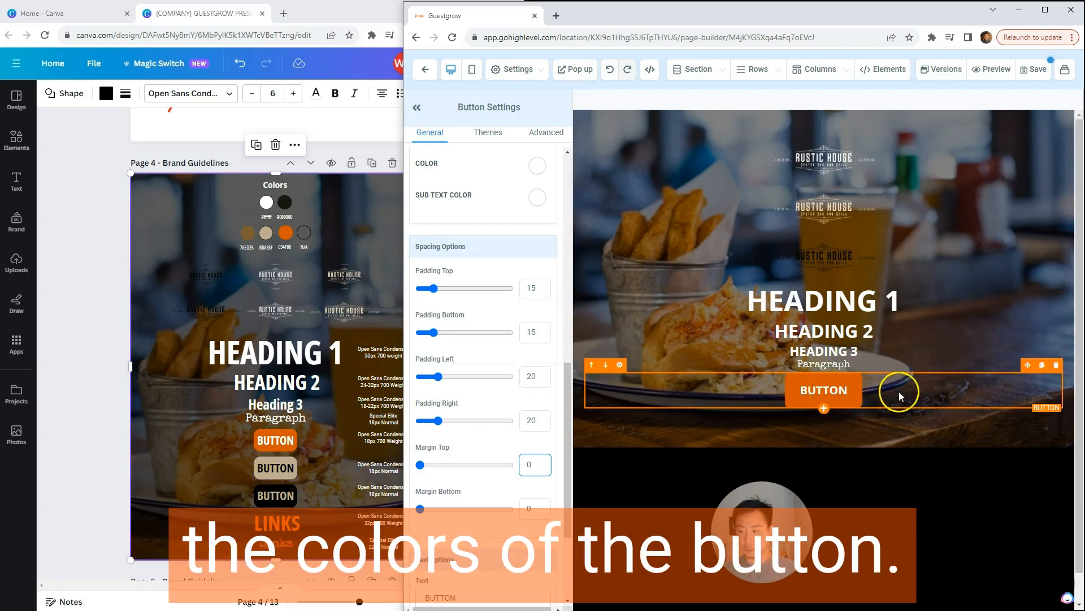
click(1041, 367)
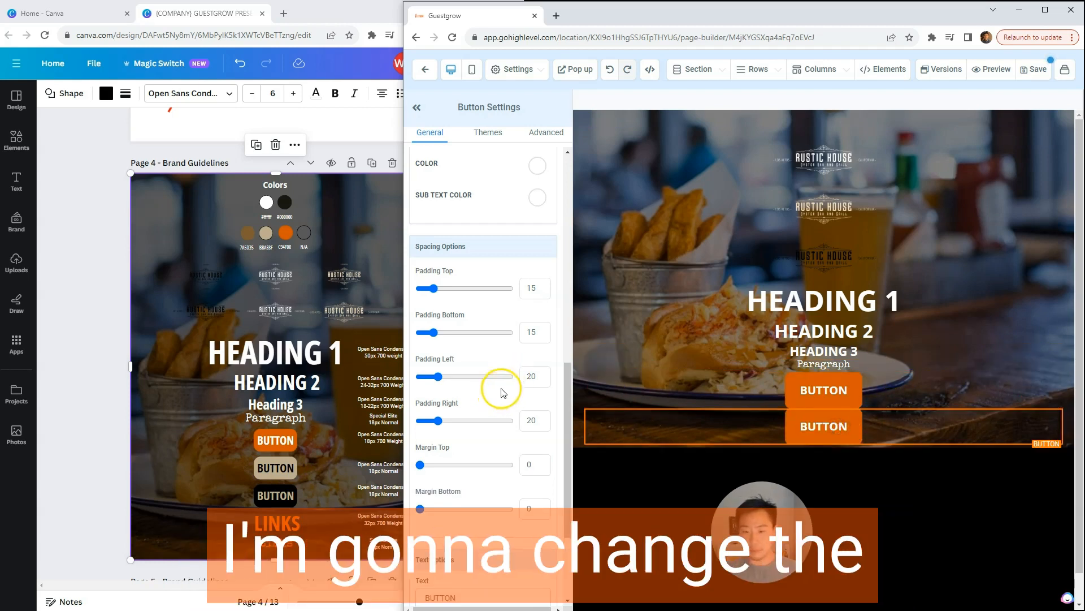
drag(570, 383, 562, 150)
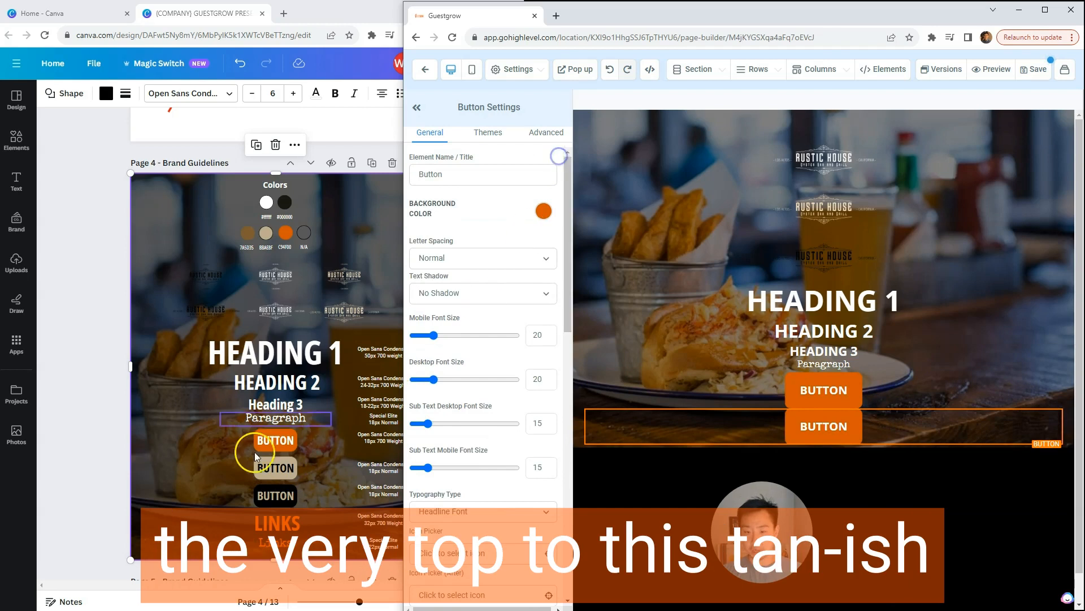
click(292, 468)
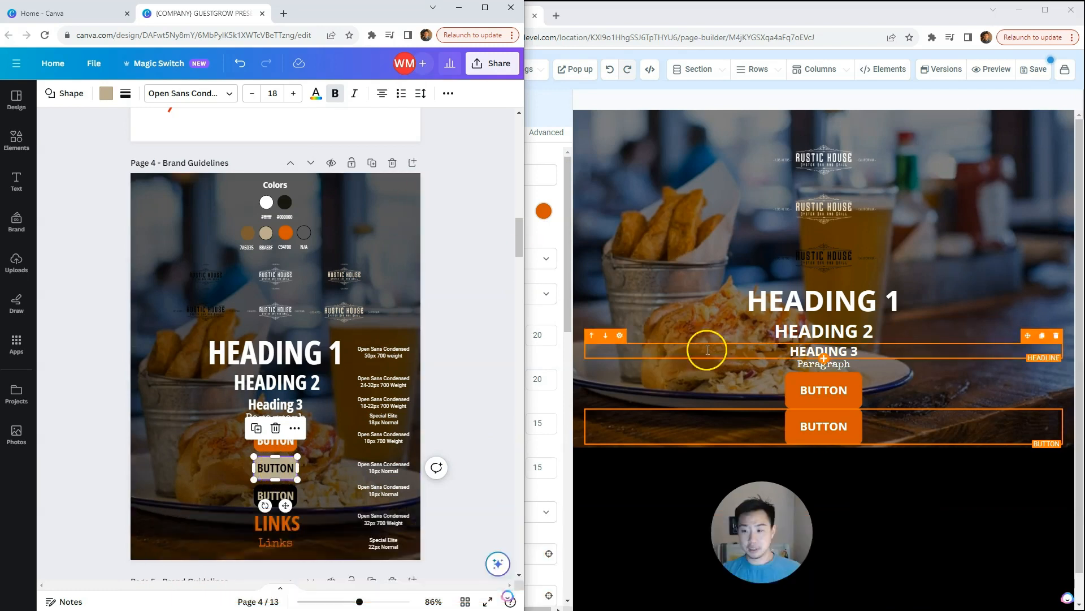
Step: Open the duplicate button's background color choices and copy the tan hex code from the Canva guidelines
click(824, 426)
click(543, 211)
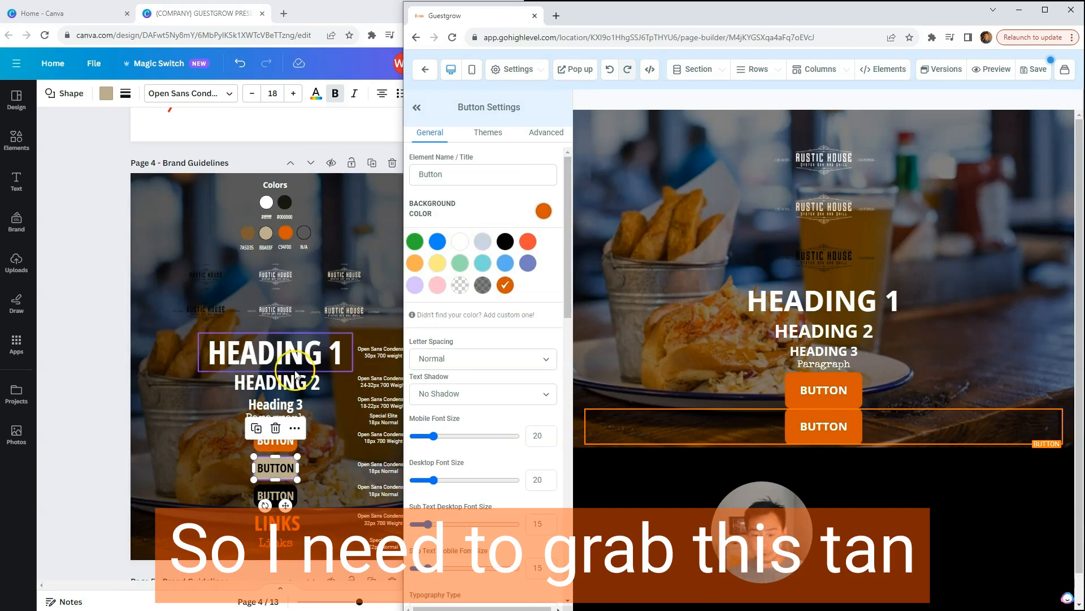
click(271, 247)
double_click(266, 247)
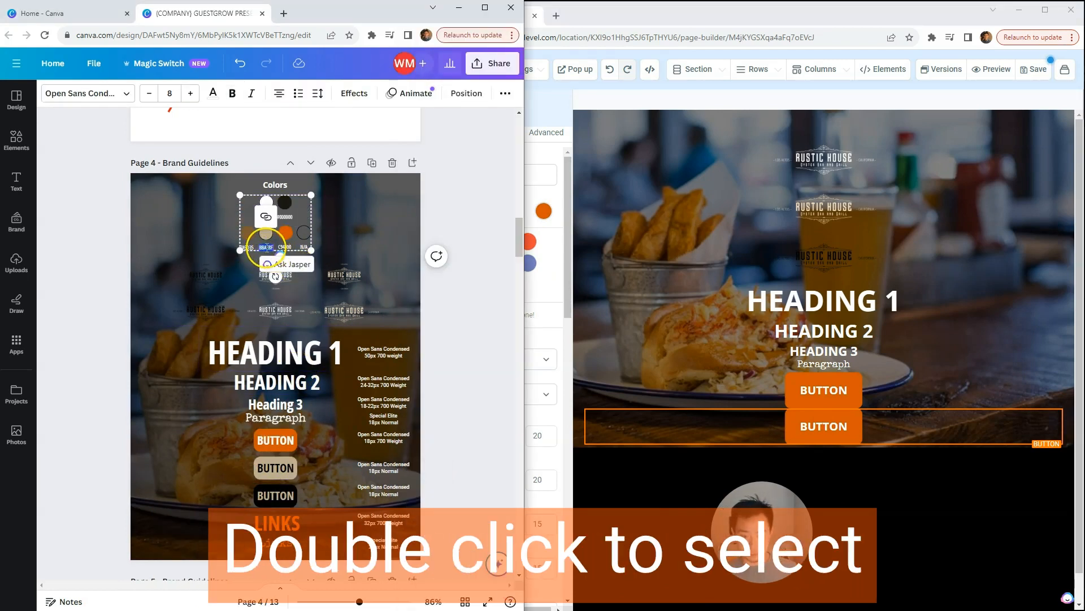
key(ctrl+c)
click(591, 12)
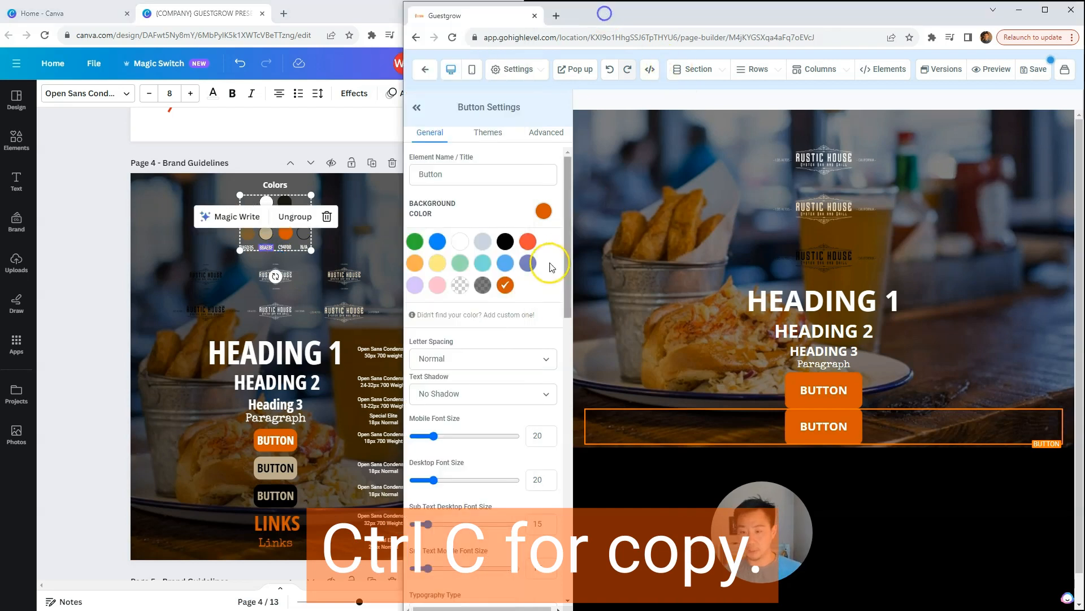
Step: Start a custom background color for the duplicate button and name it "Rustic Tan"
click(479, 317)
drag(517, 336, 344, 321)
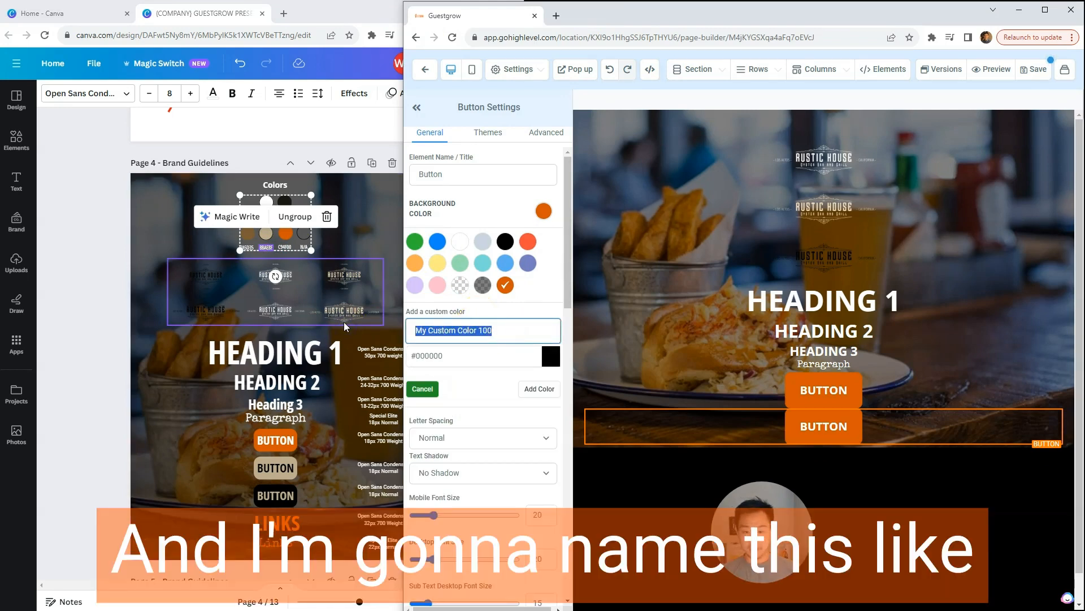
text(Tan)
key(BackSpace)
key(BackSpace)
key(BackSpace)
text(Rustic Tan)
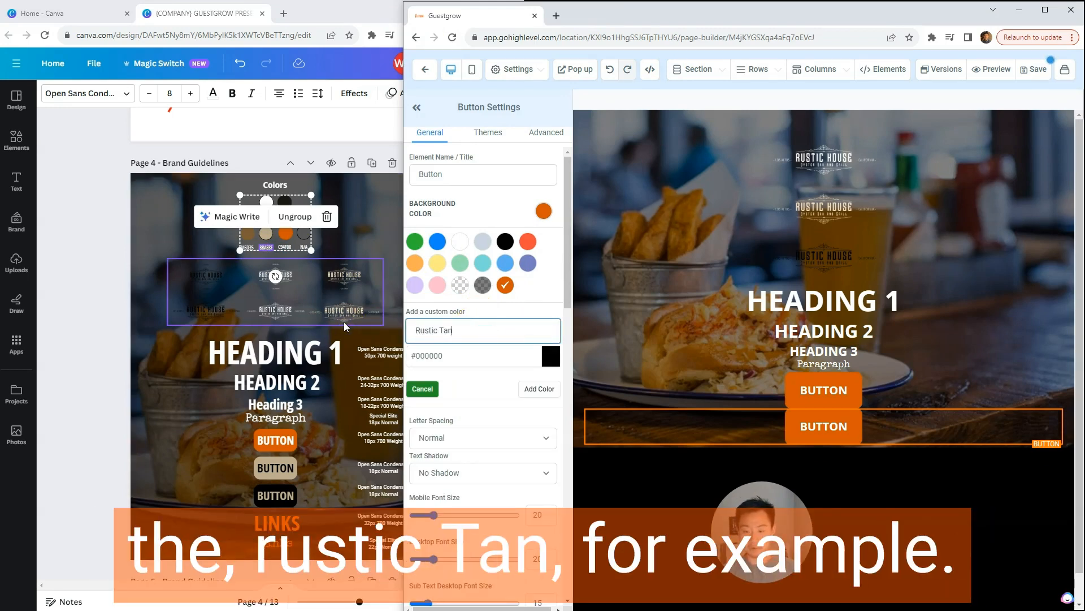
Step: Set the Rustic Tan hex value to #BBAE8F and add it as the duplicate button's background color
click(463, 356)
drag(464, 357, 409, 357)
key(ctrl+v)
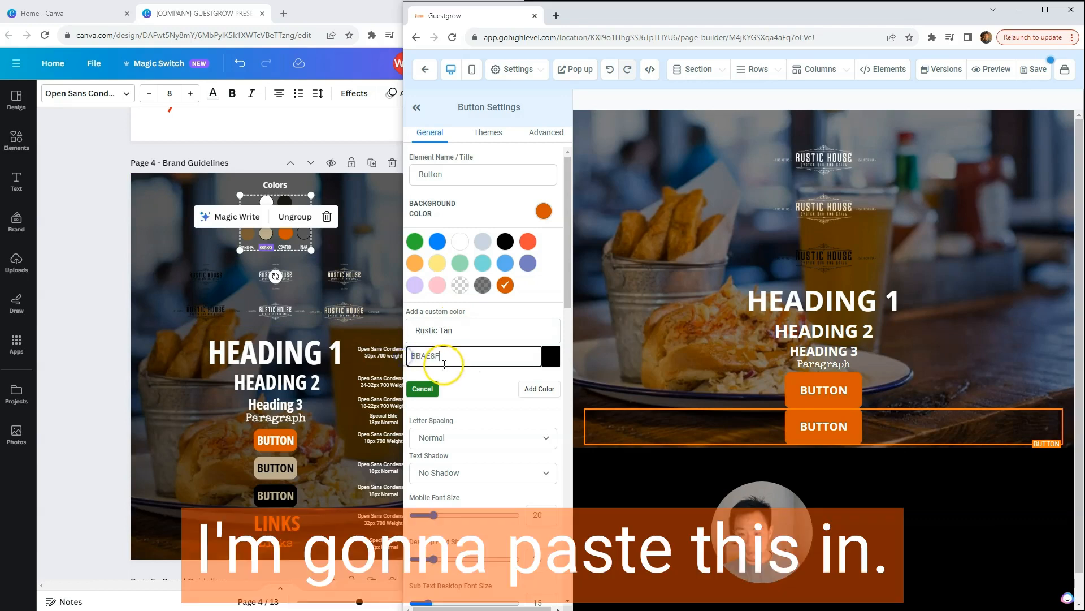
click(416, 357)
text(#)
click(463, 378)
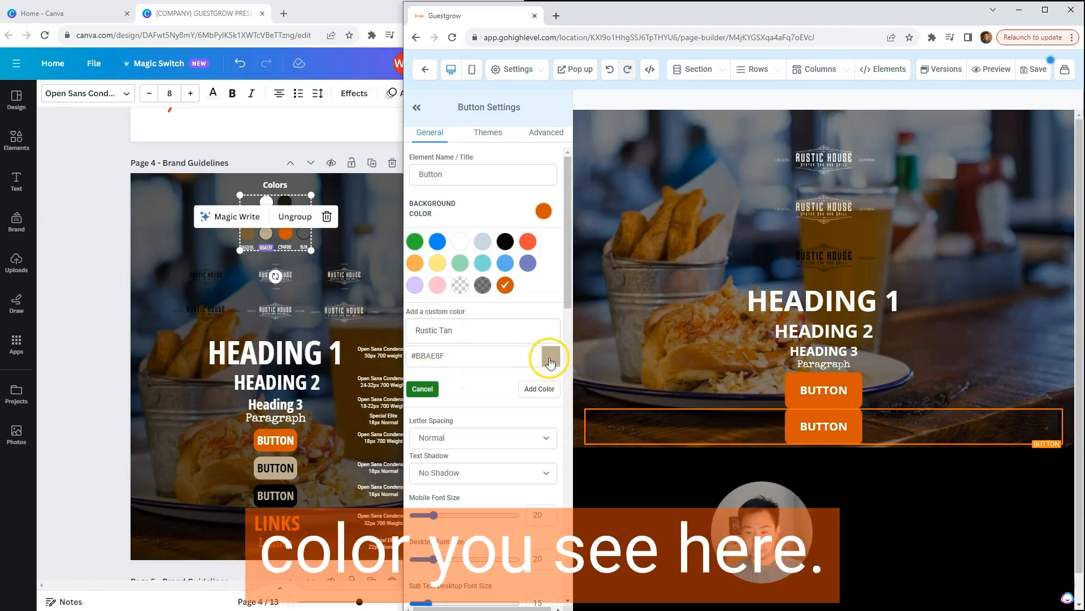
click(529, 388)
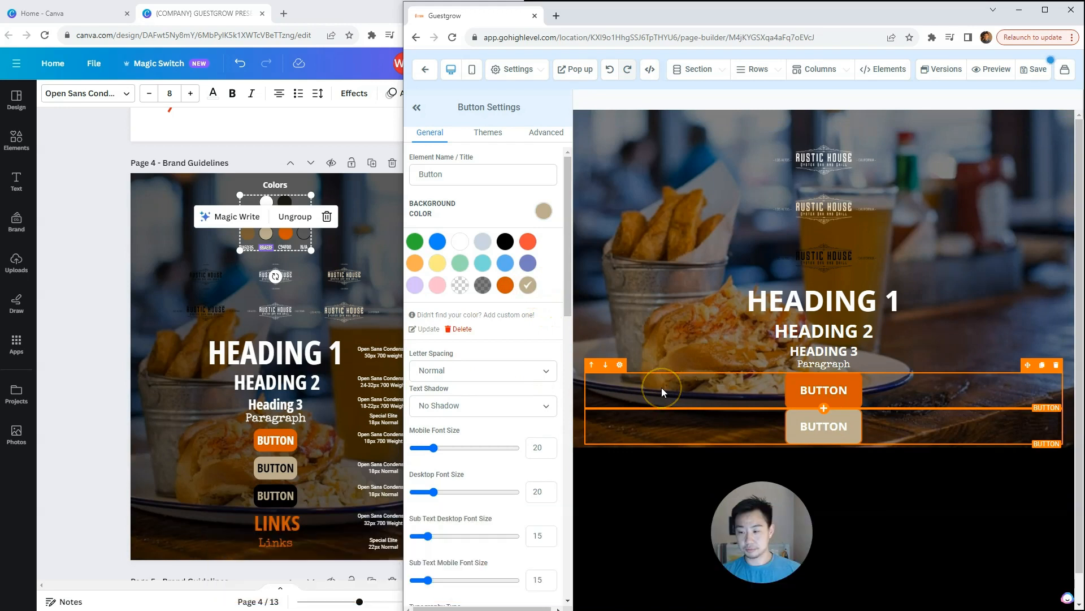
Step: Set the tan button's text color and sub text color to black
drag(566, 253, 563, 438)
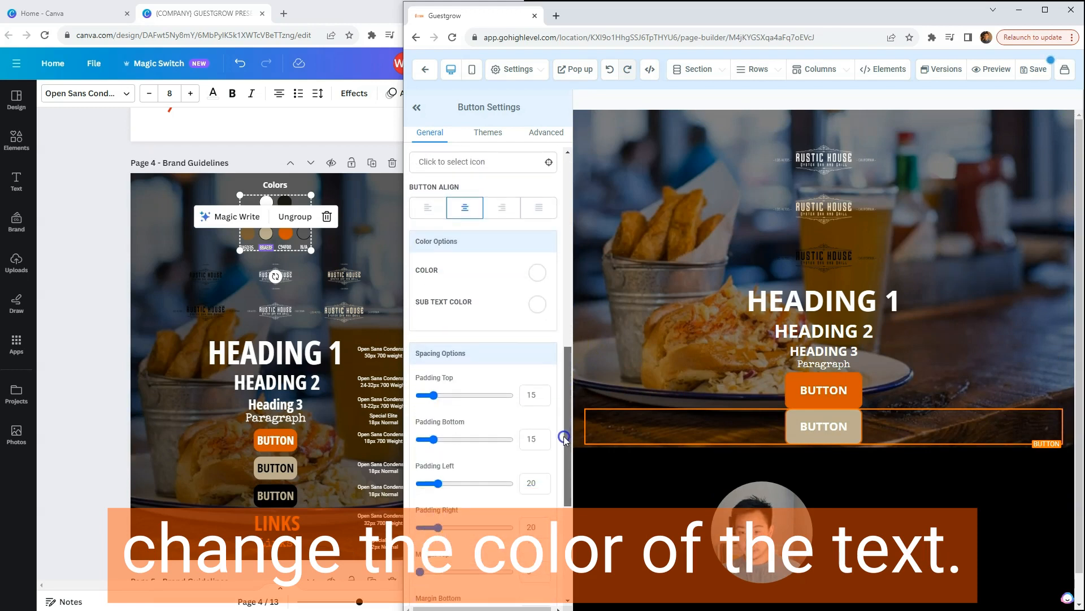
click(537, 272)
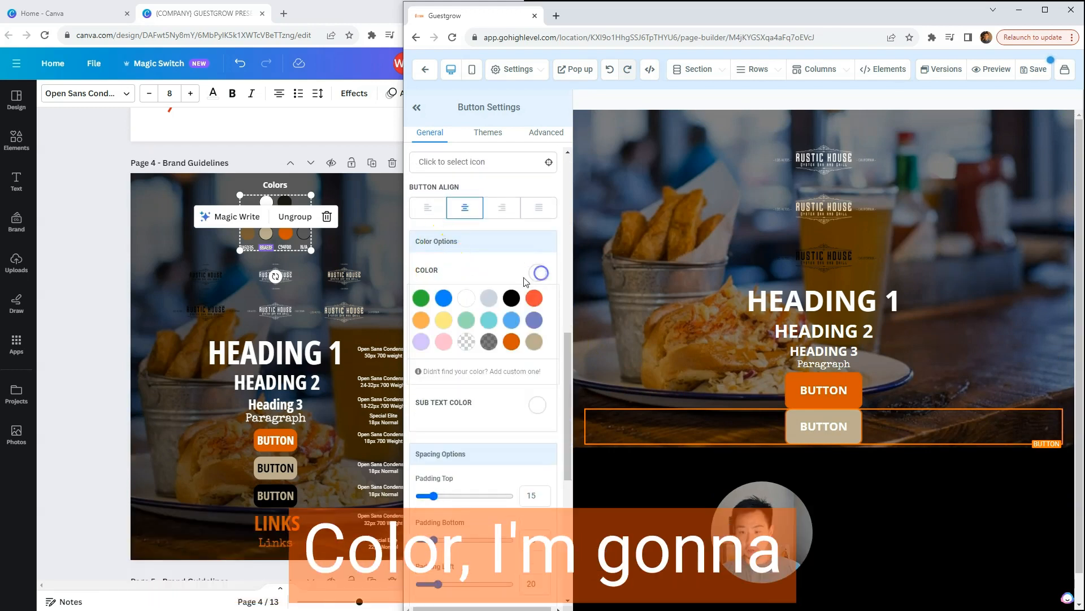
click(538, 272)
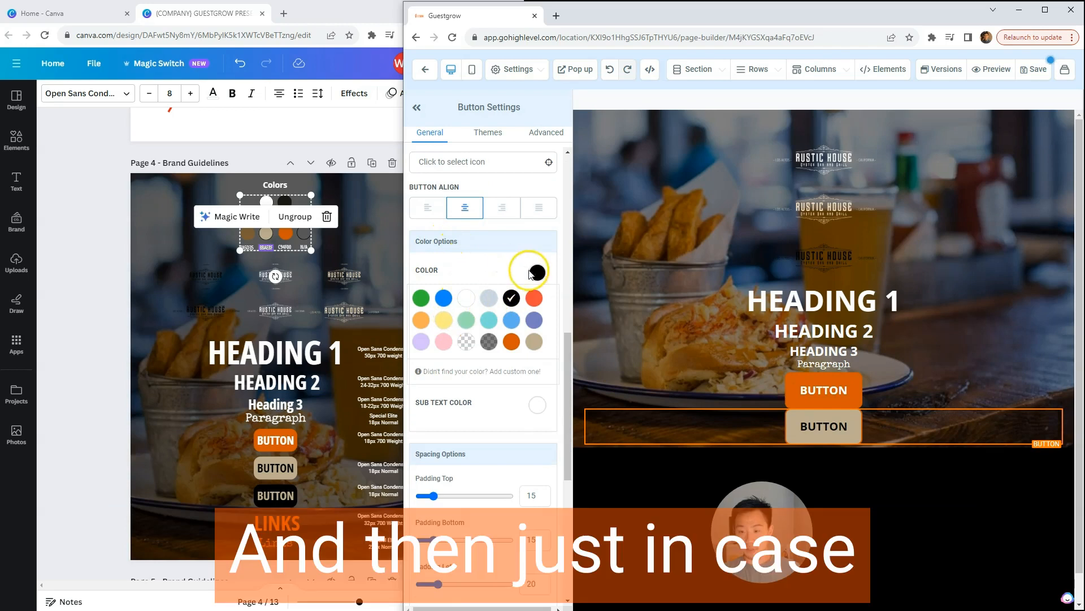
click(530, 306)
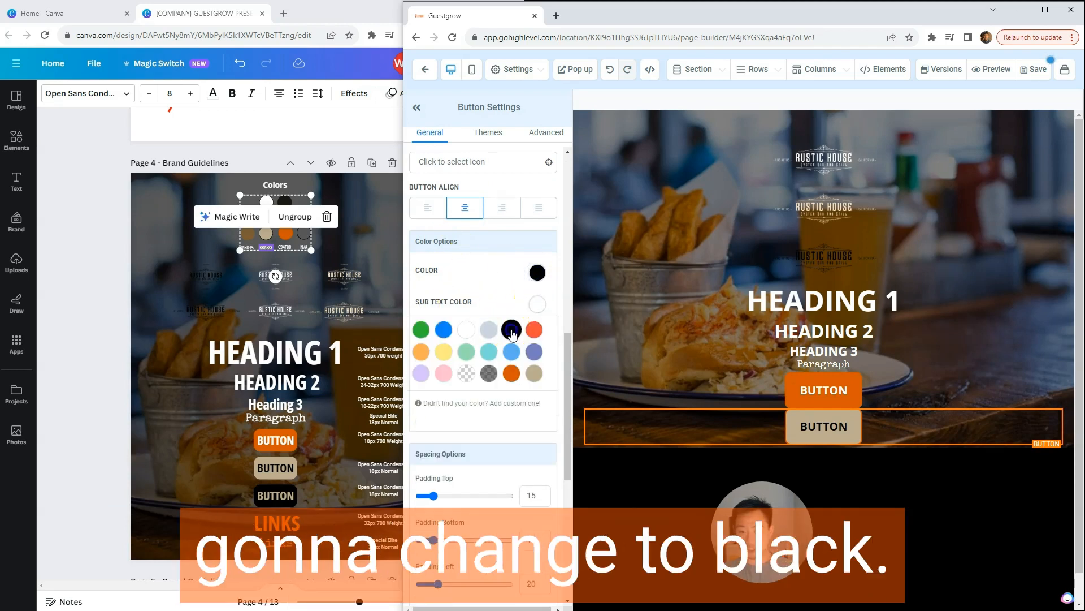
click(537, 305)
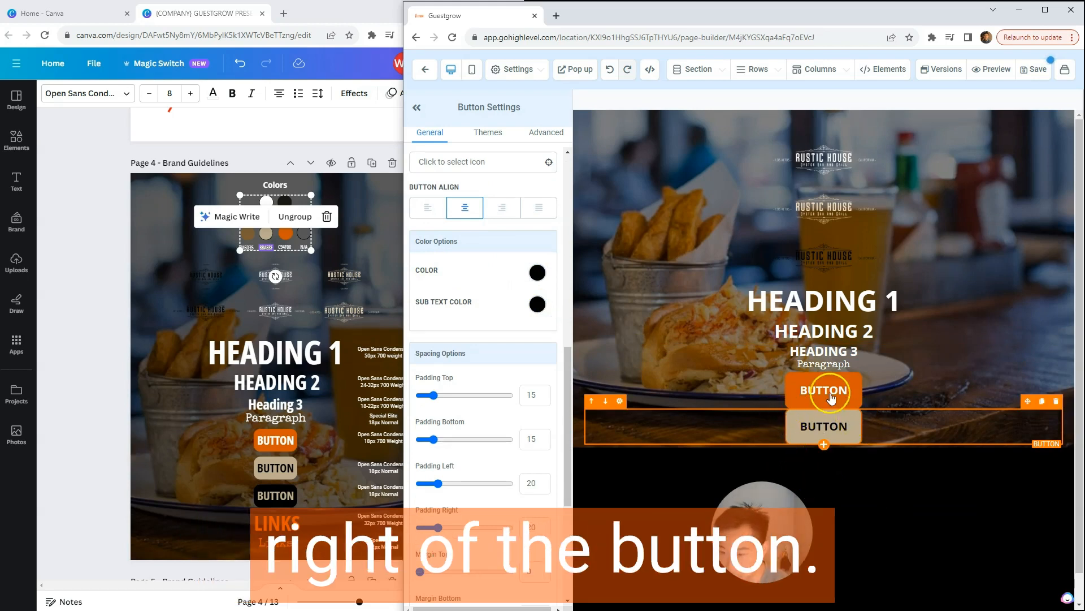
Step: Set the tan button's border color to Rustic Tan
click(542, 135)
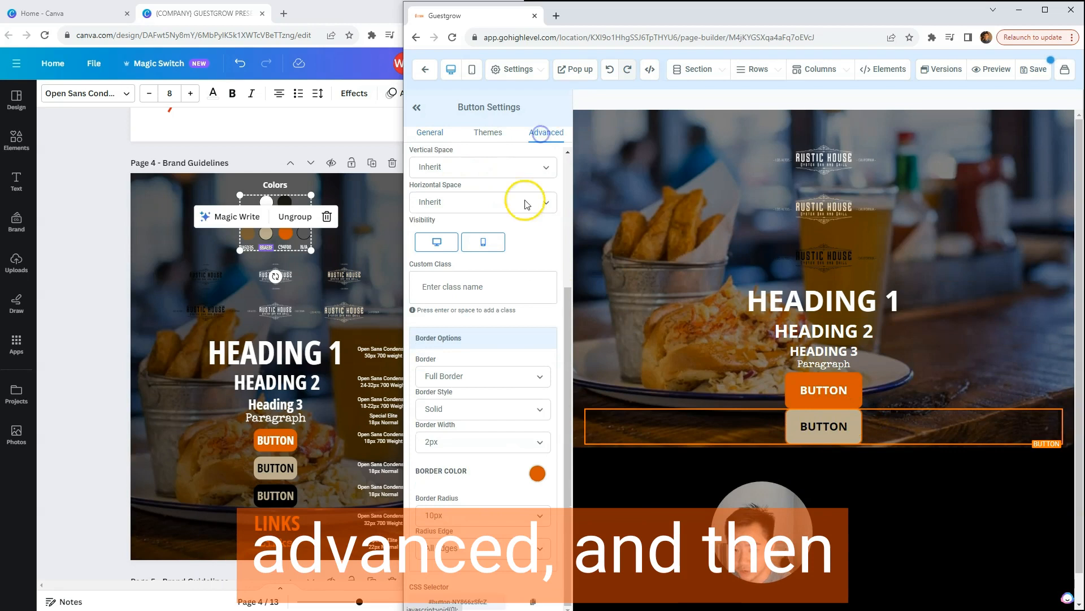
click(537, 476)
click(535, 442)
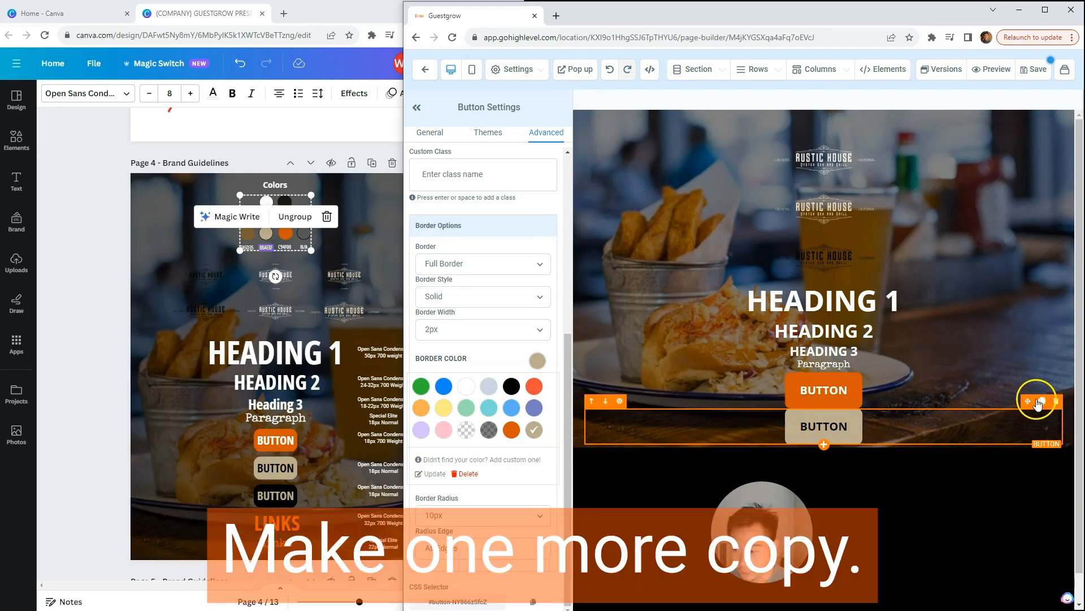
Step: Duplicate the tan button and set the copy's background color to black
click(1040, 402)
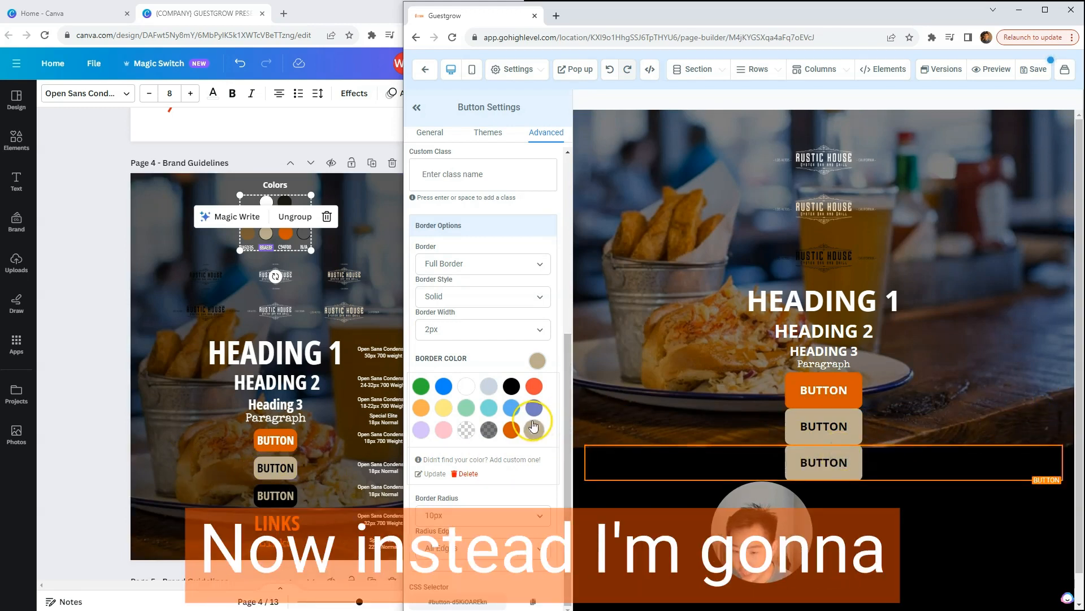
click(433, 133)
scroll(478, 271, up, 3)
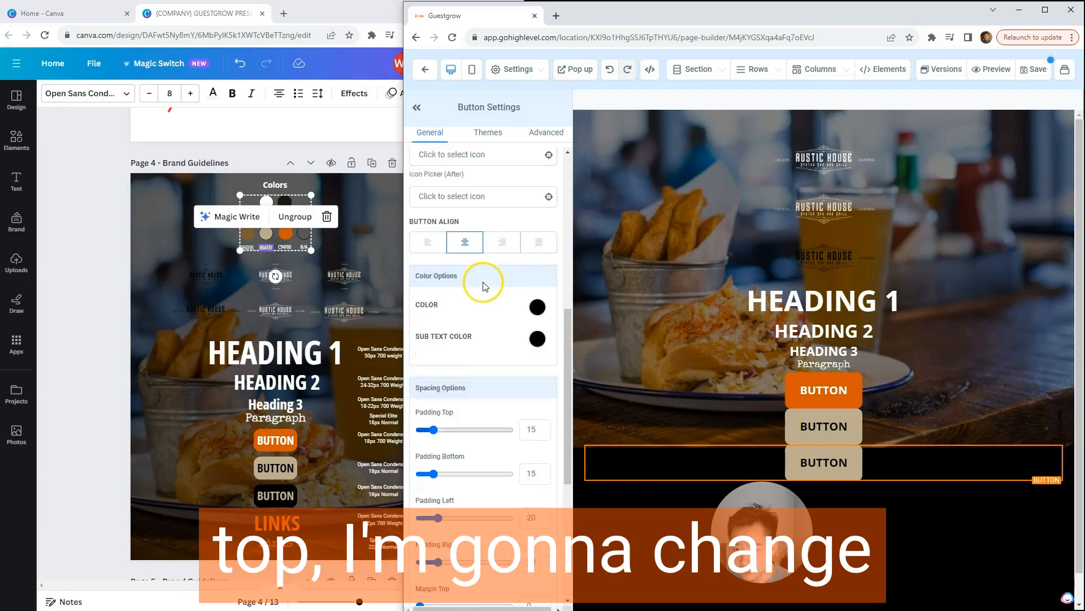
scroll(483, 286, up, 5)
click(542, 212)
click(503, 243)
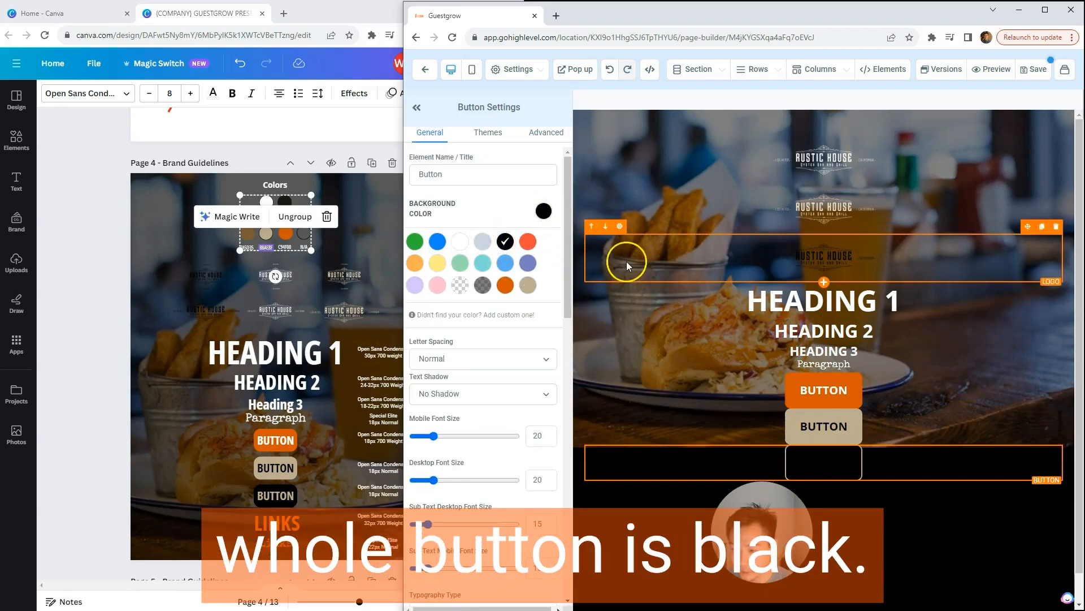
click(543, 212)
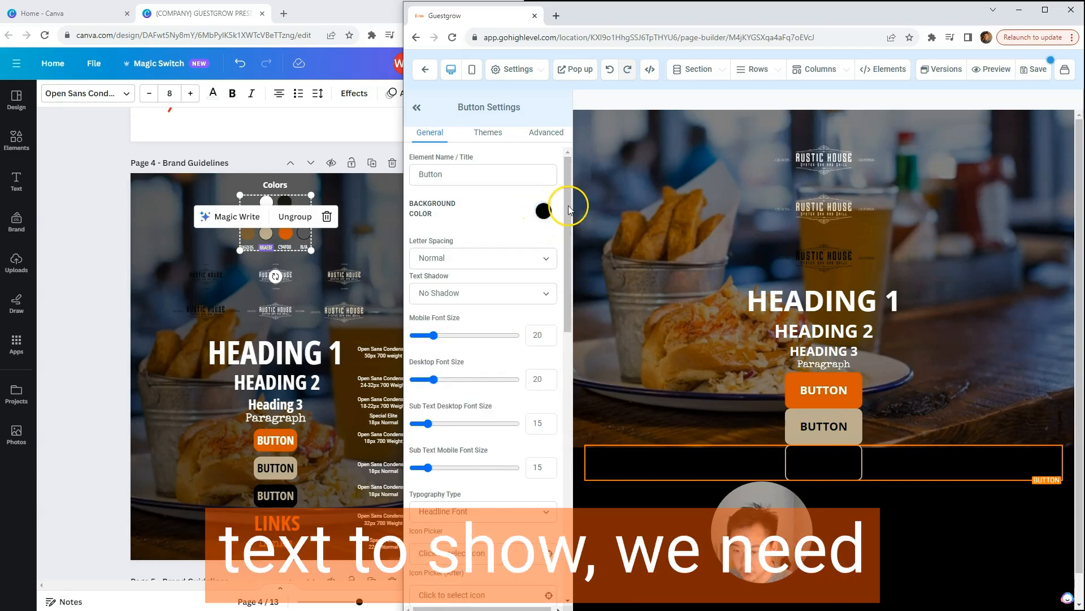
Step: Set the black button's text color and sub text color to Rustic Tan
scroll(560, 283, down, 10)
click(537, 339)
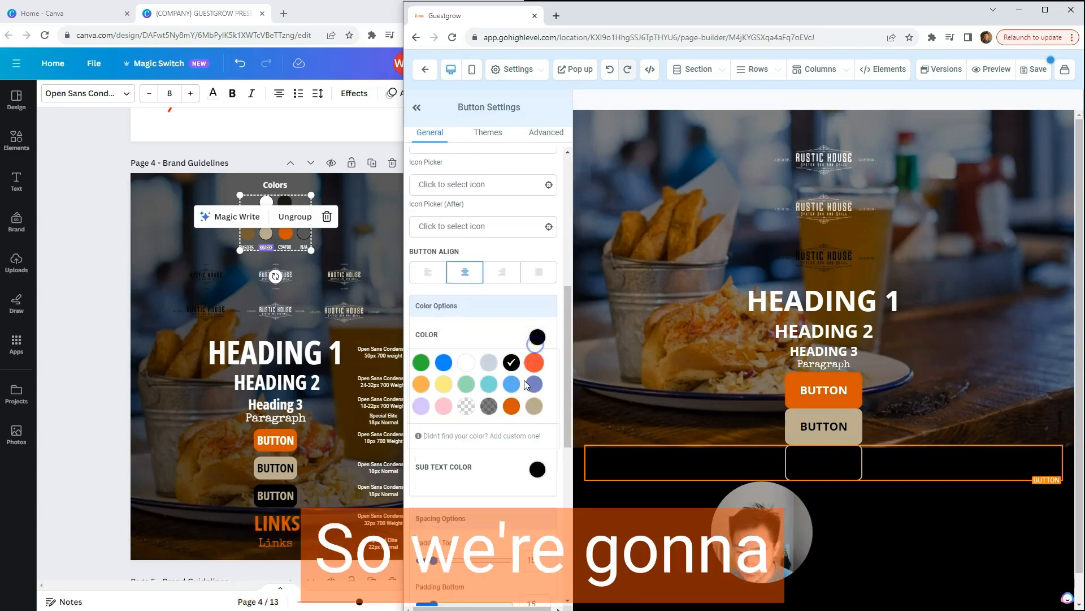
click(535, 404)
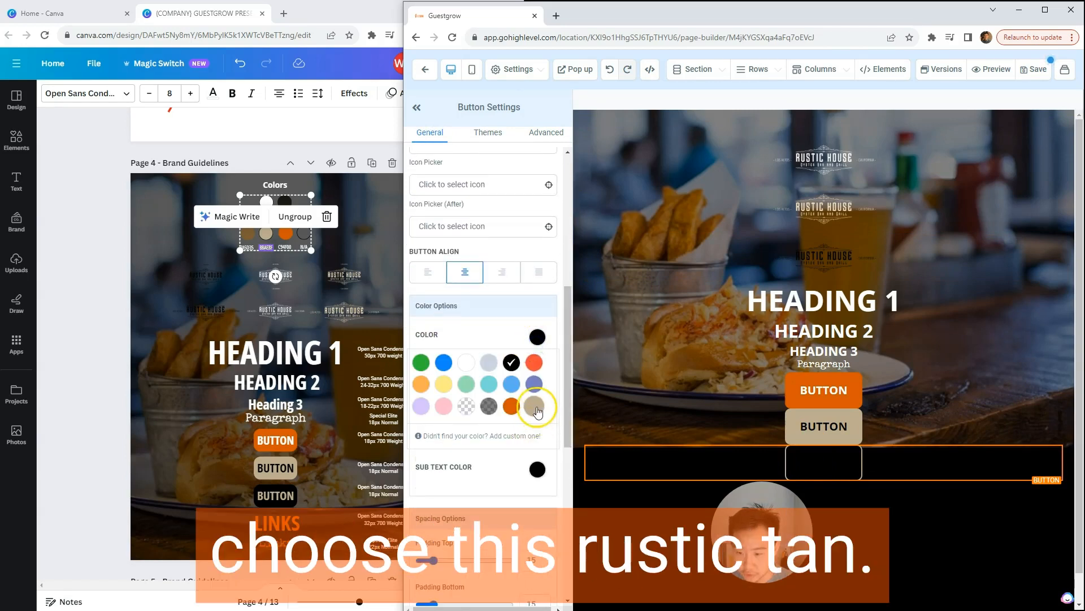
click(537, 338)
click(537, 368)
click(535, 439)
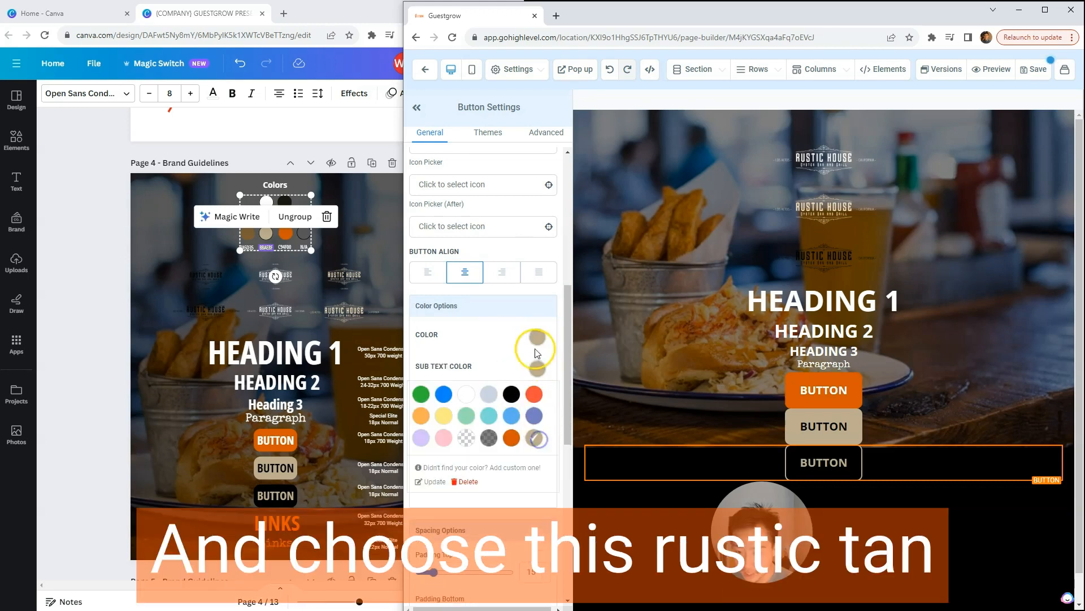
click(535, 370)
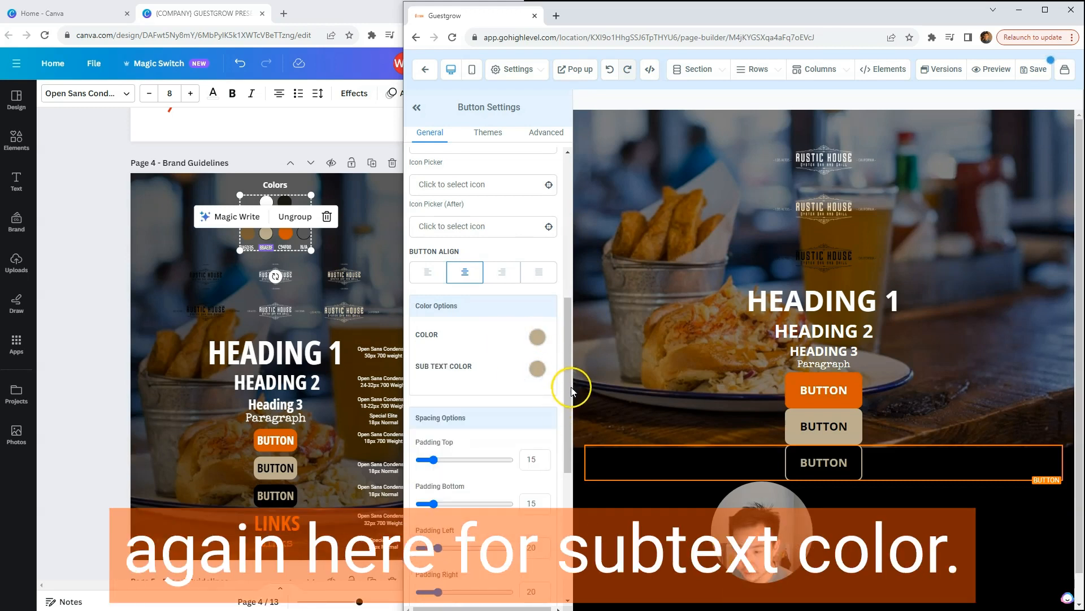
Step: Set the black button's border color to black
drag(571, 388, 570, 244)
click(547, 133)
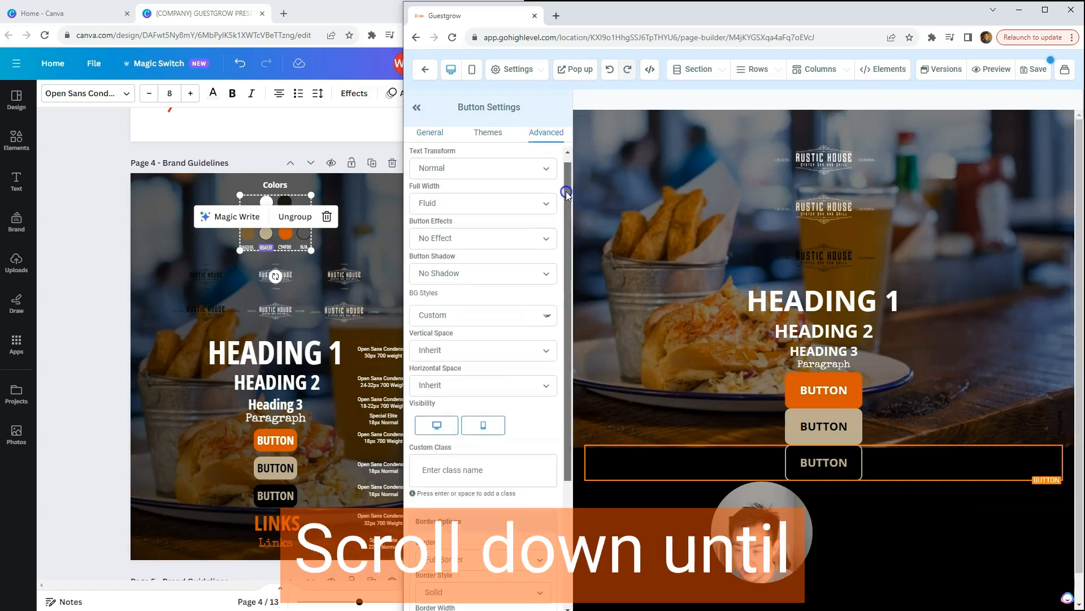
drag(567, 193, 563, 406)
click(535, 470)
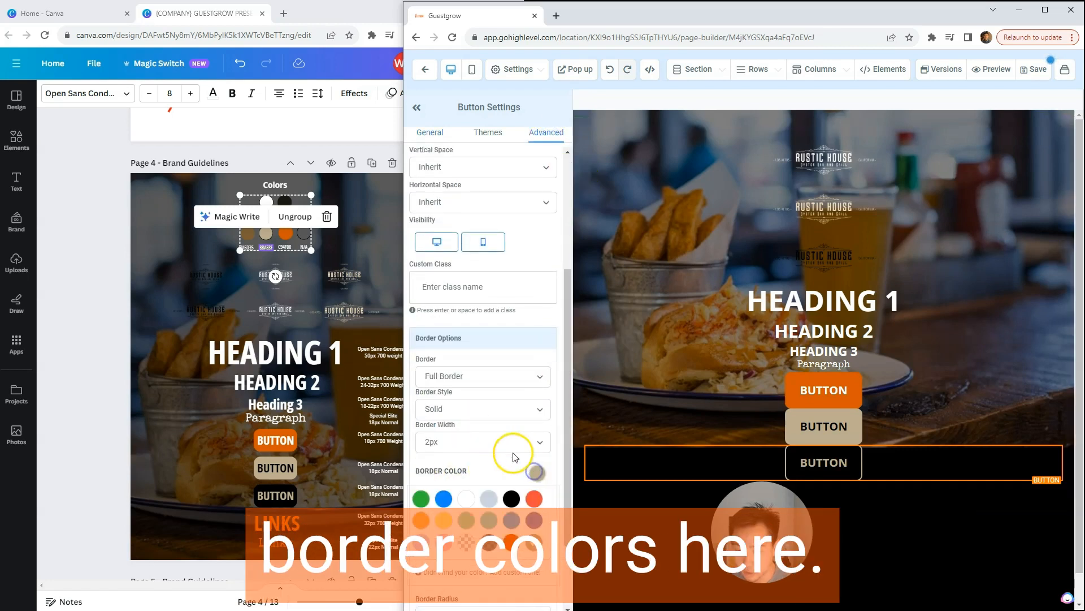
click(832, 468)
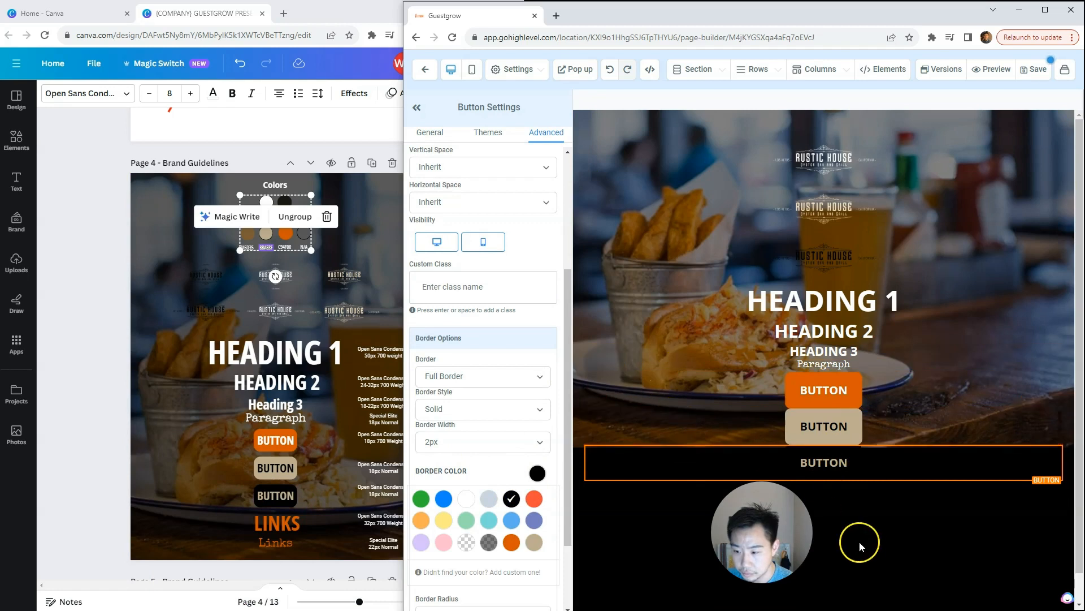
Step: Switch to Canva and compare the Links font, size and weight with the Heading 2 specification in the brand guidelines
scroll(862, 543, down, 1)
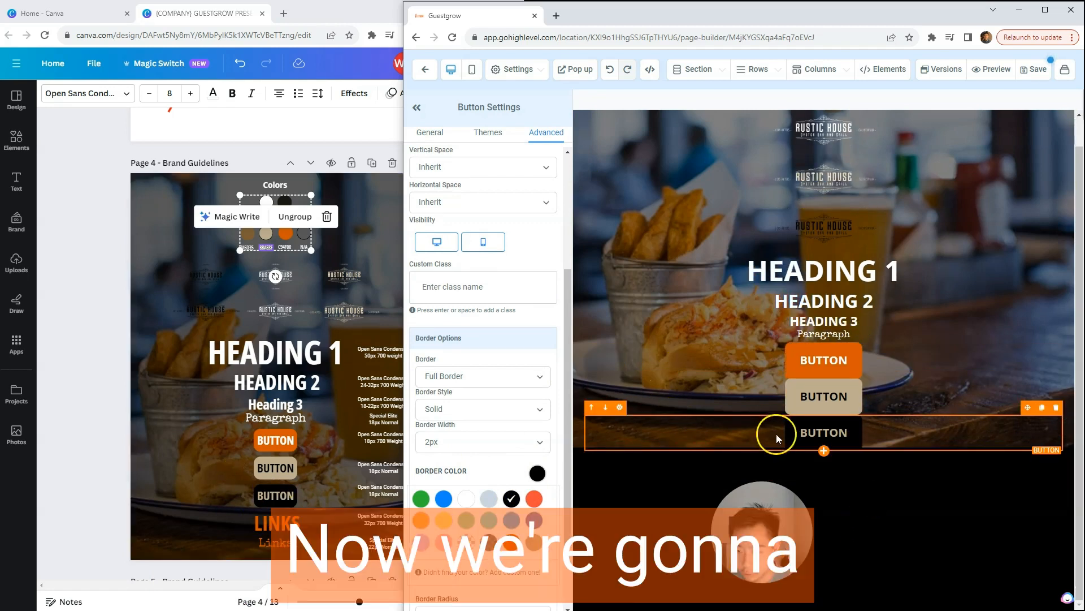
click(277, 521)
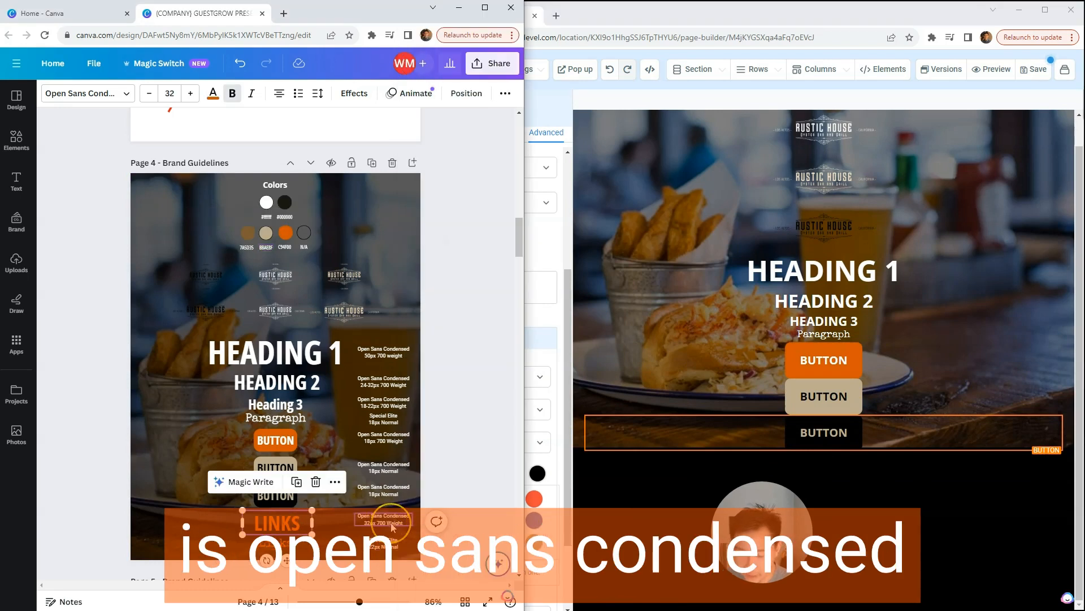
click(903, 433)
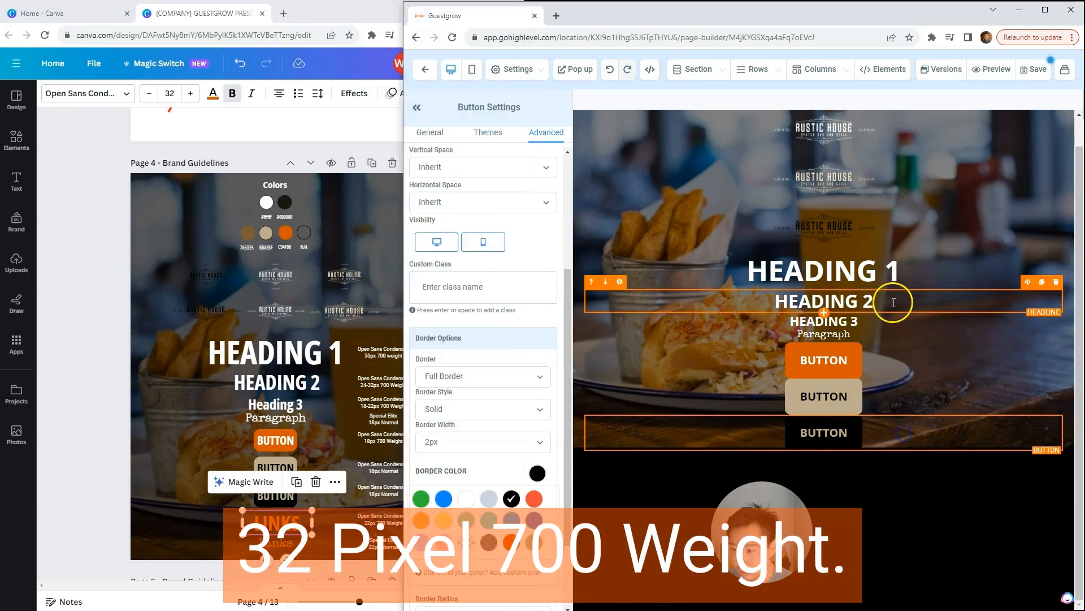
click(283, 523)
click(373, 523)
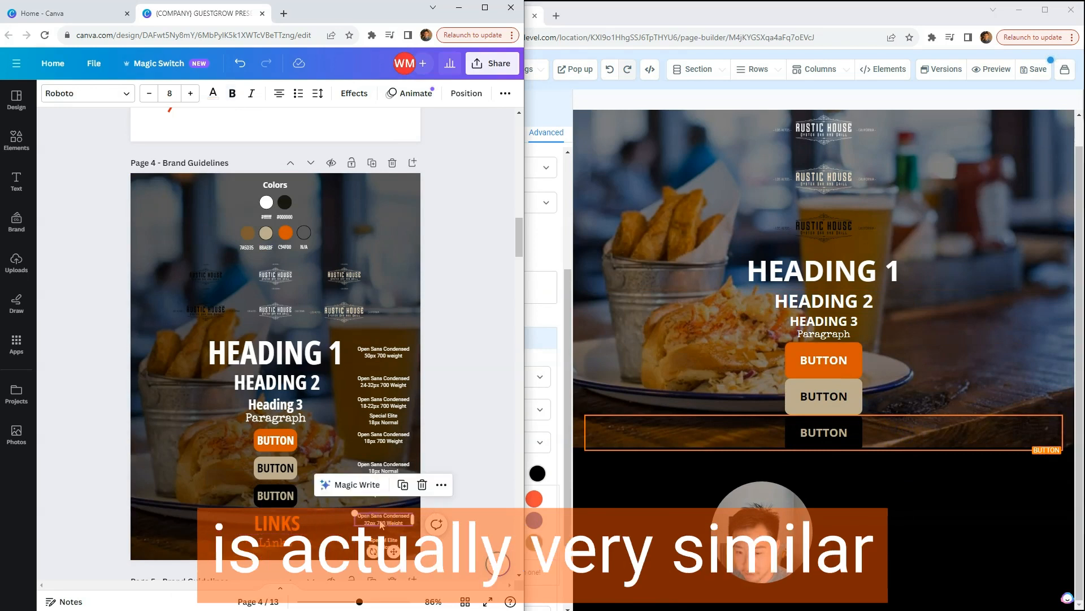
click(384, 386)
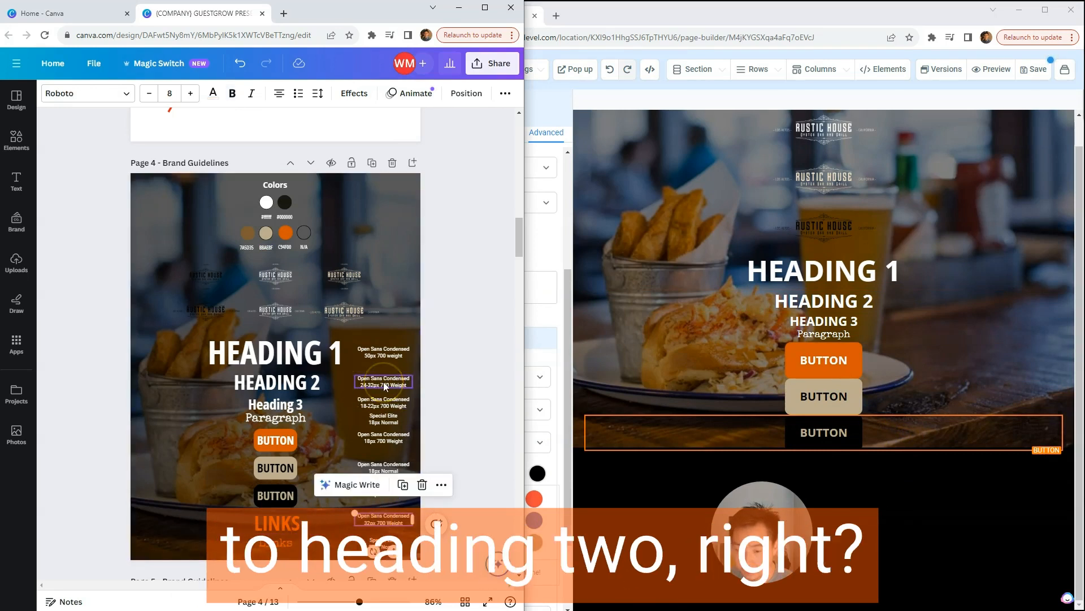
Step: Switch to Guestgrow, duplicate the Heading 2 headline and move the copy below the black button
click(909, 293)
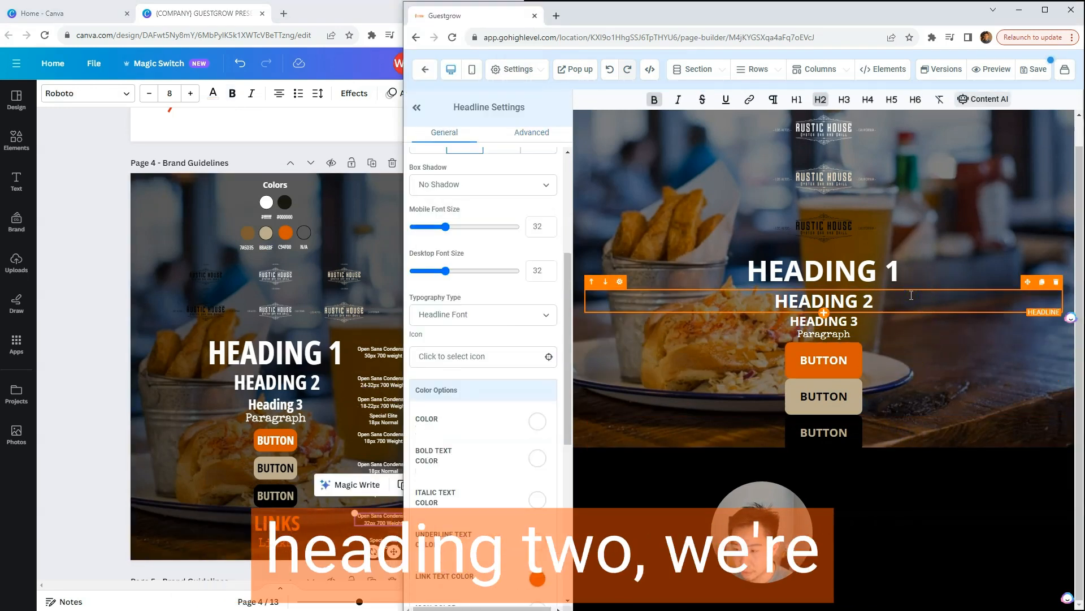
click(1040, 284)
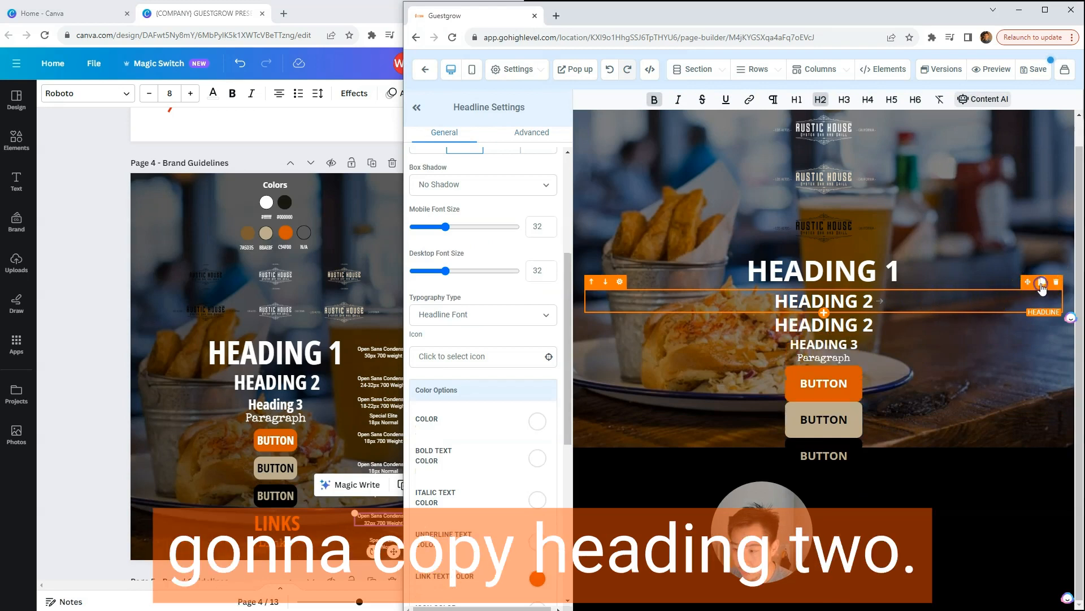
click(664, 331)
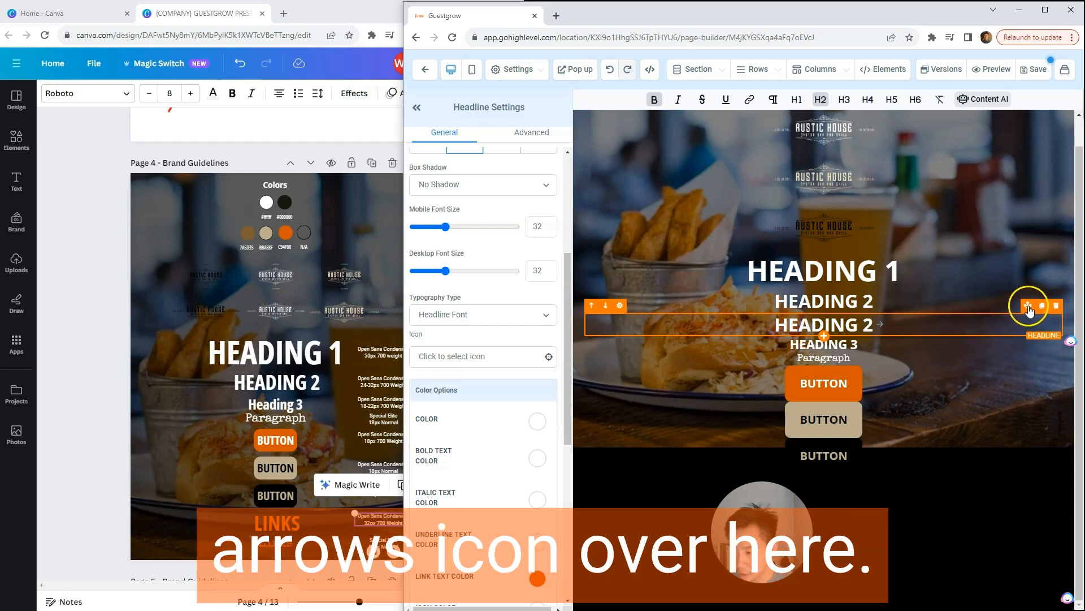
drag(1028, 308, 996, 447)
Step: Add a hyperlink with the URL # to the copied Heading 2 text
click(869, 464)
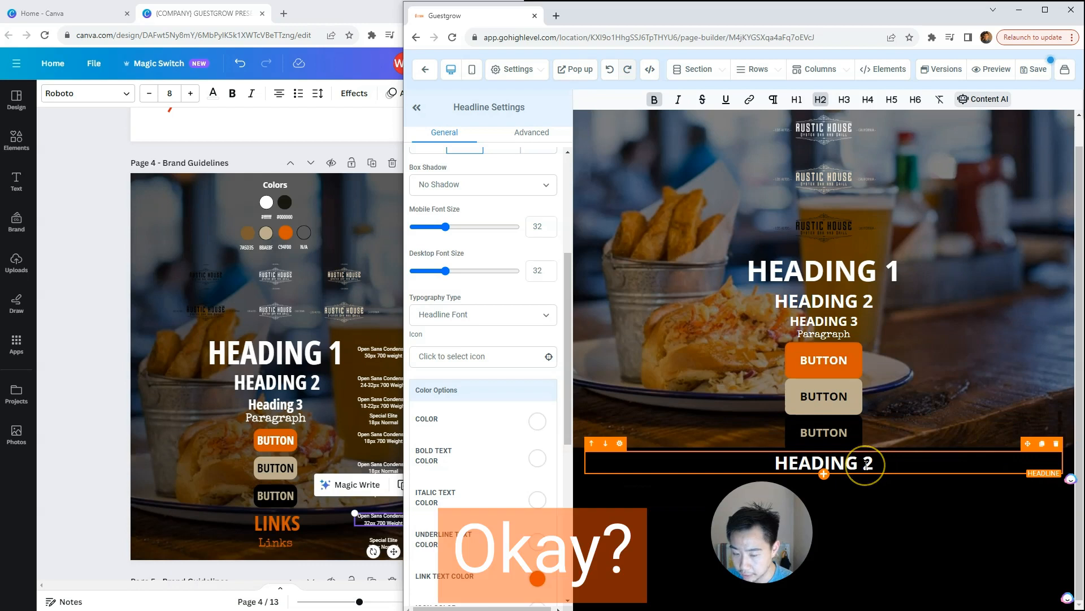
triple_click(867, 463)
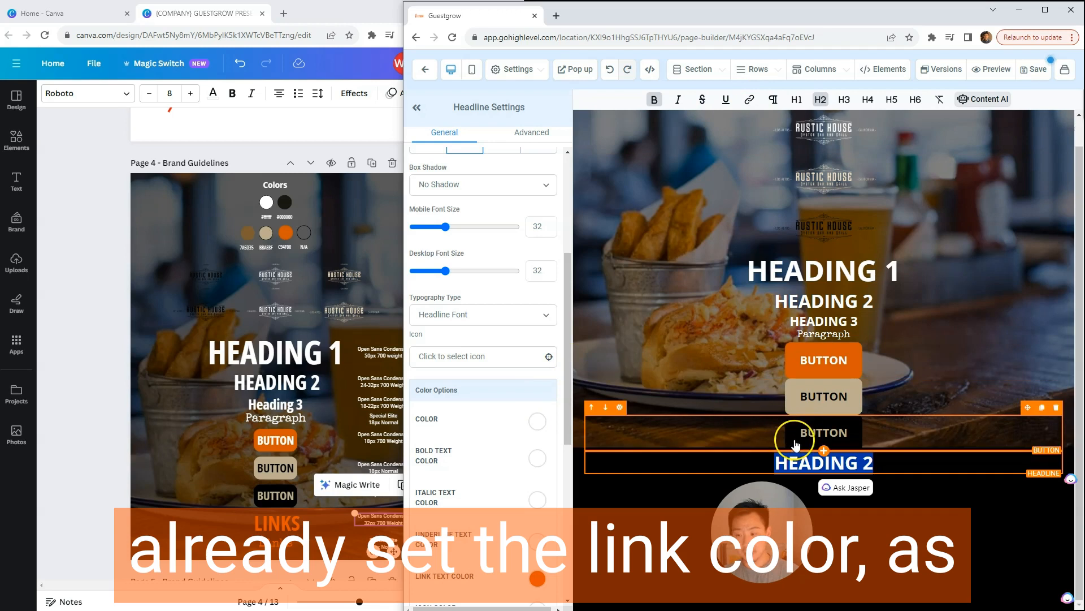
drag(565, 350, 563, 389)
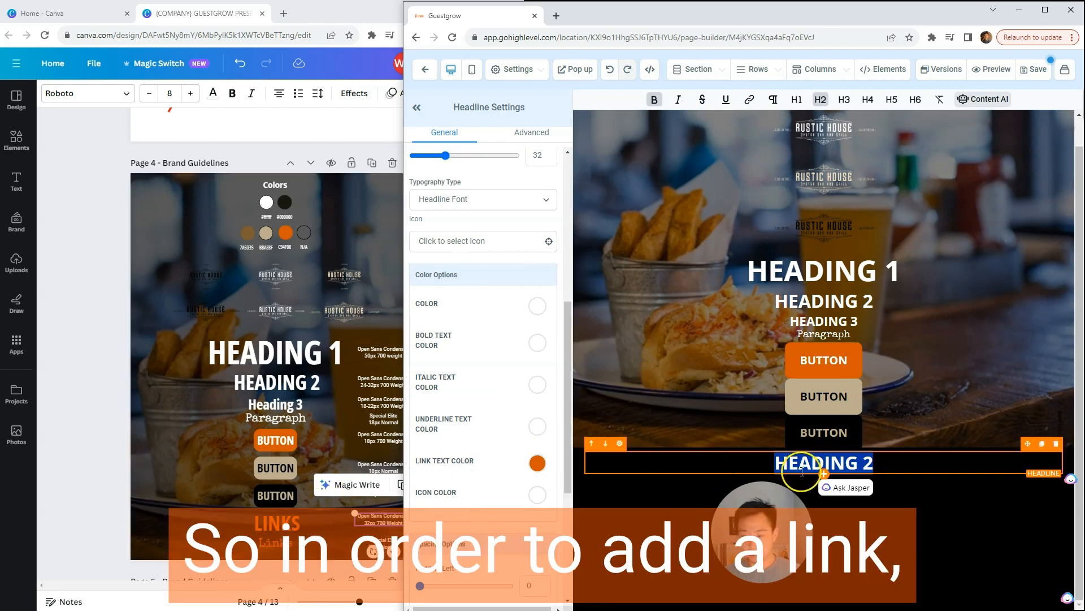
click(748, 103)
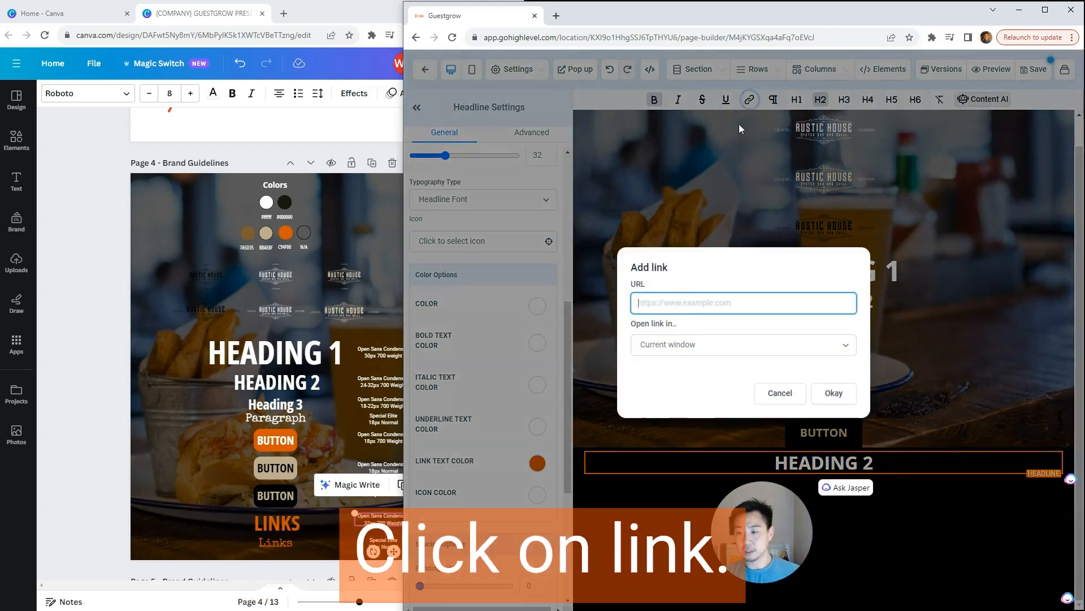
click(663, 304)
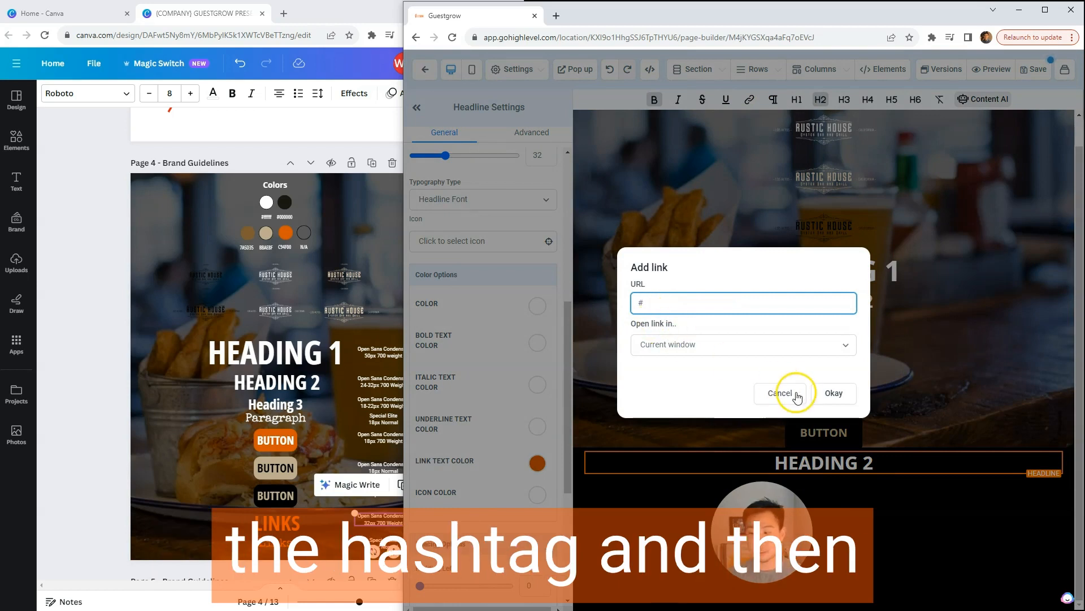
click(831, 392)
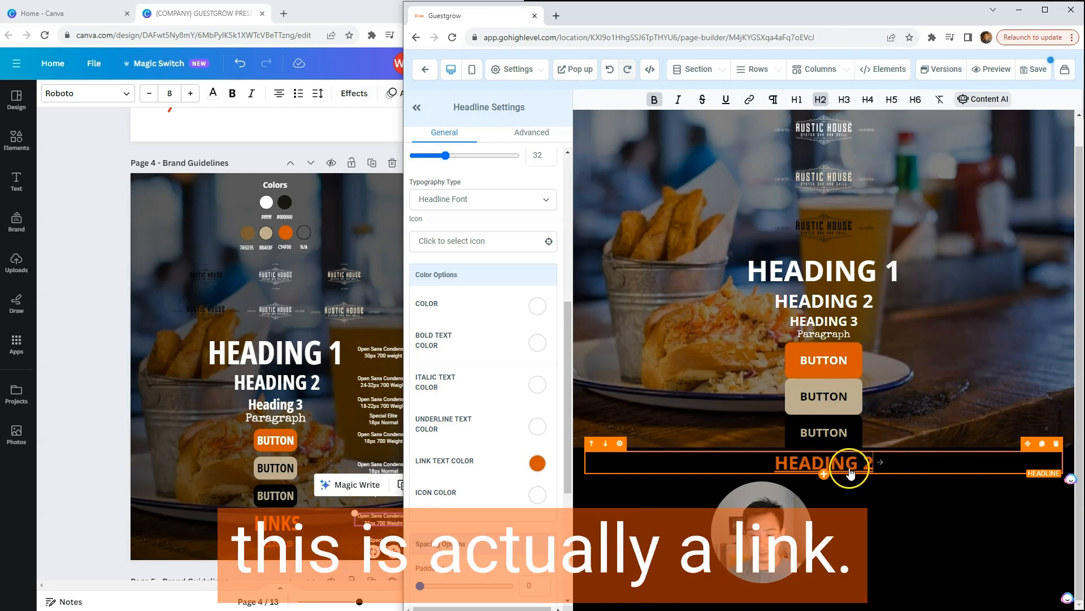
Step: Replace the copied headline's text with "LINK" and reapply the hyperlink to it
drag(892, 465, 742, 457)
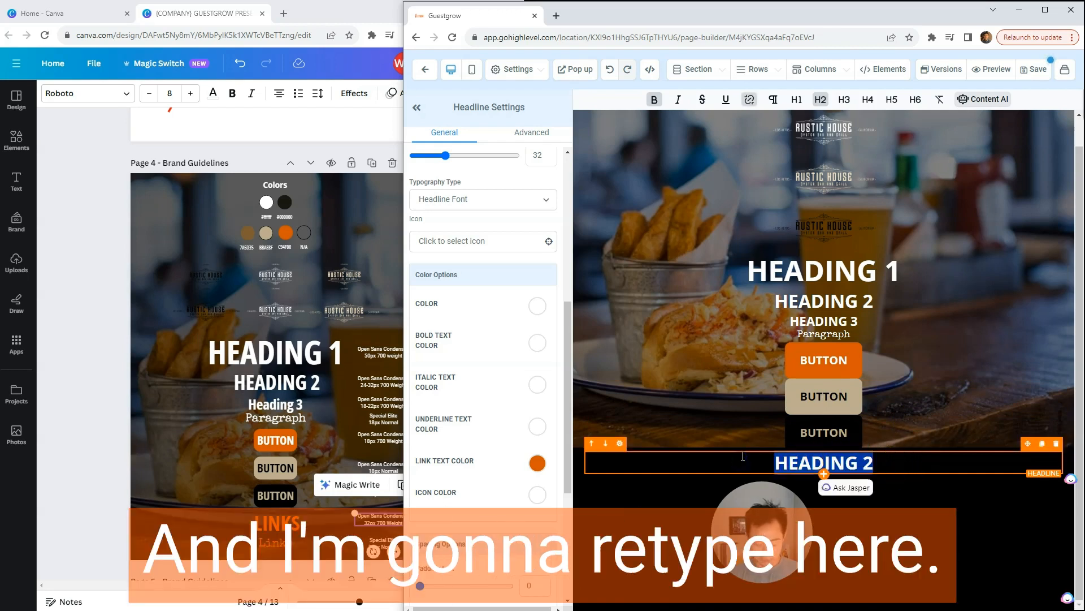
text(LINK)
double_click(838, 465)
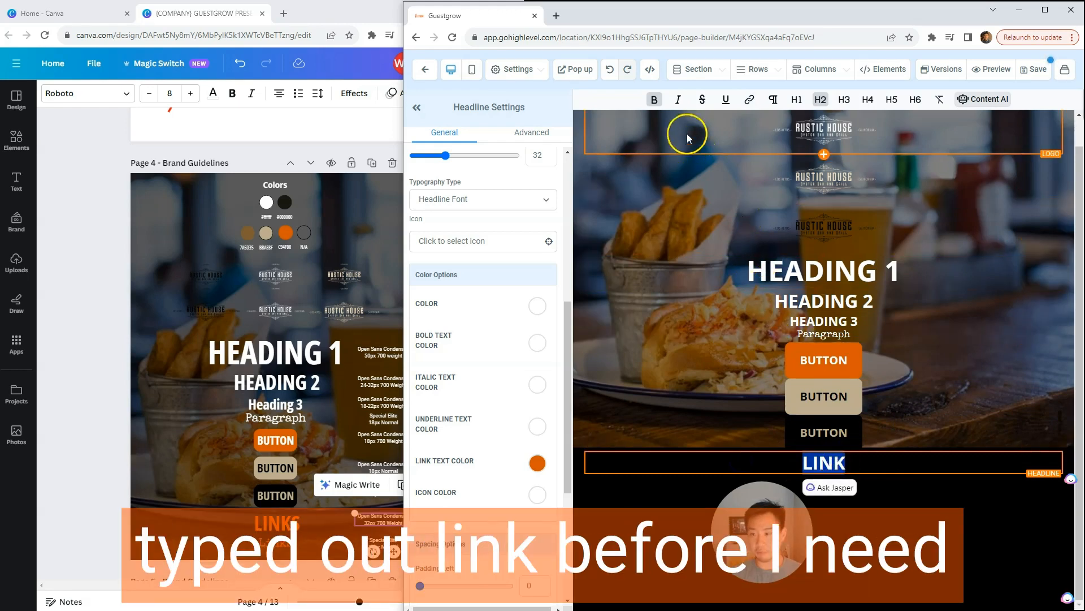
click(749, 99)
click(702, 298)
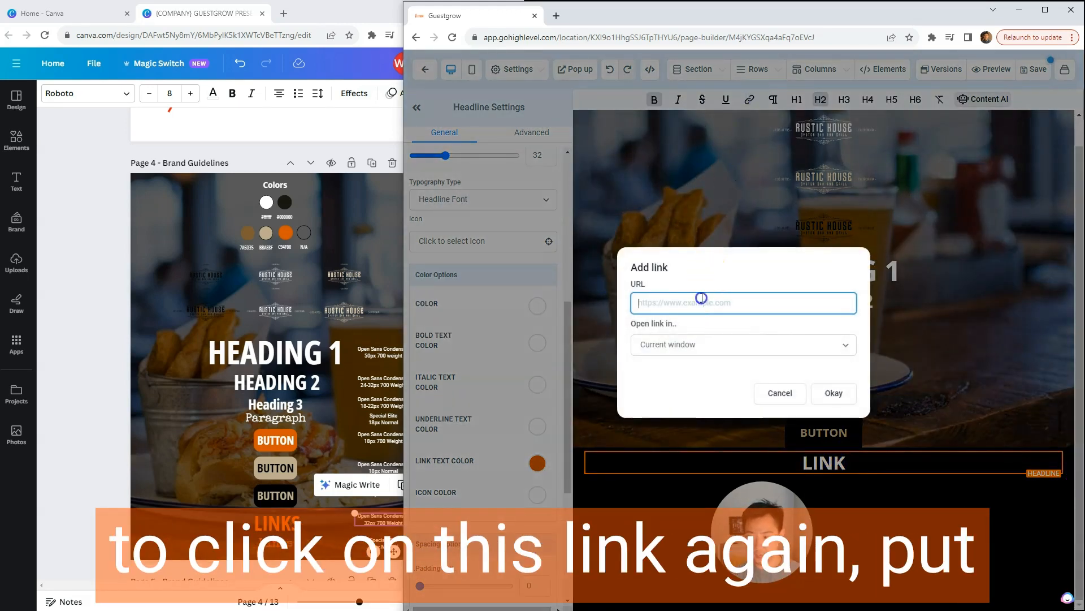
click(831, 393)
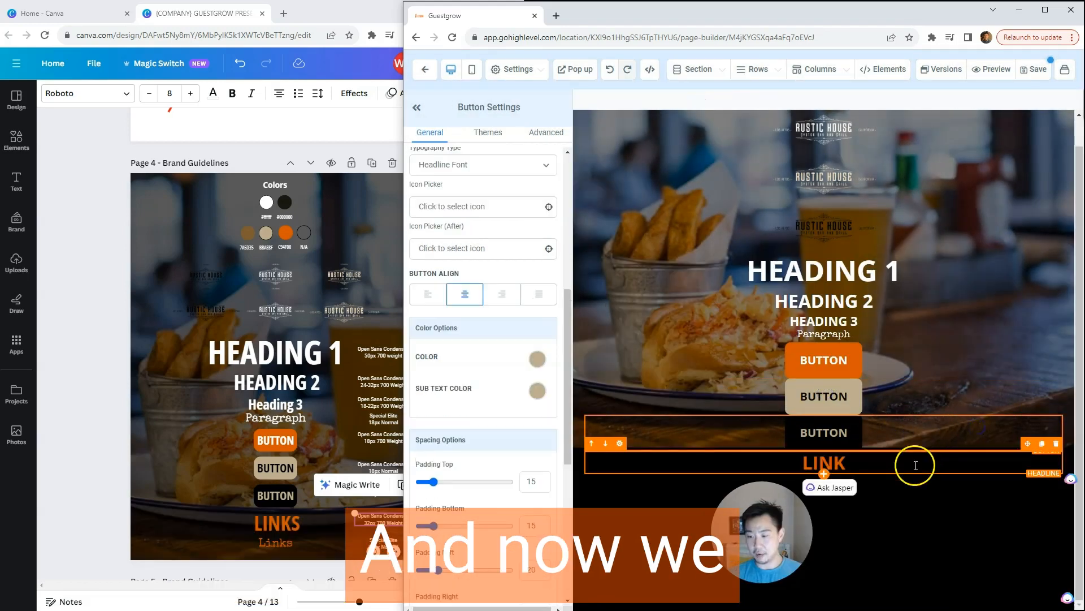
click(893, 460)
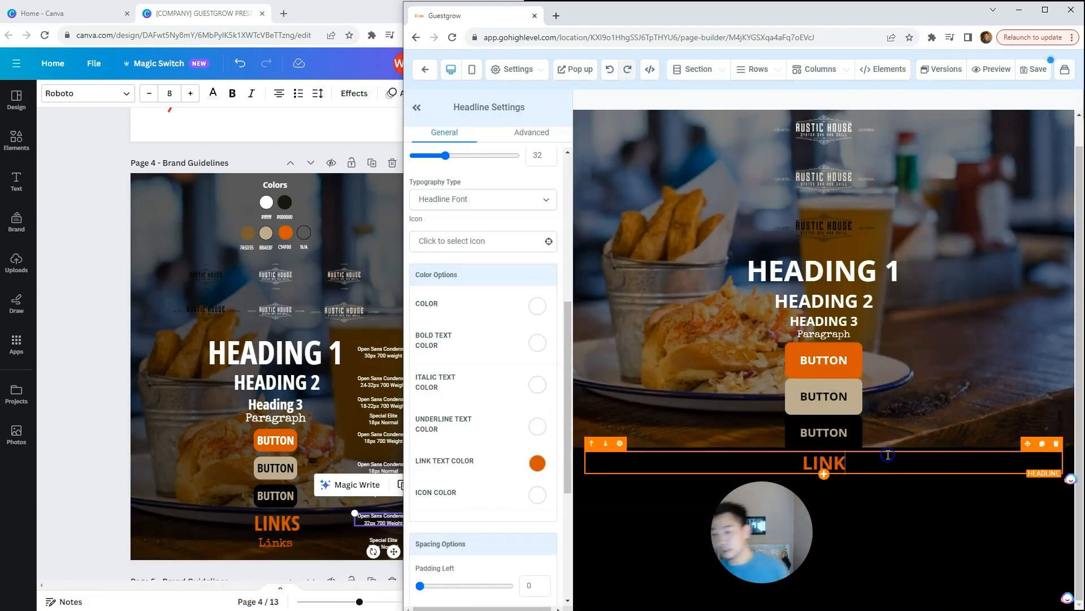
Step: Check the paragraph link style in Canva's brand guidelines, and duplicate the Guestgrow paragraph to just below the LINK headline
click(895, 347)
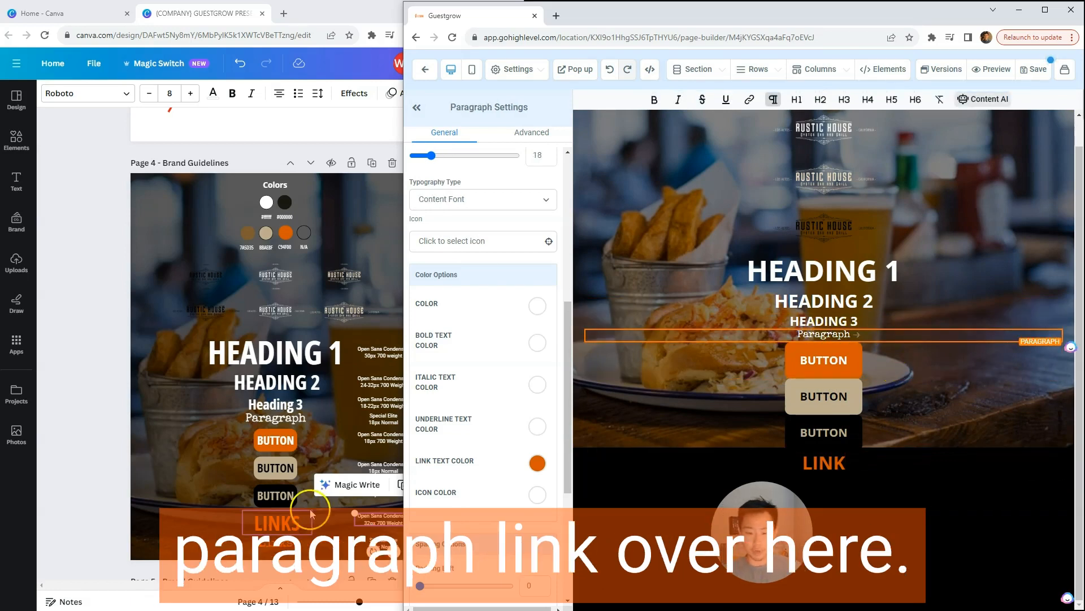
click(276, 544)
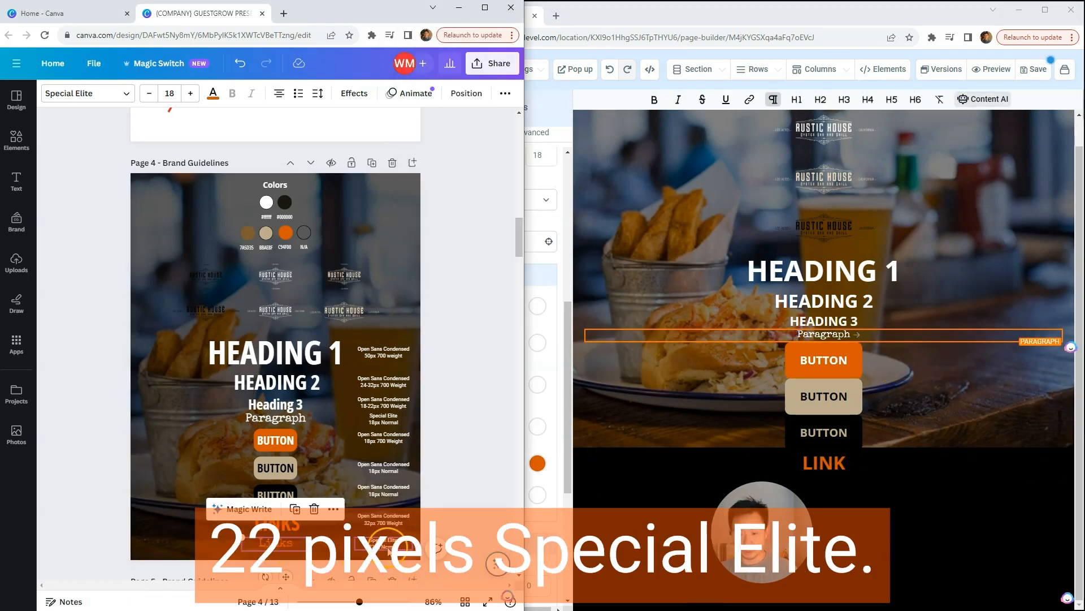
click(953, 337)
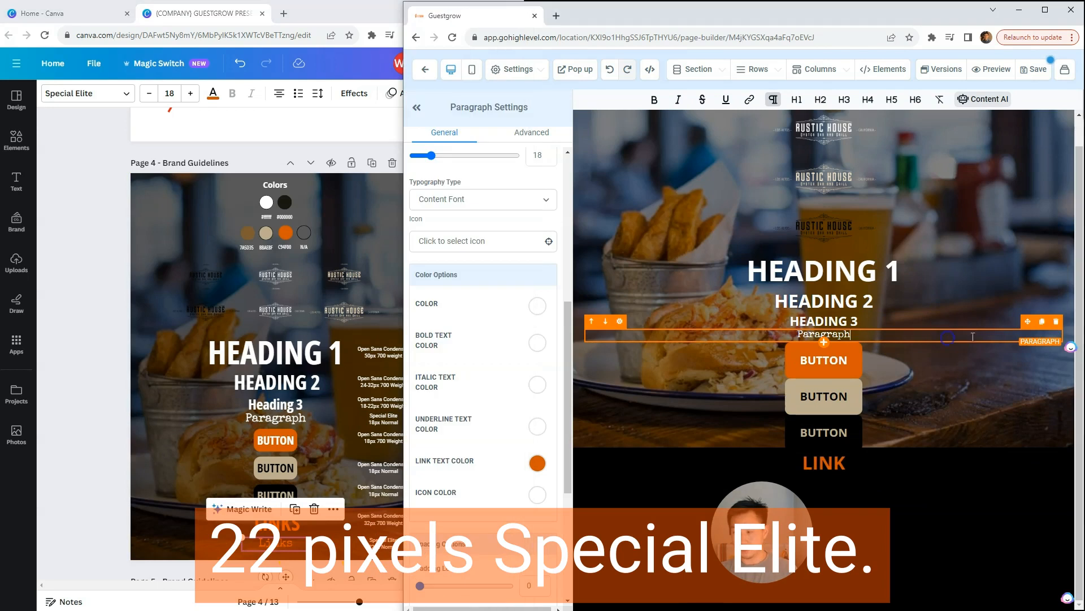
click(1042, 321)
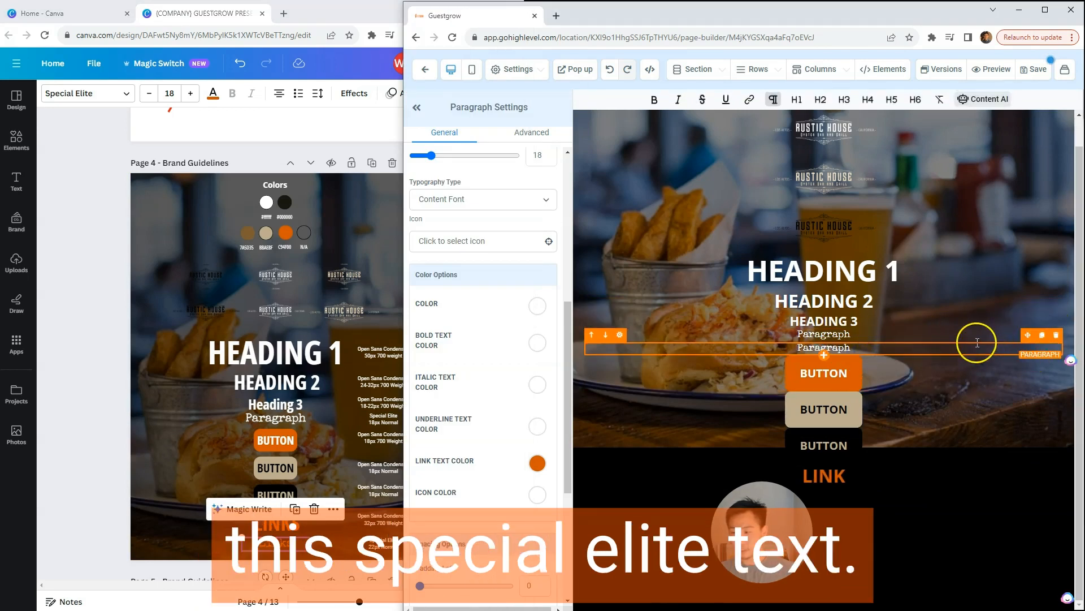
drag(1027, 335, 901, 476)
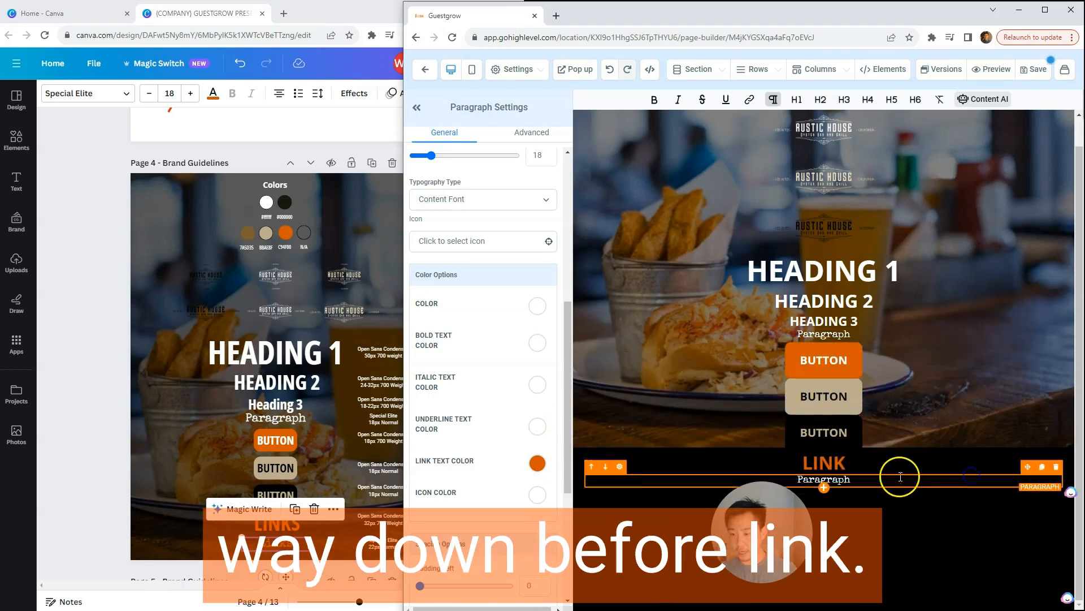
Step: Change the copied paragraph's text to "Link" and set its mobile and desktop font sizes to 22
text(Link)
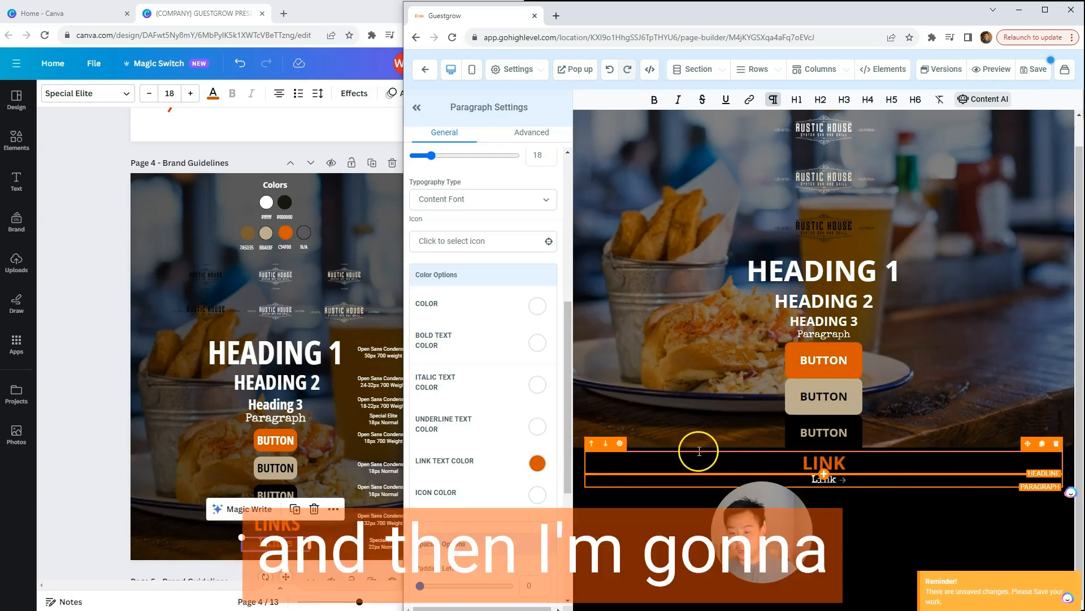
drag(565, 375, 576, 287)
double_click(537, 310)
text(22)
double_click(534, 351)
text(22)
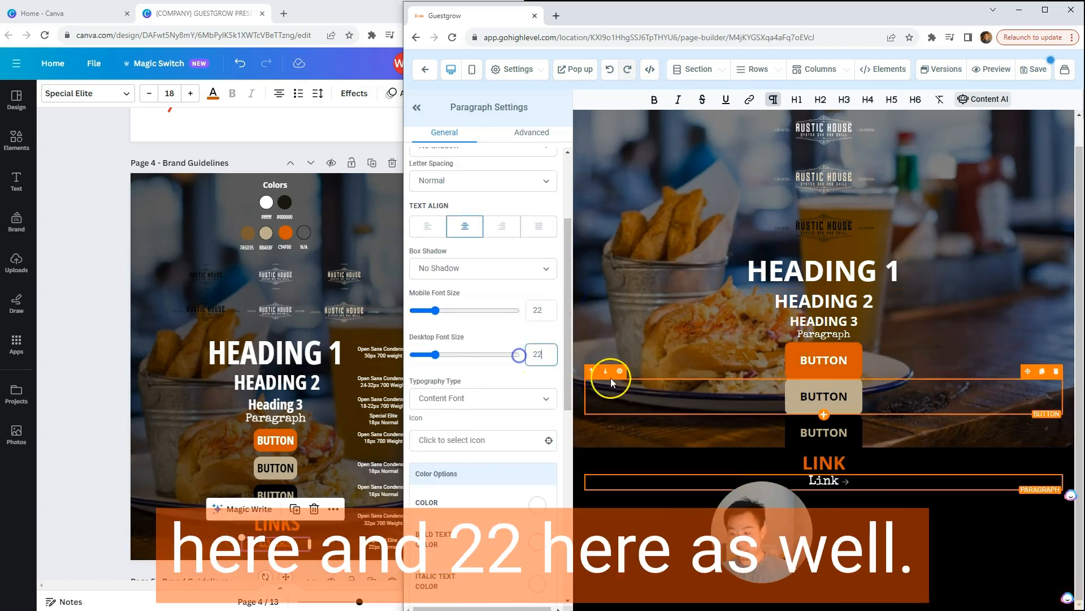
Step: Add a hyperlink to the Link paragraph text below the LINK headline
double_click(824, 479)
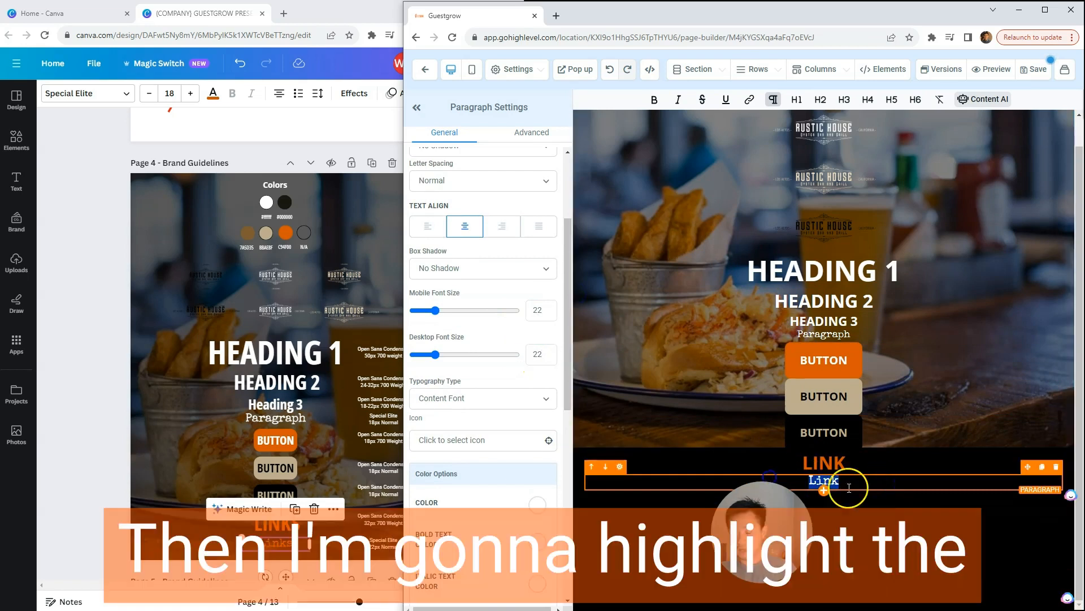
click(746, 100)
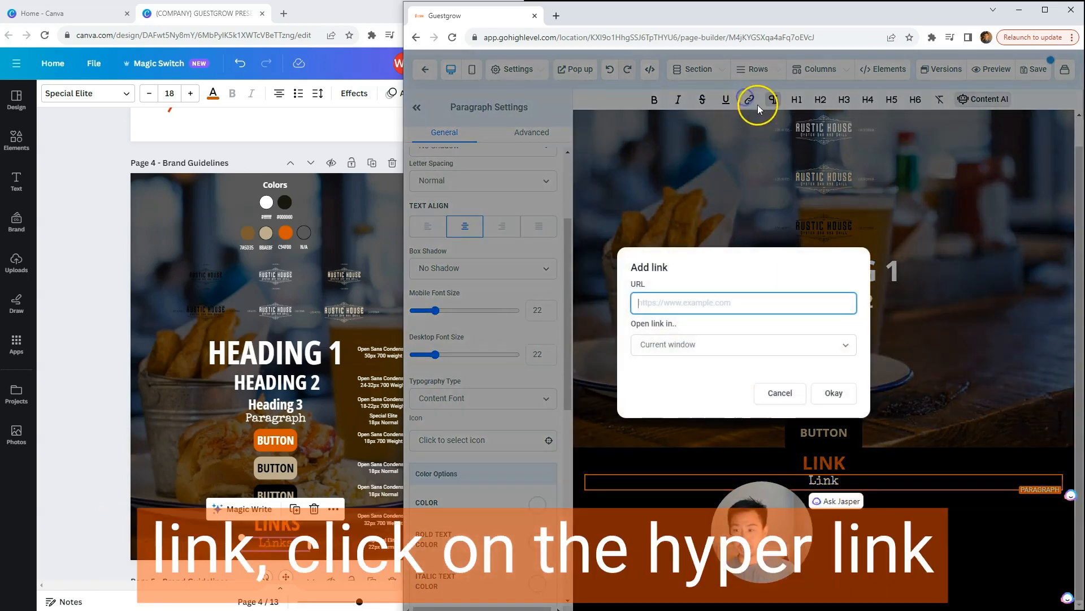
click(843, 396)
click(963, 539)
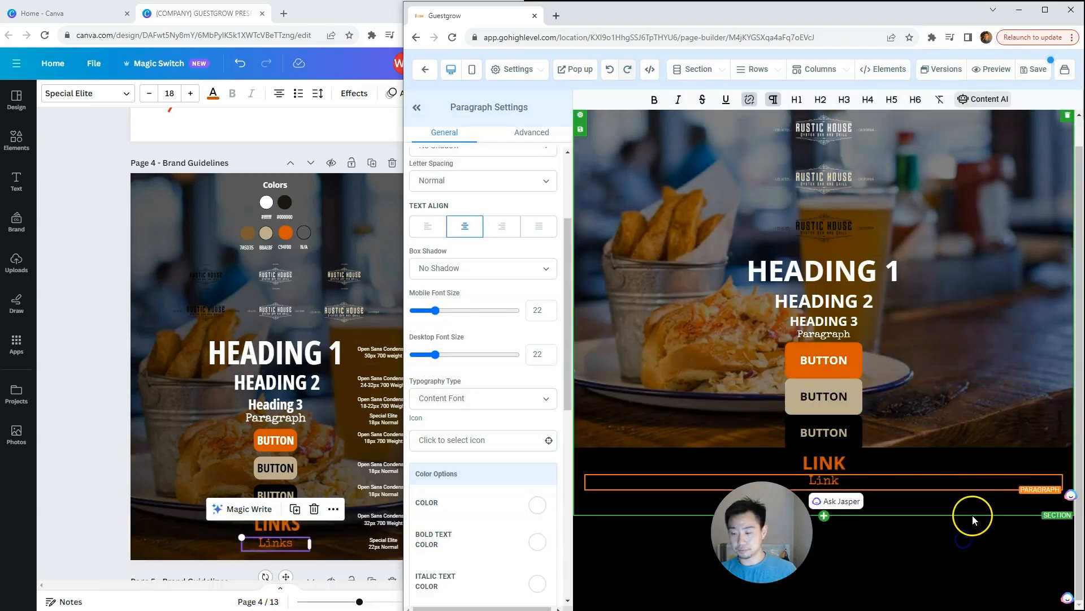
drag(762, 532, 198, 525)
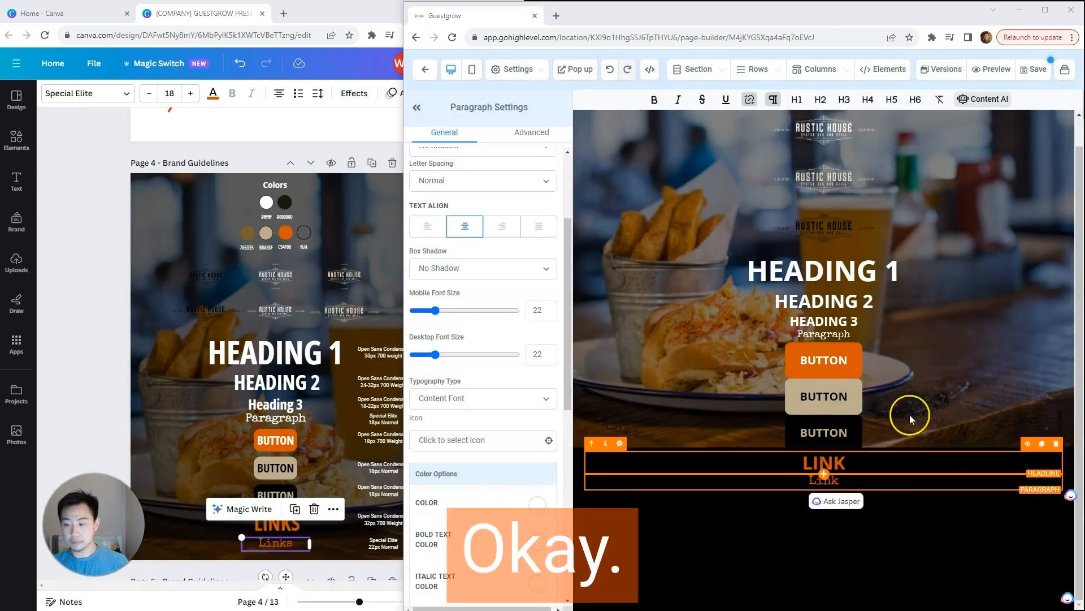
scroll(916, 424, up, 1)
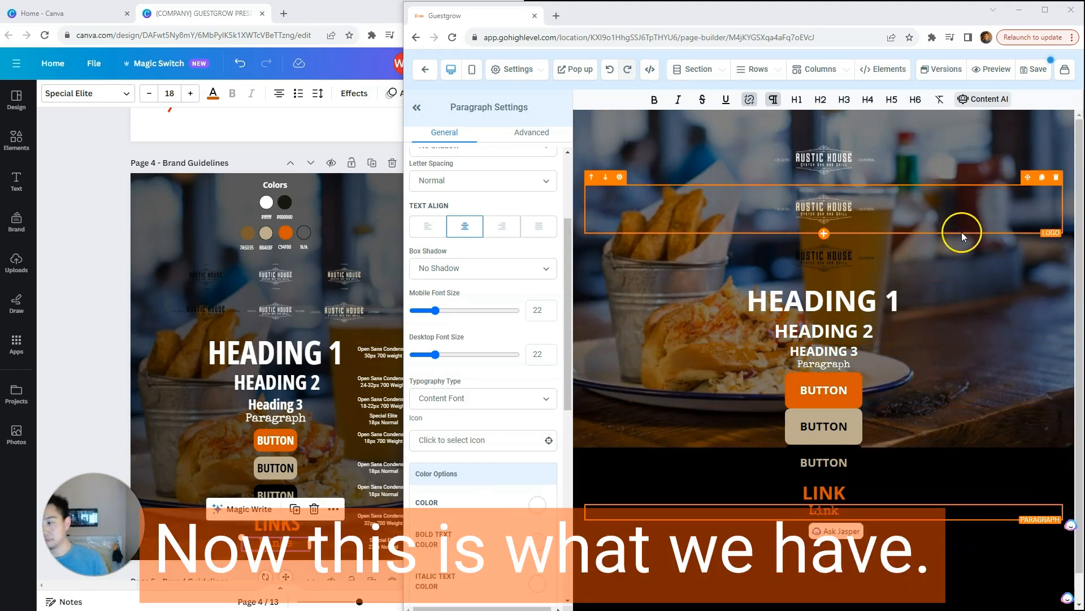
Step: Save the opt-in page and open its preview to compare it with Canva's Page 4 brand guidelines
click(1024, 76)
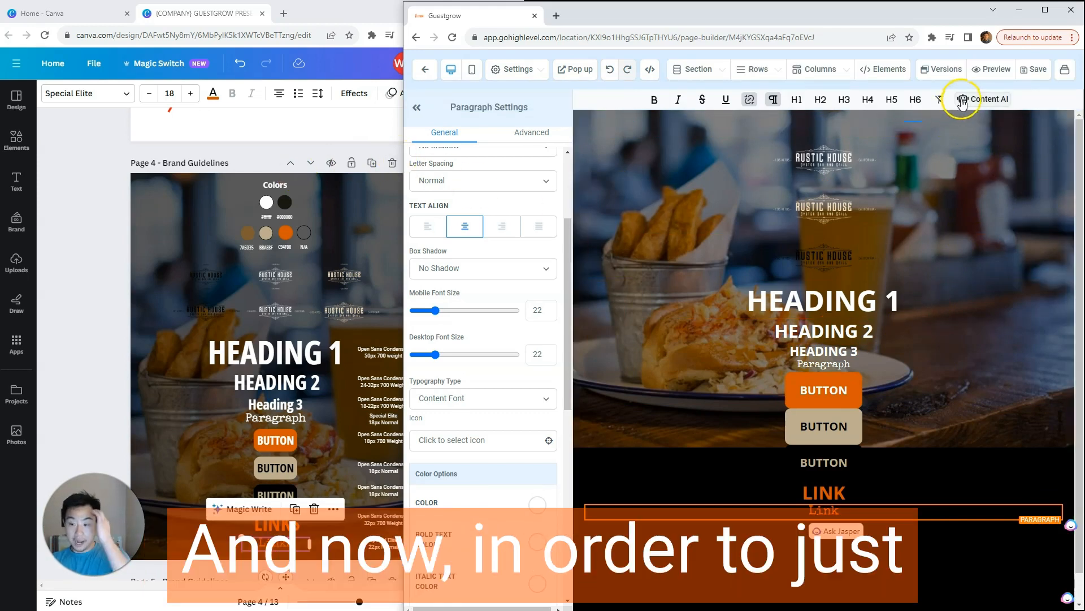
click(997, 69)
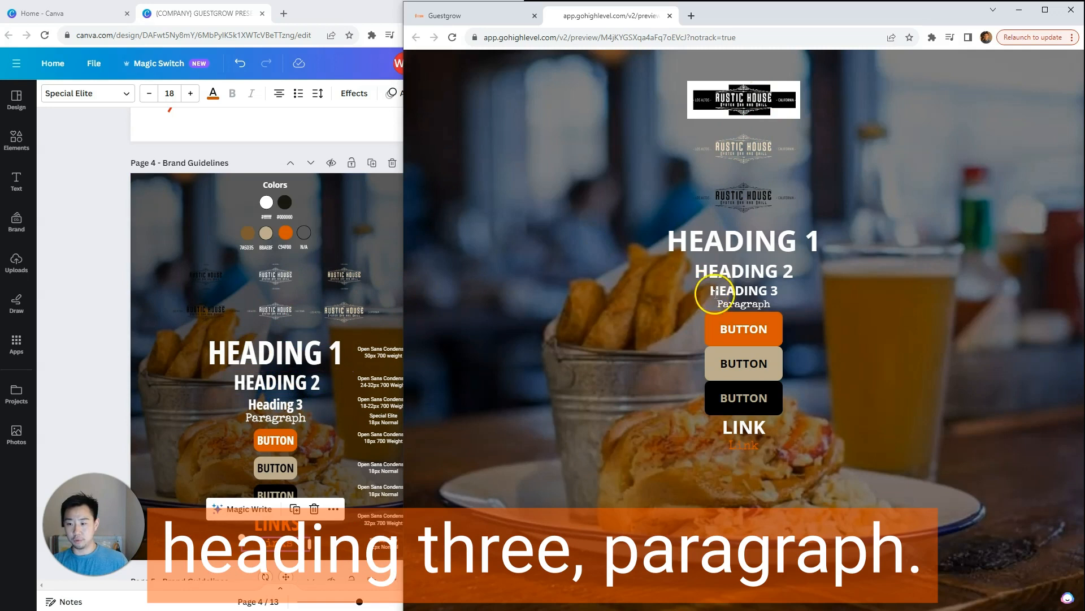
click(197, 471)
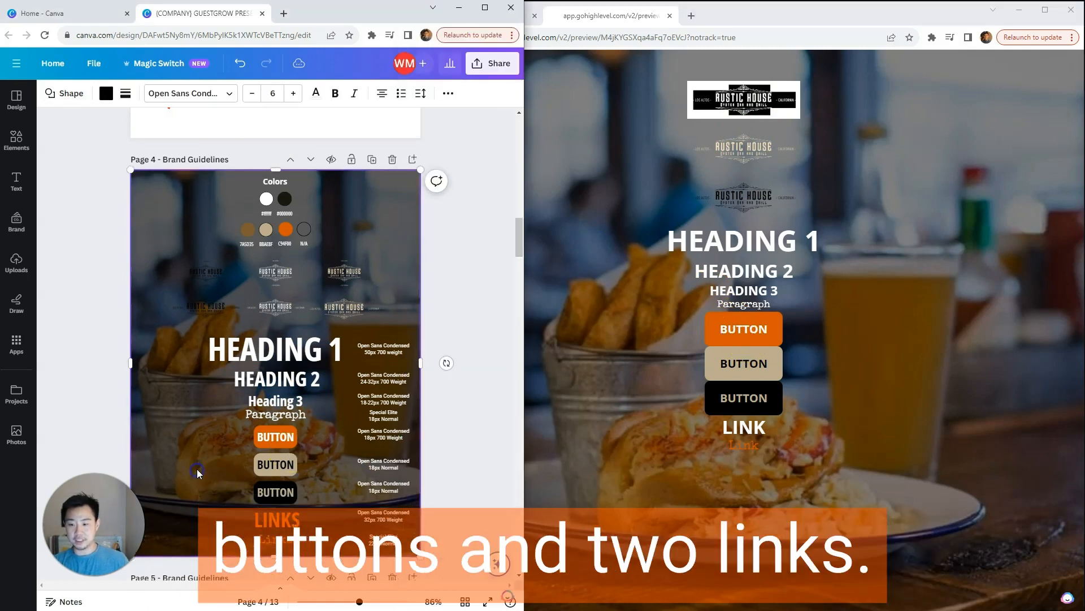
scroll(197, 471, down, 3)
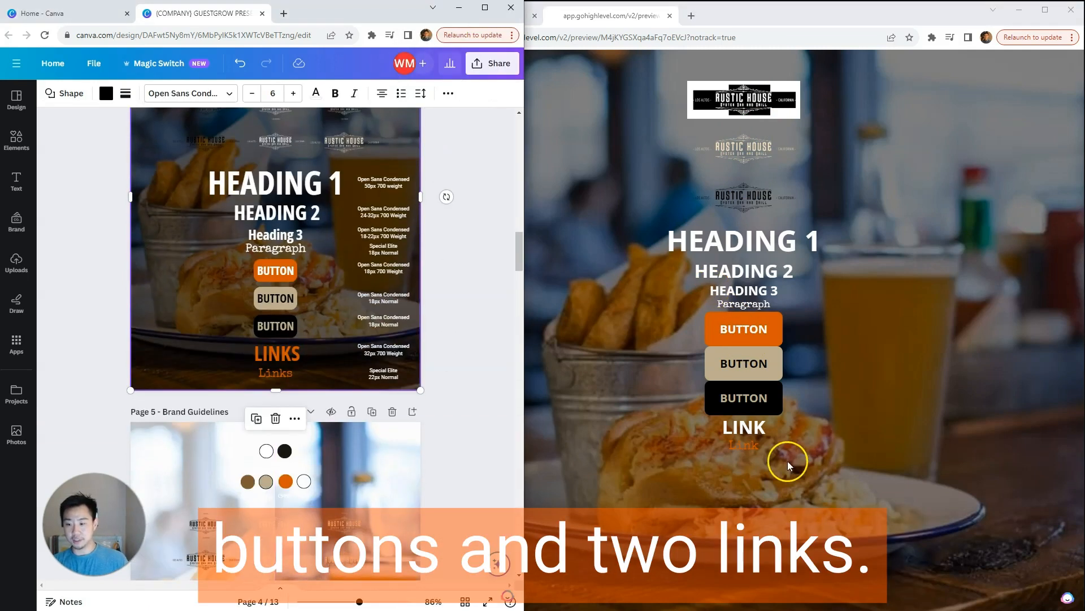
click(750, 435)
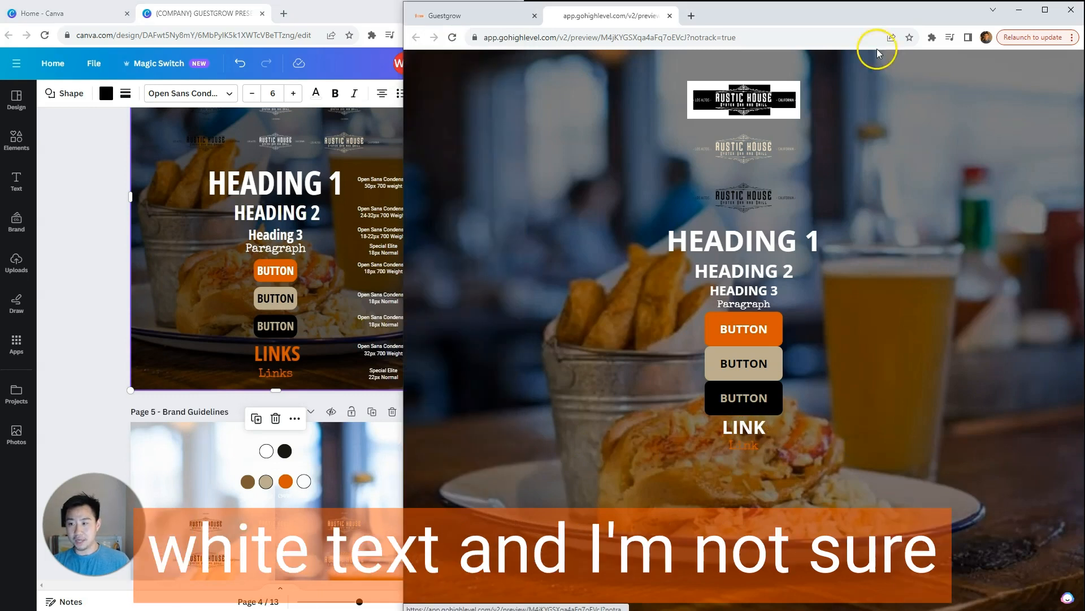
Step: Check the LINK headline in the page editor and compare the preview with the Canva brand guidelines again
click(499, 22)
click(828, 491)
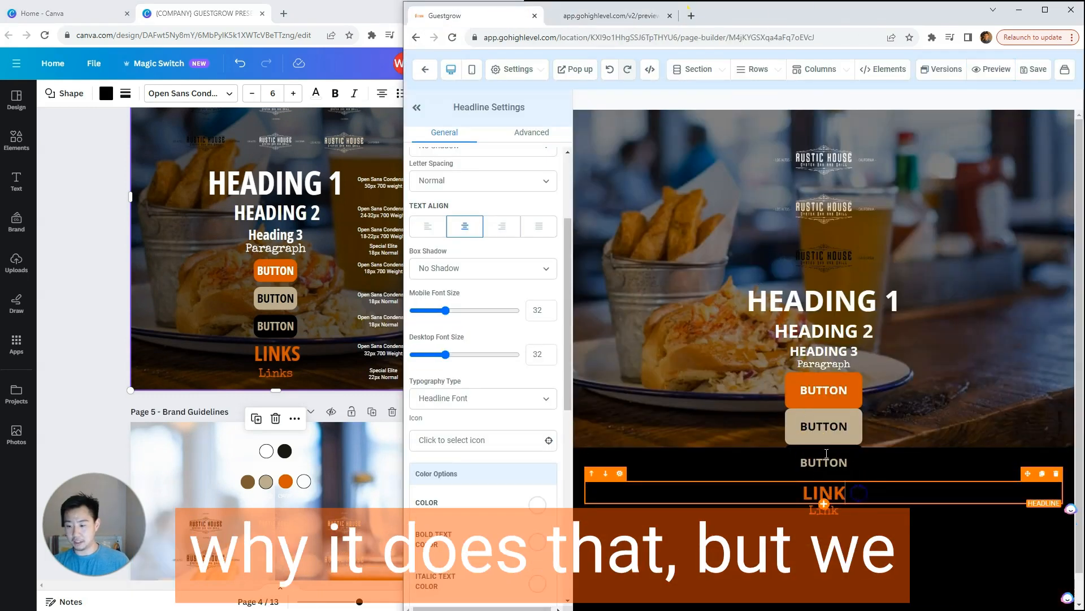
click(611, 15)
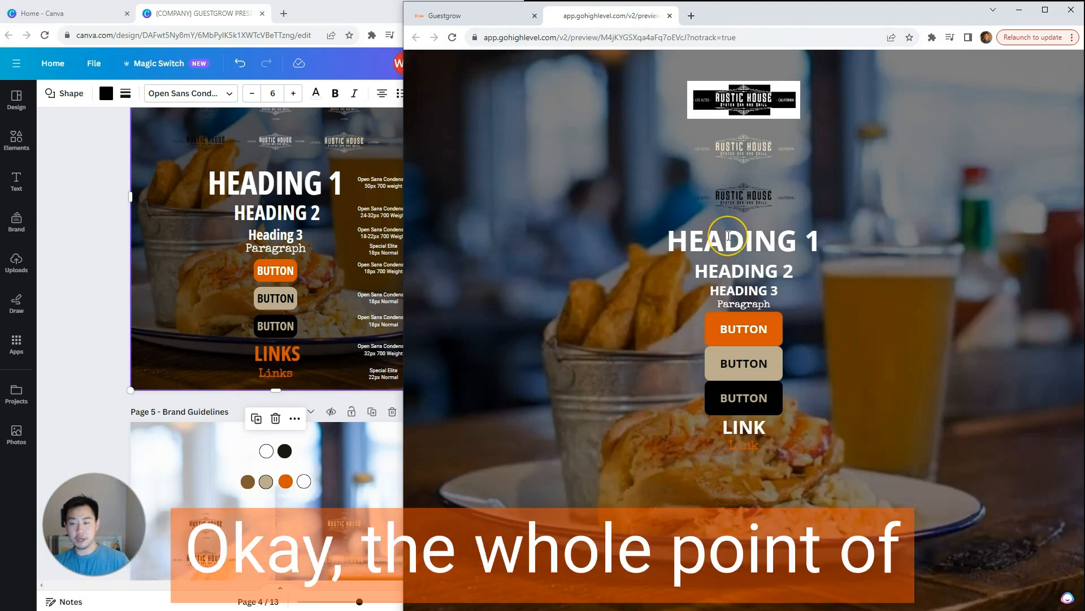
click(92, 238)
scroll(95, 257, up, 2)
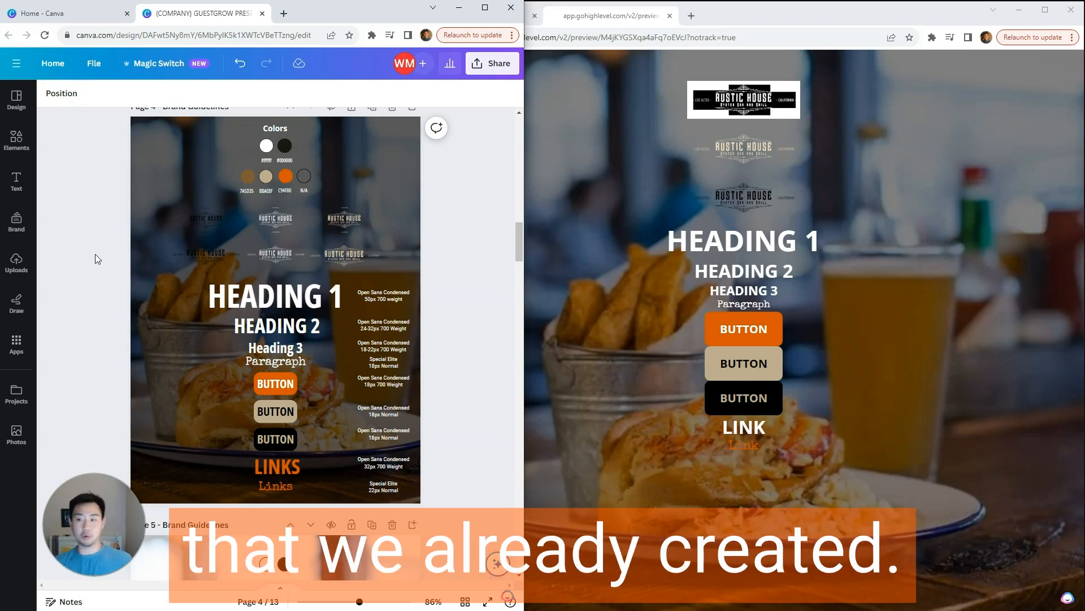
click(609, 361)
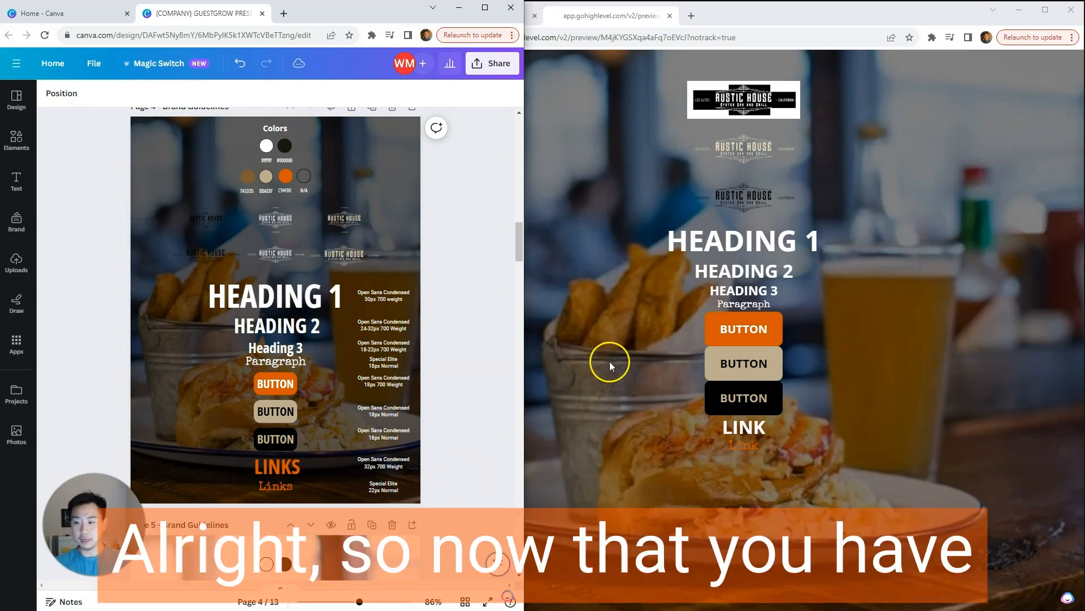
Step: Exit the preview and page editor to the Default Funnel's steps, and check the optin page's preview from there
click(622, 20)
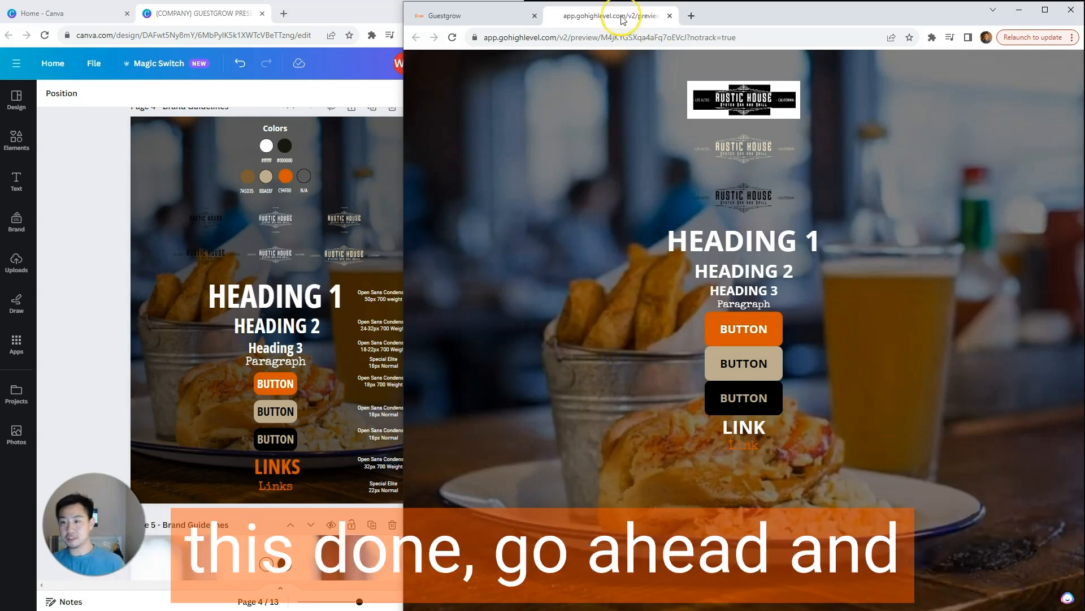
click(669, 17)
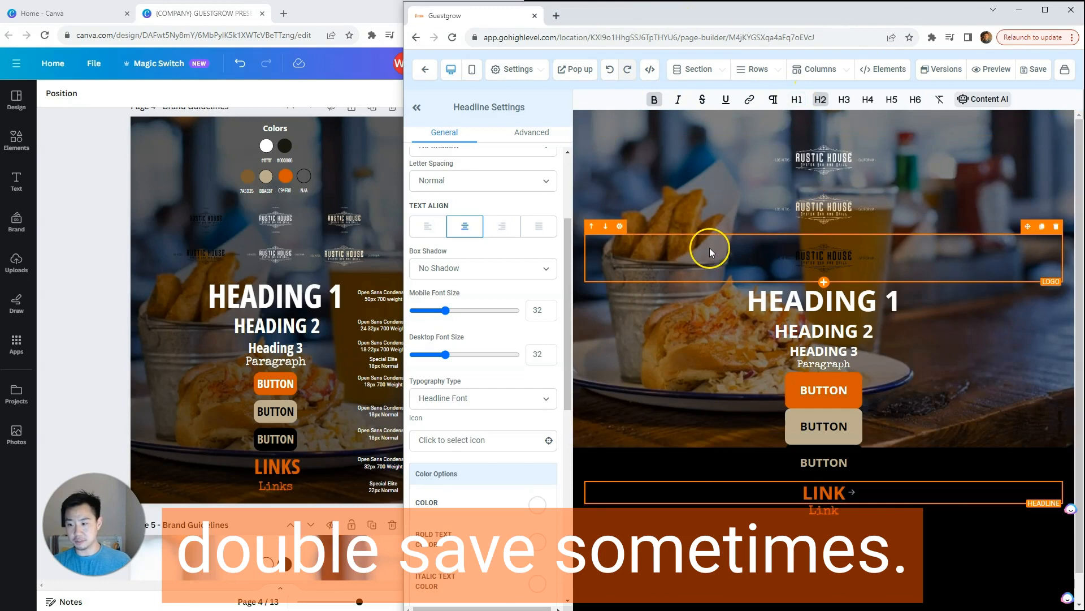
click(424, 75)
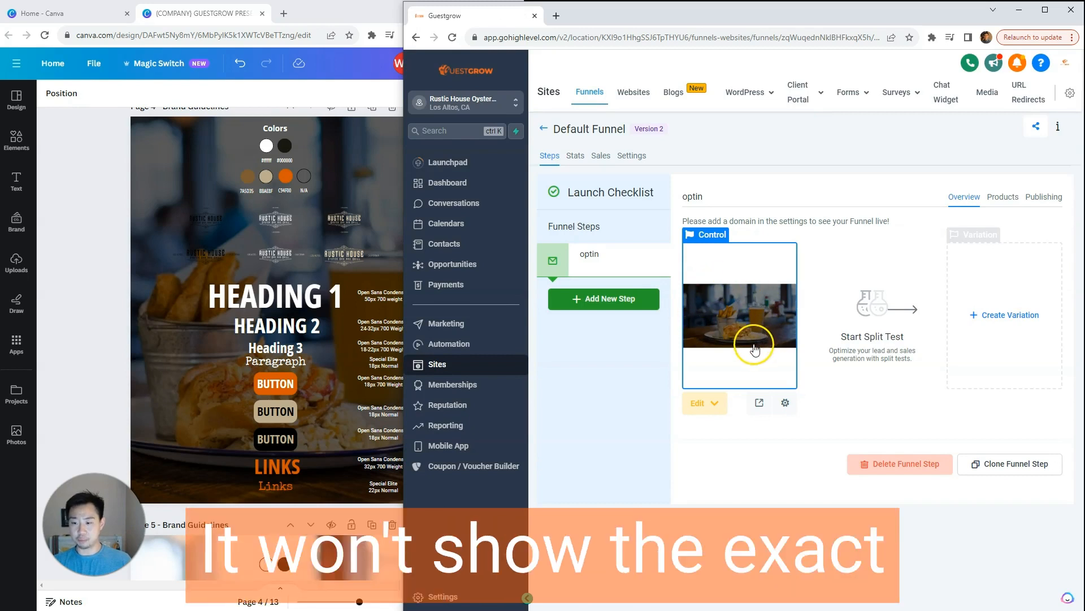
click(759, 404)
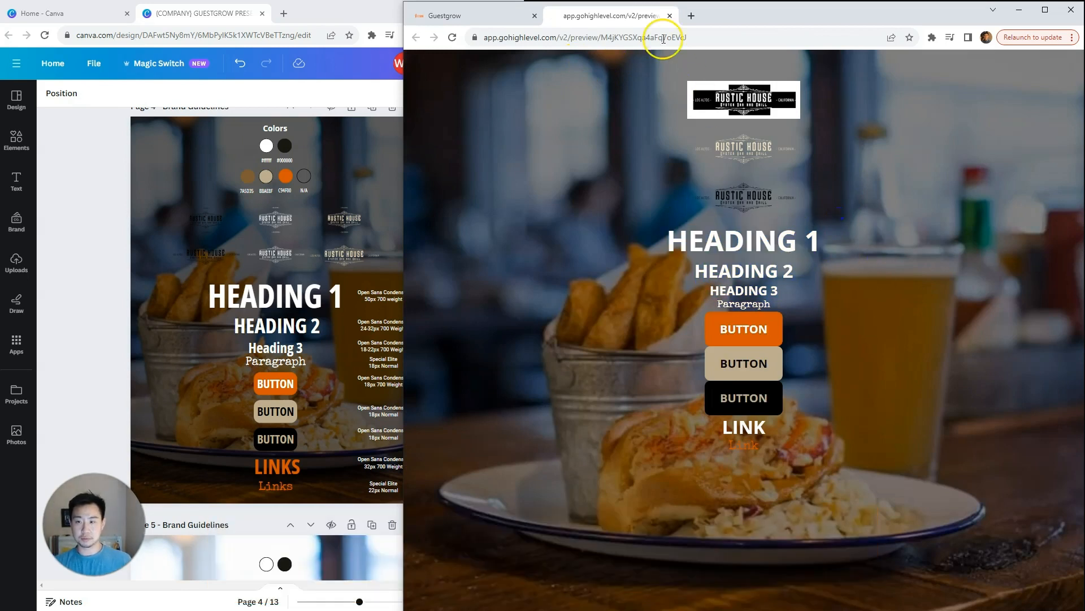
click(670, 15)
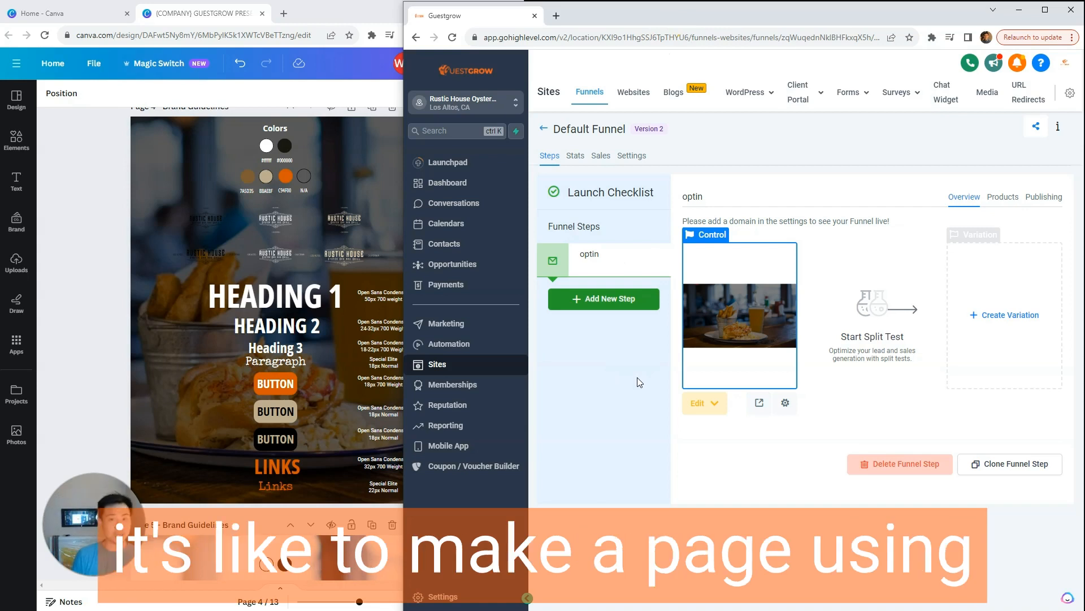
Step: Open Google Sheets in a new tab beside Canva and search the spreadsheets for "onramp"
click(139, 327)
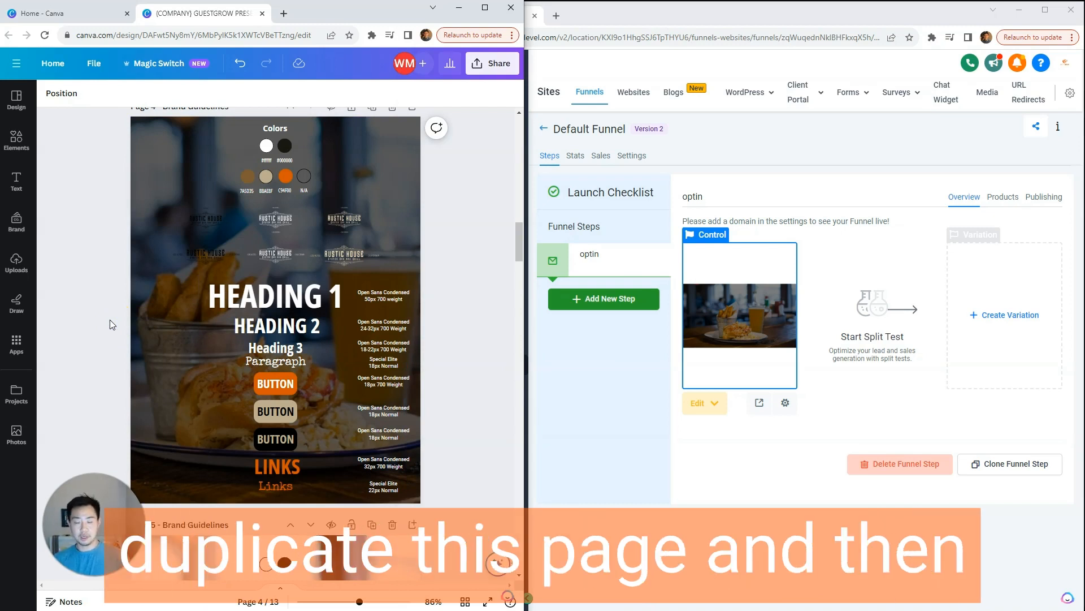
click(283, 13)
text(shee)
key(Return)
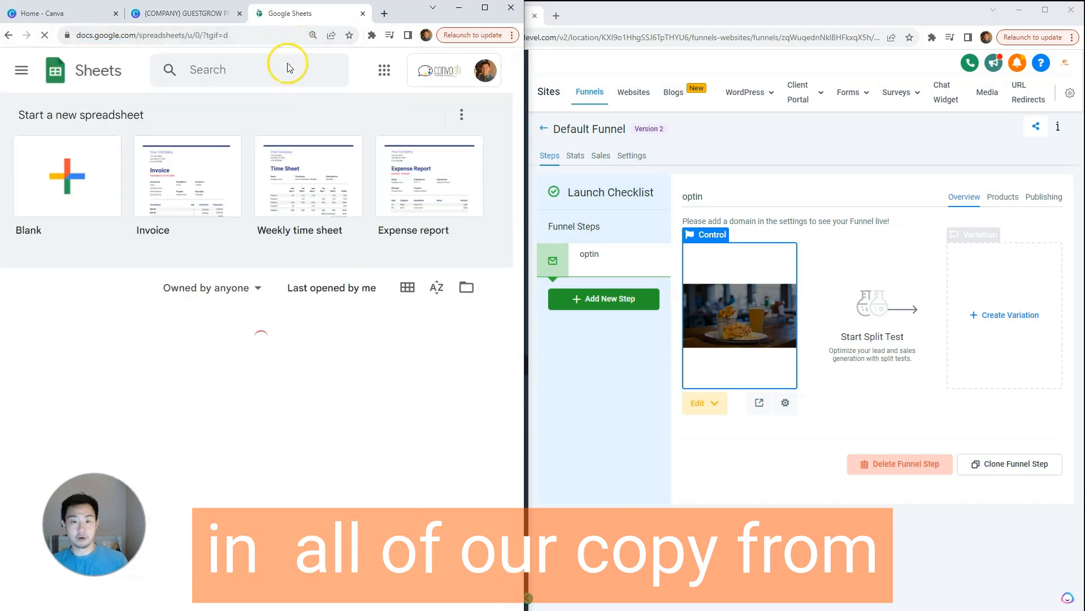
click(232, 64)
text(onramp)
key(Return)
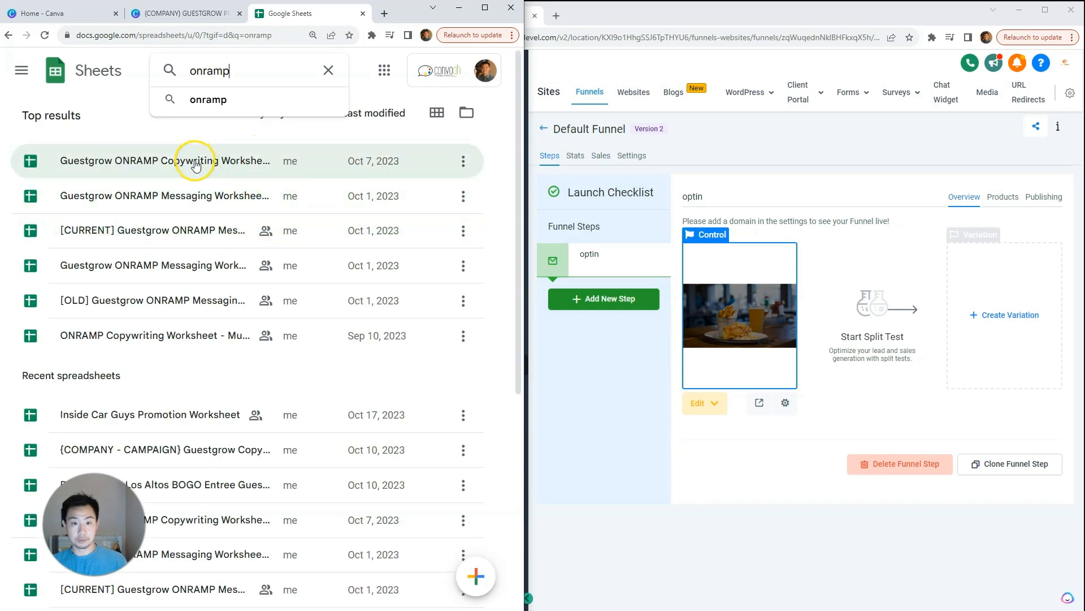
Step: Open the Rustic House Los Altos BOGO Entree Guestgrow Copywriting Worksheet and review the Signup and Confirmation Page copy in ONRAMP Content Developer
drag(524, 125, 860, 153)
click(266, 486)
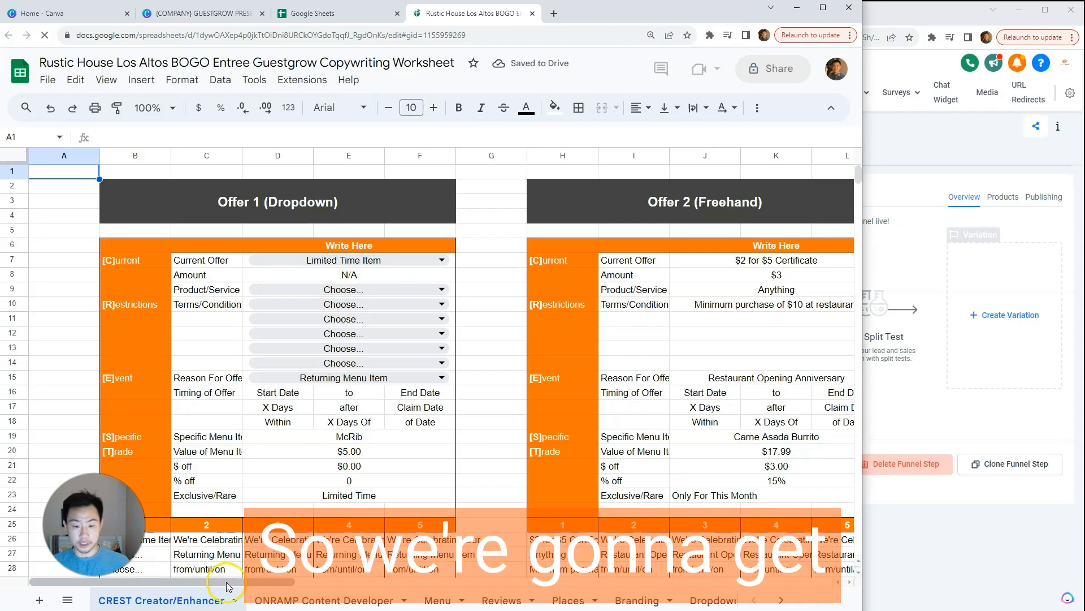
click(276, 599)
drag(209, 583, 428, 561)
scroll(460, 476, down, 3)
click(560, 202)
click(286, 322)
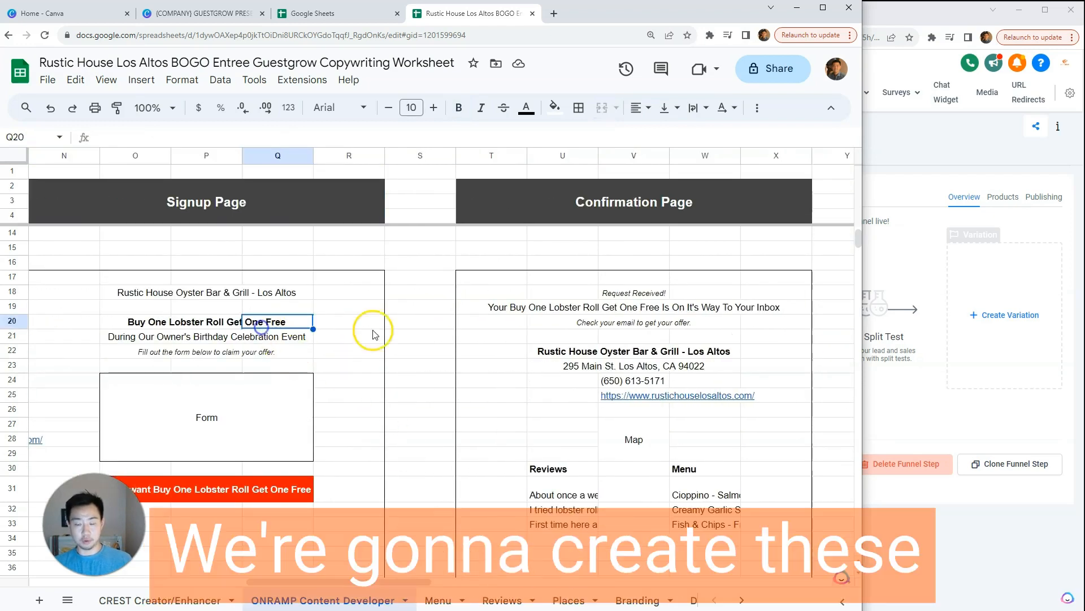
click(609, 327)
Step: Bring the Canva brand guidelines back up beside Guestgrow's Default Funnel steps
click(932, 158)
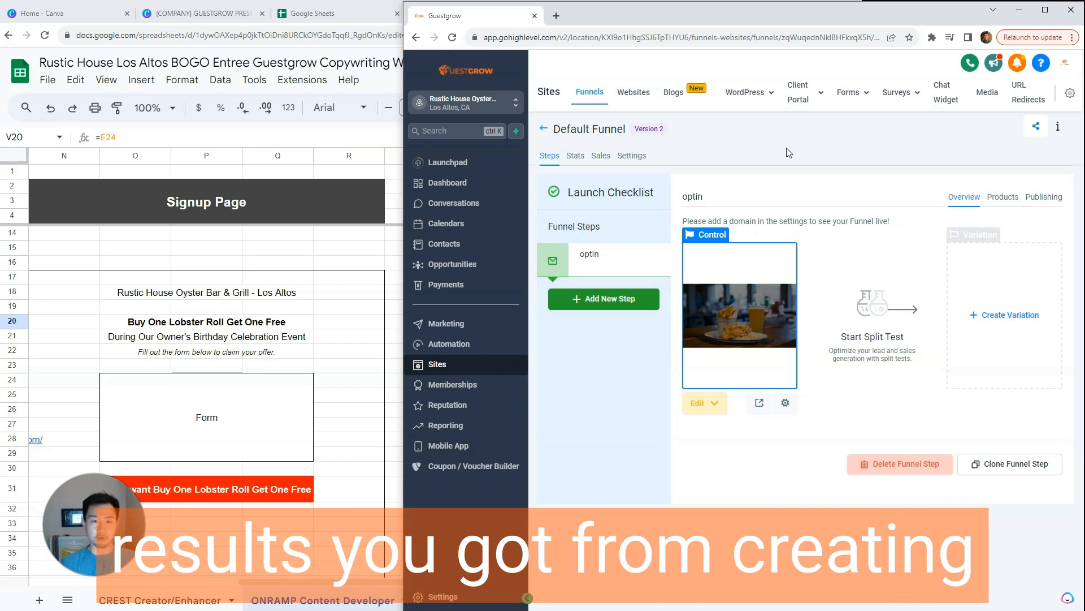
click(218, 11)
click(914, 198)
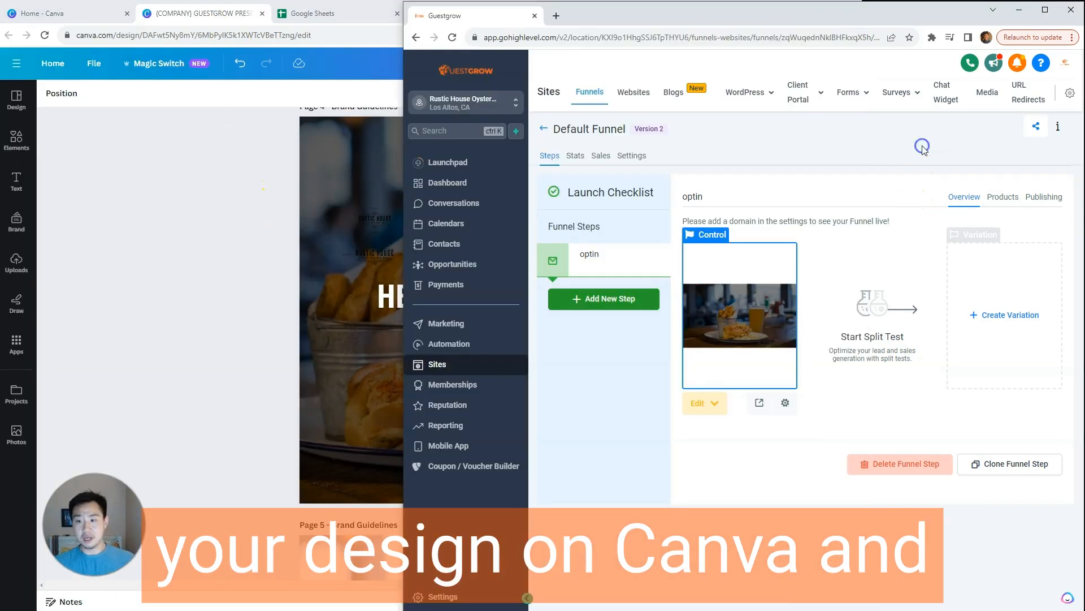